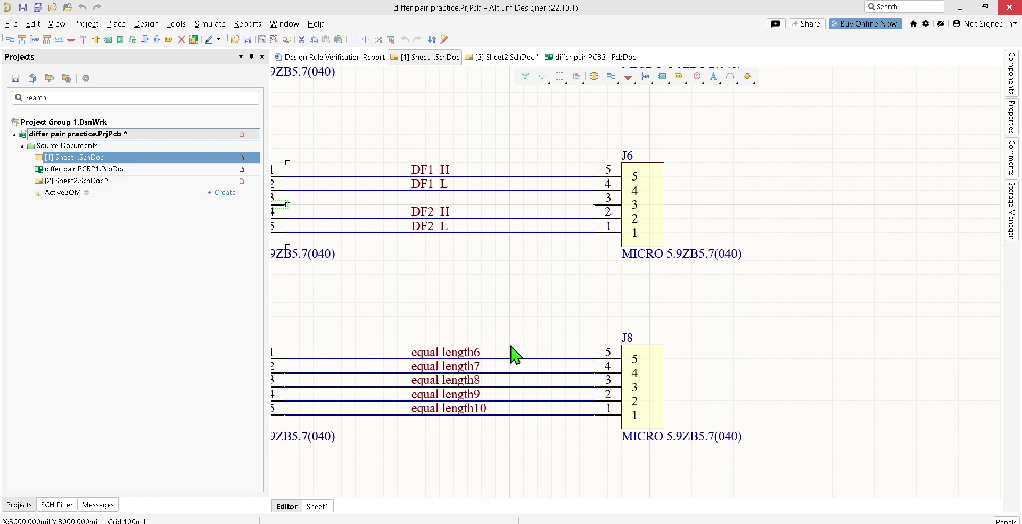
# - Place R0603 resistors from LESSON1.IntLib on the equal length6, 7, 8 and 10 wires leading to connector J8
pyautogui.moveTo(1013, 74)
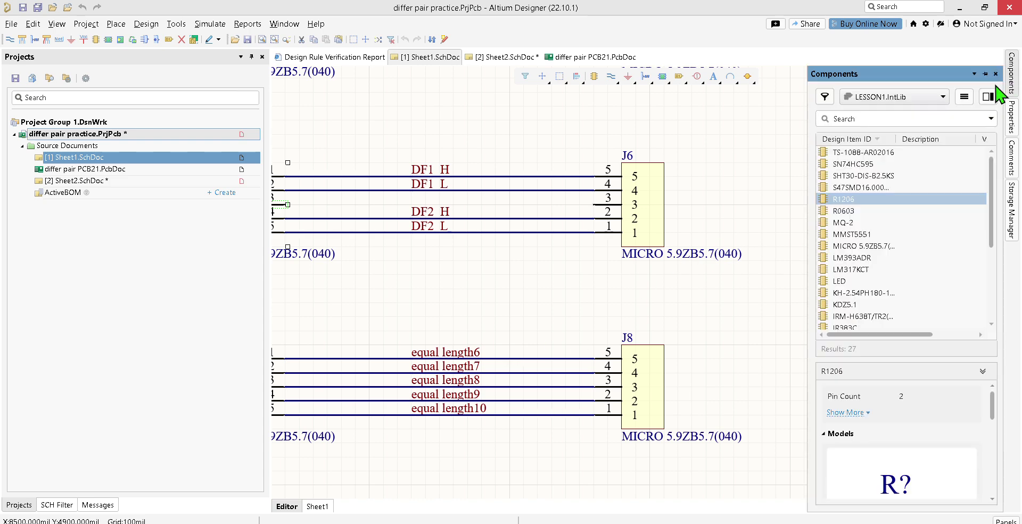
pyautogui.click(850, 213)
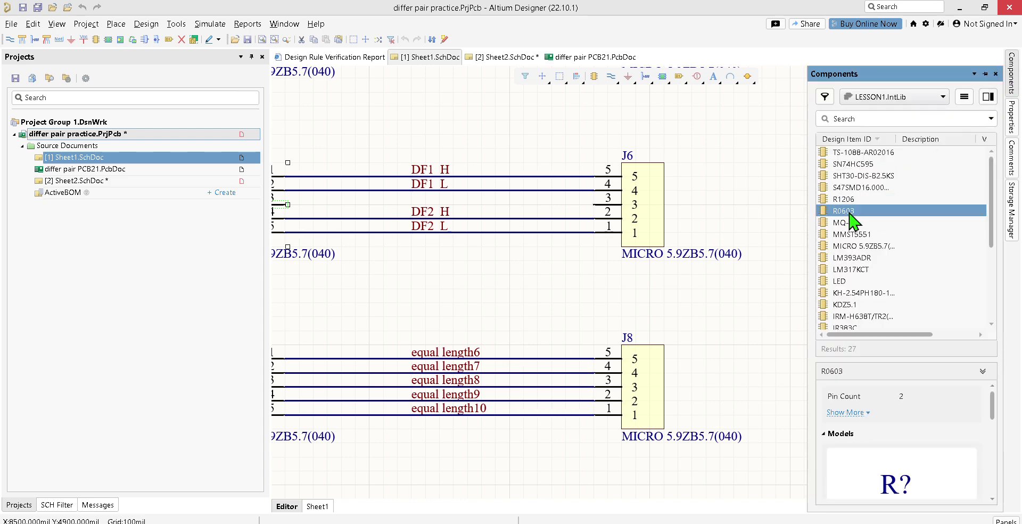
pyautogui.doubleClick(850, 213)
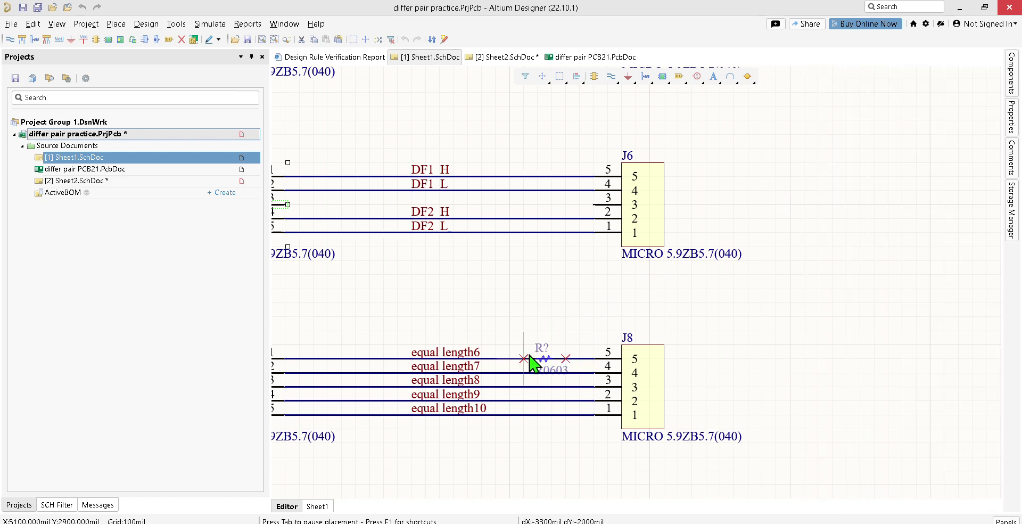
pyautogui.click(524, 358)
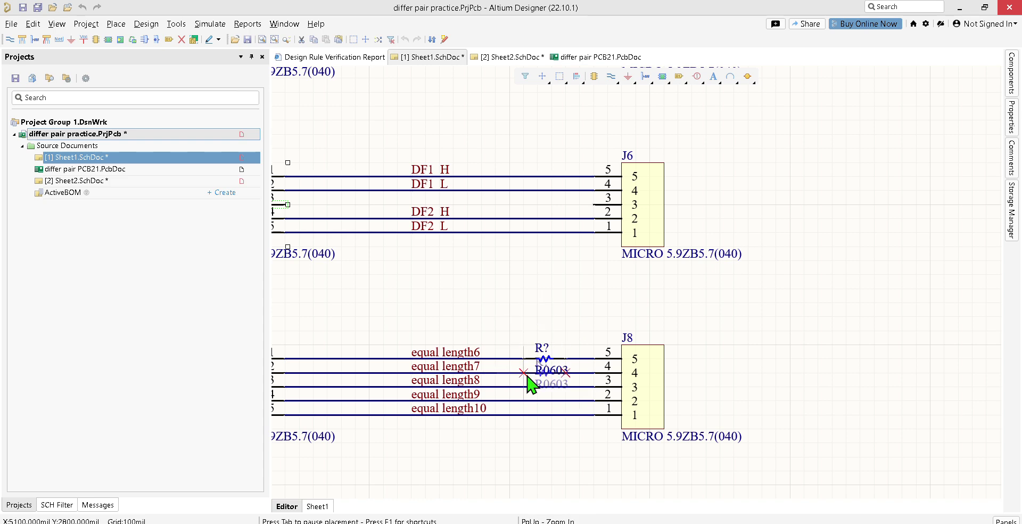
pyautogui.click(527, 375)
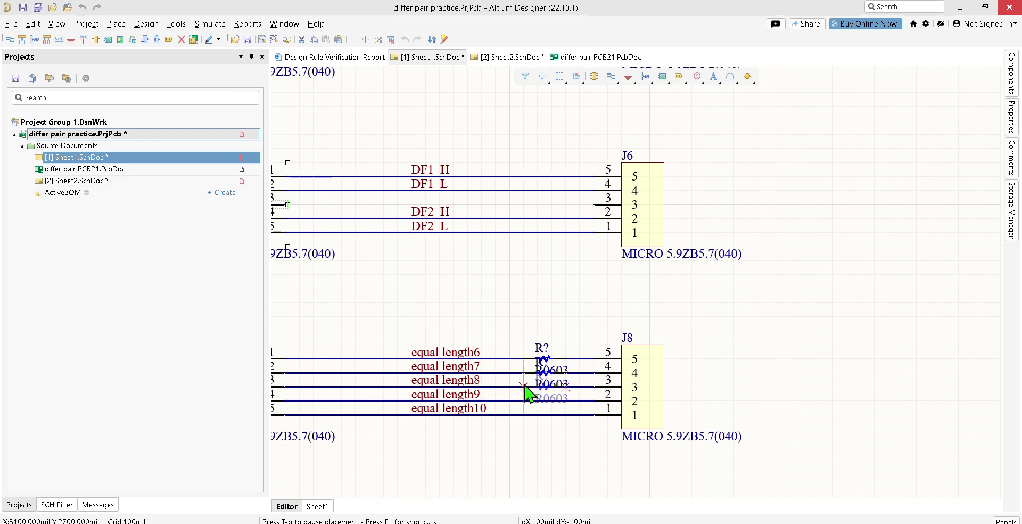
pyautogui.click(524, 386)
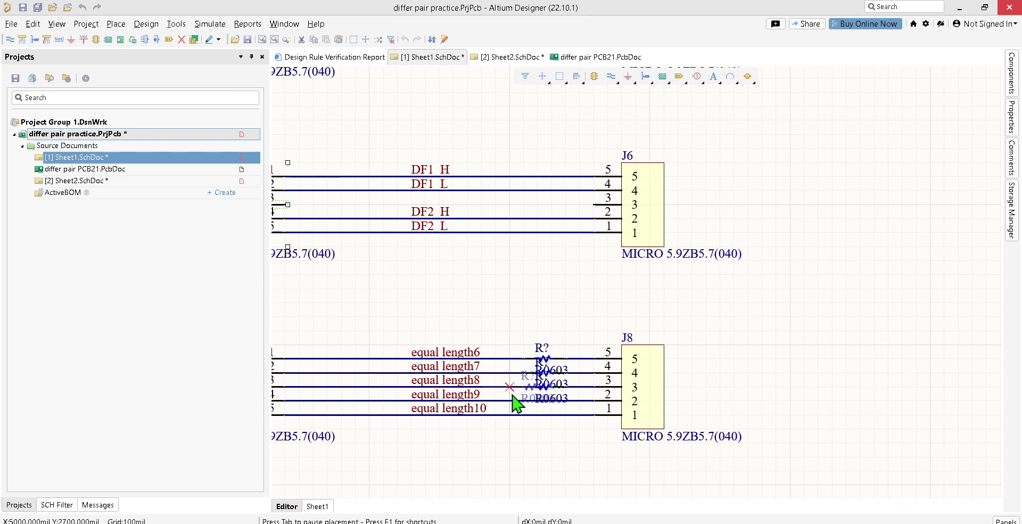
pyautogui.click(538, 421)
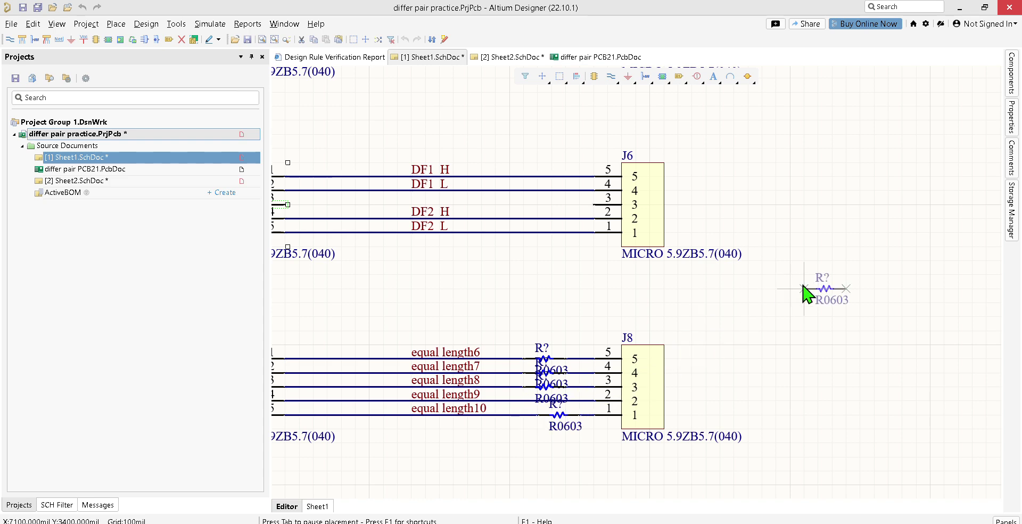
pyautogui.press('Escape')
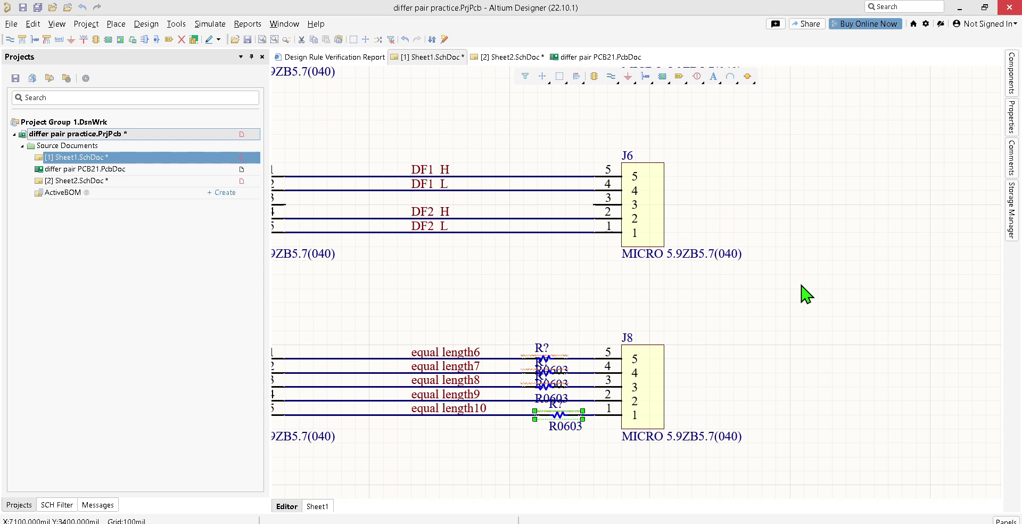
pyautogui.click(756, 329)
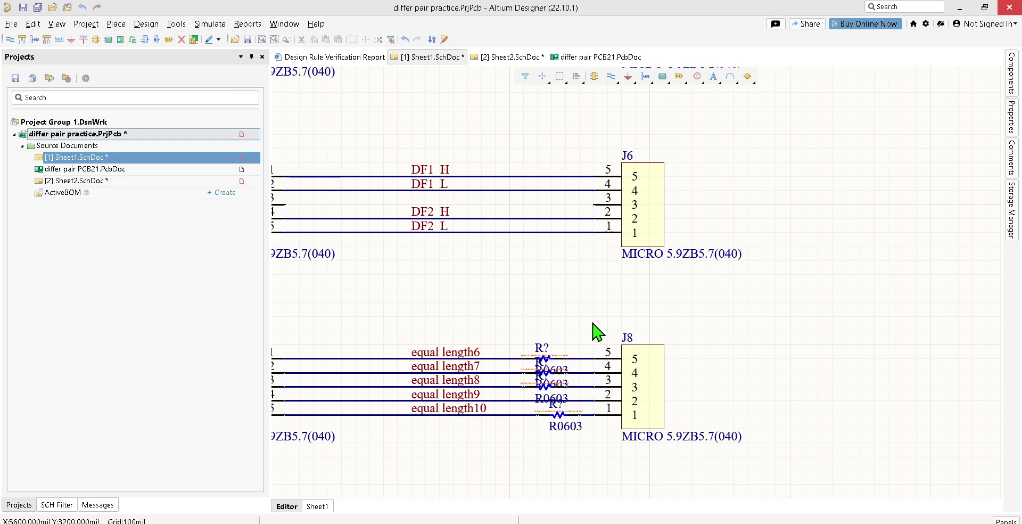
# - Shift the R0603 label of the equal length10 resistor leftward beneath its symbol
pyautogui.keyDown('ctrl'); pyautogui.scroll(3, 592, 323); pyautogui.keyUp('ctrl')
pyautogui.moveTo(577, 332); pyautogui.dragTo(631, 159, button='right')
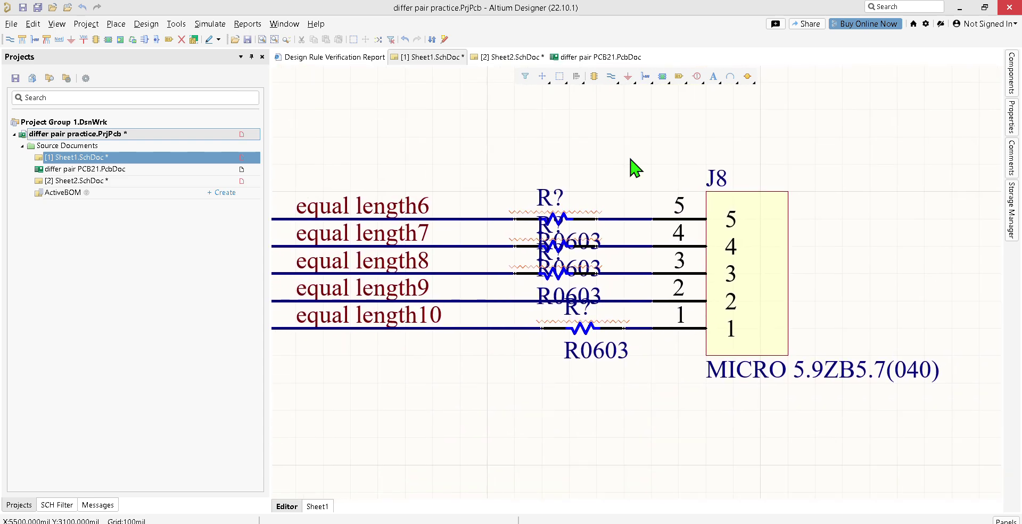
pyautogui.click(587, 351)
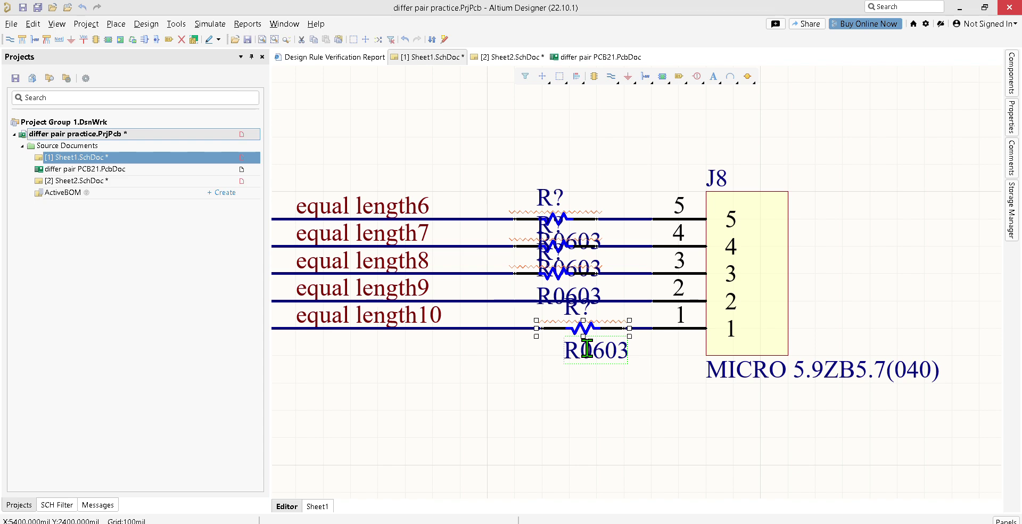
pyautogui.hotkey('ctrl', 'Left')
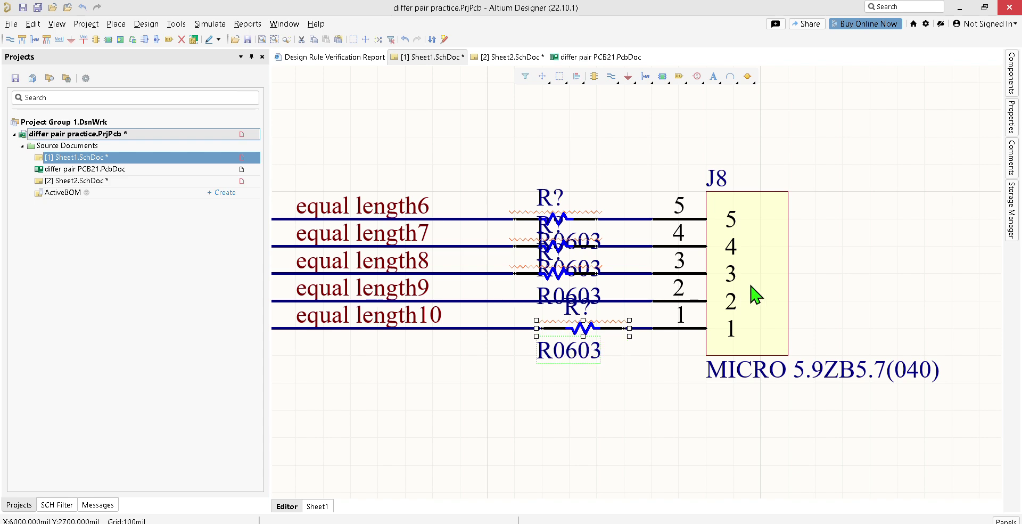
# - Move connector J8 away from the resistors and reposition overlapping labels of the equal length10 and equal length8 resistors beside their symbols
pyautogui.moveTo(745, 261); pyautogui.dragTo(869, 276)
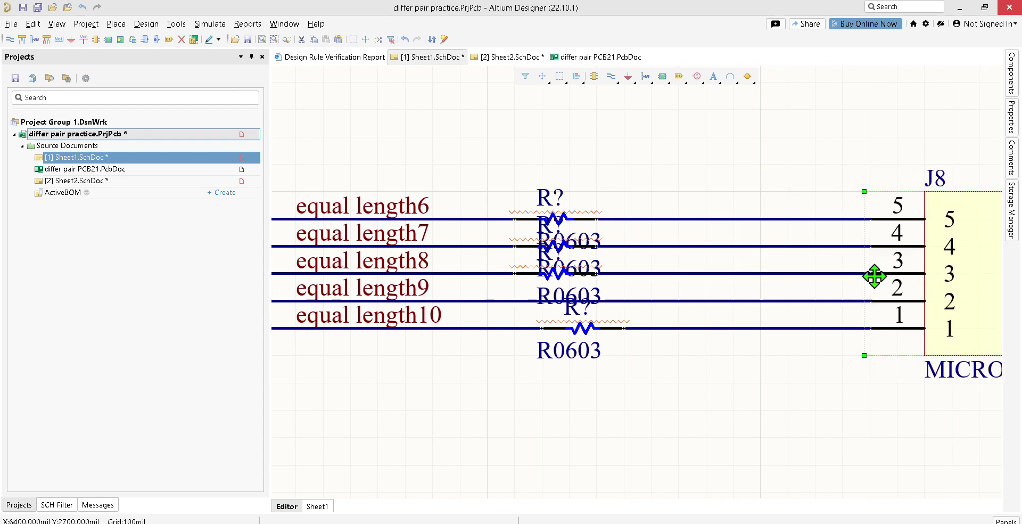
pyautogui.click(576, 353)
pyautogui.moveTo(567, 353); pyautogui.dragTo(644, 323)
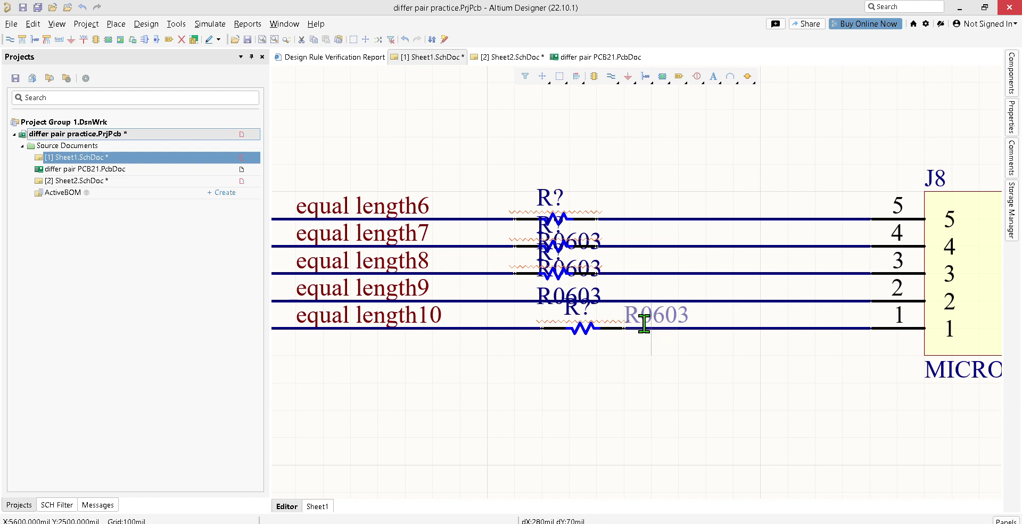
pyautogui.click(570, 300)
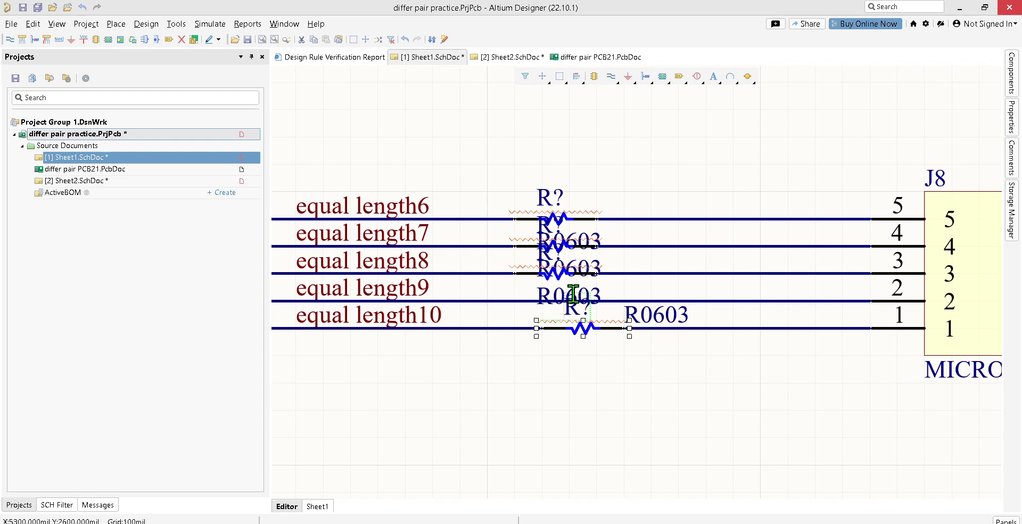
pyautogui.moveTo(574, 294); pyautogui.dragTo(636, 287)
pyautogui.click(546, 287)
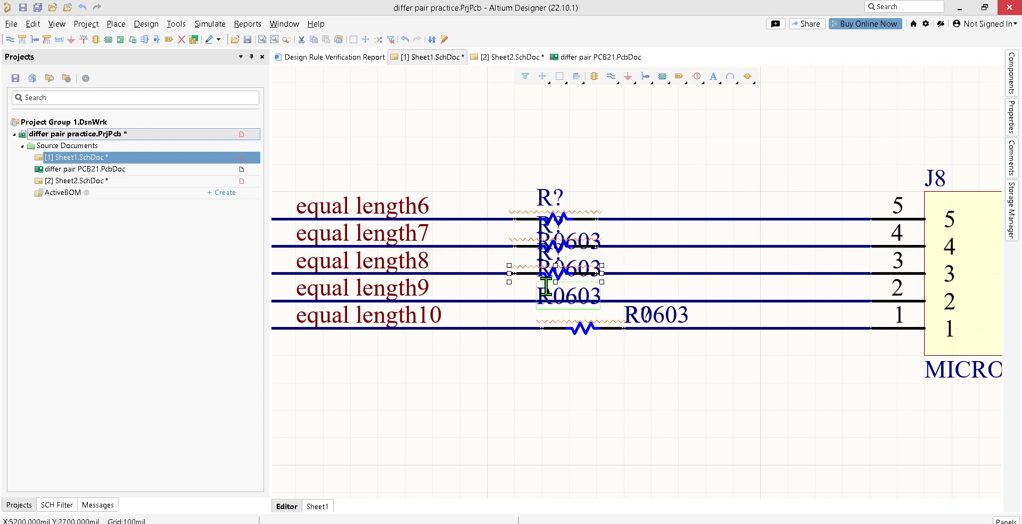
pyautogui.moveTo(545, 288); pyautogui.dragTo(628, 288)
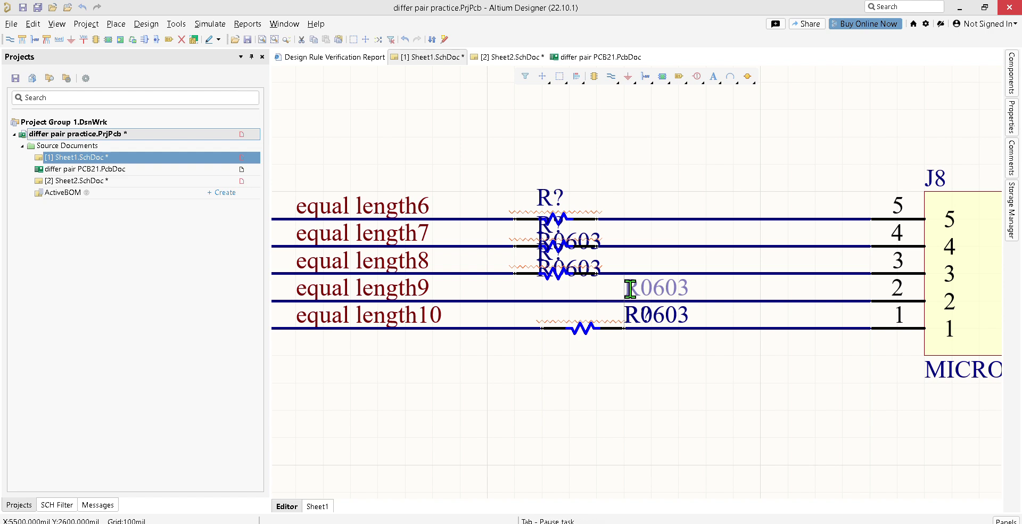
pyautogui.moveTo(629, 289); pyautogui.dragTo(630, 288)
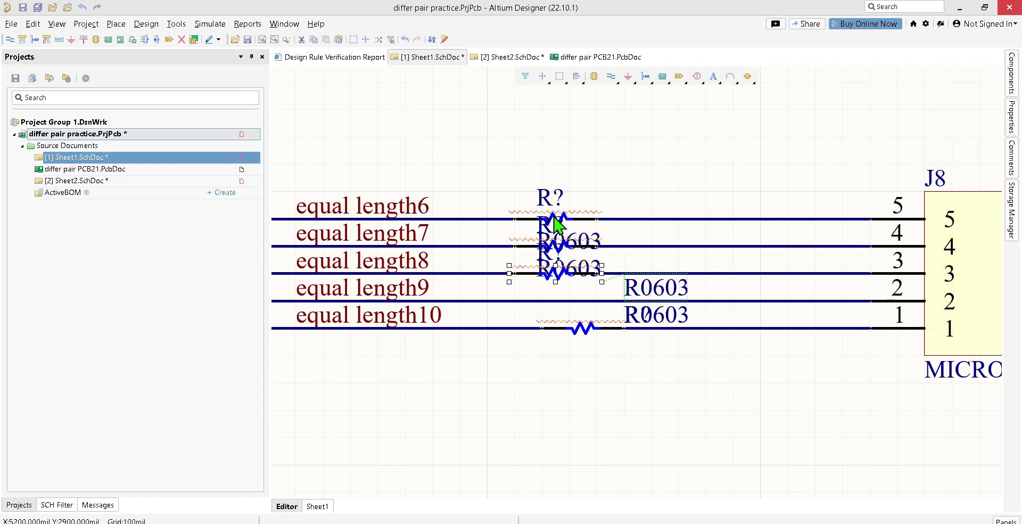
# - Raise the R? designator of the equal length6 resistor farther above its symbol
pyautogui.click(557, 200)
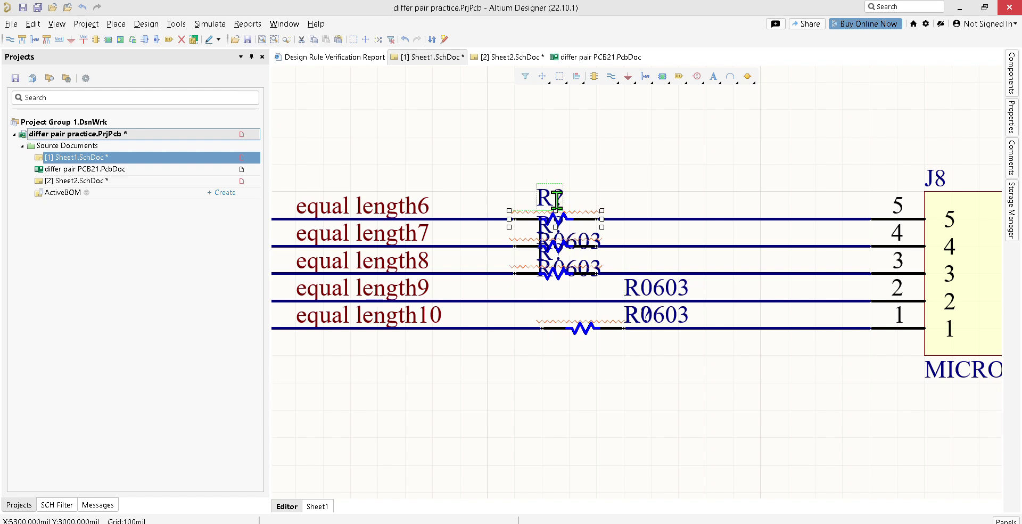
pyautogui.moveTo(557, 200); pyautogui.dragTo(555, 178)
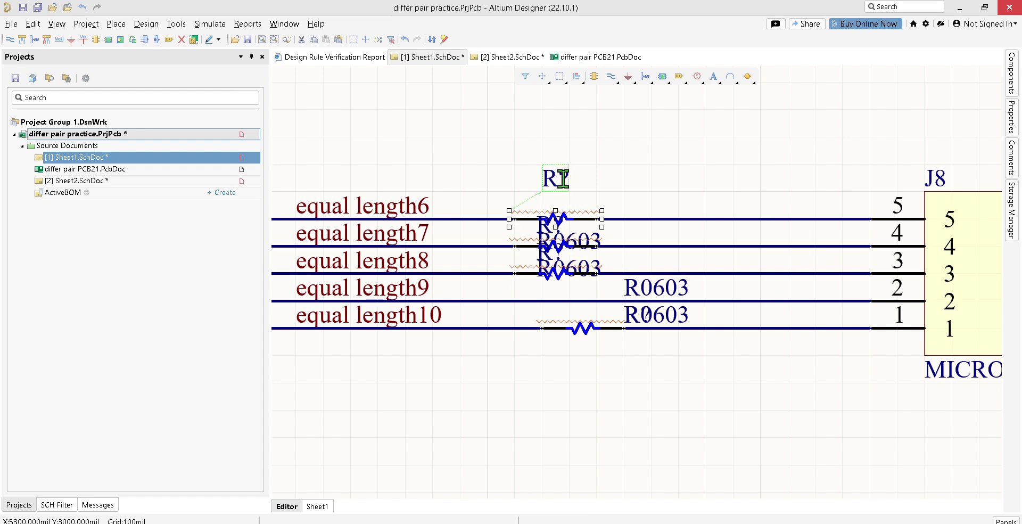
pyautogui.click(554, 228)
pyautogui.click(559, 180)
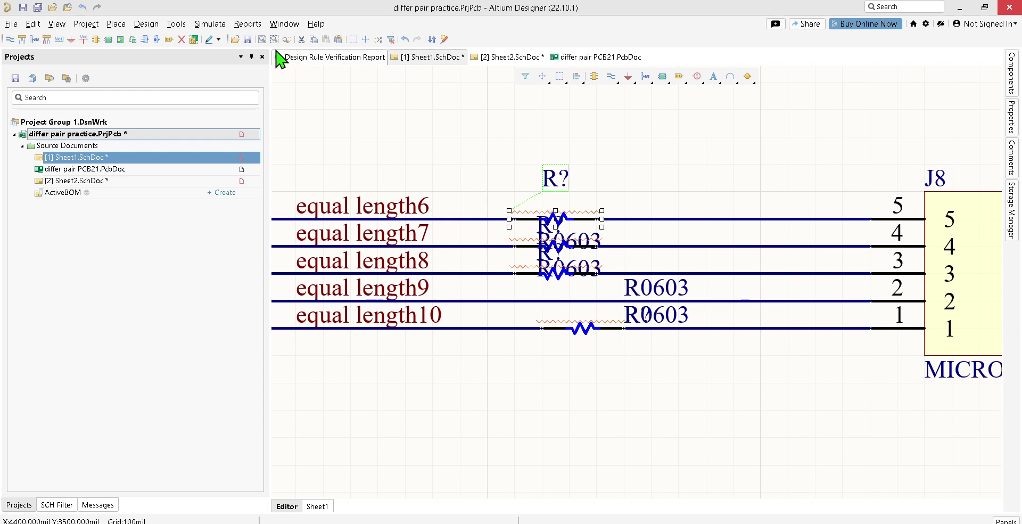
# - Generate proposed designators R1 to R5 for the unnumbered resistors on Sheet1 and Sheet2 with Annotate Schematics
pyautogui.click(146, 23)
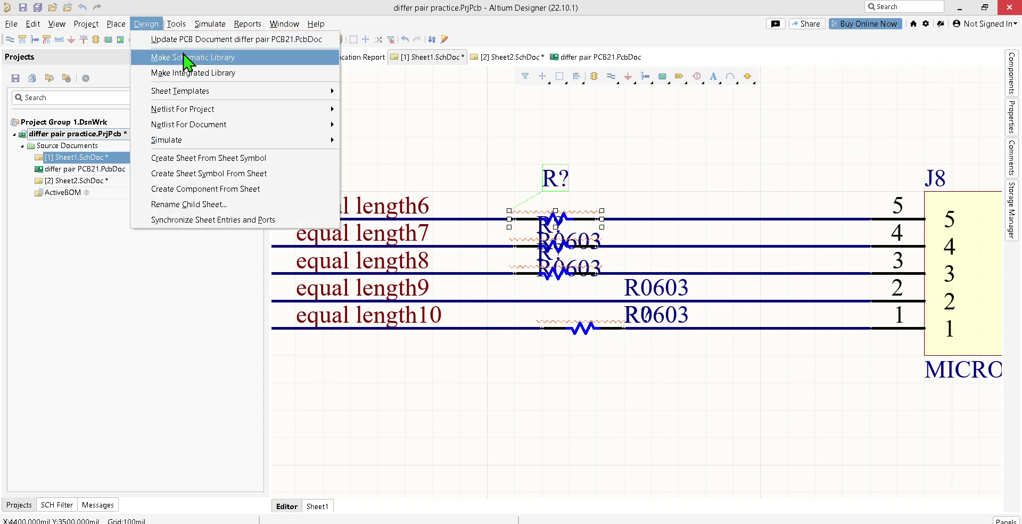
pyautogui.click(177, 24)
pyautogui.moveTo(266, 165)
pyautogui.click(373, 153)
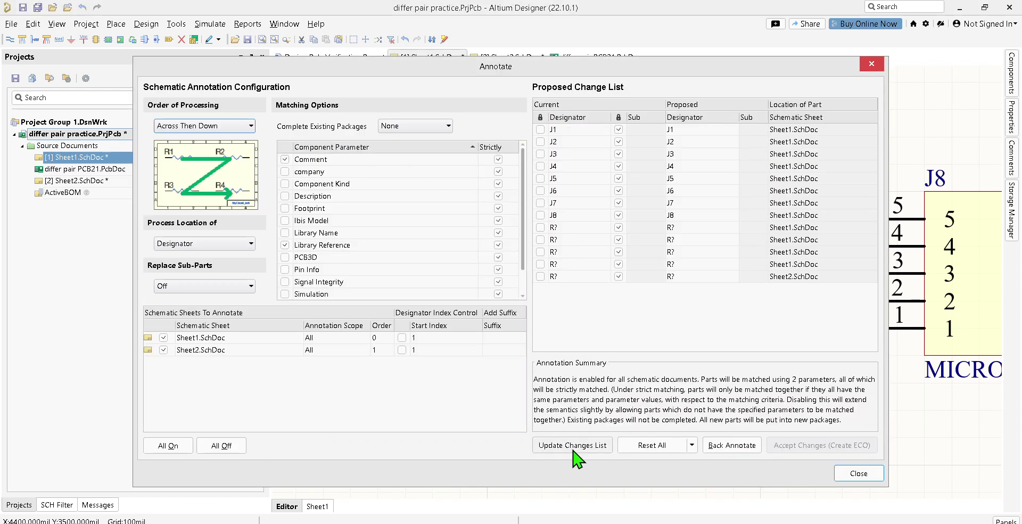
pyautogui.click(573, 447)
pyautogui.click(591, 318)
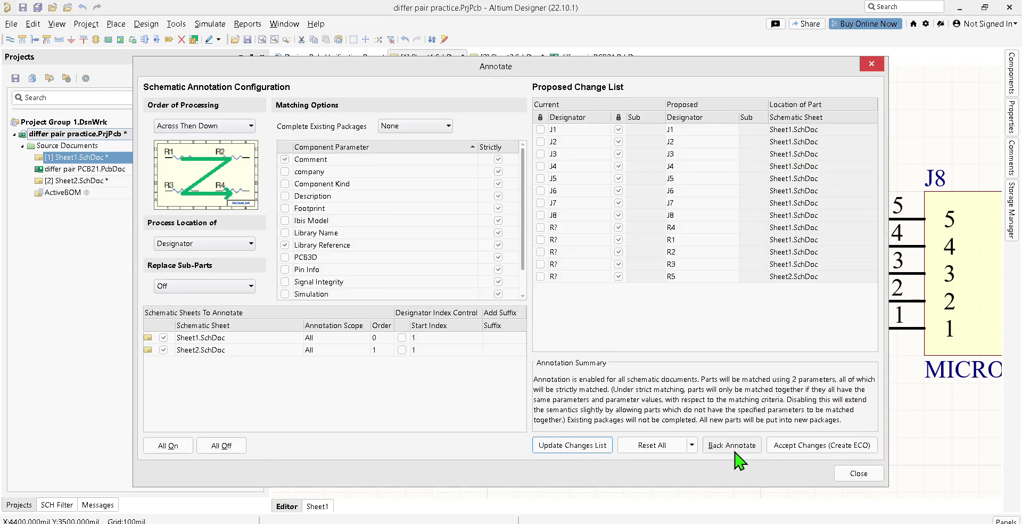
# - Accept the proposed resistor designators, validate and execute the engineering change order, and close the annotation dialogs
pyautogui.click(840, 447)
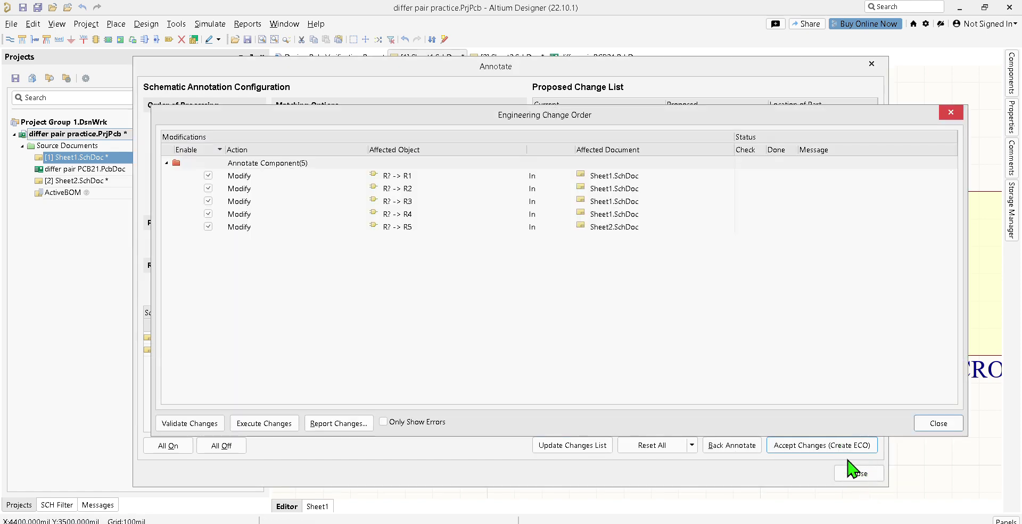
pyautogui.click(212, 423)
pyautogui.click(263, 425)
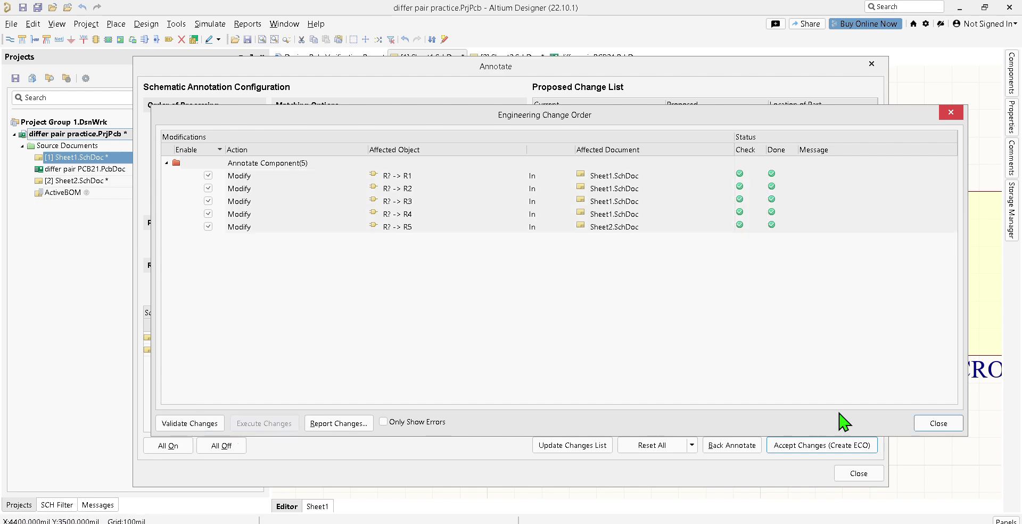
pyautogui.click(935, 425)
pyautogui.click(852, 473)
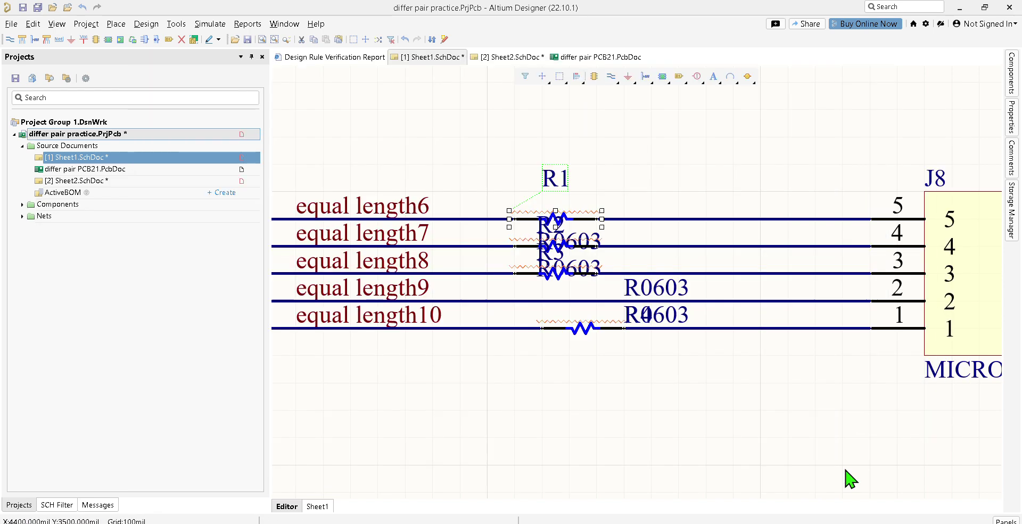
# - Move R4's R0603 label below its designator and lower R1's designator closer to its symbol
pyautogui.click(556, 196)
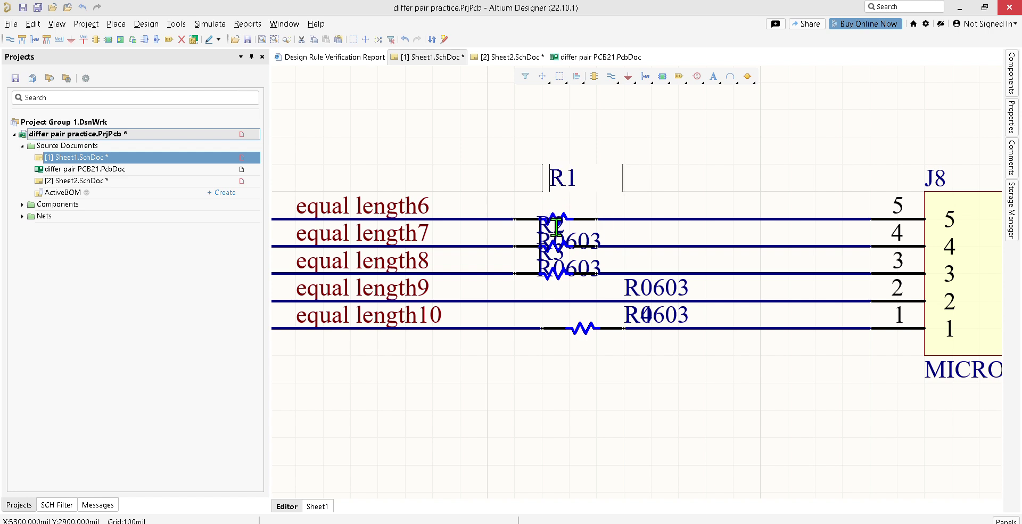
pyautogui.press('Return')
pyautogui.click(646, 319)
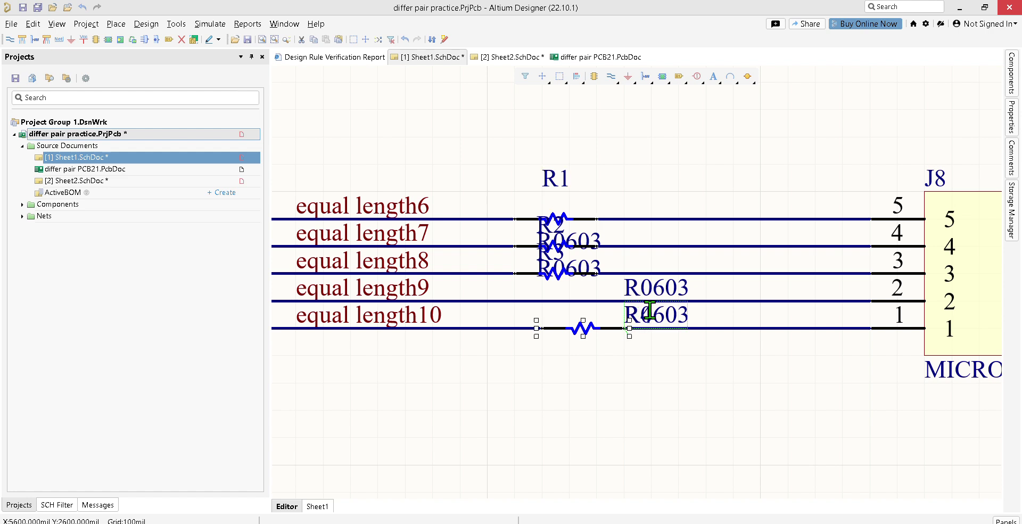
pyautogui.moveTo(655, 322); pyautogui.dragTo(658, 353)
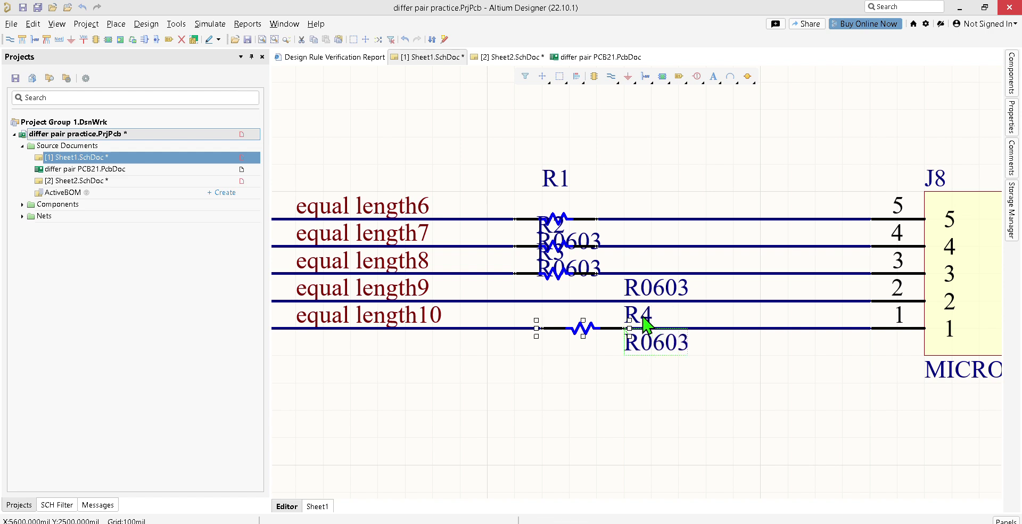
pyautogui.scroll(-3, 741, 408)
pyautogui.scroll(4, 742, 407)
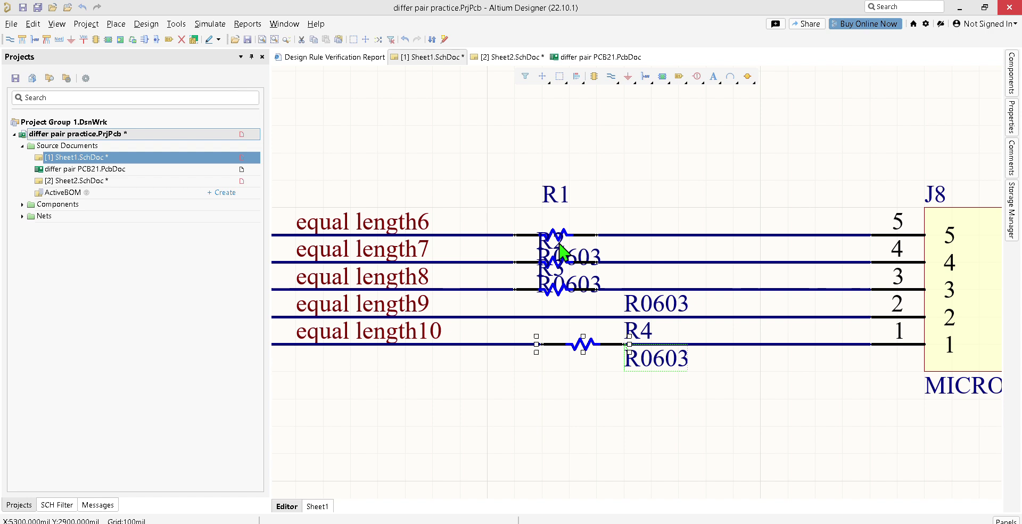
pyautogui.moveTo(557, 195); pyautogui.dragTo(532, 227)
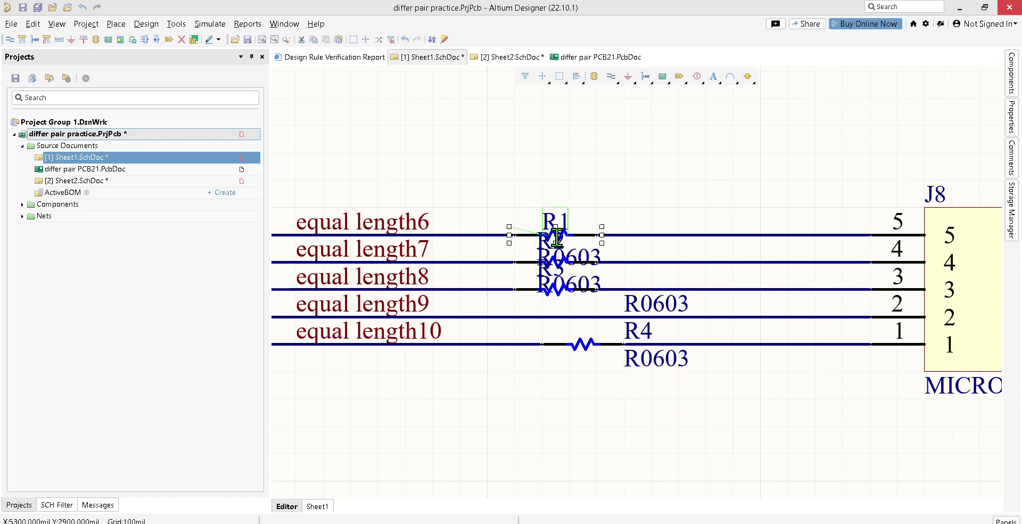
pyautogui.click(556, 237)
# - Undo the recent label moves, the Sheet1 resistor annotation and the relocation of connector J8
pyautogui.hotkey('ctrl', 'z')
pyautogui.hotkey('ctrl', 'z')
pyautogui.hotkey('ctrl', 'z')
pyautogui.hotkey('ctrl', 'z')
pyautogui.hotkey('ctrl', 'z')
pyautogui.hotkey('ctrl', 'z')
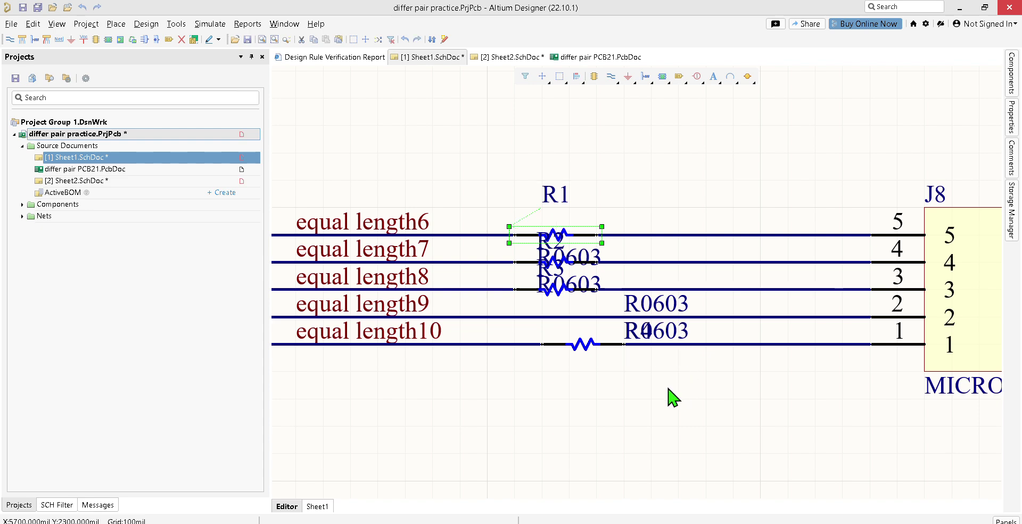
pyautogui.hotkey('ctrl', 'z')
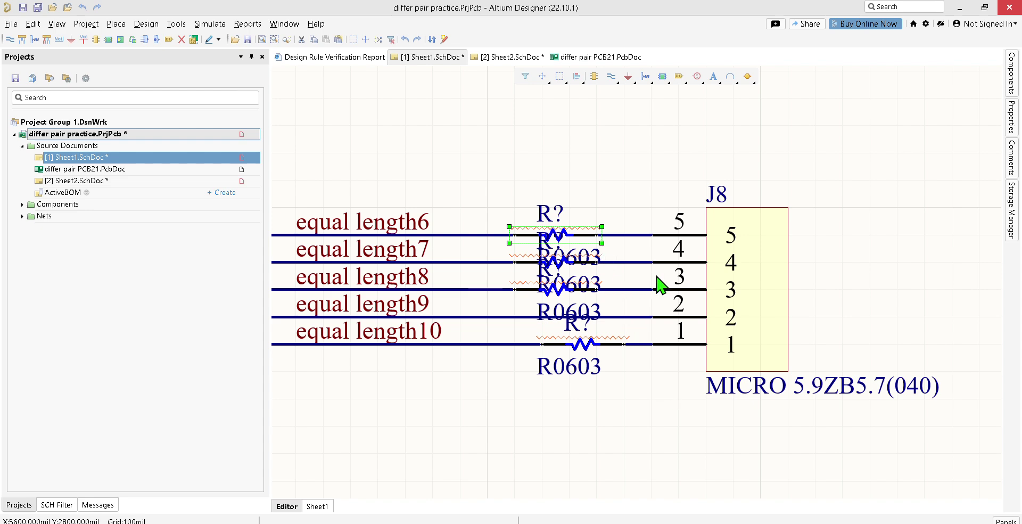
# - Move connector J8 farther away from the resistors, stretching its five connected wires along with it
pyautogui.moveTo(753, 292)
pyautogui.mouseDown()
pyautogui.moveTo(718, 289)
pyautogui.moveTo(865, 290)
pyautogui.mouseUp()
pyautogui.click(127, 25)
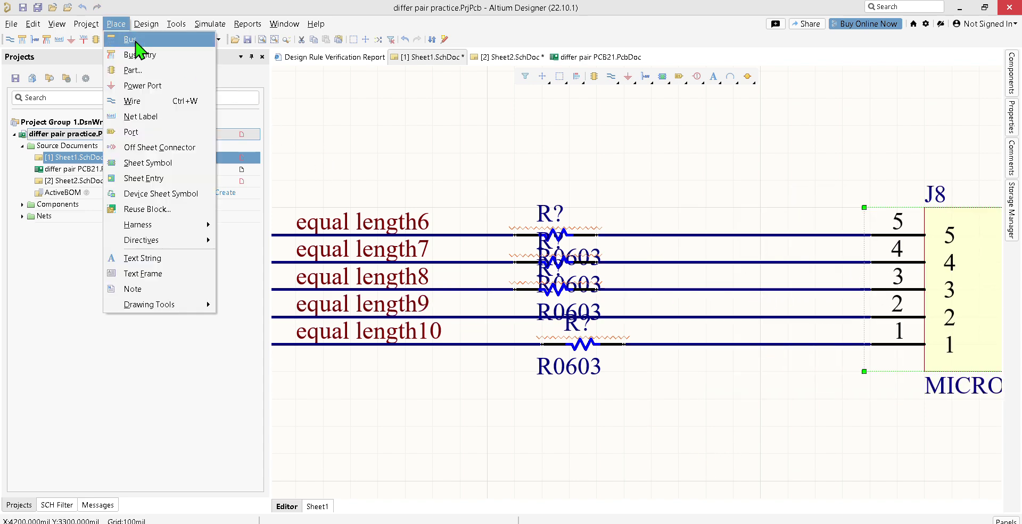
pyautogui.moveTo(176, 24)
pyautogui.moveTo(230, 155)
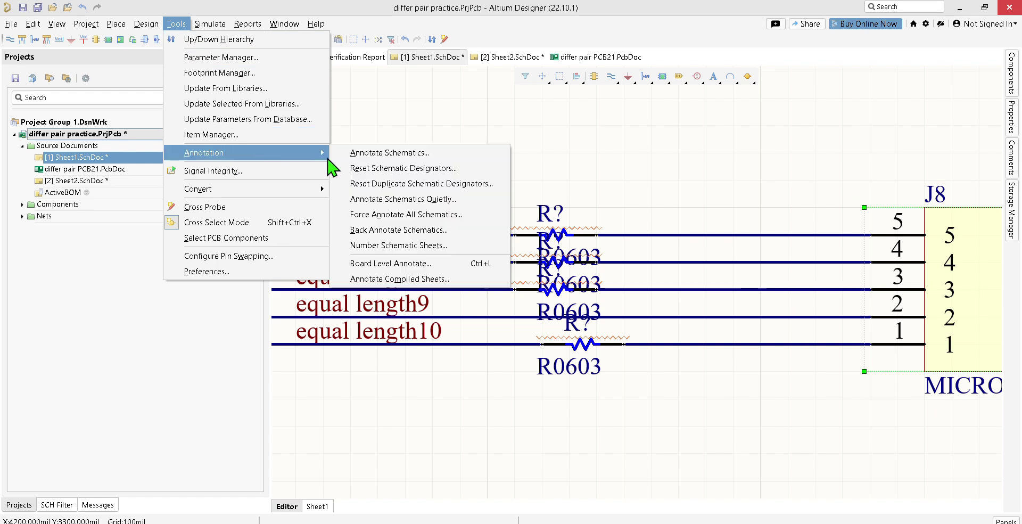
pyautogui.click(372, 152)
pyautogui.click(560, 447)
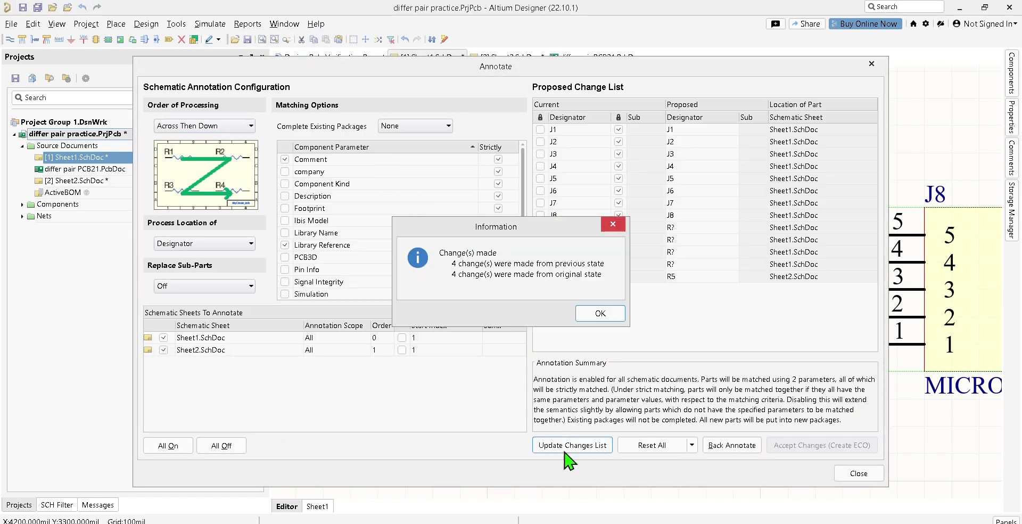
pyautogui.click(599, 315)
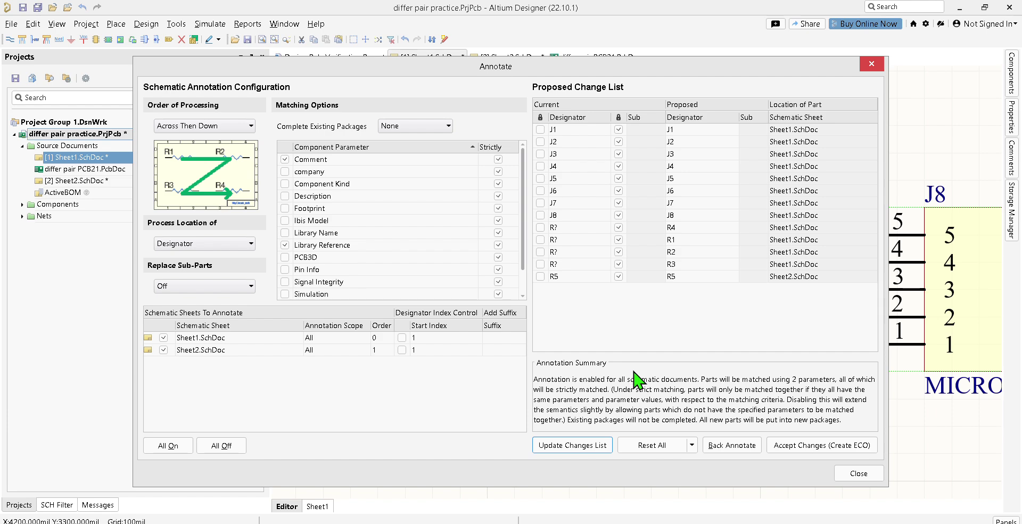
pyautogui.click(806, 446)
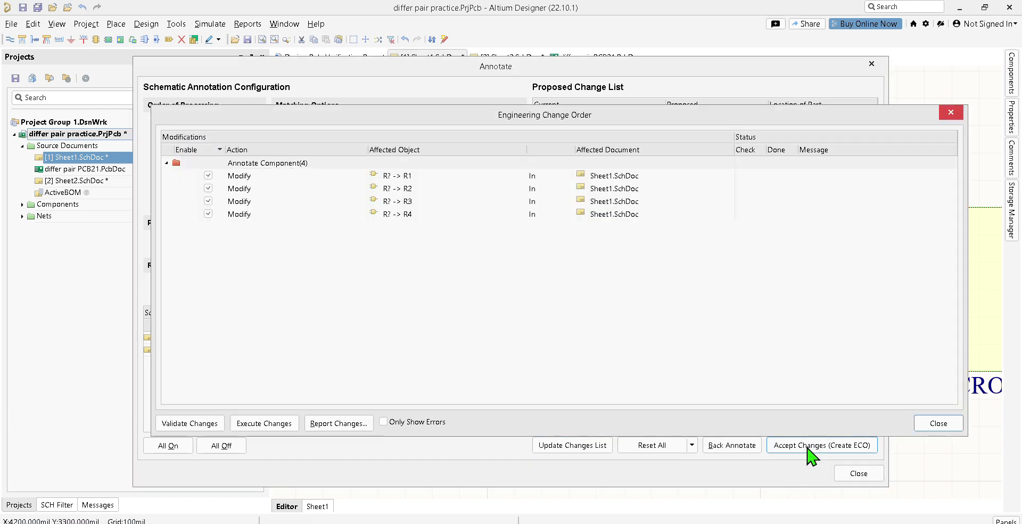
pyautogui.click(951, 112)
pyautogui.click(873, 65)
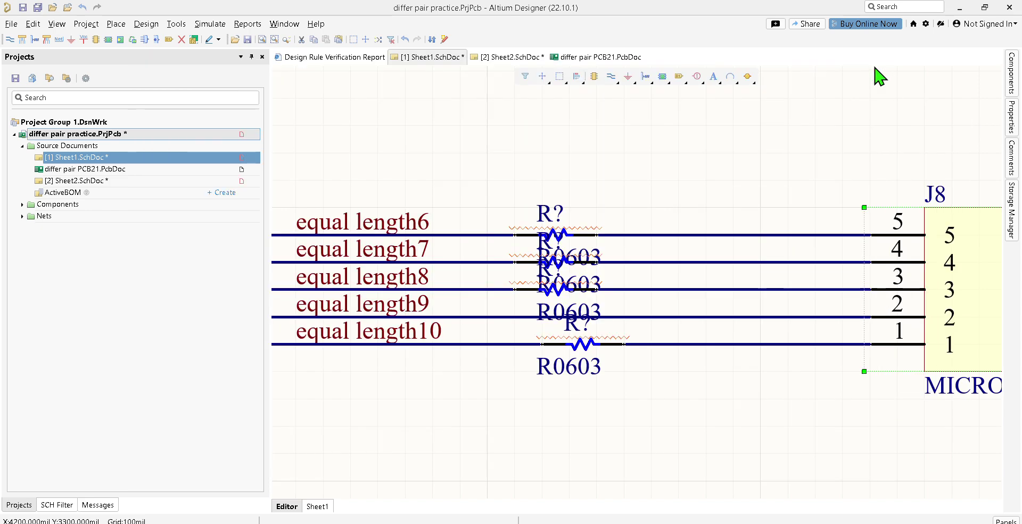
# - Delete the R0603 resistor from the equal length10 net
pyautogui.click(590, 372)
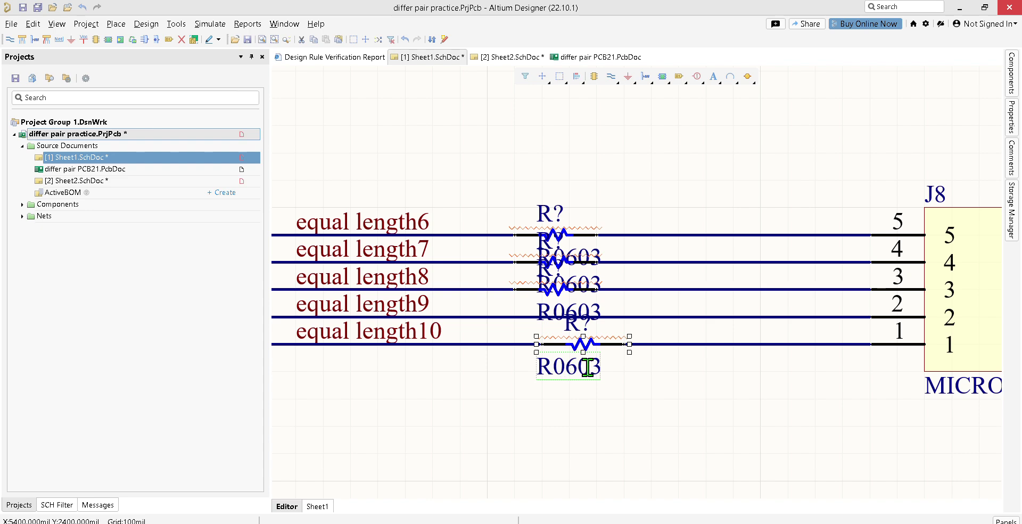
pyautogui.click(587, 367)
pyautogui.click(622, 403)
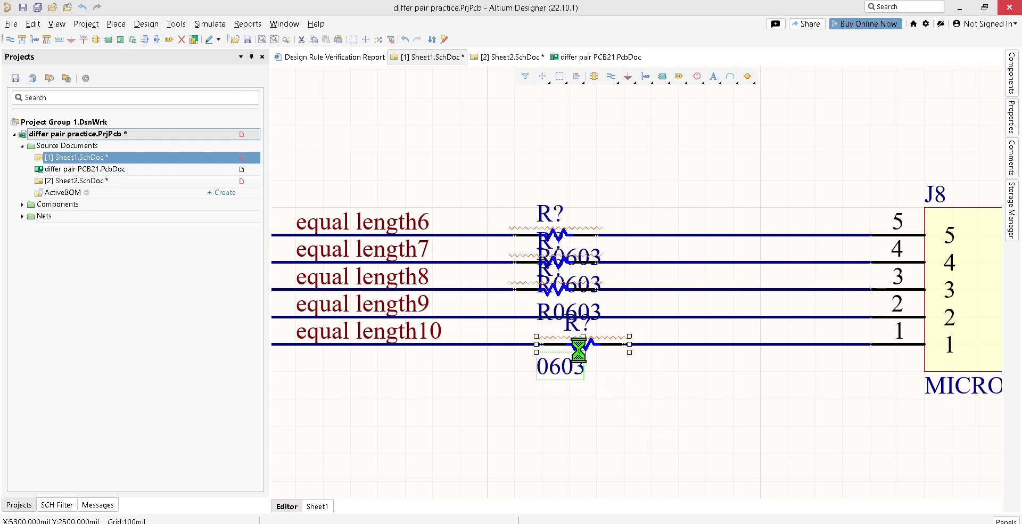
pyautogui.click(589, 344)
pyautogui.press('Delete')
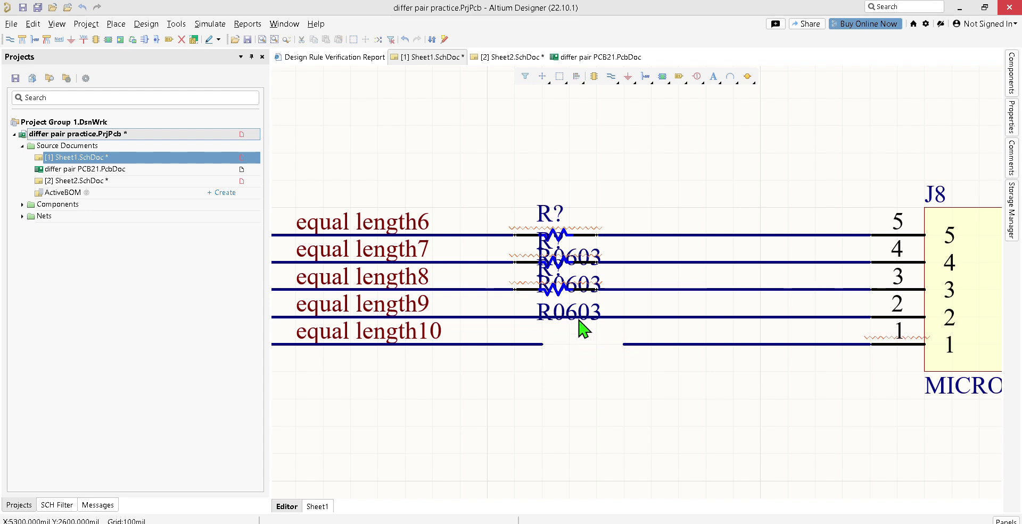
# - Delete the three remaining R0603 resistors from the equal length8, equal length7 and equal length6 nets
pyautogui.click(578, 314)
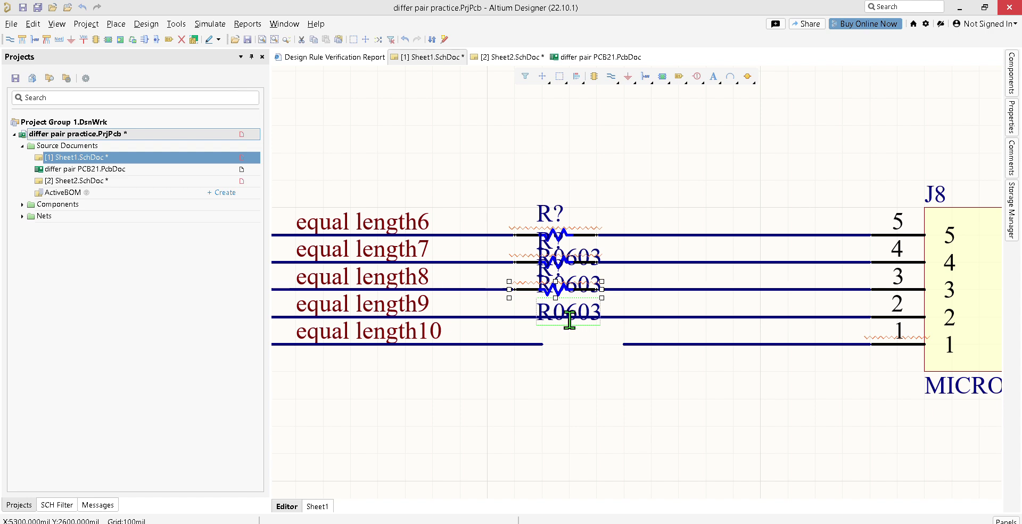
pyautogui.click(557, 243)
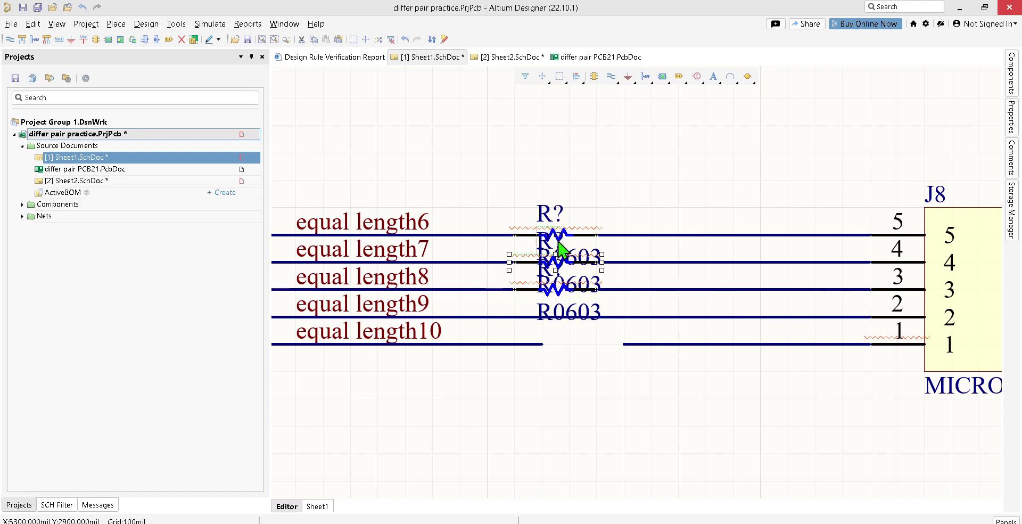
pyautogui.click(557, 281)
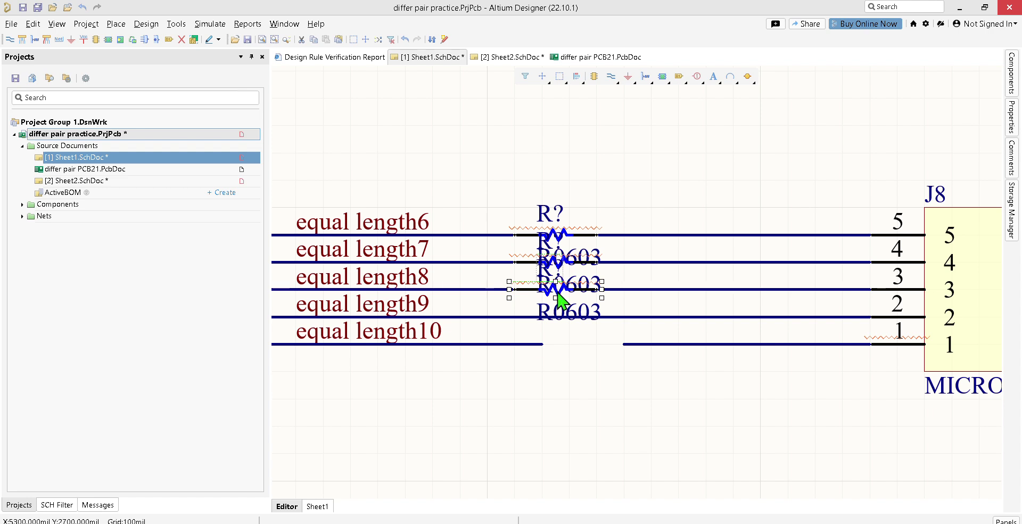
pyautogui.press('Delete')
pyautogui.click(562, 289)
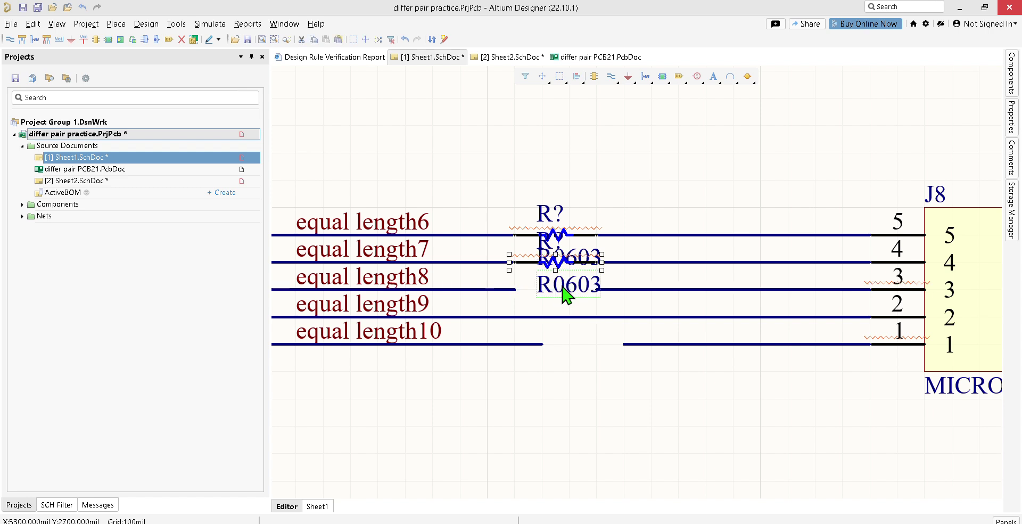
pyautogui.click(562, 272)
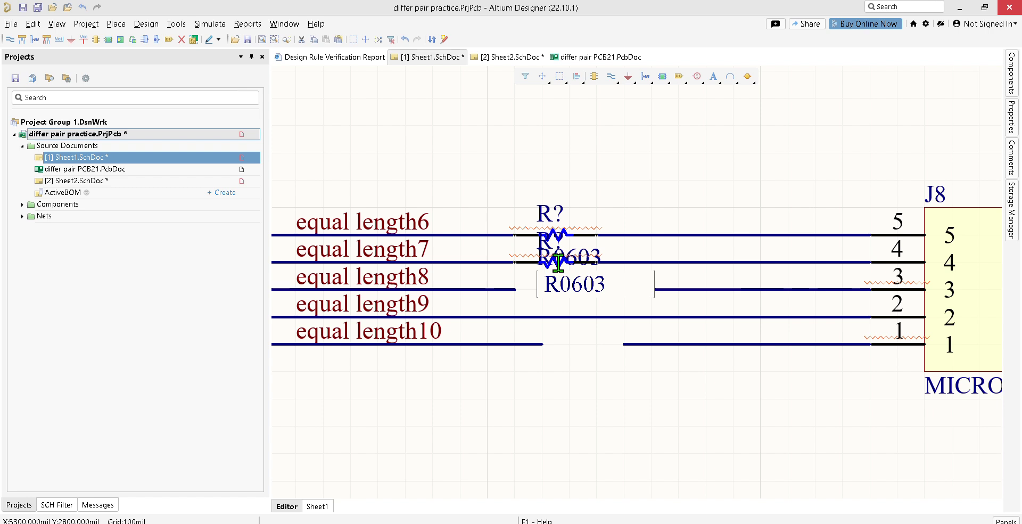
pyautogui.click(558, 263)
pyautogui.press('Delete')
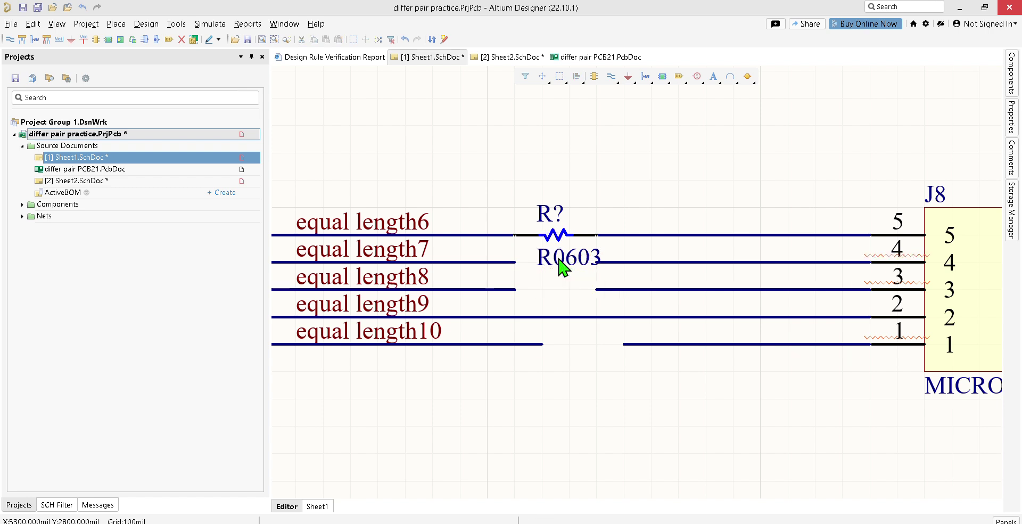
pyautogui.click(559, 258)
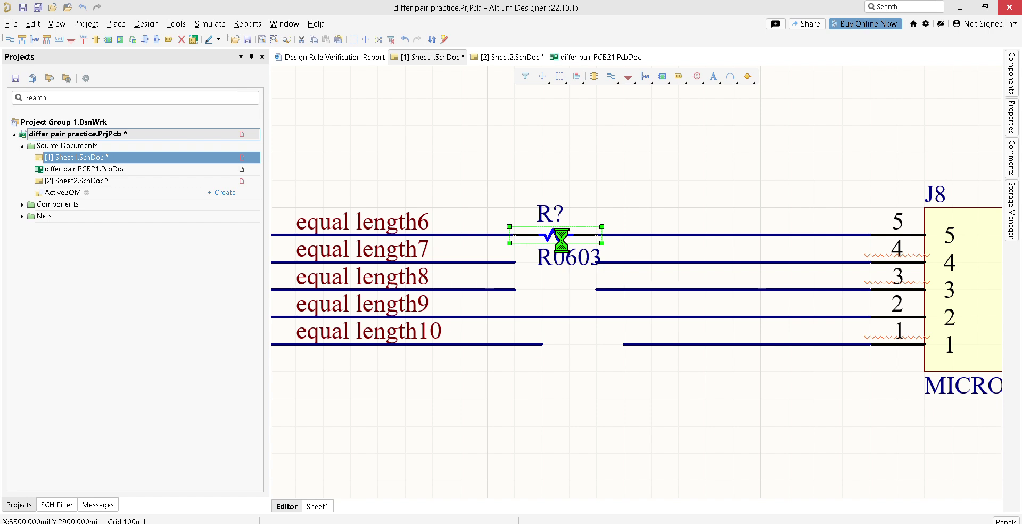
pyautogui.press('Delete')
# - Bridge the wire gaps in the equal length6, equal length7, equal length8 and equal length10 nets, and save Sheet1
pyautogui.hotkey('ctrl', 'w')
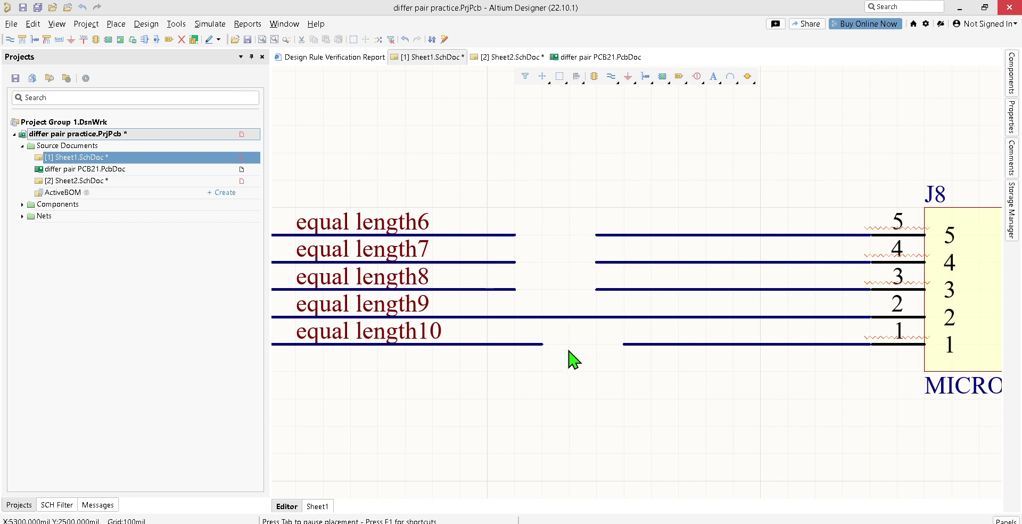
pyautogui.click(515, 234)
pyautogui.click(595, 235)
pyautogui.click(515, 263)
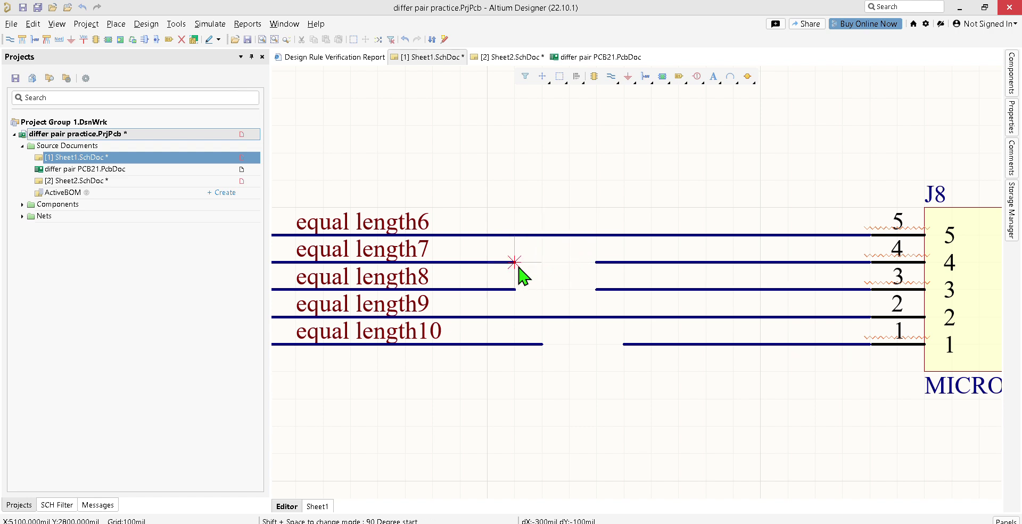
pyautogui.click(596, 261)
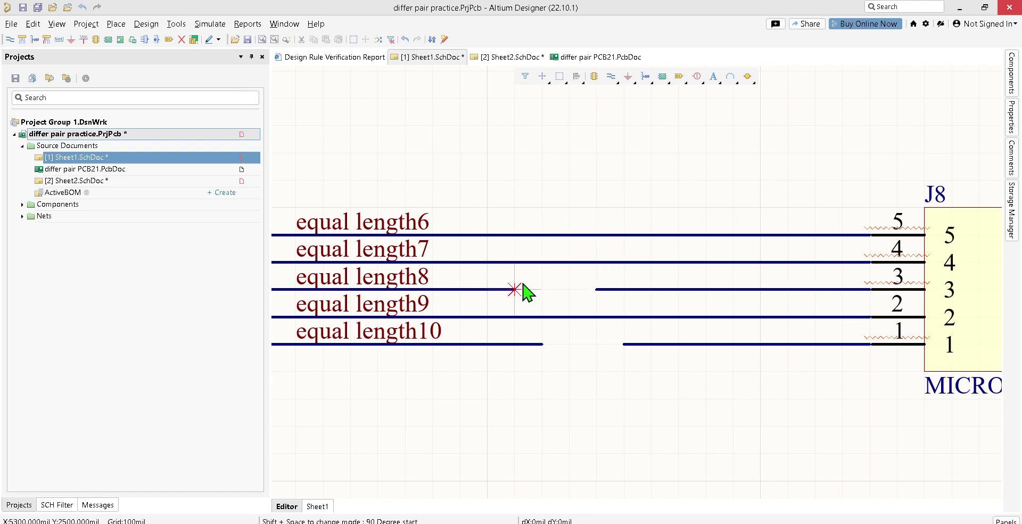
pyautogui.click(596, 289)
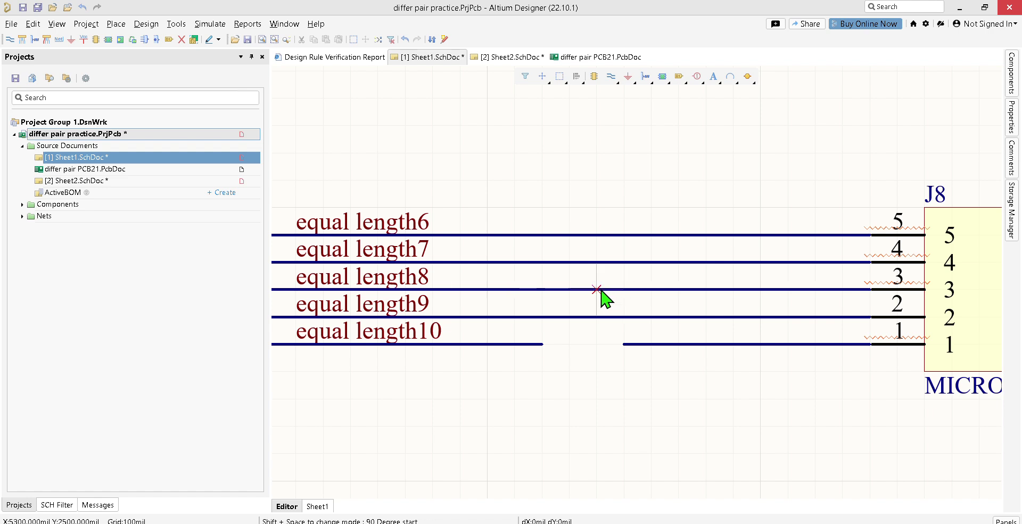
pyautogui.click(542, 343)
pyautogui.click(624, 345)
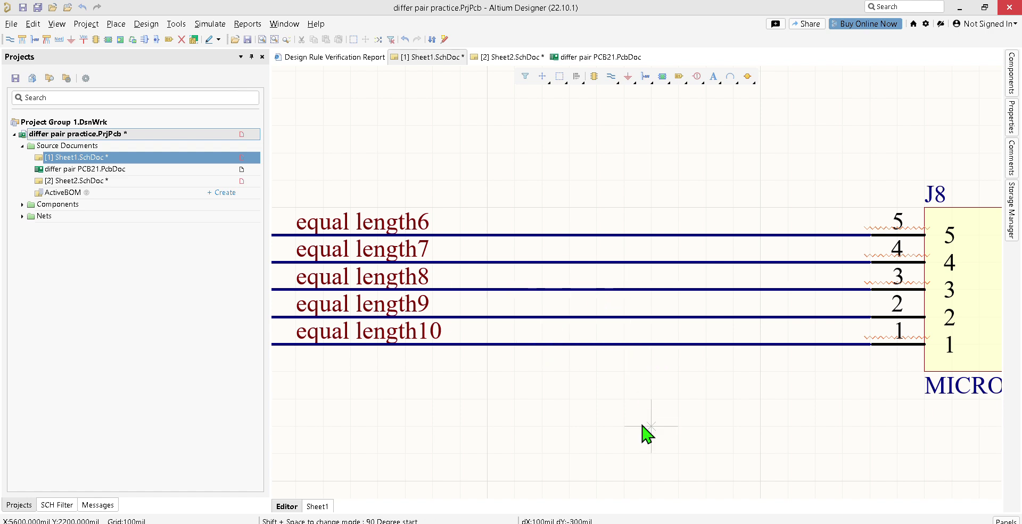
pyautogui.press('Escape')
pyautogui.hotkey('ctrl', 's')
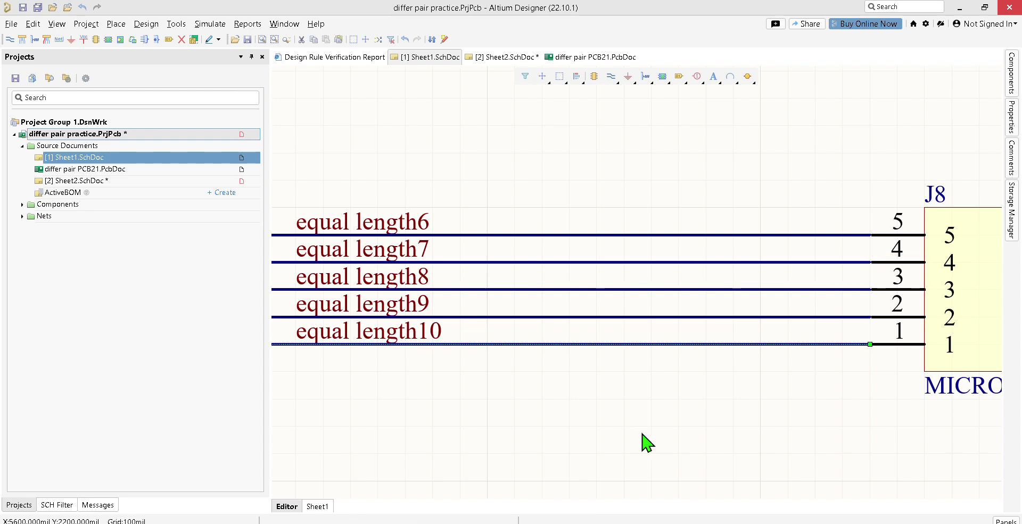
# - Place one R0603 resistor from LESSON1.IntLib on each net from equal length6 to equal length10, staggered horizontally, and save Sheet1
pyautogui.click(1013, 85)
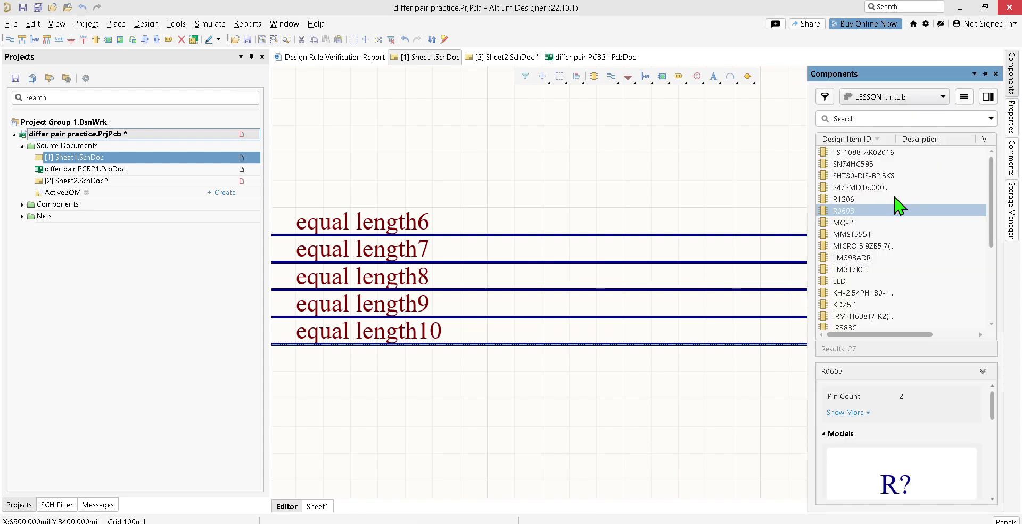
pyautogui.doubleClick(843, 211)
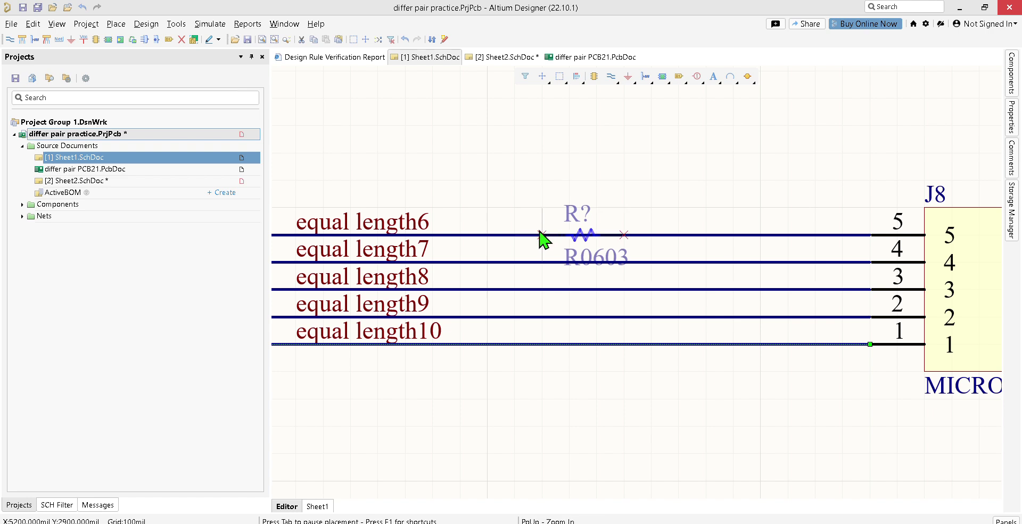
pyautogui.click(514, 234)
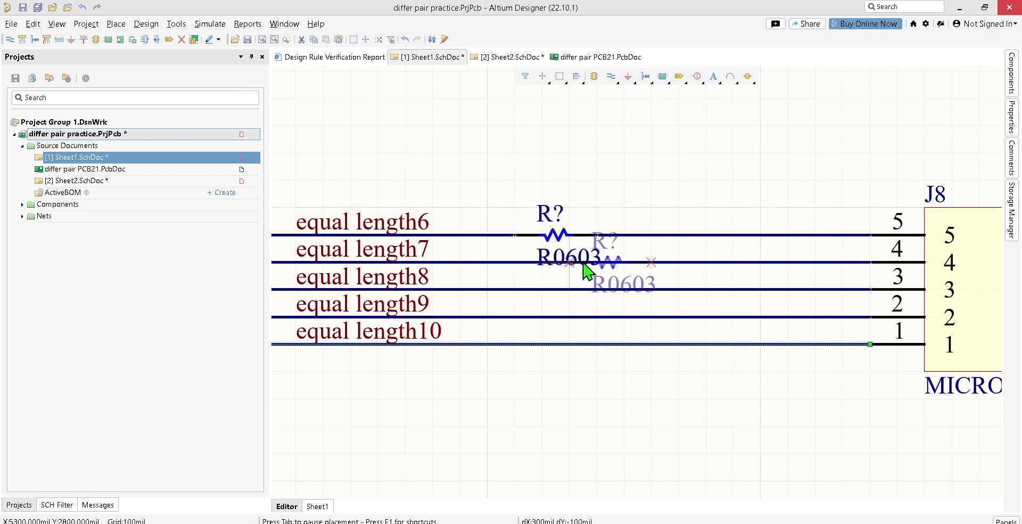
pyautogui.click(635, 262)
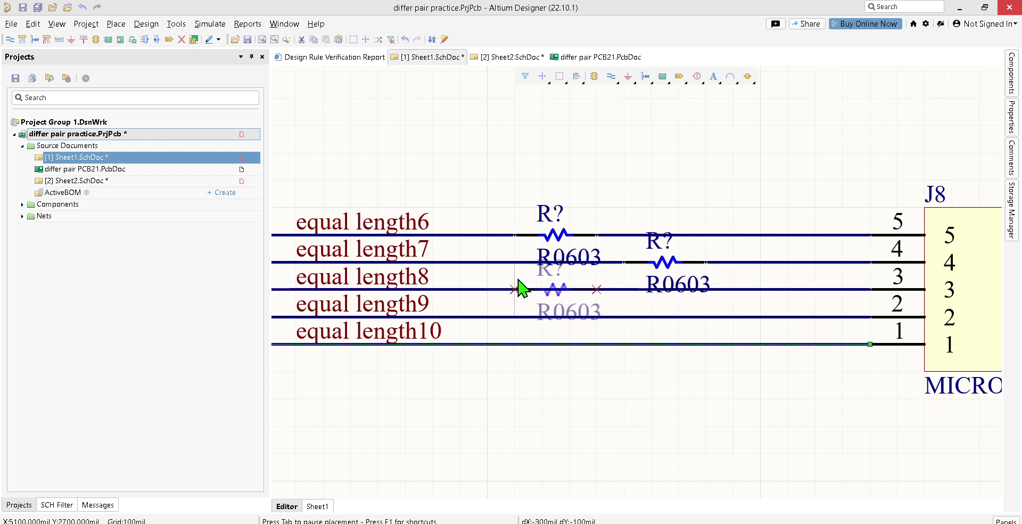
pyautogui.click(492, 288)
pyautogui.click(596, 317)
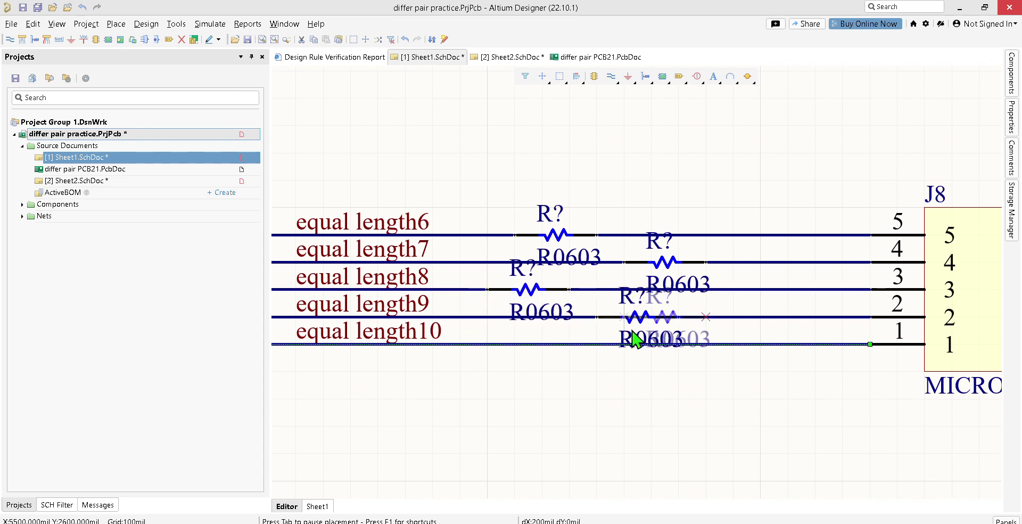
pyautogui.click(714, 346)
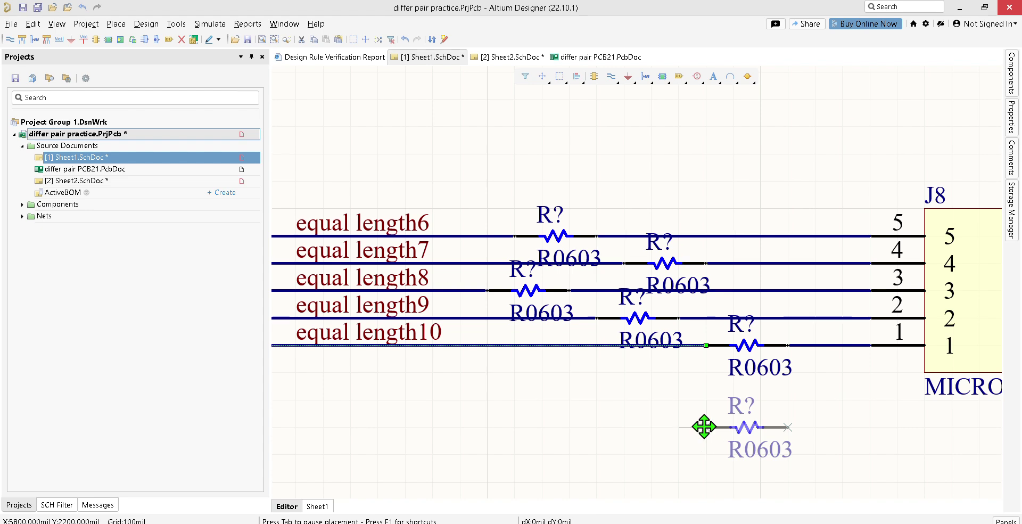
pyautogui.press('Escape')
pyautogui.hotkey('ctrl', 's')
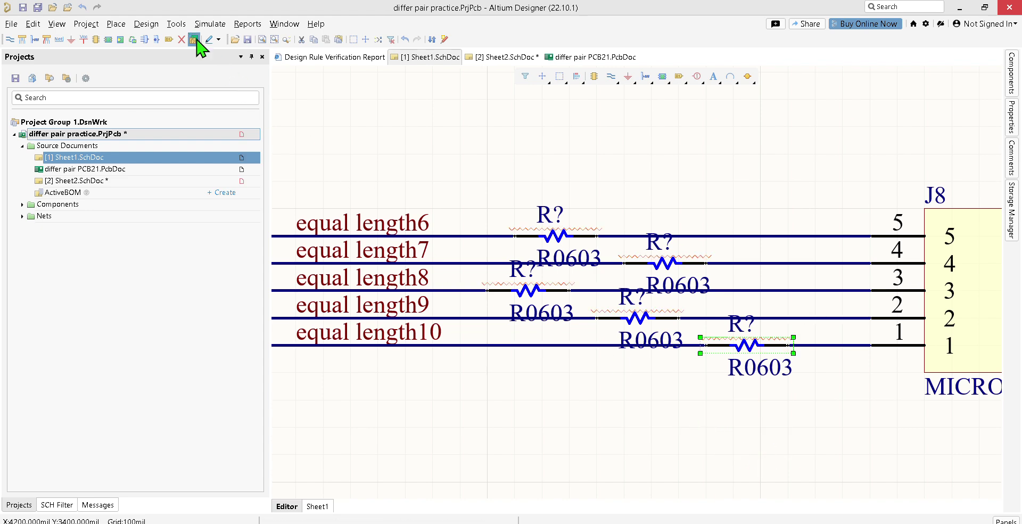
# - Generate proposed designators for the five unnumbered resistors on Sheet1 with Annotate Schematics
pyautogui.click(175, 24)
pyautogui.moveTo(242, 153)
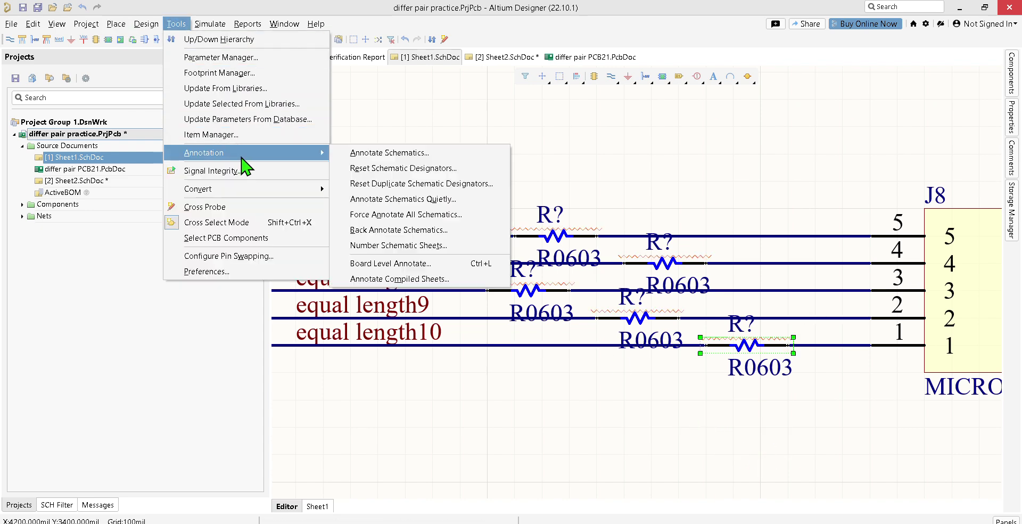
pyautogui.click(346, 153)
pyautogui.click(595, 439)
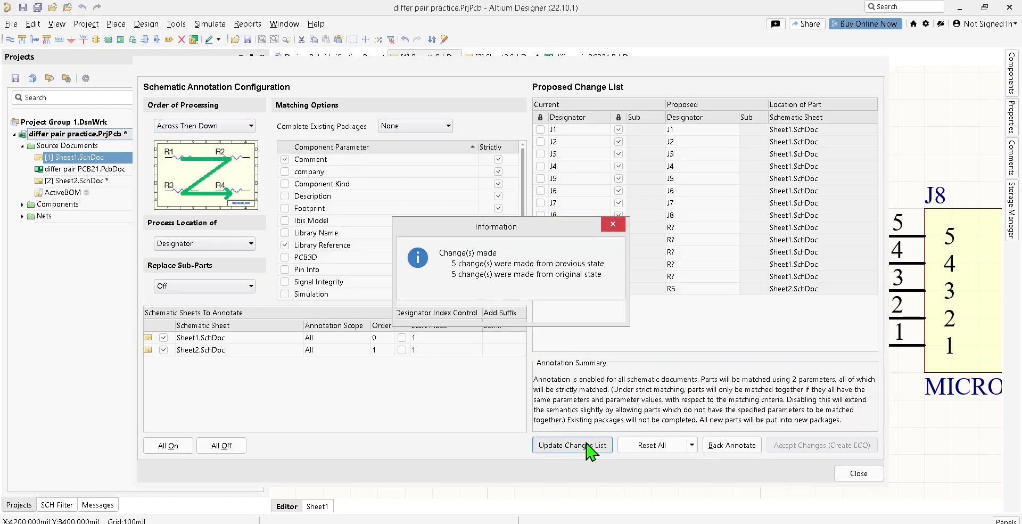
pyautogui.click(599, 315)
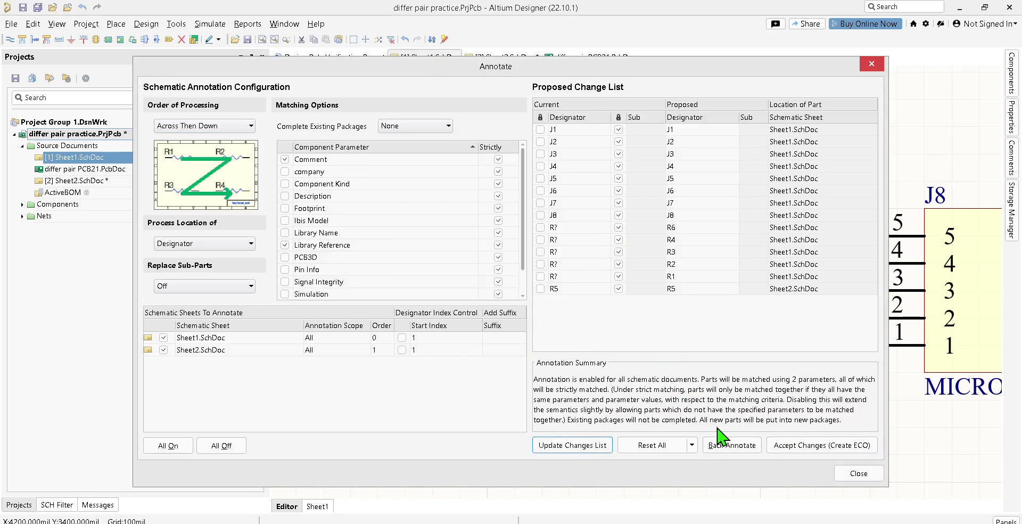
# - Accept the proposed designators through a validated and executed engineering change order, close the annotation dialogs and save Sheet1
pyautogui.click(823, 445)
pyautogui.click(189, 423)
pyautogui.click(266, 425)
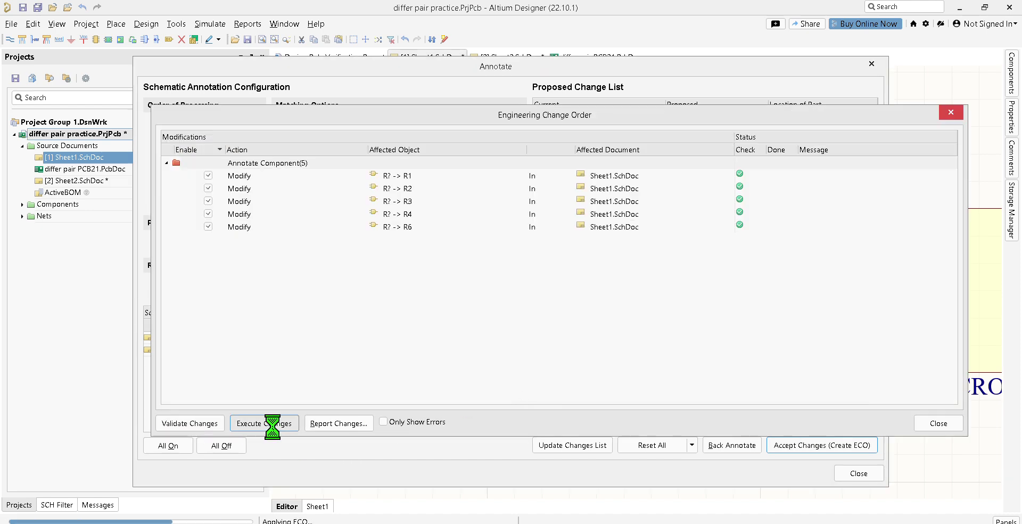
pyautogui.click(937, 425)
pyautogui.click(859, 473)
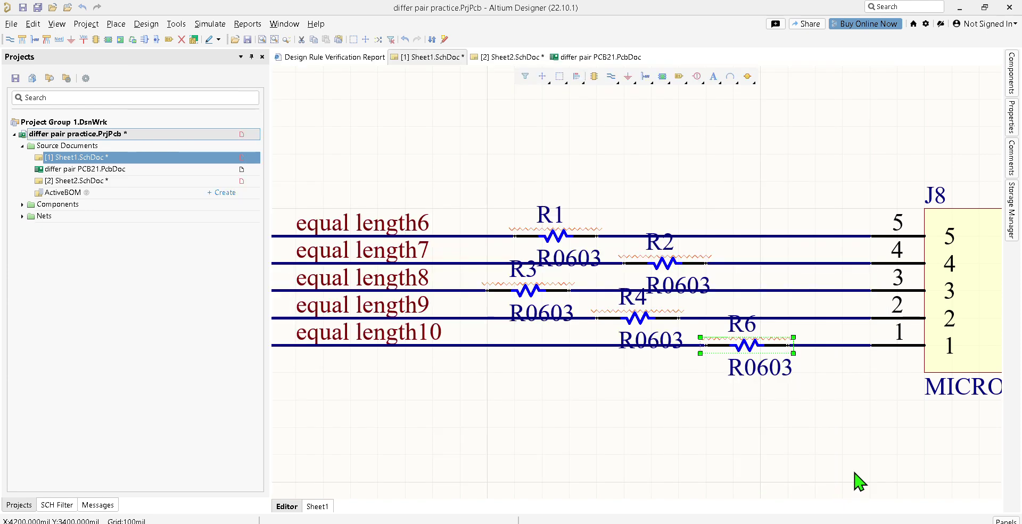
pyautogui.click(724, 426)
pyautogui.hotkey('ctrl', 's')
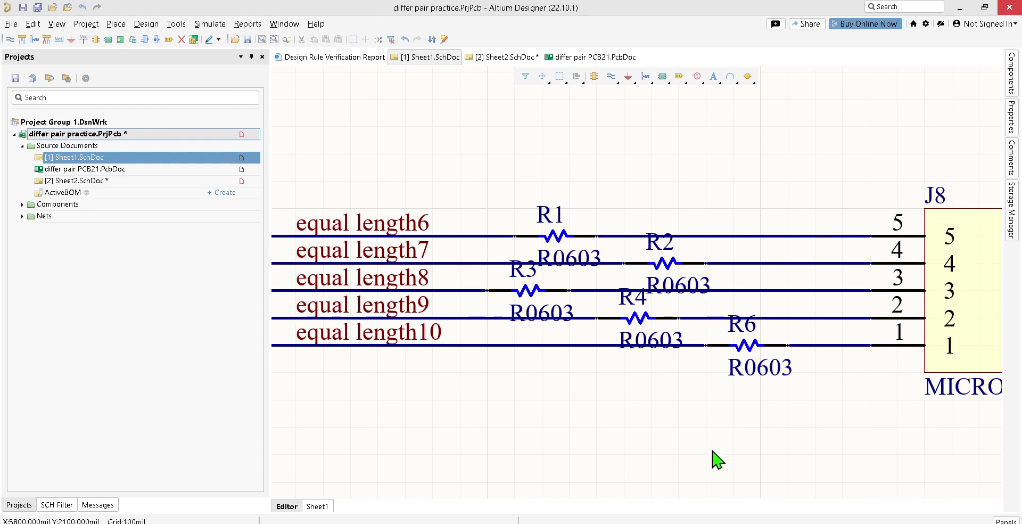
pyautogui.click(158, 23)
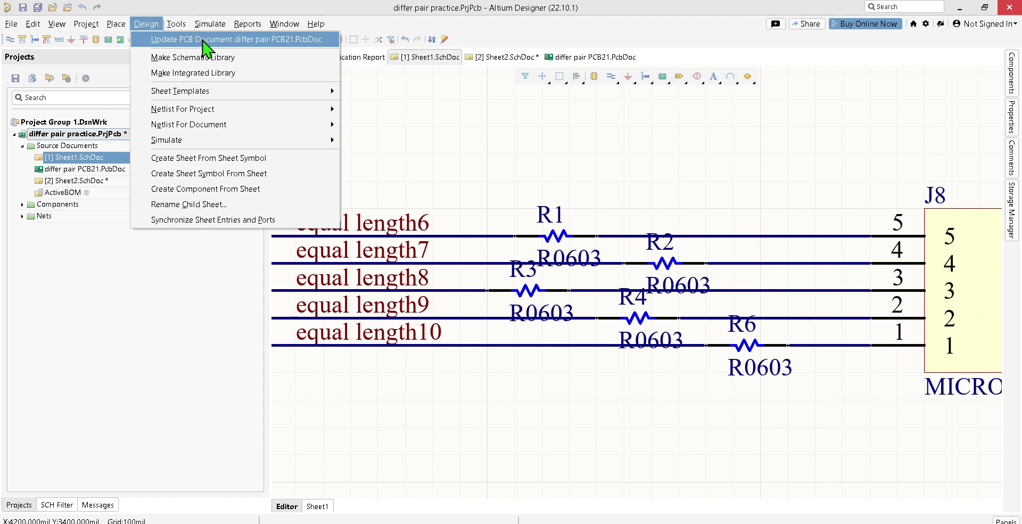
pyautogui.click(450, 128)
pyautogui.click(156, 24)
pyautogui.click(450, 108)
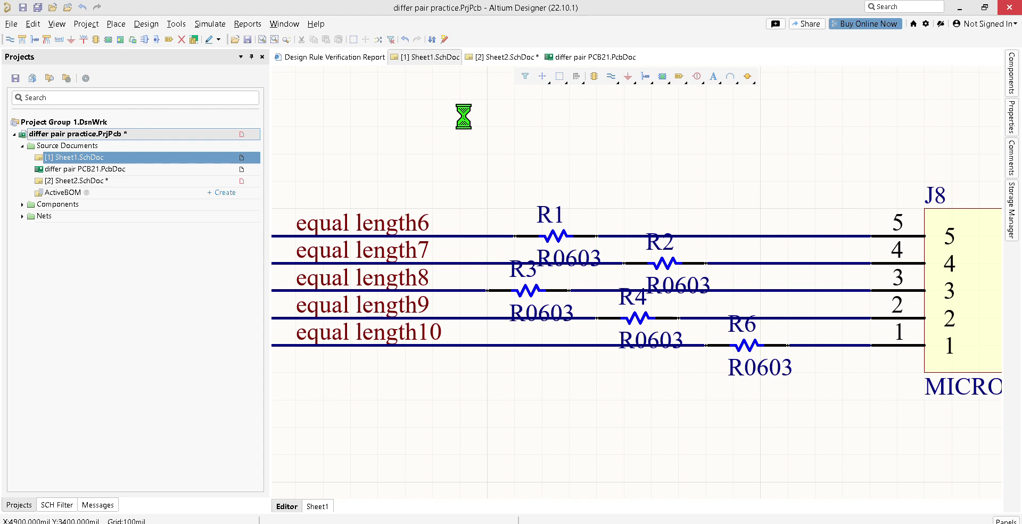
# - Open differ pair PCB21.PcbDoc and generate an engineering change order importing changes from differ pair practice.PrjPcb
pyautogui.doubleClick(97, 169)
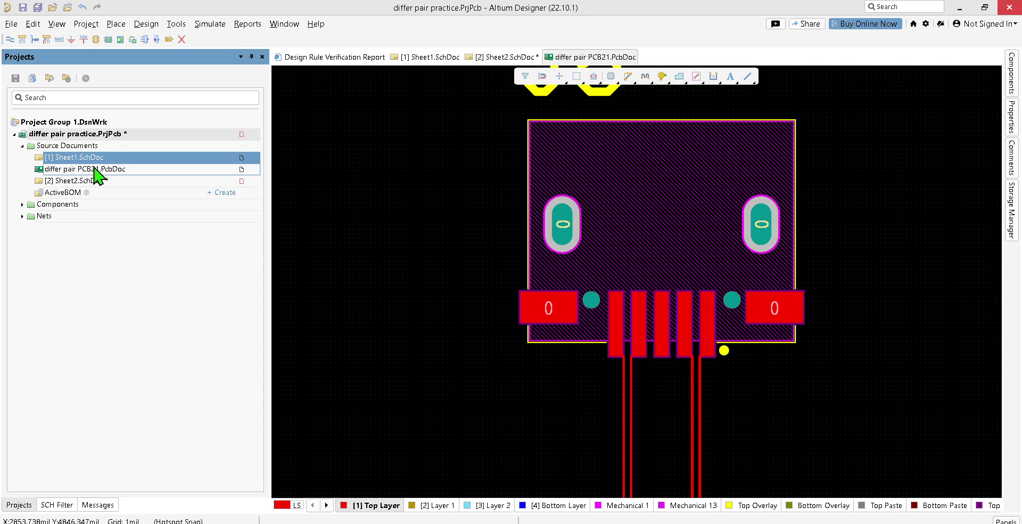
pyautogui.click(145, 24)
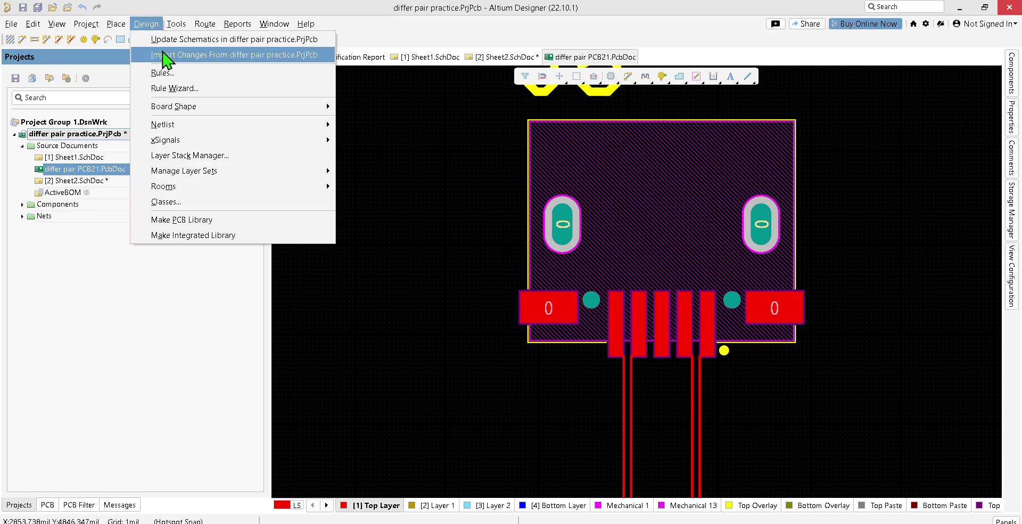
pyautogui.click(164, 55)
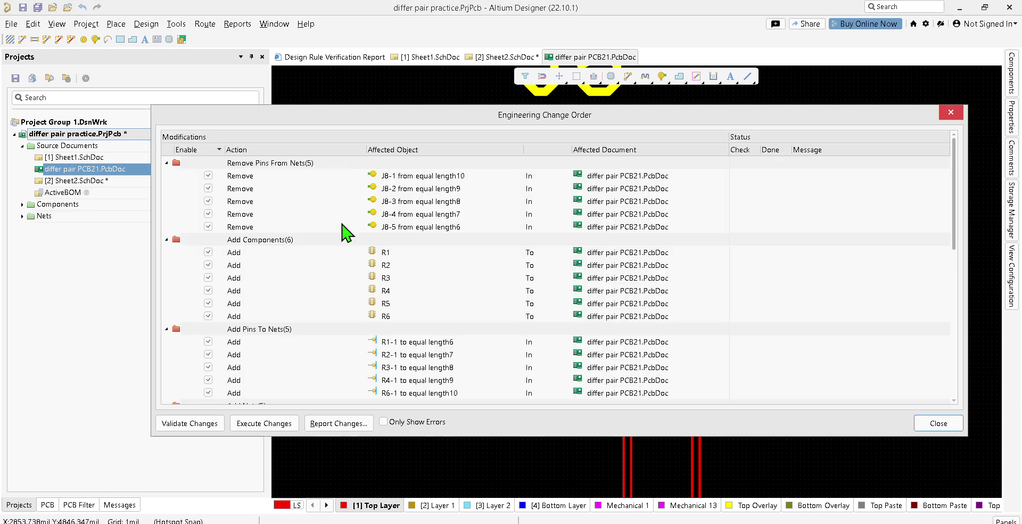
# - Examine the proposed component, net, class, room and differential pair modifications in the engineering change order
pyautogui.scroll(-4, 346, 233)
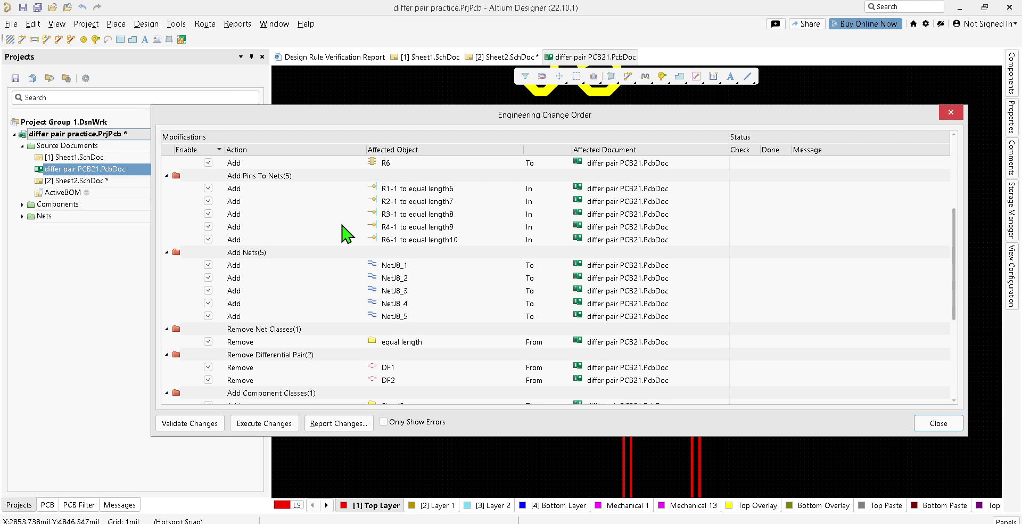
pyautogui.scroll(4, 347, 233)
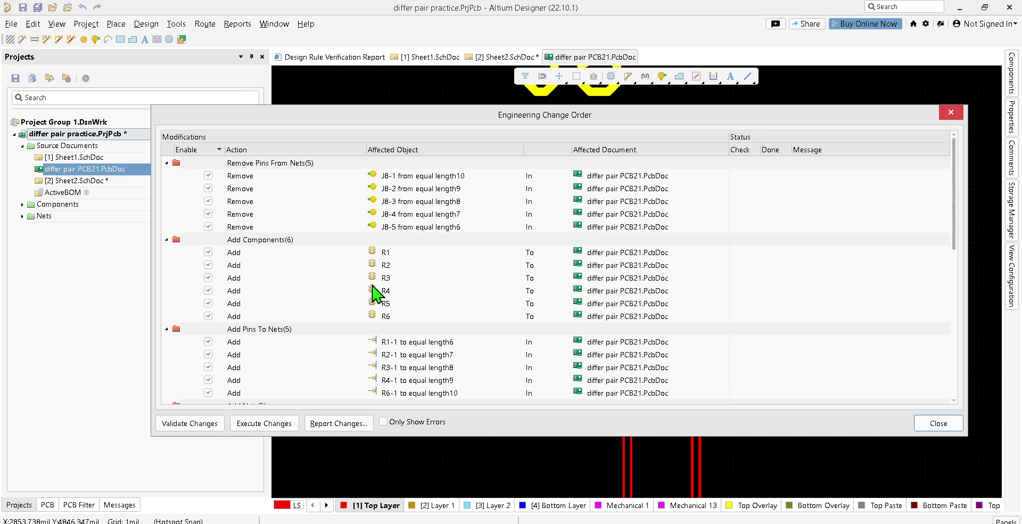
pyautogui.scroll(-10, 346, 334)
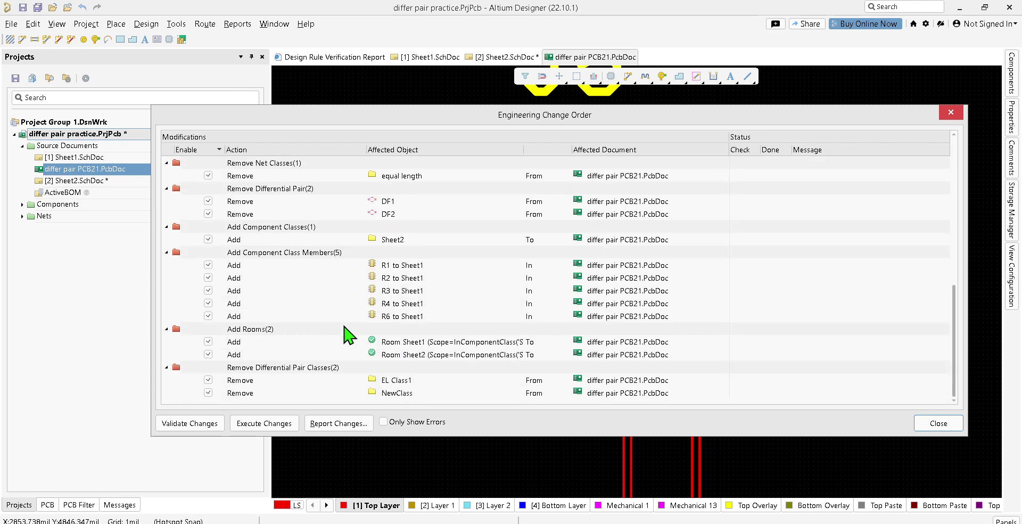
pyautogui.scroll(1, 341, 330)
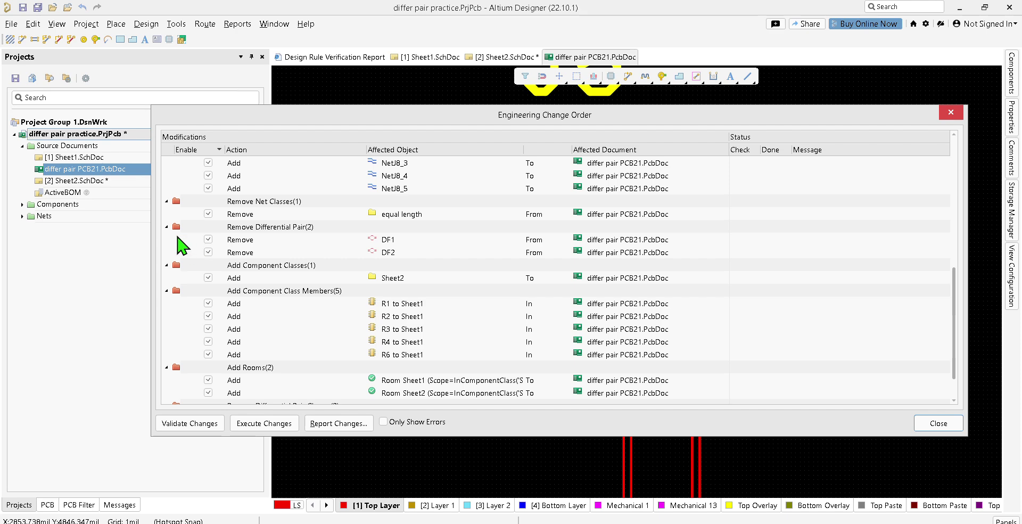
pyautogui.click(172, 229)
pyautogui.click(171, 229)
pyautogui.scroll(-1, 282, 349)
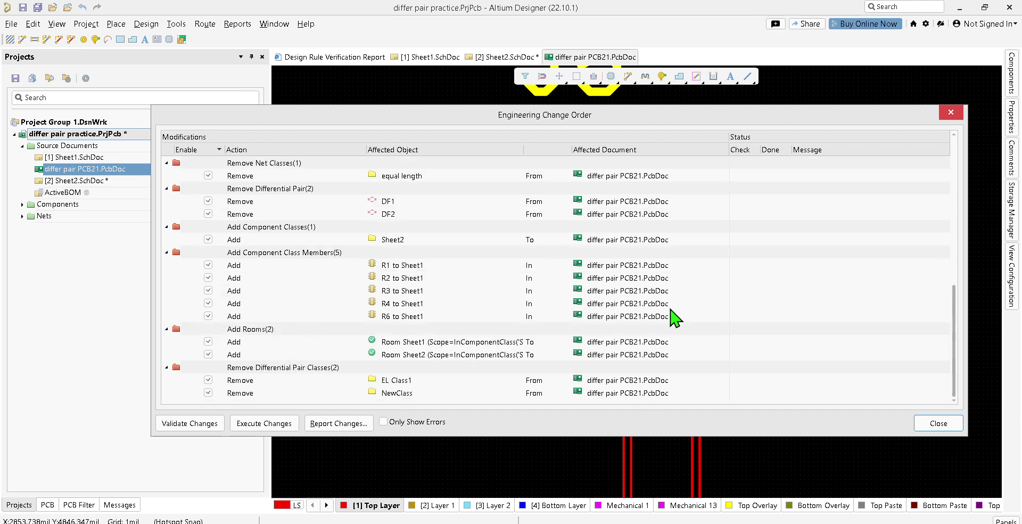
pyautogui.scroll(3, 669, 319)
pyautogui.scroll(1, 668, 322)
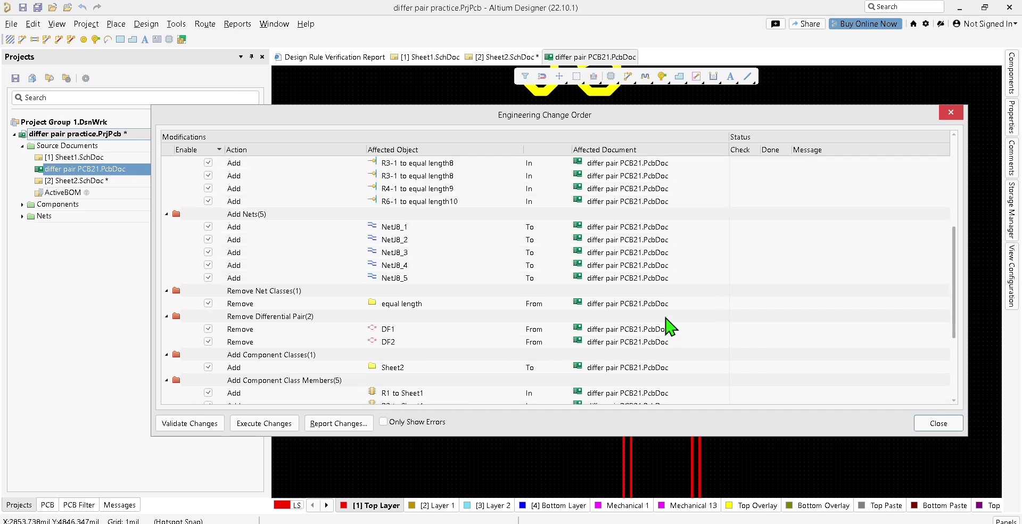
pyautogui.scroll(3, 669, 325)
pyautogui.scroll(1, 669, 326)
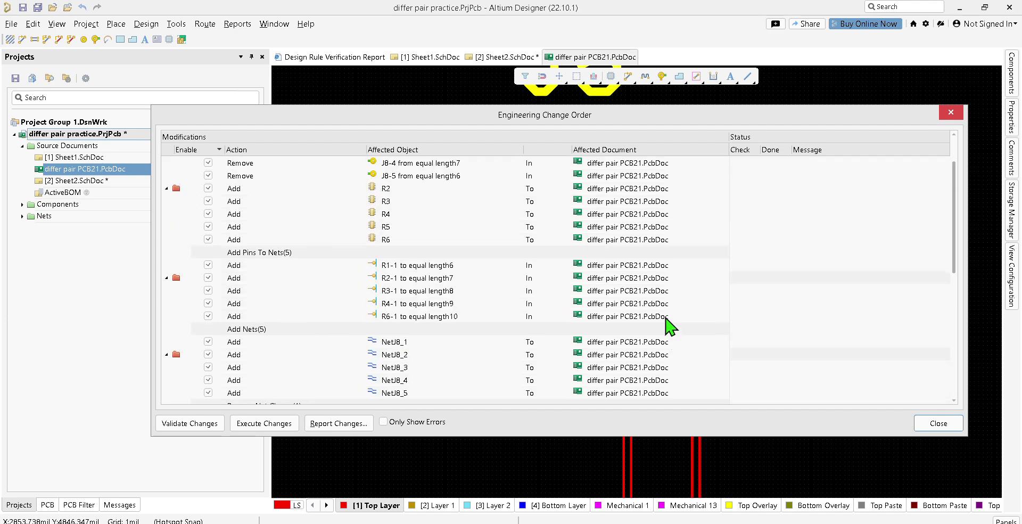
pyautogui.scroll(2, 669, 325)
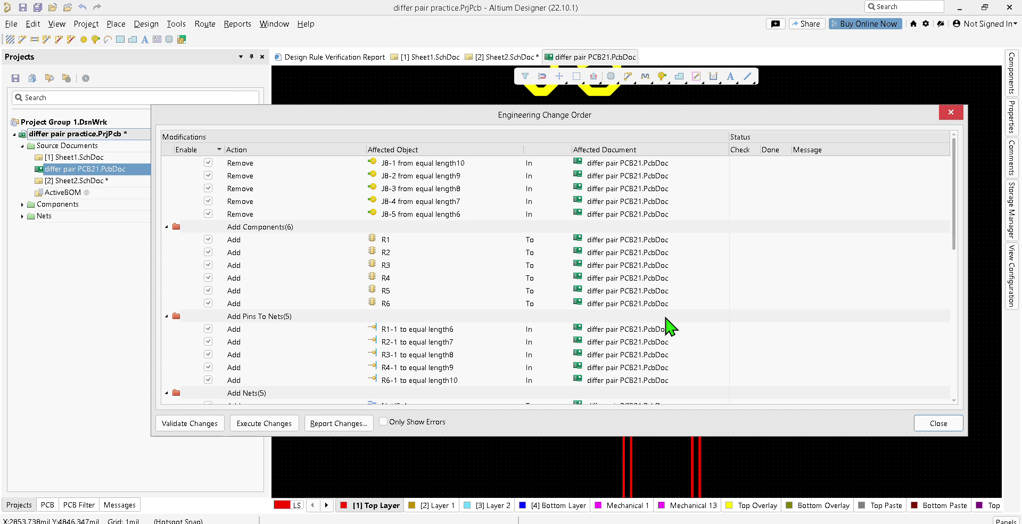
pyautogui.scroll(1, 669, 325)
# - Exclude the removal of pins J8-1 to J8-5 from the equal length nets in the change order
pyautogui.click(208, 175)
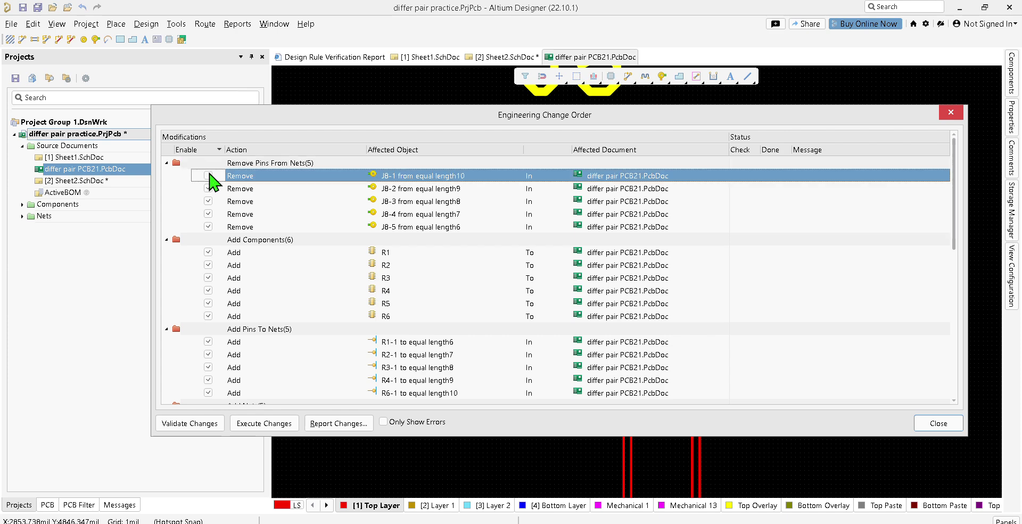
pyautogui.click(208, 189)
pyautogui.click(208, 201)
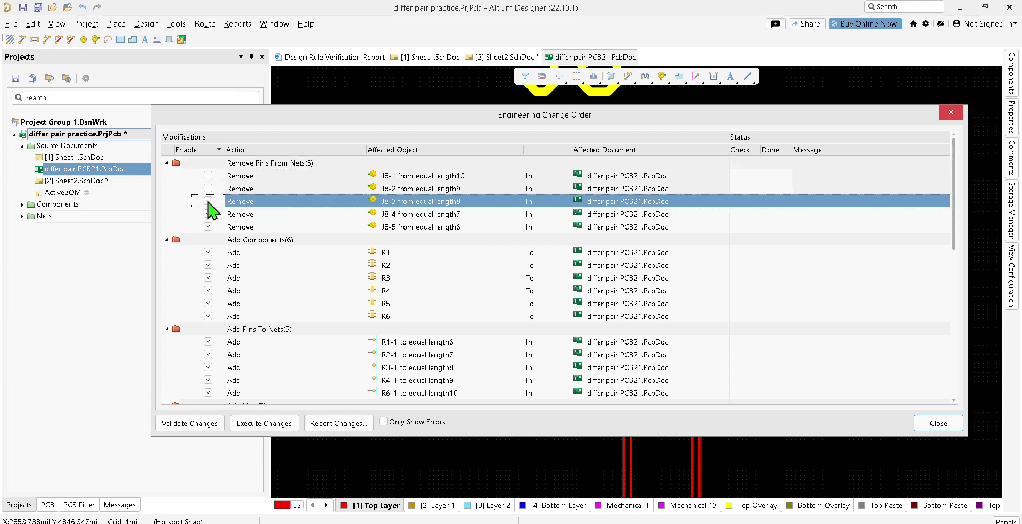
pyautogui.click(208, 214)
pyautogui.click(208, 227)
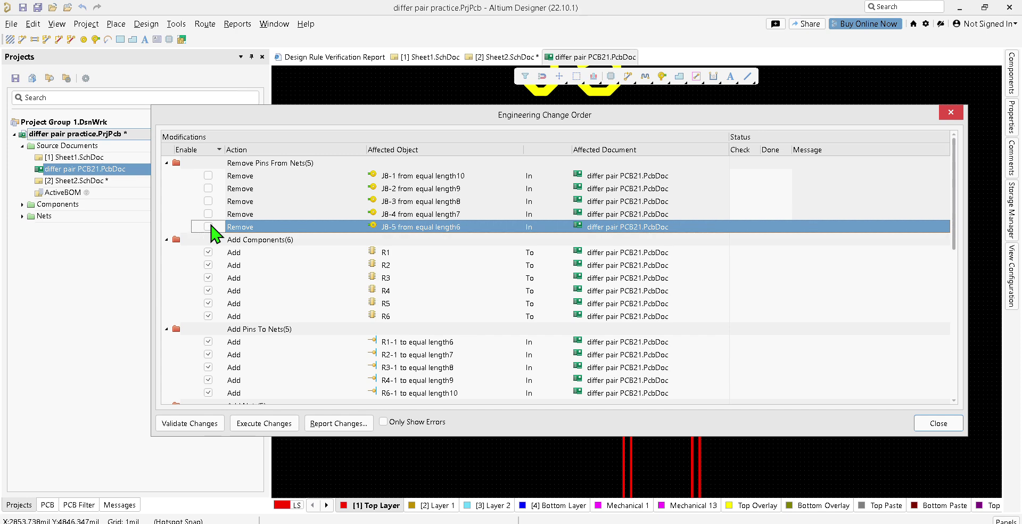
# - Sort the change order by enabled state and review its additions and removals
pyautogui.click(211, 150)
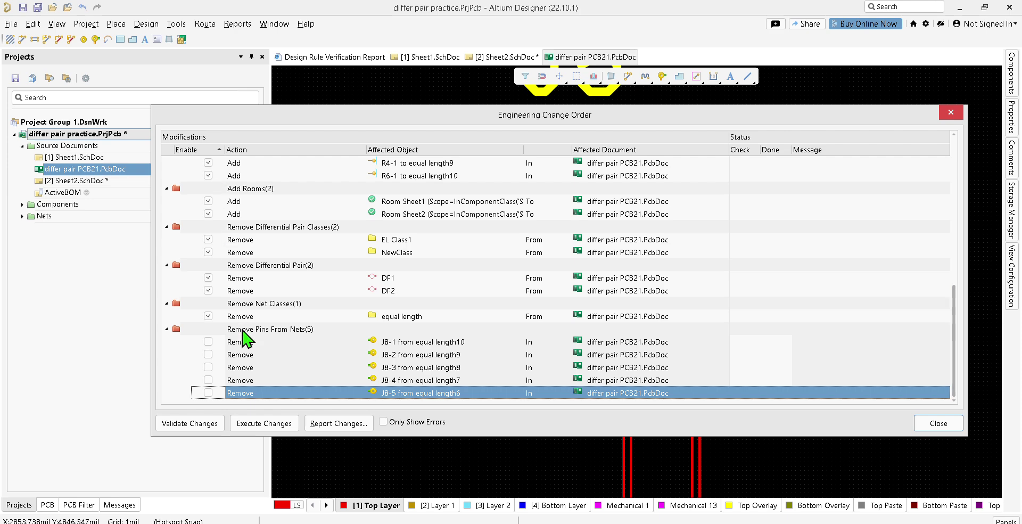
pyautogui.click(211, 151)
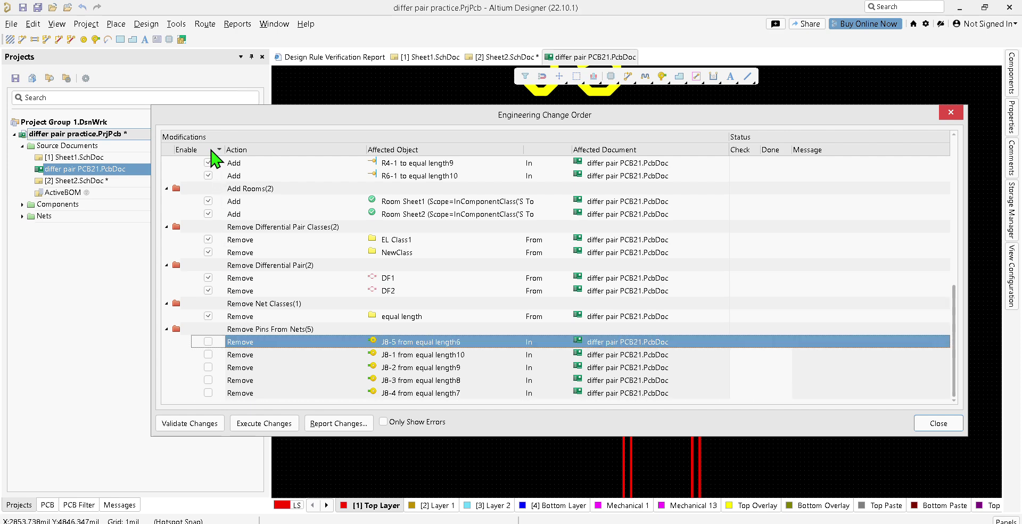
pyautogui.click(210, 150)
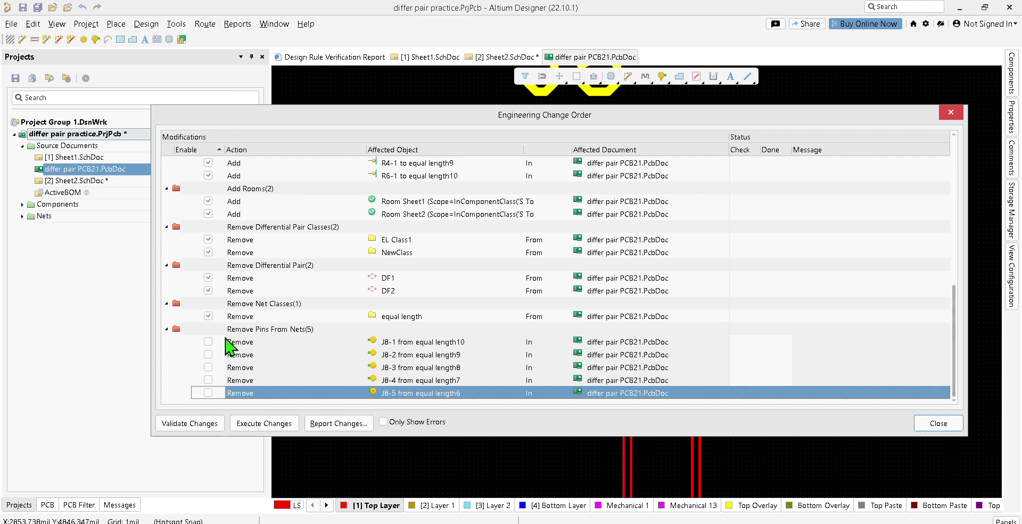
pyautogui.scroll(4, 250, 304)
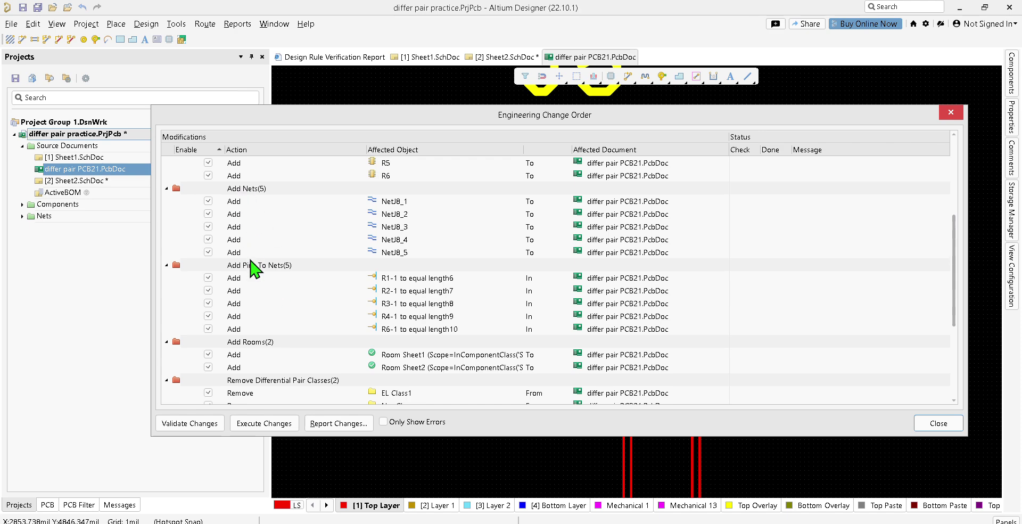
pyautogui.scroll(4, 258, 367)
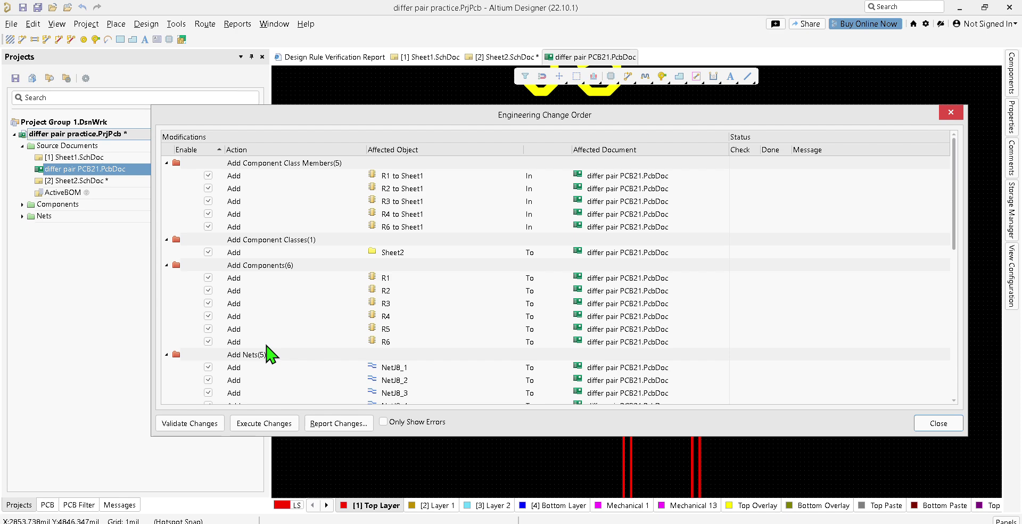
pyautogui.scroll(-10, 256, 240)
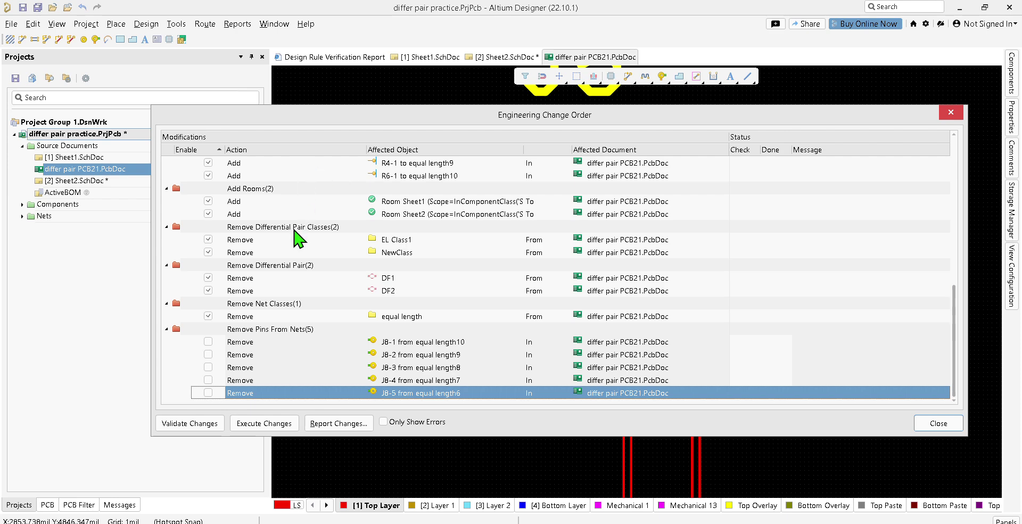
# - Exclude the removal of differential pairs DF1 and DF2 from the change order, and close it without executing
pyautogui.click(208, 252)
pyautogui.click(248, 266)
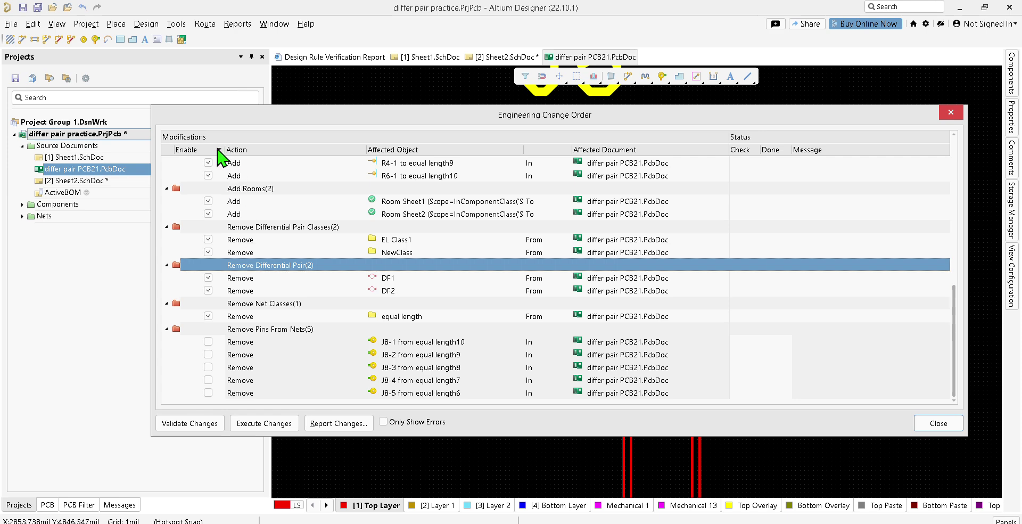
pyautogui.click(209, 278)
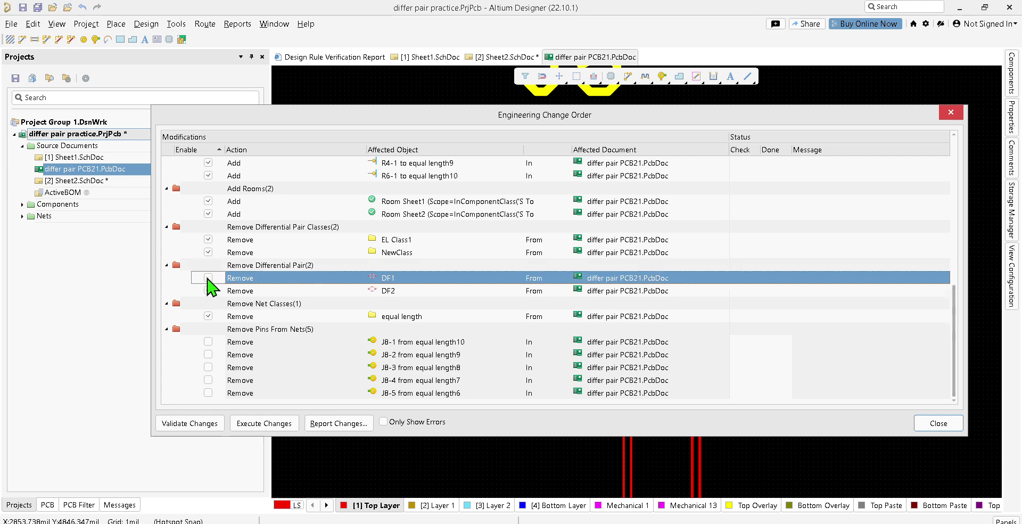
pyautogui.click(209, 290)
pyautogui.click(208, 316)
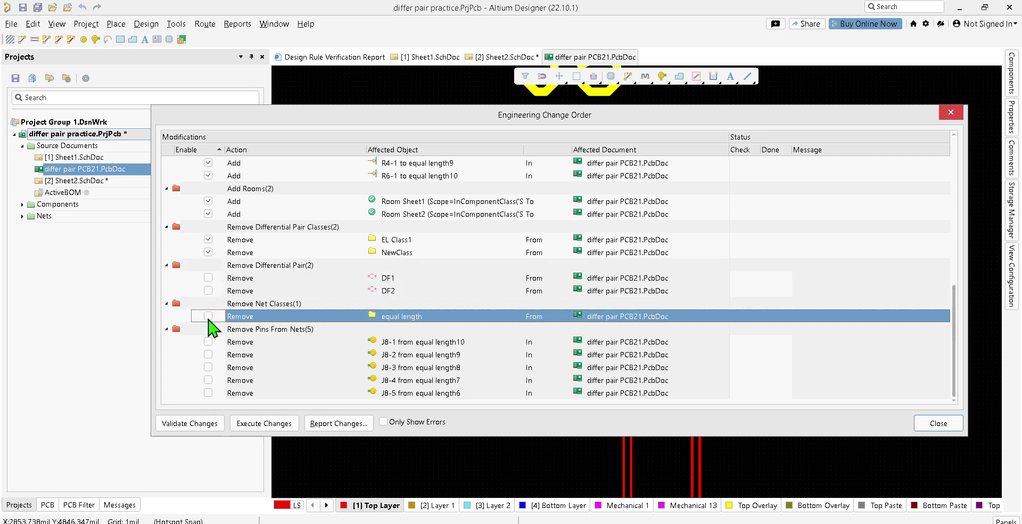
pyautogui.click(209, 316)
pyautogui.click(949, 113)
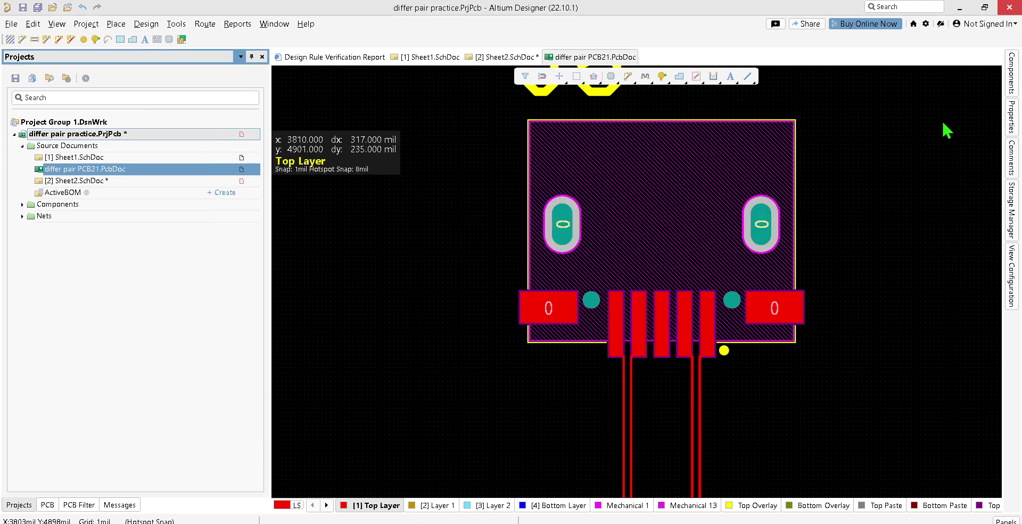
# - Return to Sheet1 and inspect the J7 to J8 nets with their inserted resistors
pyautogui.click(484, 58)
pyautogui.click(442, 60)
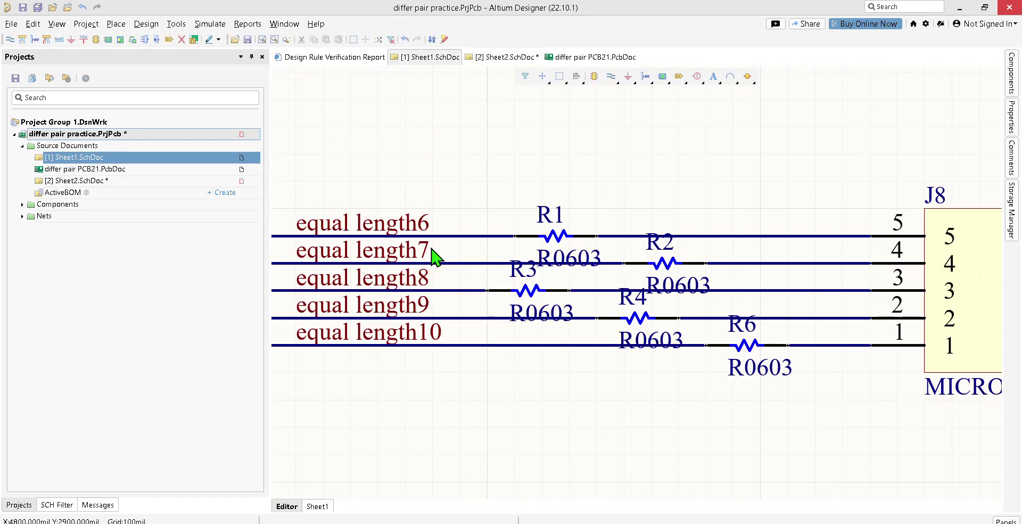
pyautogui.keyDown('ctrl'); pyautogui.scroll(-3, 634, 239); pyautogui.keyUp('ctrl')
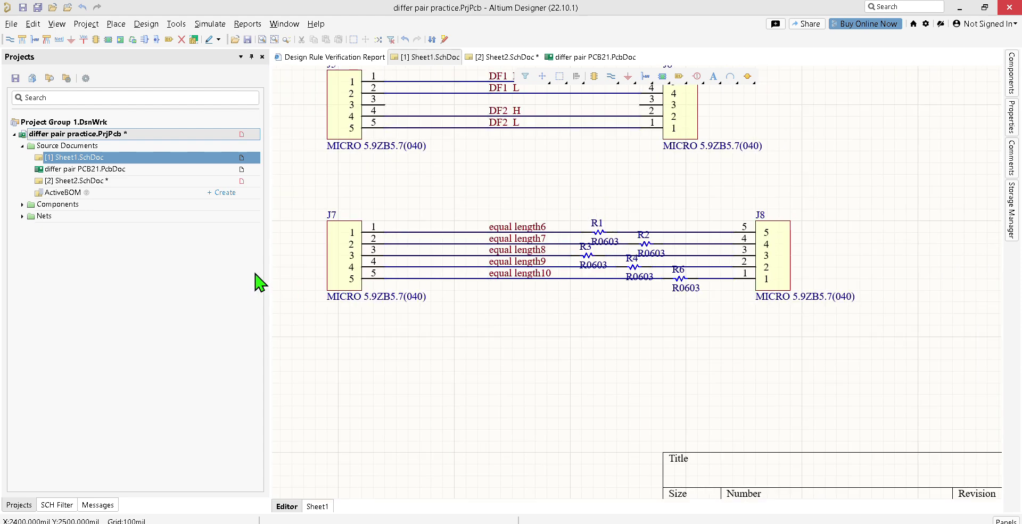
pyautogui.click(156, 23)
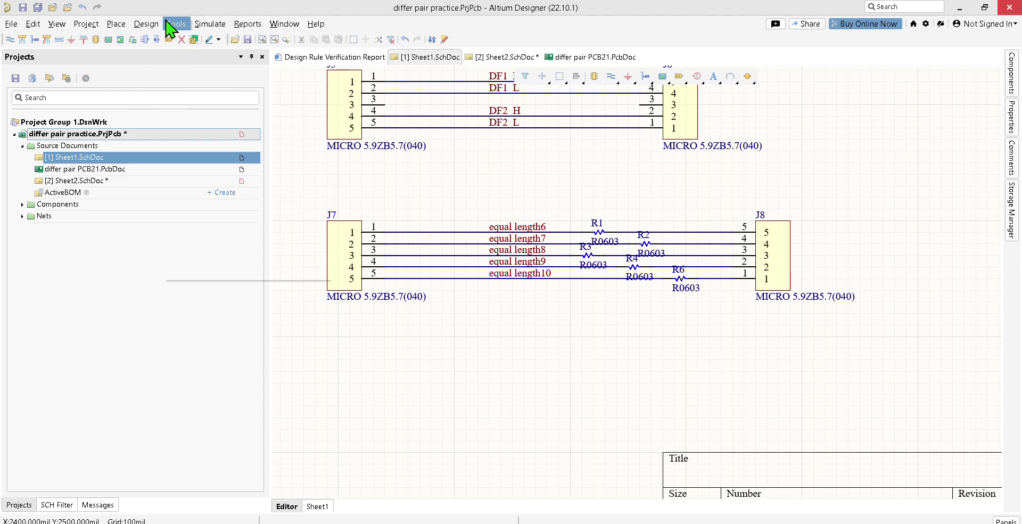
pyautogui.click(169, 23)
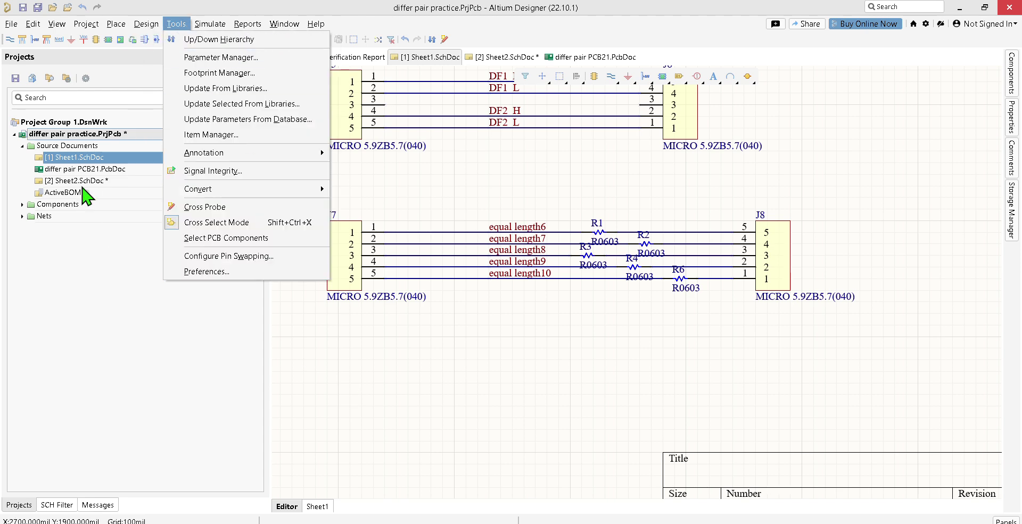
# - Import changes from differ pair practice.PrjPcb into differ pair PCB21.PcbDoc again and review the resulting change order
pyautogui.doubleClick(87, 170)
pyautogui.click(147, 24)
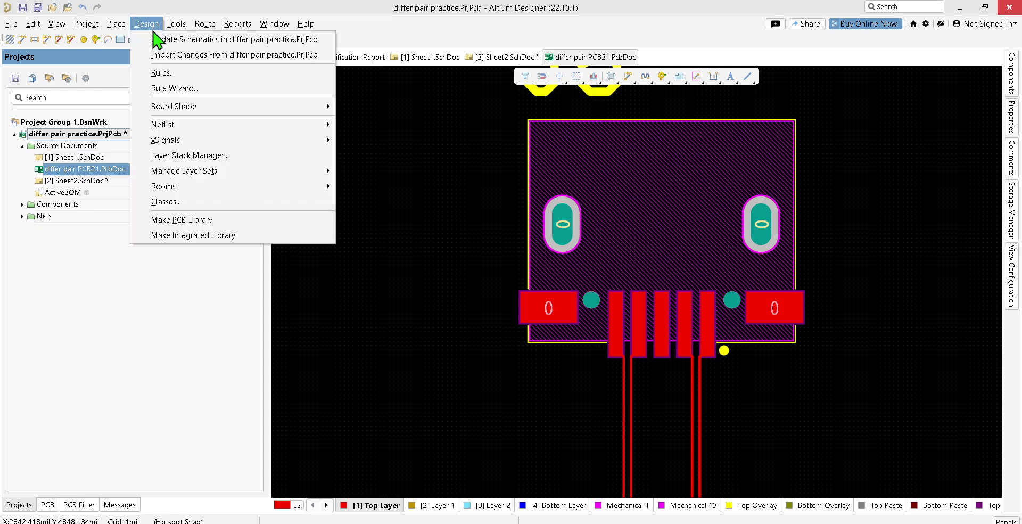
pyautogui.click(167, 59)
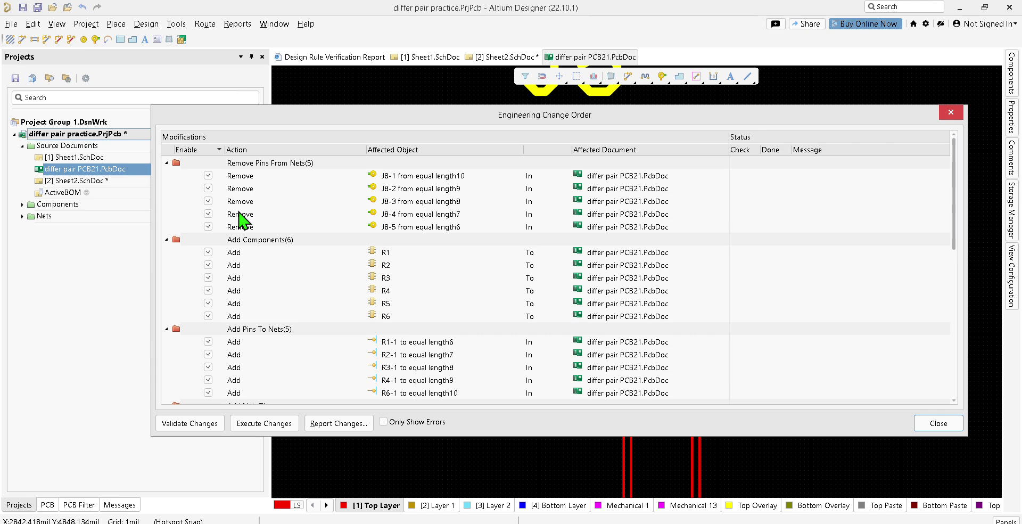
pyautogui.scroll(-8, 246, 228)
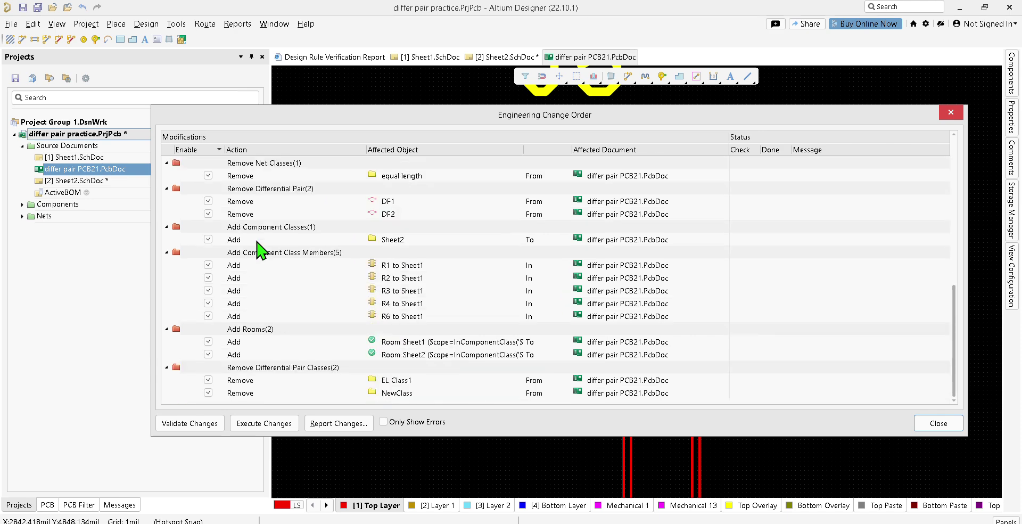
pyautogui.scroll(8, 237, 234)
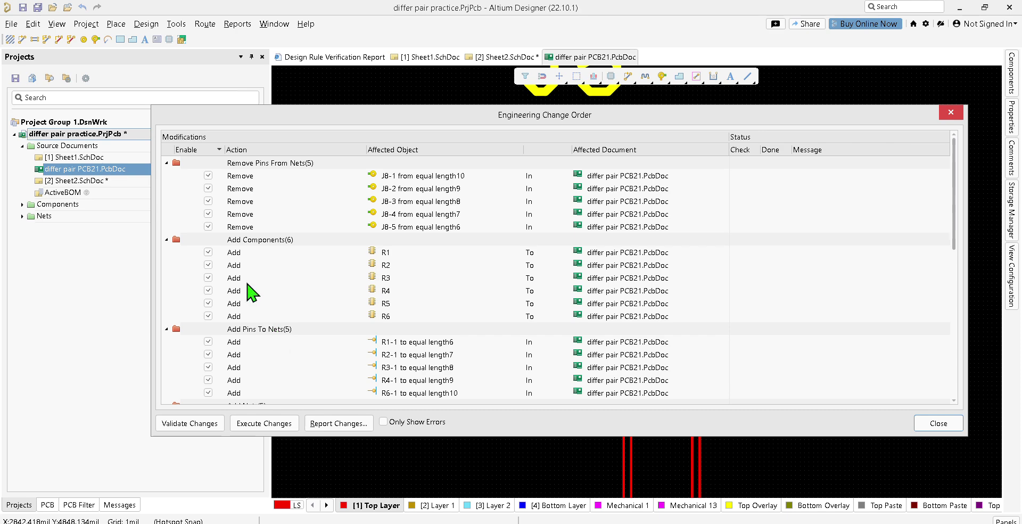
pyautogui.scroll(-2, 250, 292)
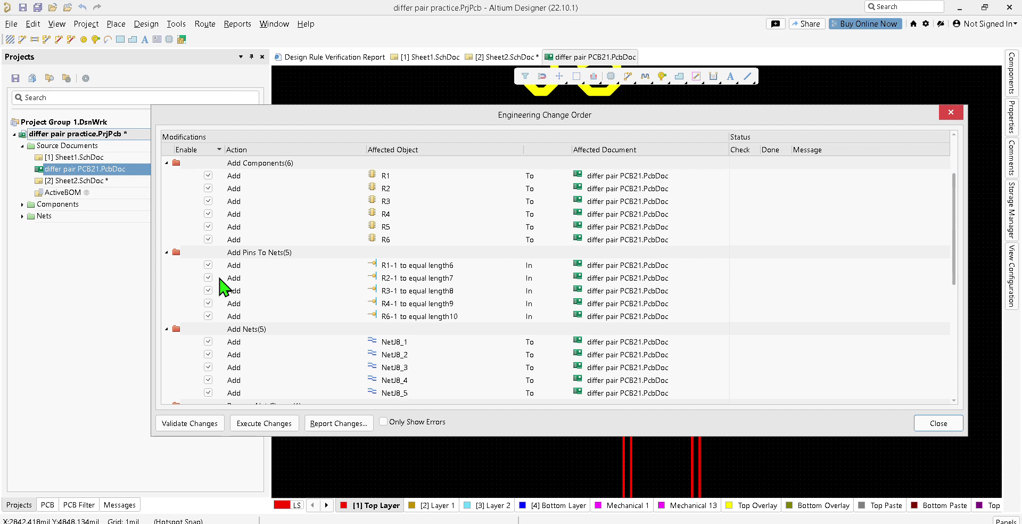
# - Review the change order and exclude the removal of differential pairs DF1 and DF2 and of the equal length net class
pyautogui.scroll(2, 218, 287)
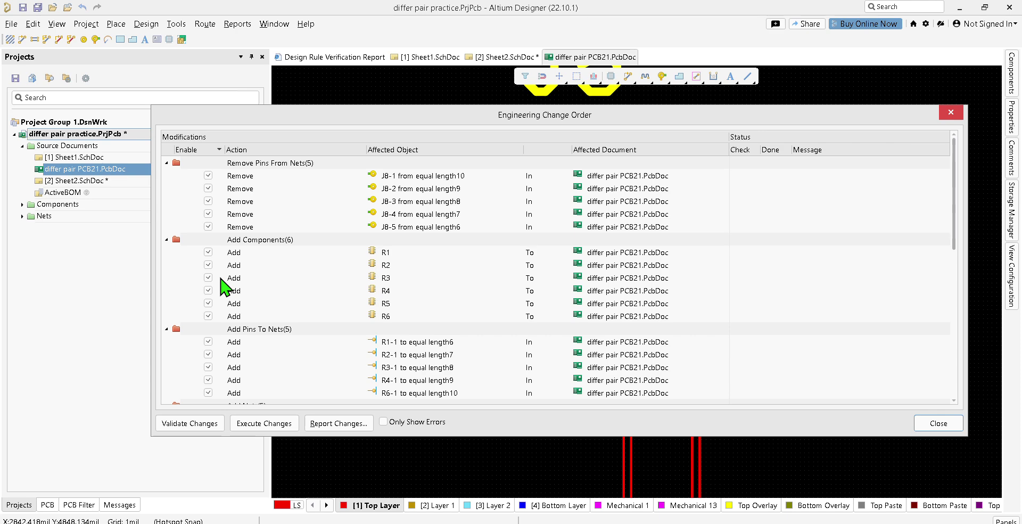
pyautogui.scroll(-7, 290, 229)
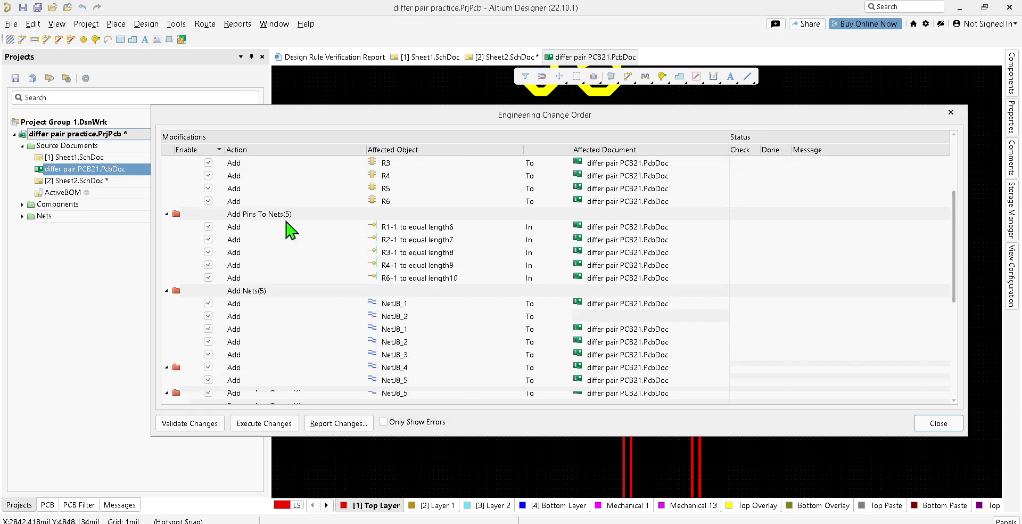
pyautogui.scroll(-1, 282, 237)
pyautogui.scroll(8, 279, 244)
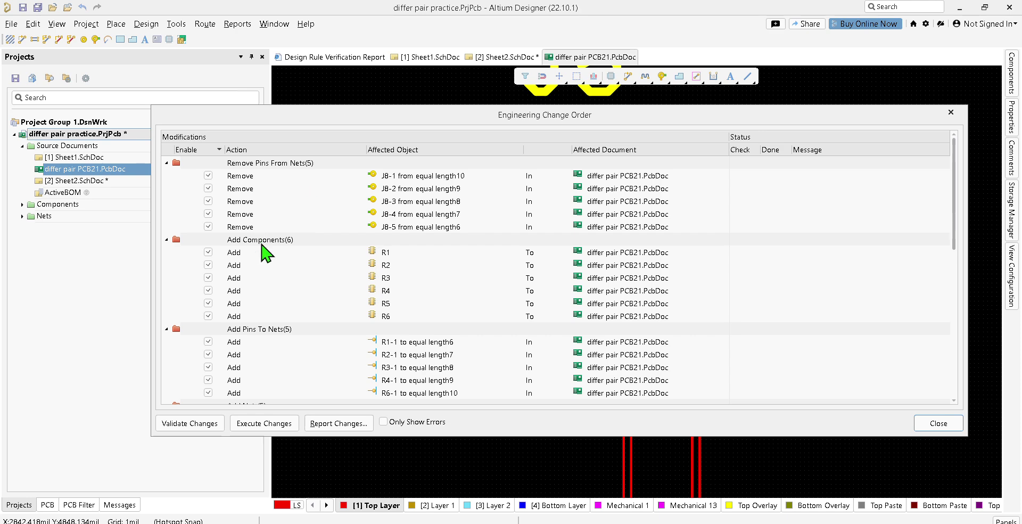
pyautogui.scroll(-10, 265, 251)
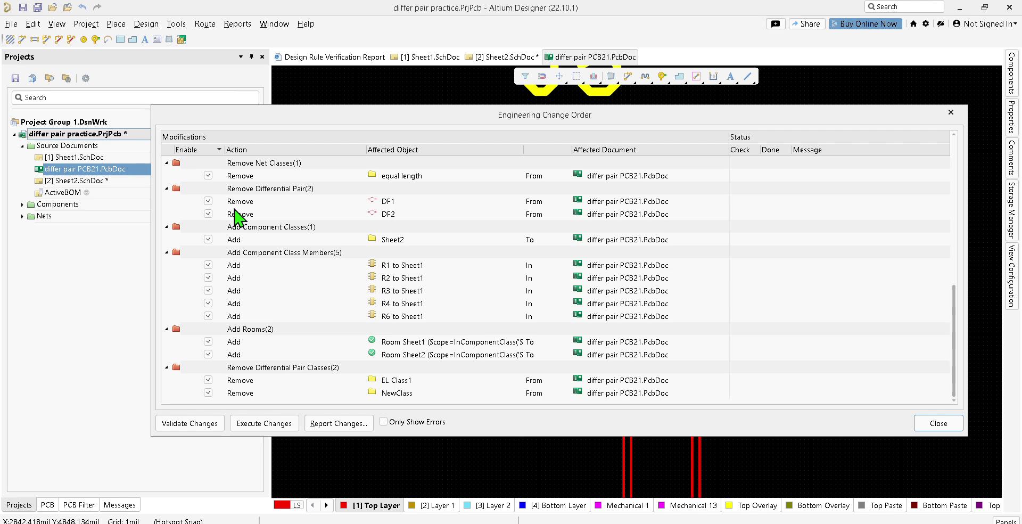
pyautogui.click(209, 202)
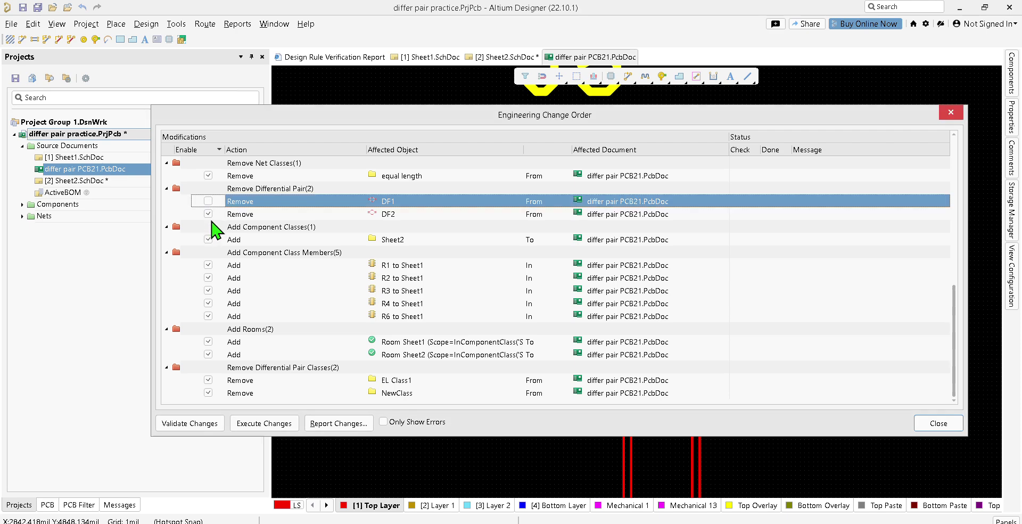
pyautogui.click(211, 214)
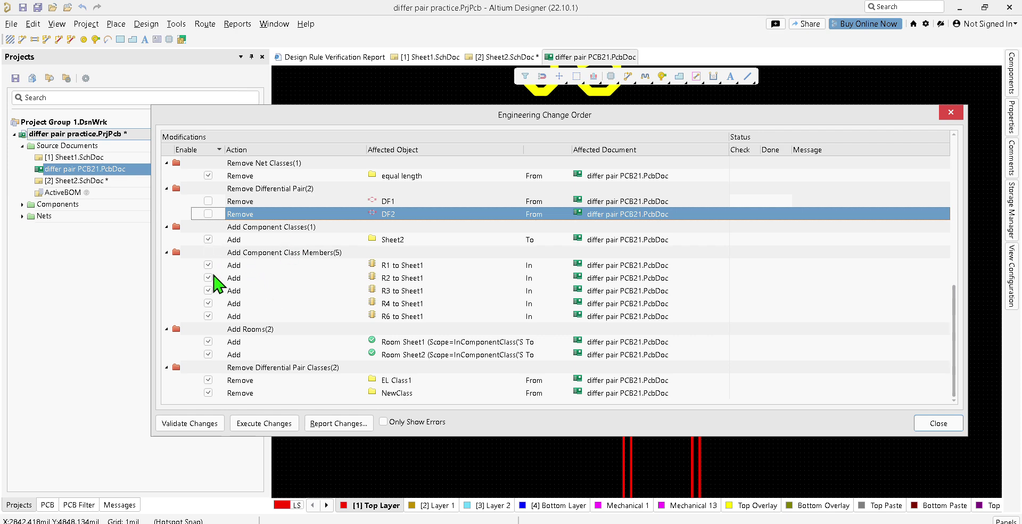
pyautogui.scroll(2, 233, 286)
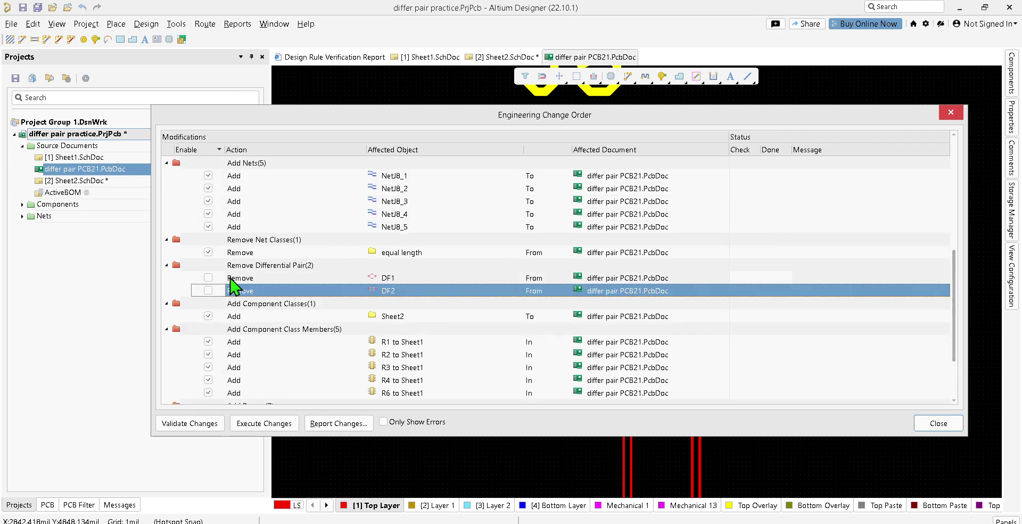
pyautogui.click(208, 252)
# - Exclude adding the Sheet2 component class and removing the differential pair classes EL Class1 and NewClass
pyautogui.scroll(-2, 226, 301)
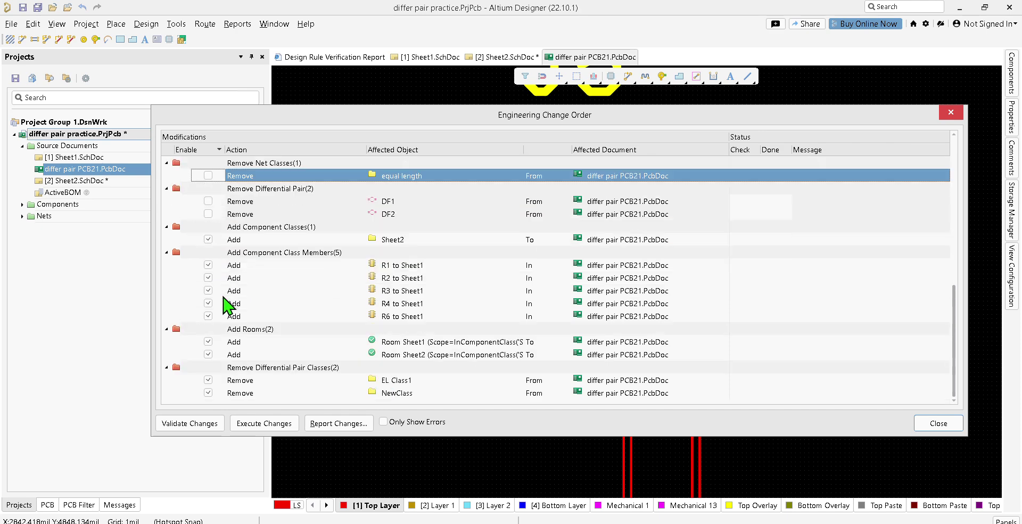
pyautogui.click(208, 239)
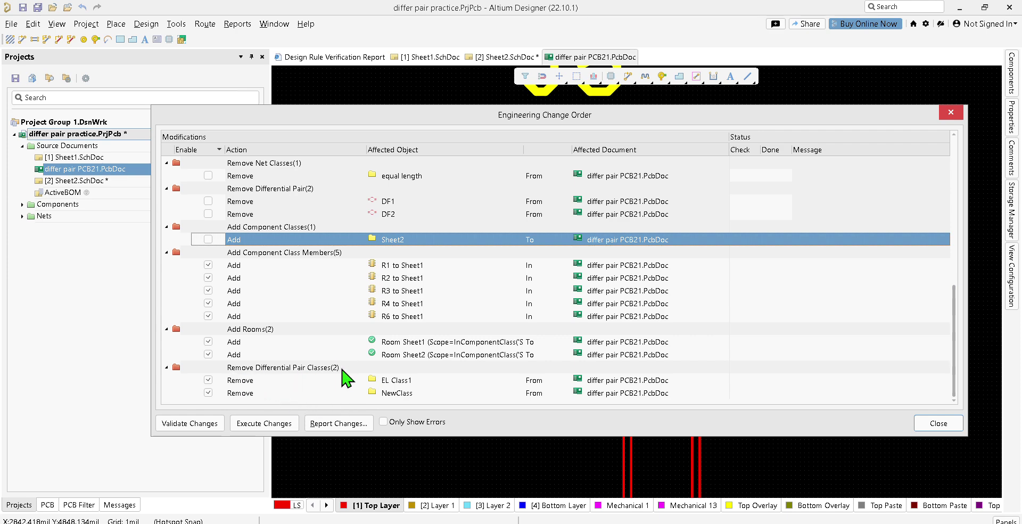
pyautogui.click(209, 380)
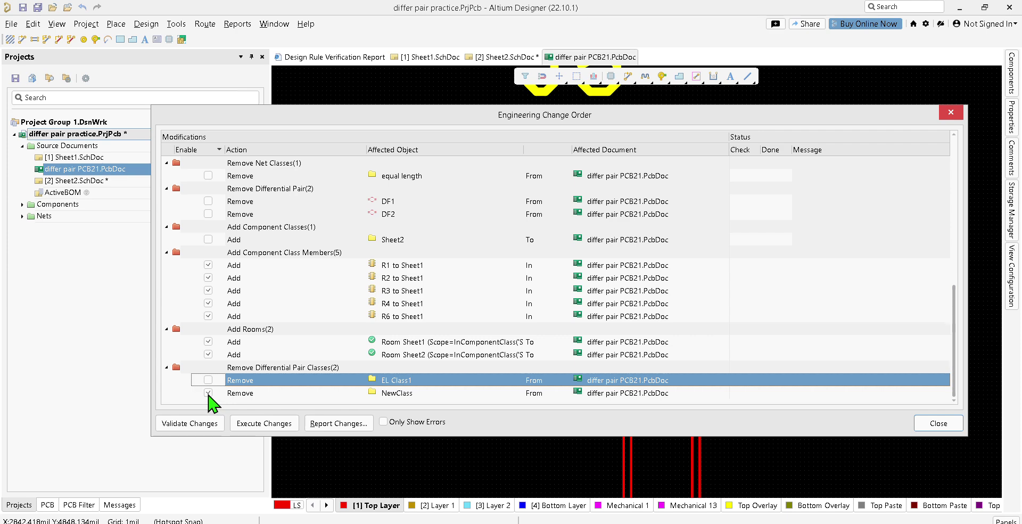
pyautogui.click(208, 392)
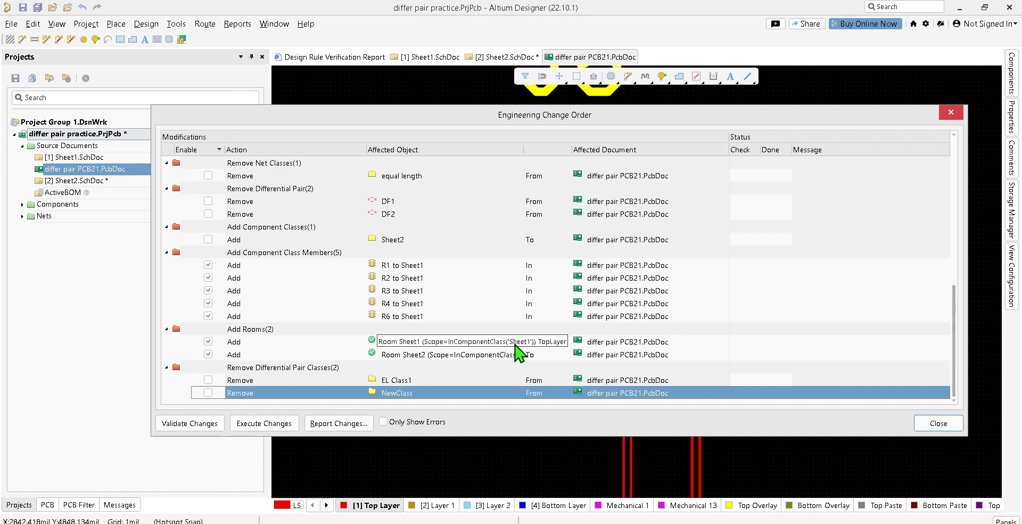
# - Review the remaining pin, component, net and class changes against the excluded entries in the change order
pyautogui.scroll(10, 514, 340)
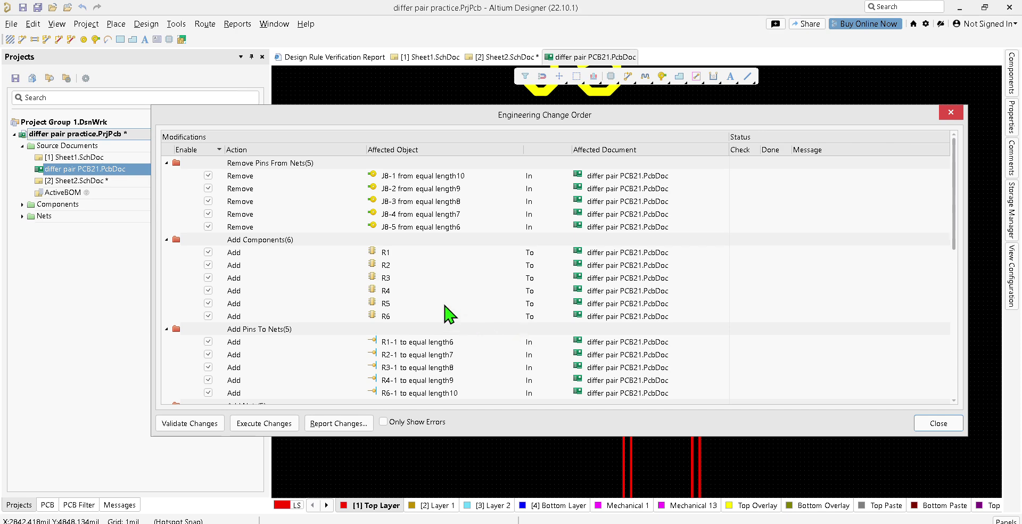
pyautogui.scroll(-2, 394, 225)
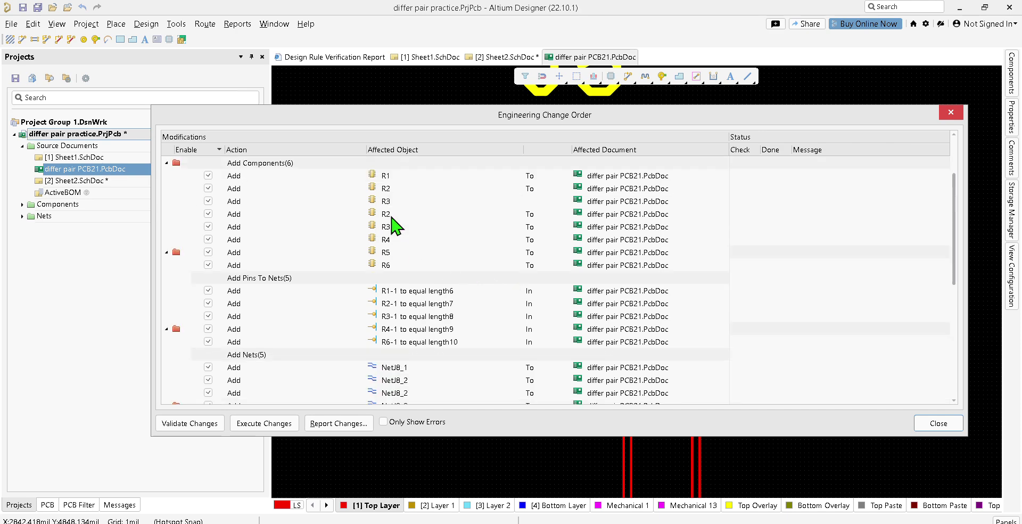
pyautogui.scroll(-1, 395, 226)
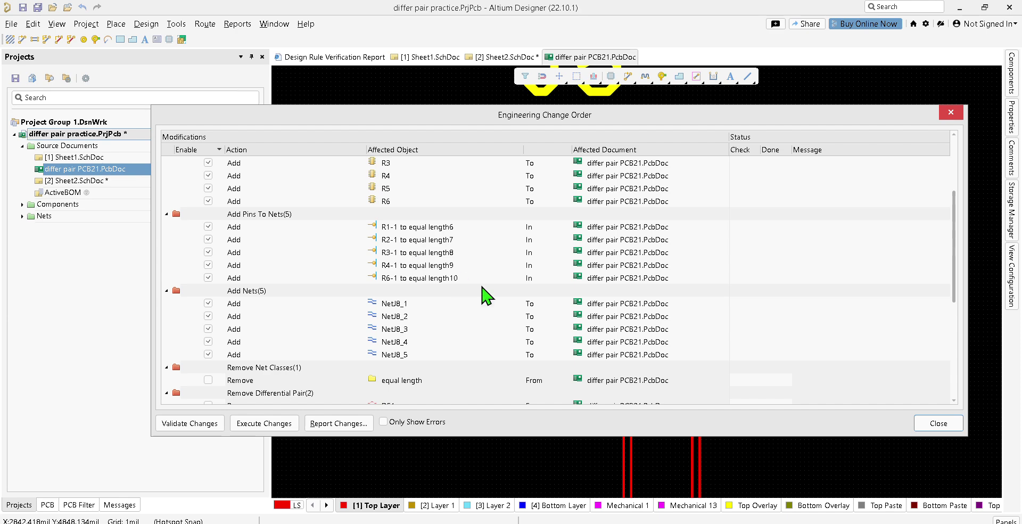
pyautogui.scroll(3, 490, 313)
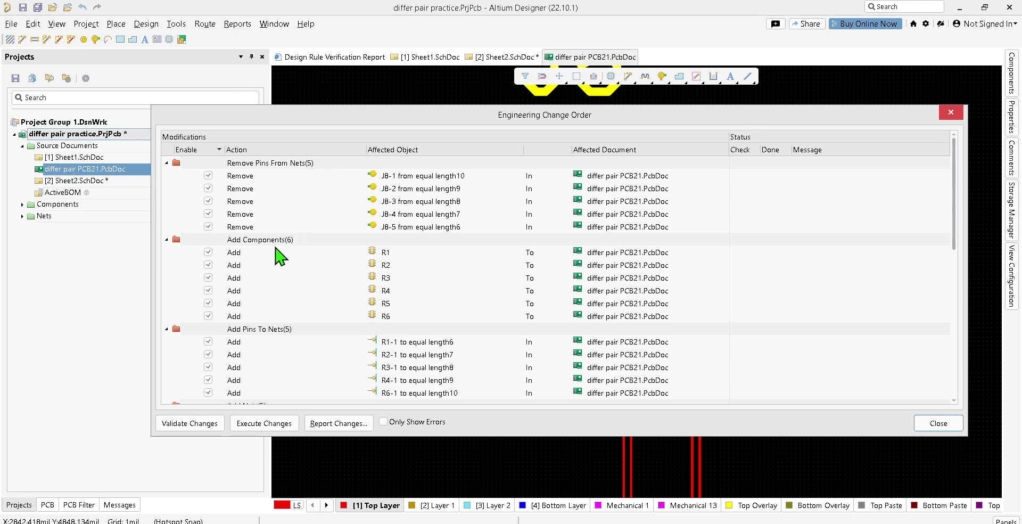
pyautogui.scroll(-3, 274, 358)
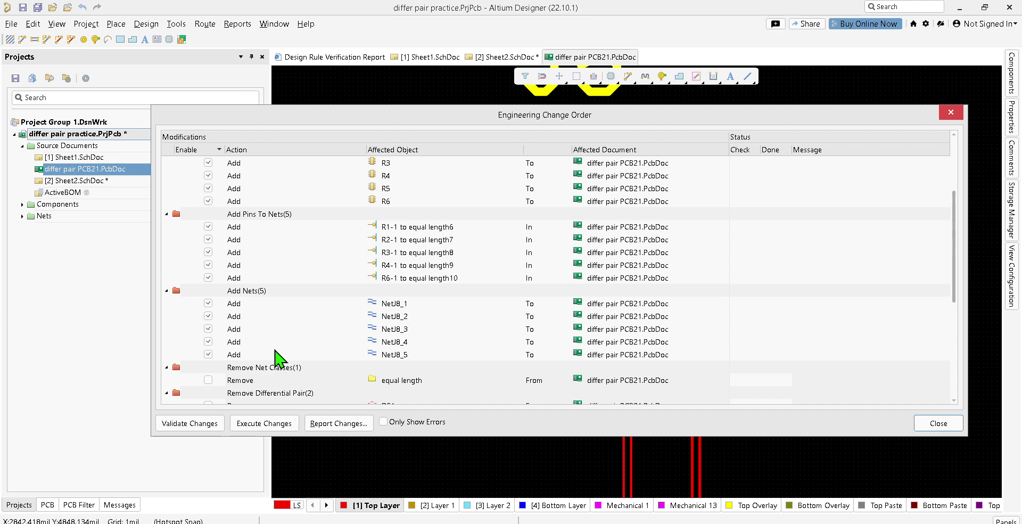
pyautogui.scroll(-4, 276, 358)
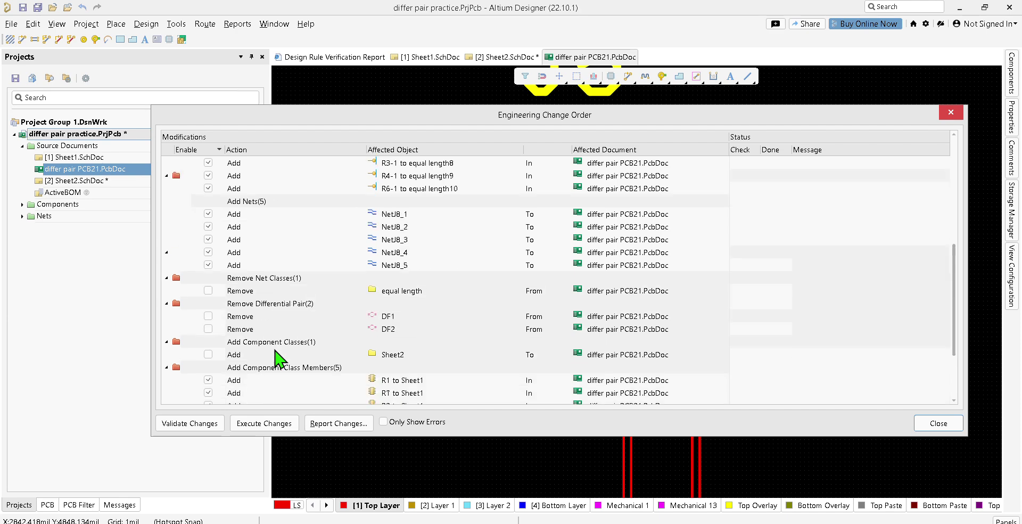
pyautogui.scroll(-1, 275, 357)
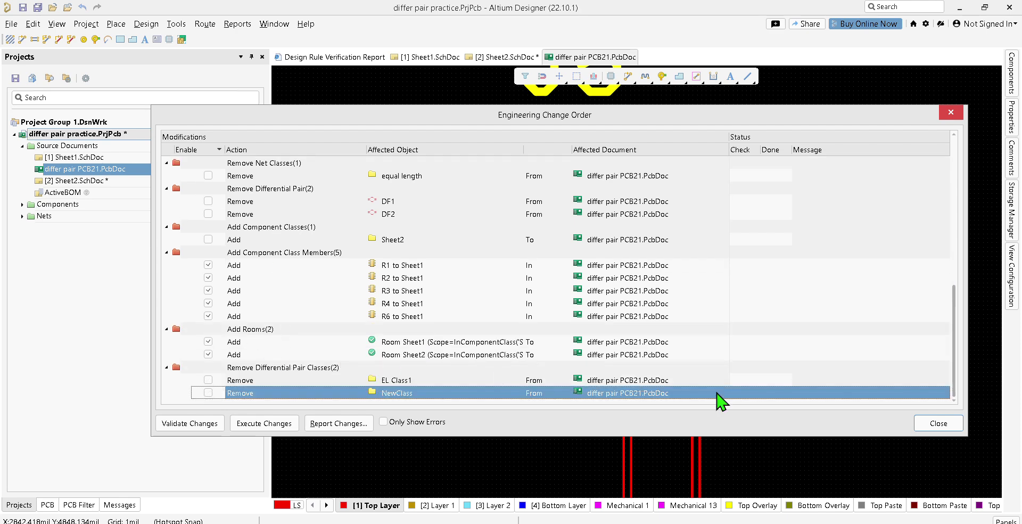
# - Validate and execute the enabled changes on differ pair PCB21.PcbDoc, check their status, and close the change order
pyautogui.click(200, 426)
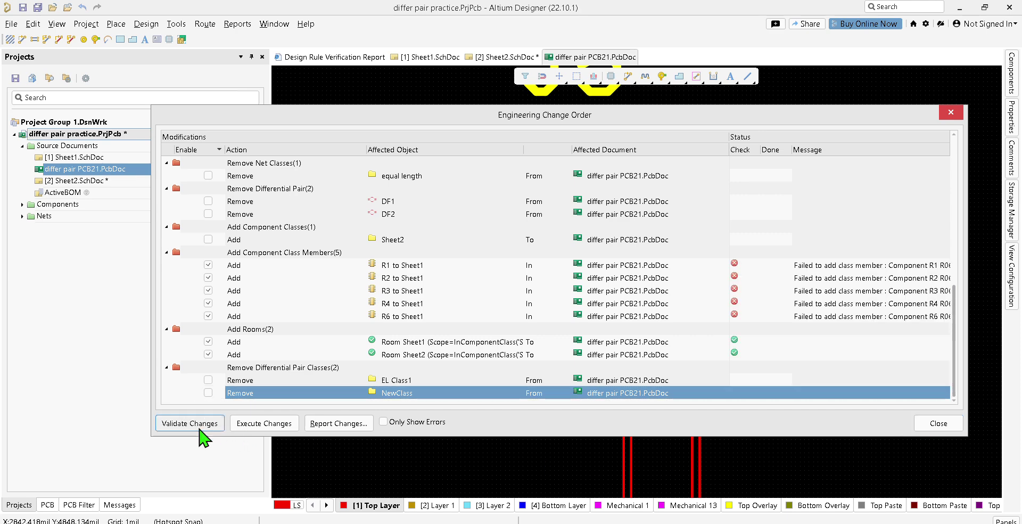
pyautogui.click(254, 425)
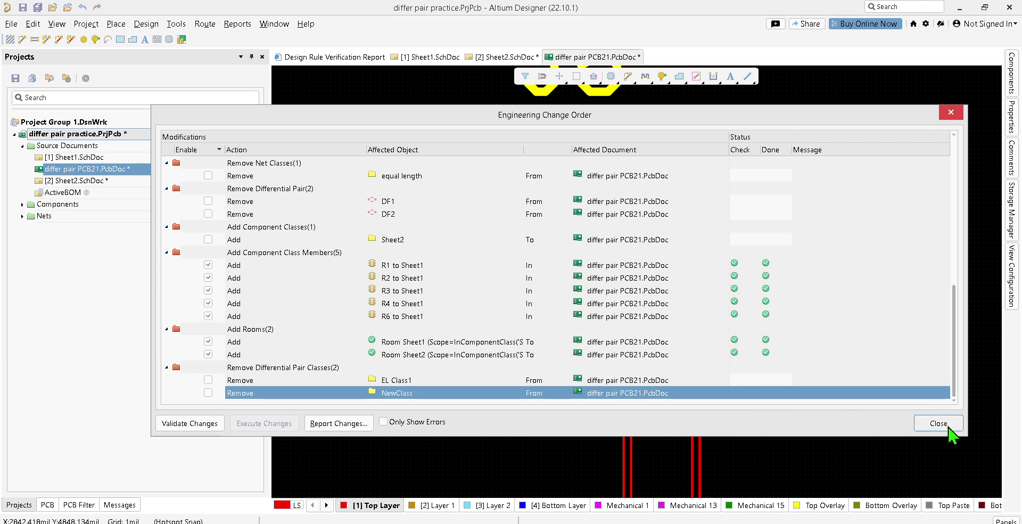
pyautogui.scroll(8, 918, 357)
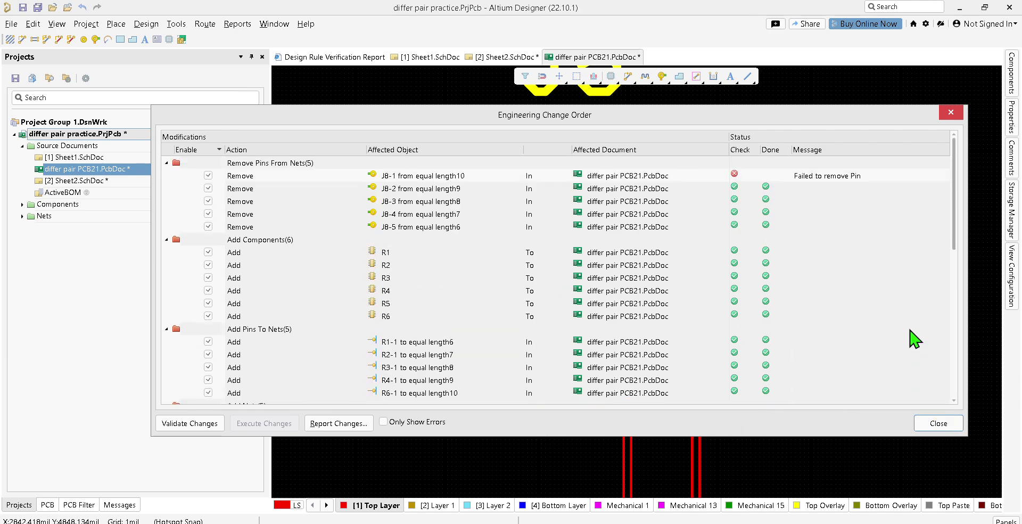
pyautogui.click(933, 423)
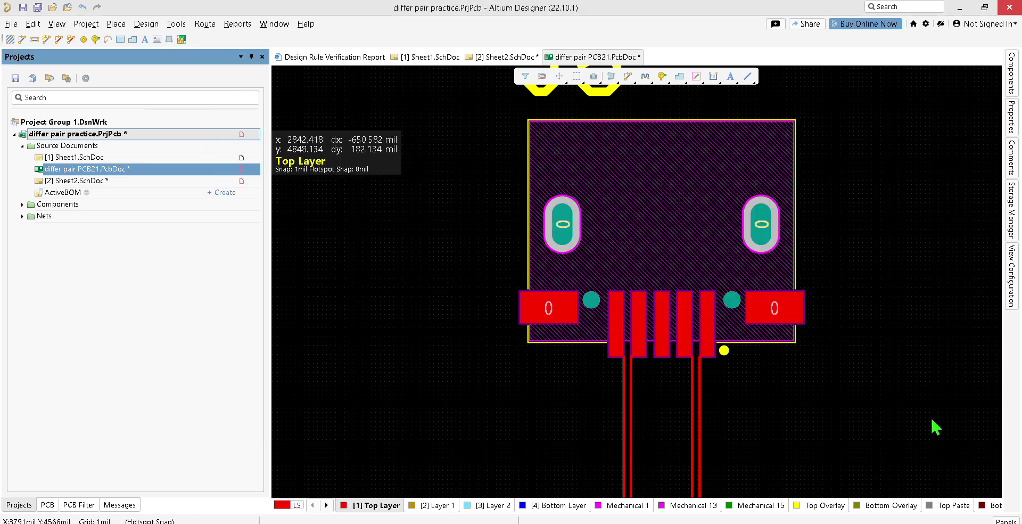
# - Locate the imported resistors outside the board outline near its lower corner, and save all open documents
pyautogui.keyDown('ctrl'); pyautogui.scroll(-6, 773, 433); pyautogui.keyUp('ctrl')
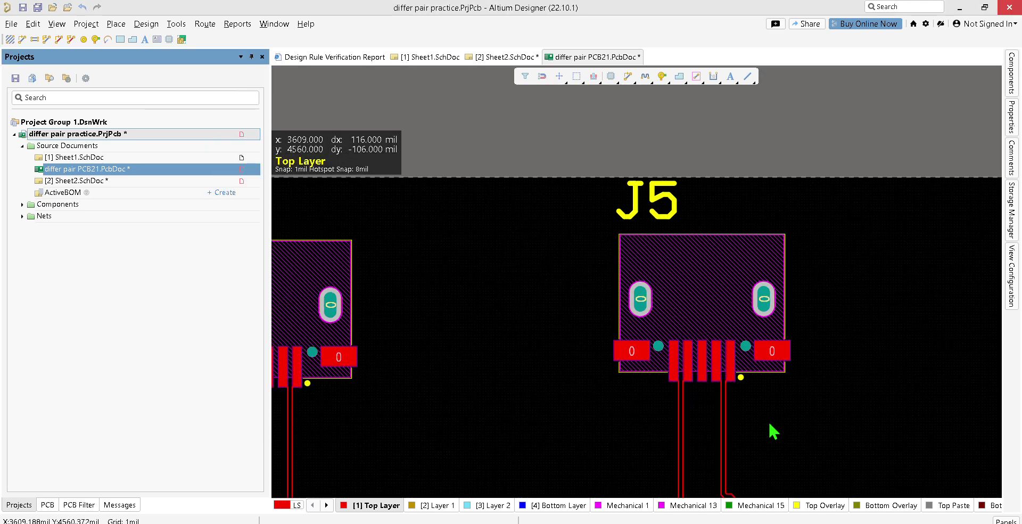
pyautogui.moveTo(705, 426); pyautogui.dragTo(333, 171, button='right')
pyautogui.moveTo(575, 405); pyautogui.dragTo(362, 182, button='right')
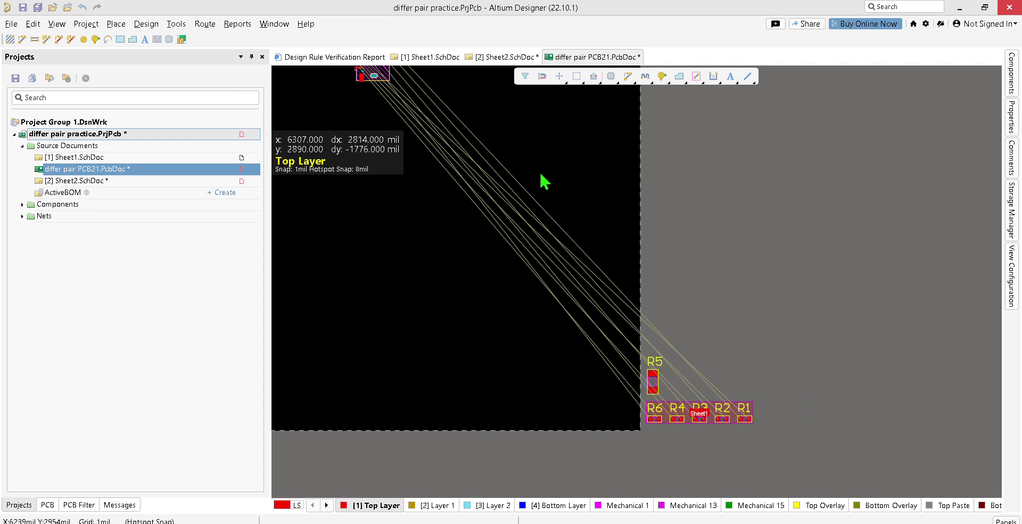
pyautogui.click(38, 7)
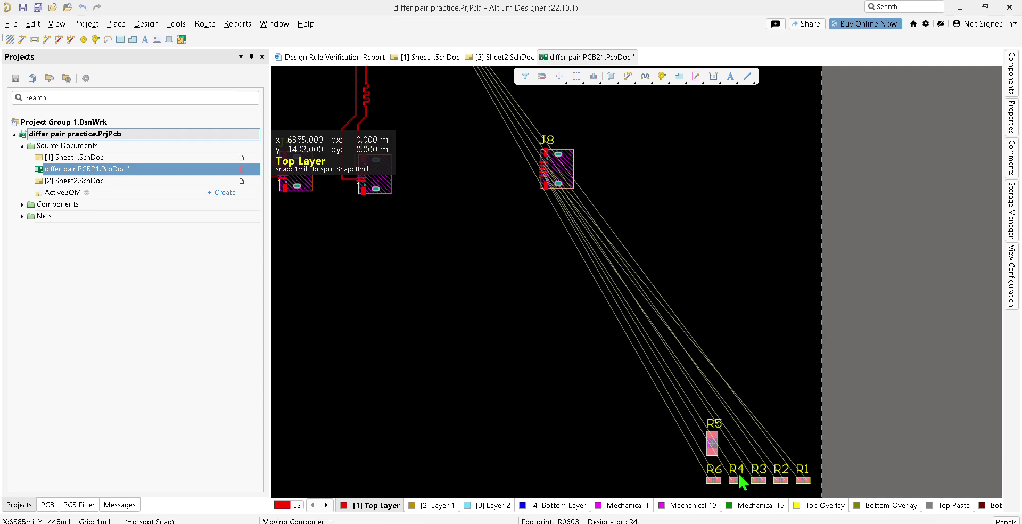
# - Move resistors R1 to R6 together as a group to the pad side of connector J8
pyautogui.moveTo(741, 477); pyautogui.dragTo(496, 277)
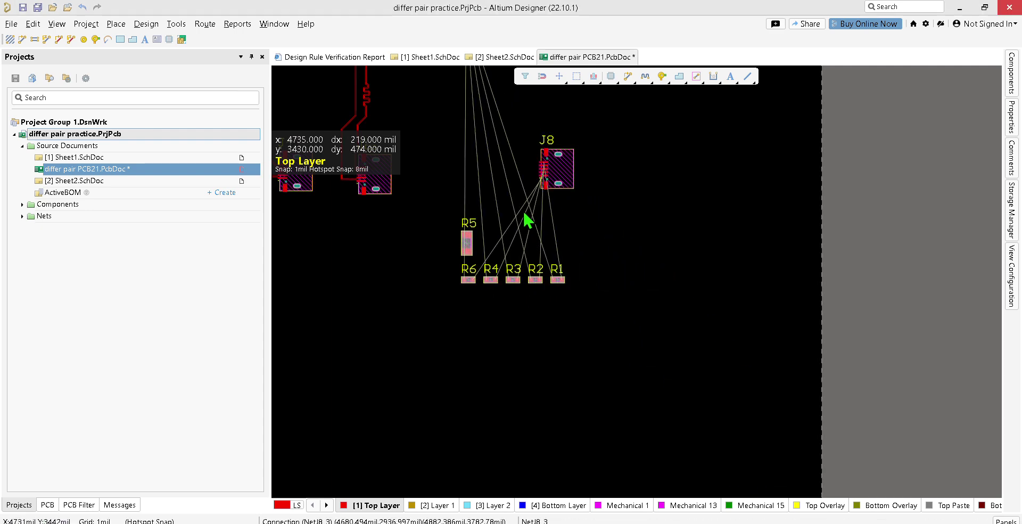
pyautogui.keyDown('ctrl'); pyautogui.scroll(2, 524, 204); pyautogui.keyUp('ctrl')
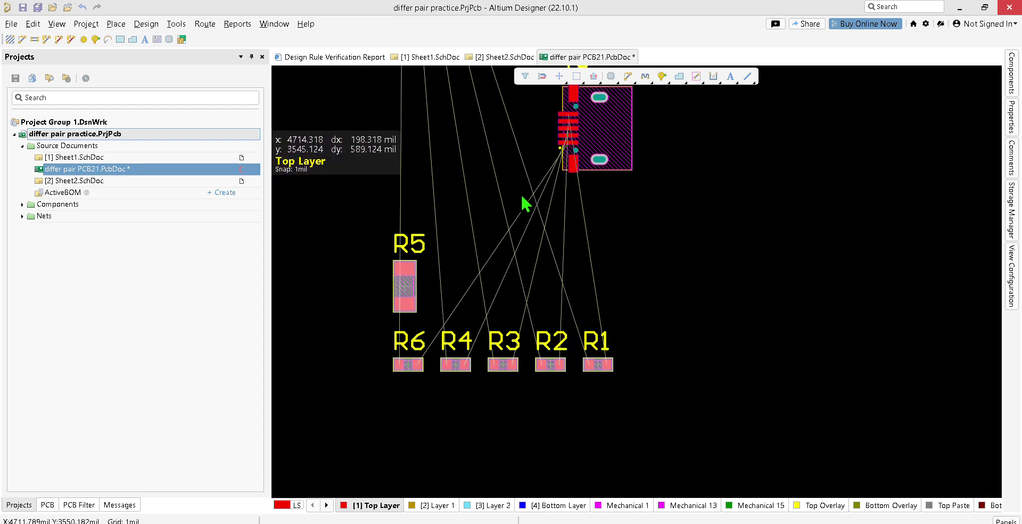
pyautogui.moveTo(564, 277); pyautogui.dragTo(628, 371, button='right')
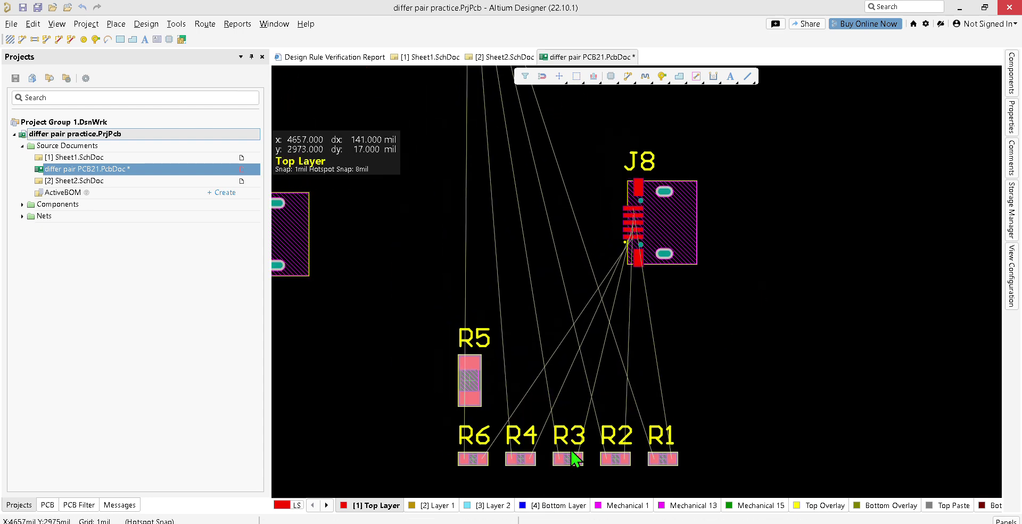
pyautogui.moveTo(559, 458); pyautogui.dragTo(501, 250)
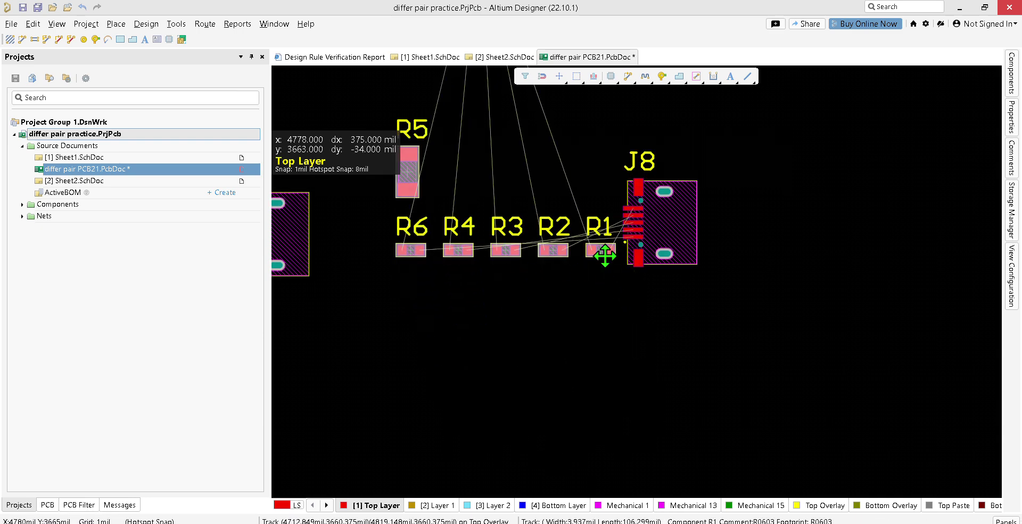
# - Place resistors R1 and R2 one above the other beside the pads of connector J8, with R1 uppermost
pyautogui.click(602, 282)
pyautogui.moveTo(598, 249); pyautogui.dragTo(542, 181)
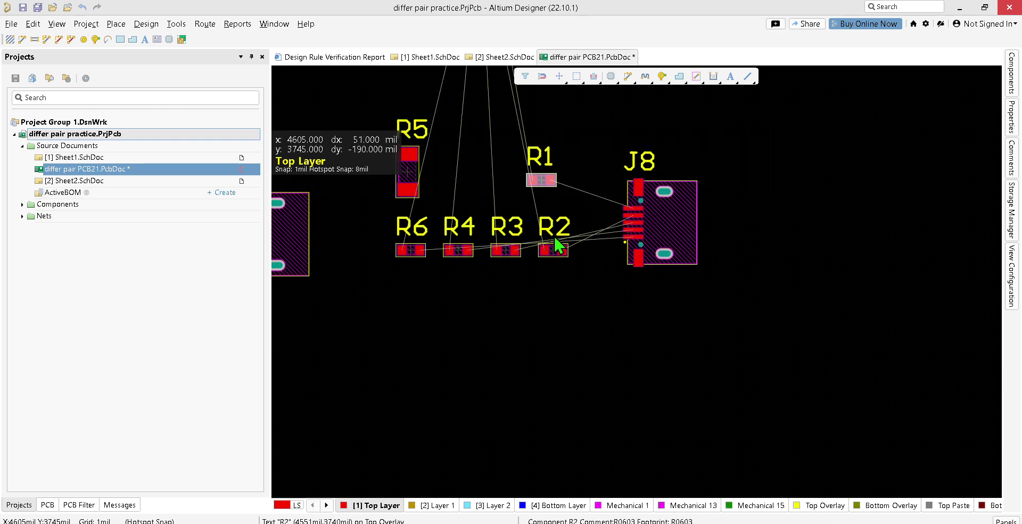
pyautogui.click(550, 250)
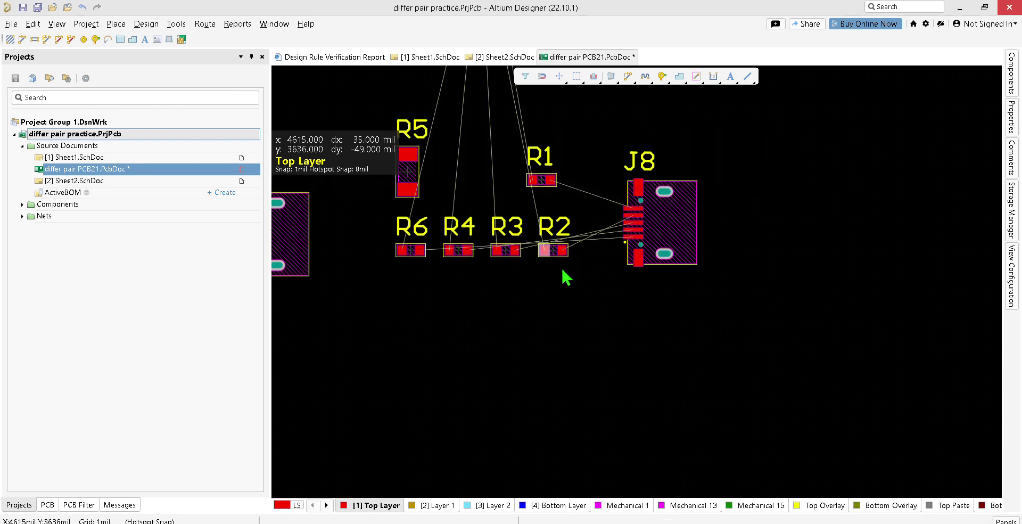
pyautogui.keyDown('ctrl'); pyautogui.scroll(1, 564, 278); pyautogui.keyUp('ctrl')
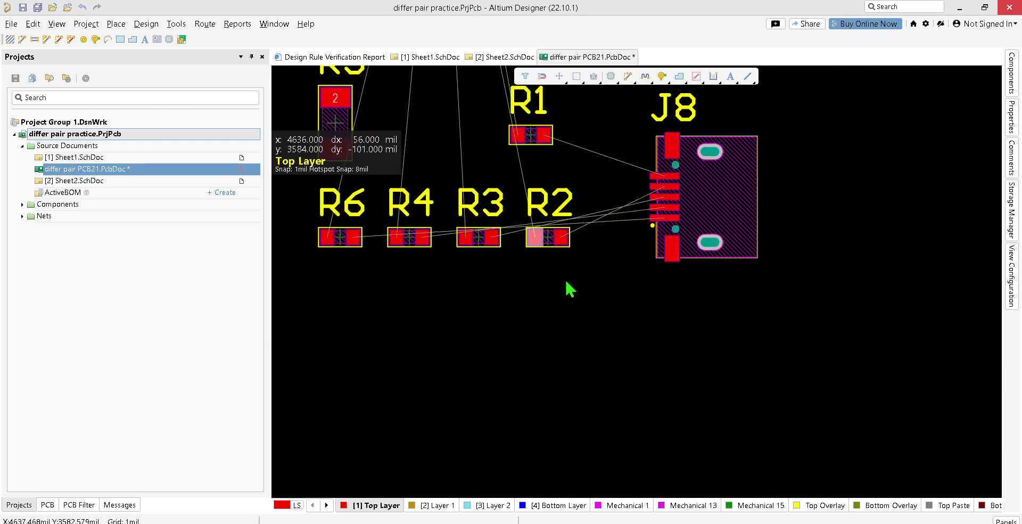
pyautogui.click(546, 235)
pyautogui.moveTo(546, 238); pyautogui.dragTo(531, 179)
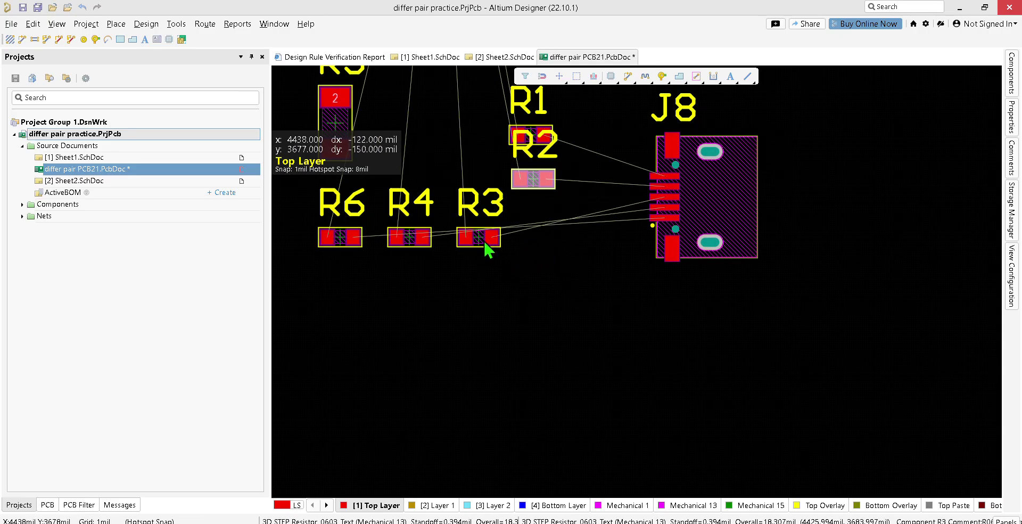
# - Stack resistors R3 and R4 below R2 in the column facing connector J8
pyautogui.moveTo(485, 240); pyautogui.dragTo(530, 221)
pyautogui.click(407, 241)
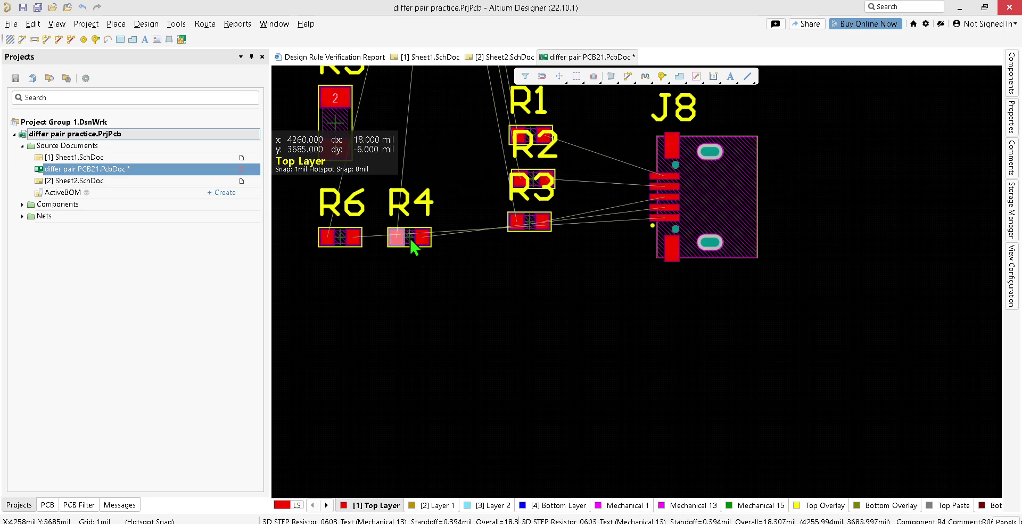
pyautogui.moveTo(422, 272); pyautogui.dragTo(534, 260)
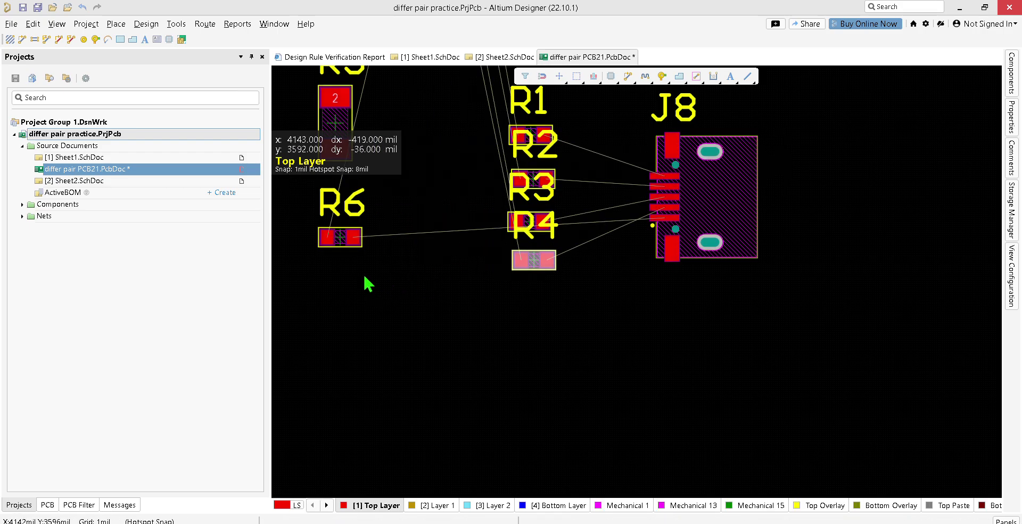
# - Move the larger resistor R5 to the free area below R6's row, and place R6 under R4 in the column
pyautogui.scroll(1, 402, 145)
pyautogui.moveTo(388, 171); pyautogui.dragTo(299, 205)
pyautogui.moveTo(347, 193); pyautogui.dragTo(336, 418)
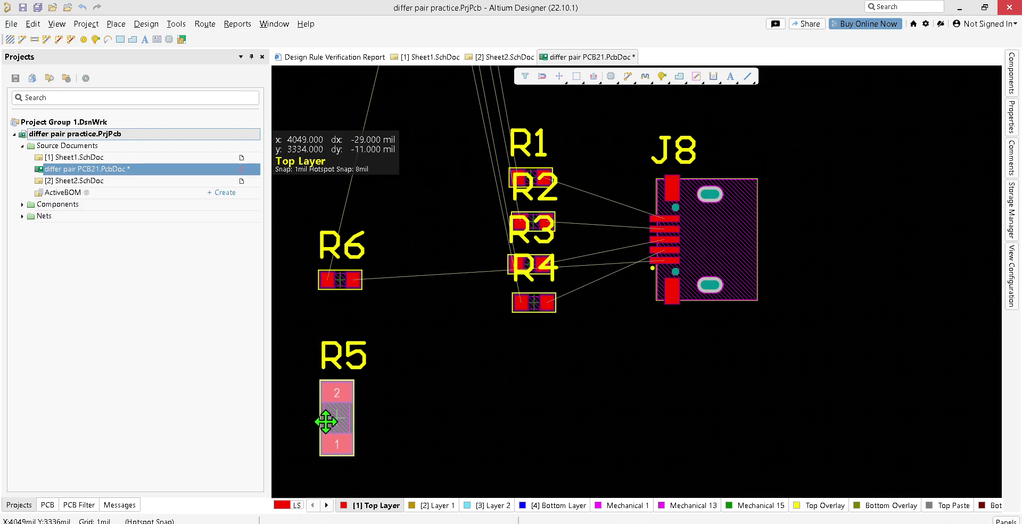
pyautogui.moveTo(382, 304); pyautogui.dragTo(307, 214)
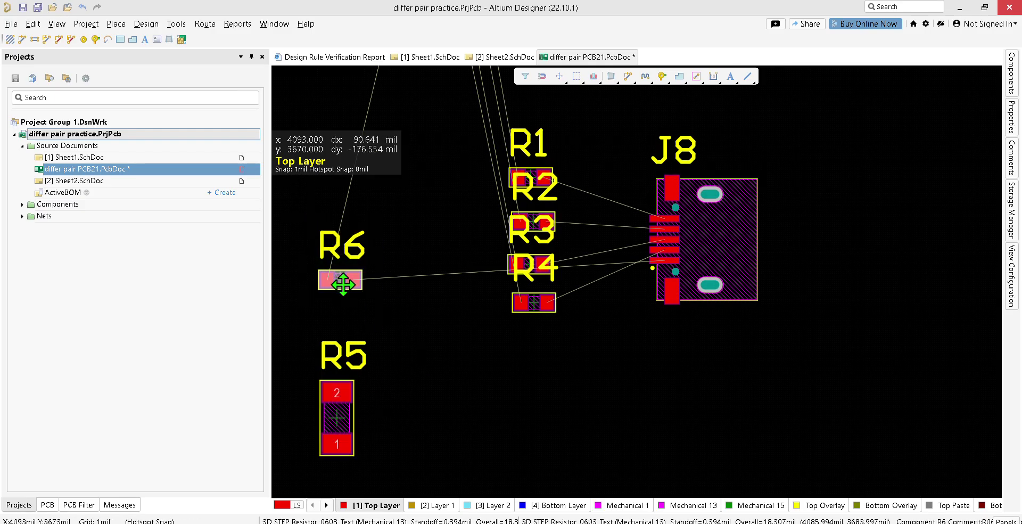
pyautogui.moveTo(343, 286); pyautogui.dragTo(531, 344)
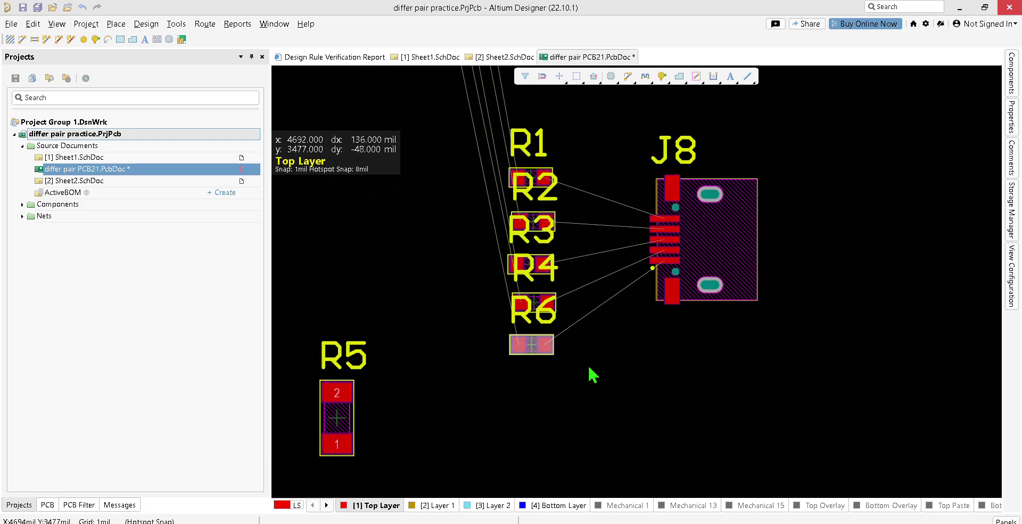
# - Move R6 farther down from R4 to leave room for its designator between the two resistors
pyautogui.click(548, 321)
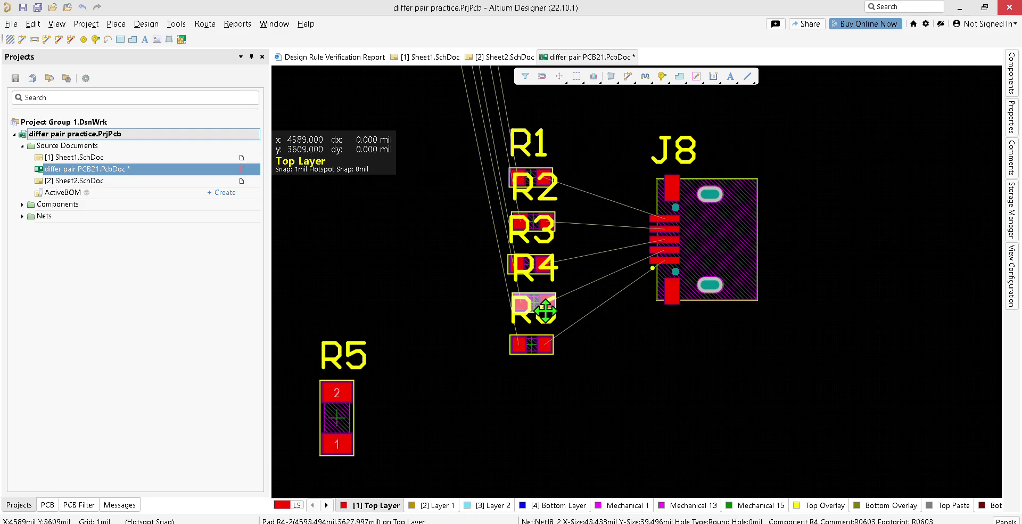
pyautogui.click(531, 343)
pyautogui.moveTo(531, 343); pyautogui.dragTo(536, 383)
pyautogui.click(544, 352)
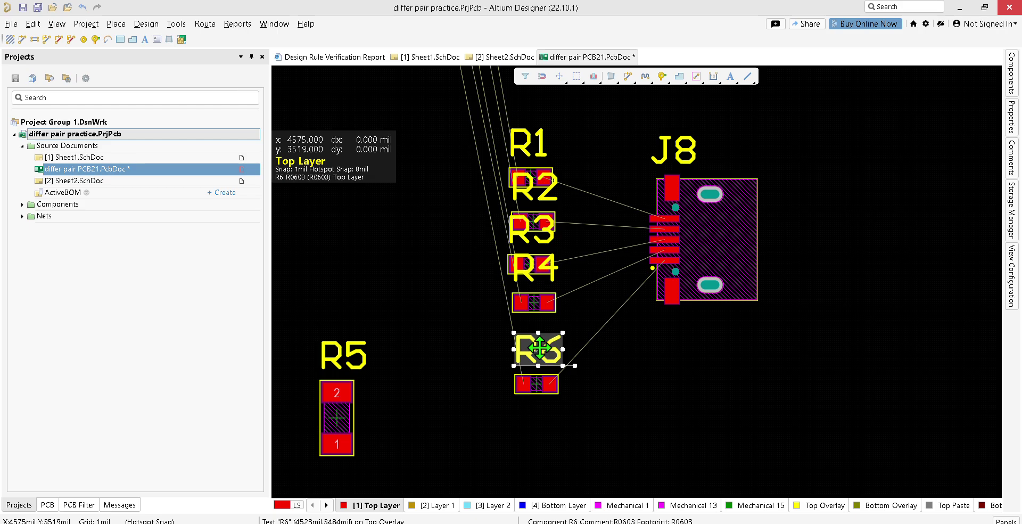
pyautogui.rightClick(539, 349)
pyautogui.click(581, 32)
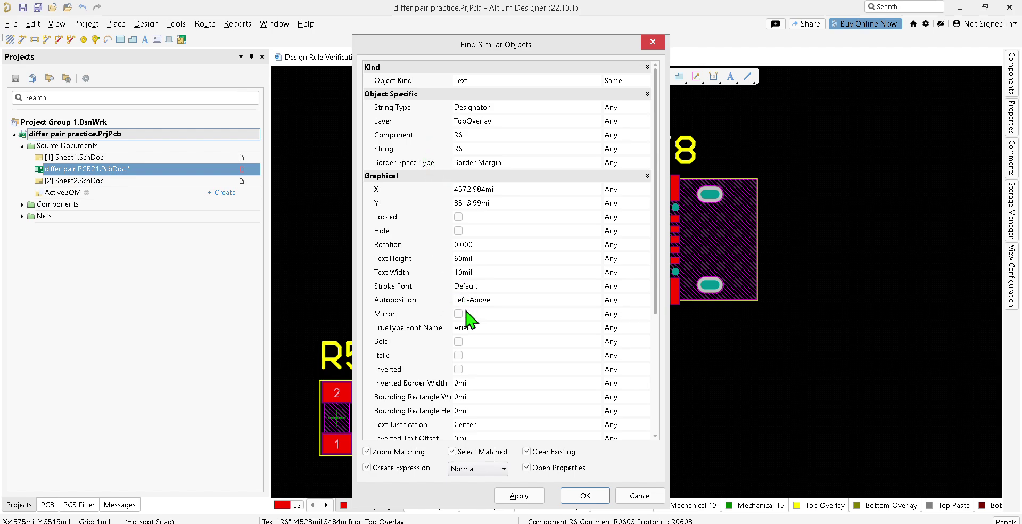
pyautogui.scroll(-5, 468, 383)
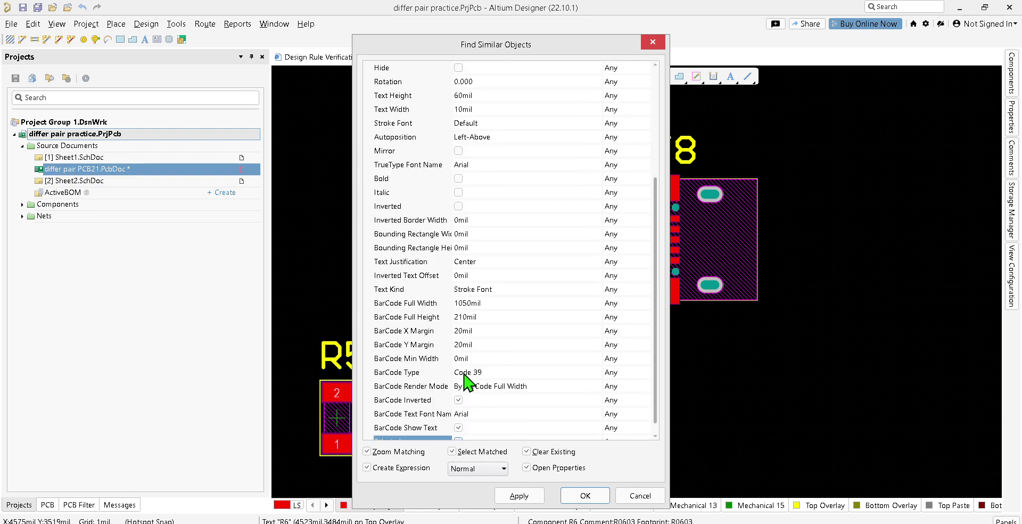
pyautogui.scroll(5, 525, 399)
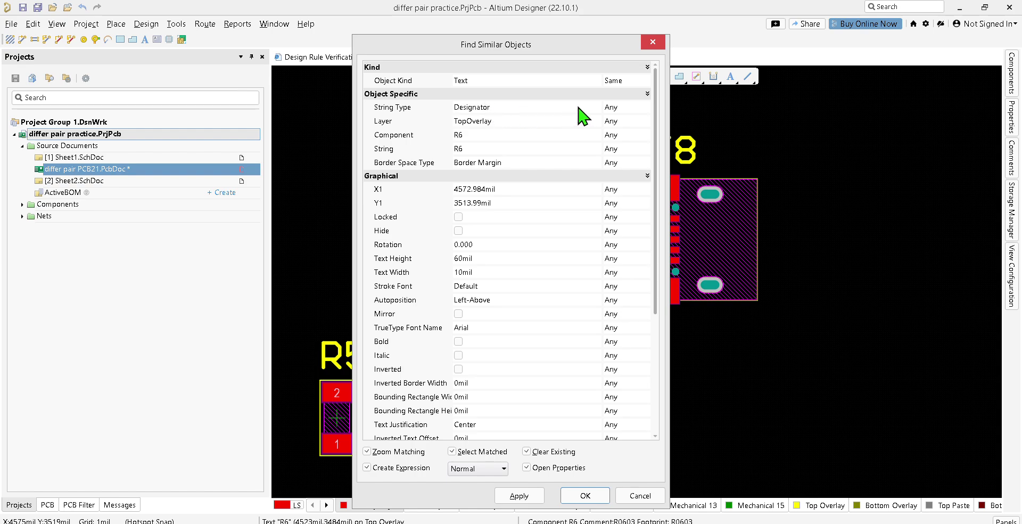
pyautogui.click(617, 107)
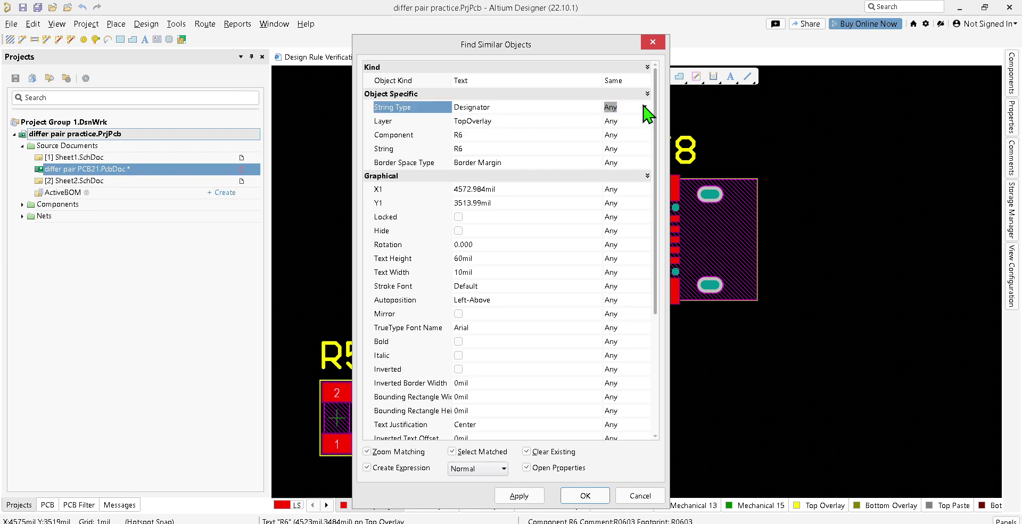
pyautogui.click(643, 106)
pyautogui.click(643, 106)
pyautogui.click(640, 123)
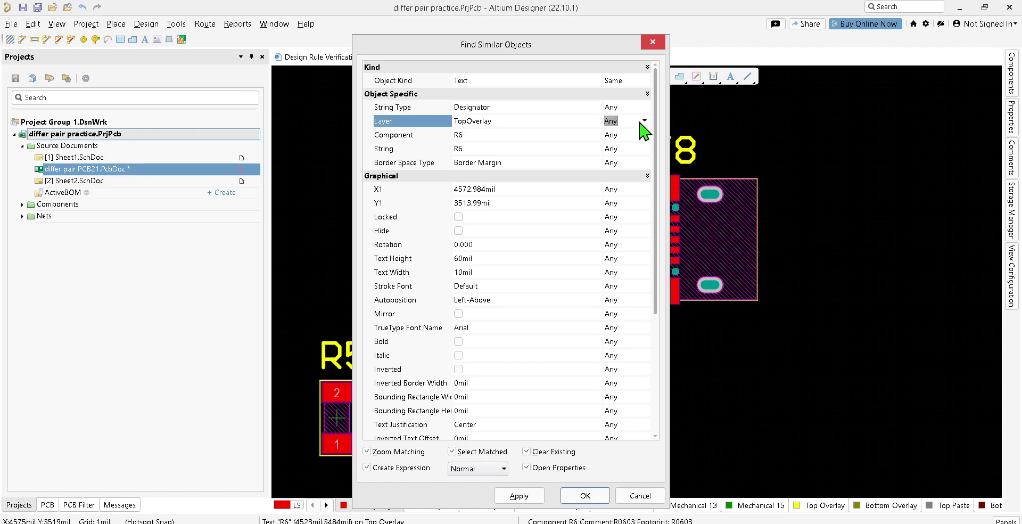
pyautogui.doubleClick(637, 164)
pyautogui.click(645, 162)
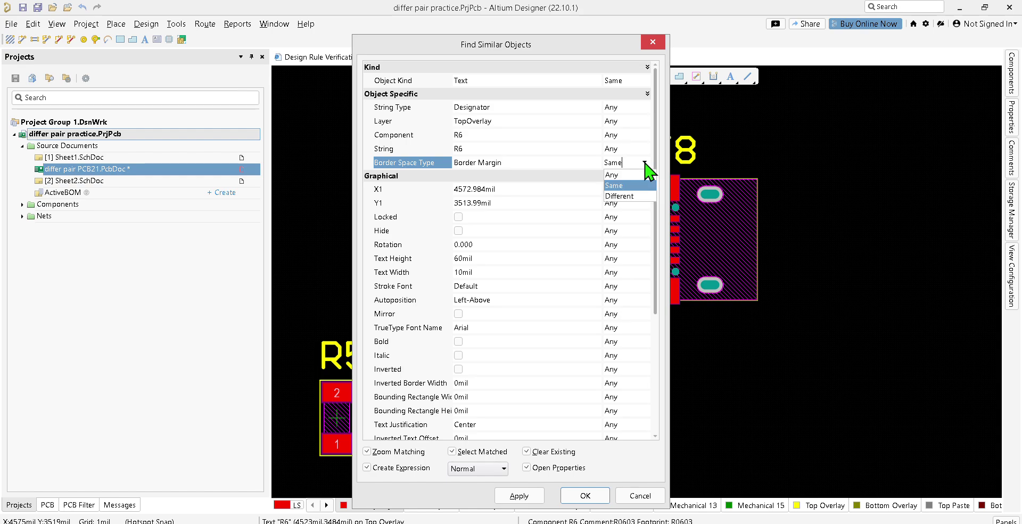
pyautogui.click(610, 177)
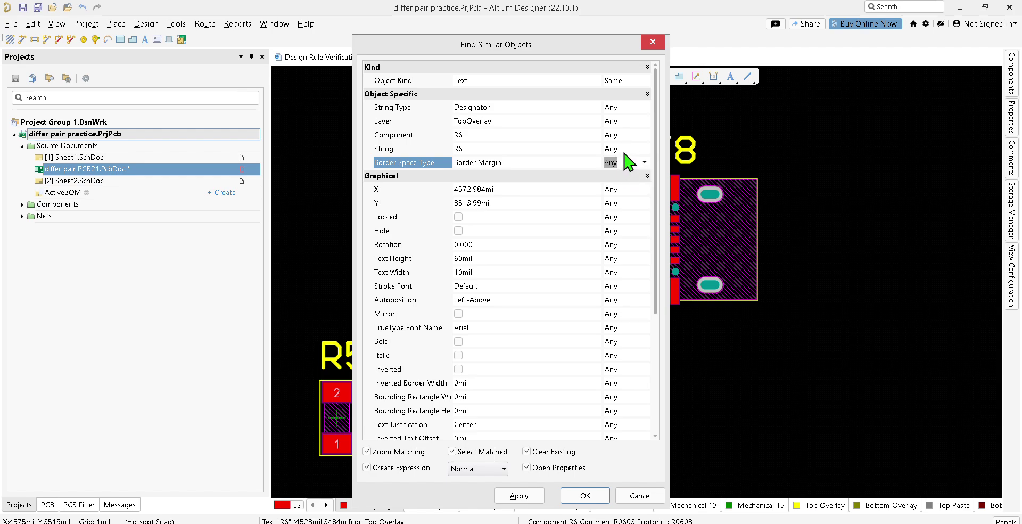
pyautogui.click(644, 133)
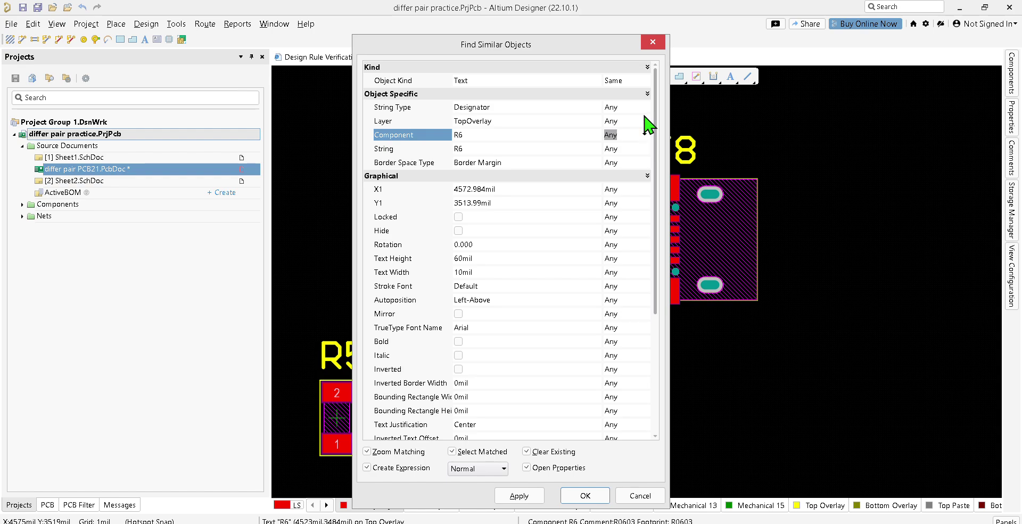
pyautogui.click(652, 43)
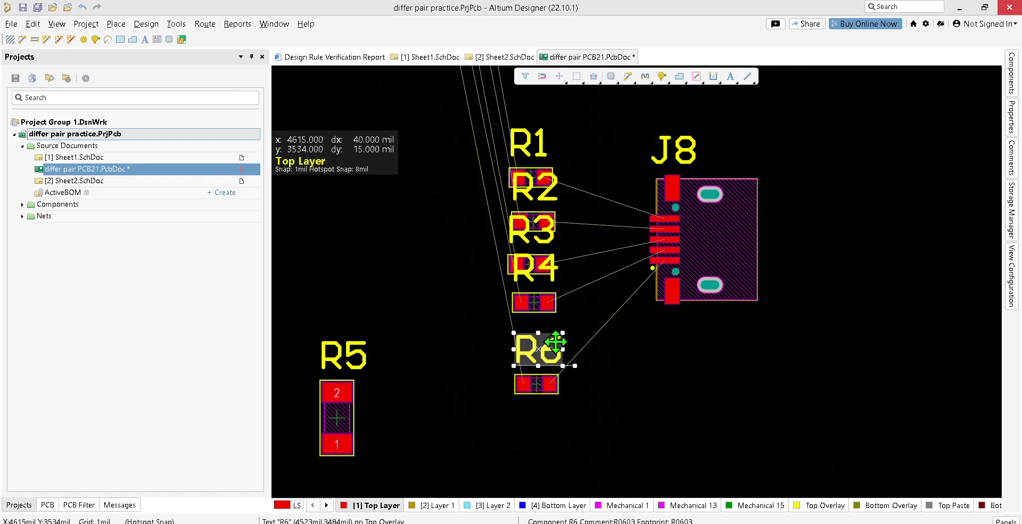
# - Examine the graphical and text matching criteria for R6's designator in Find Similar Objects, including the Text Justification options
pyautogui.rightClick(554, 351)
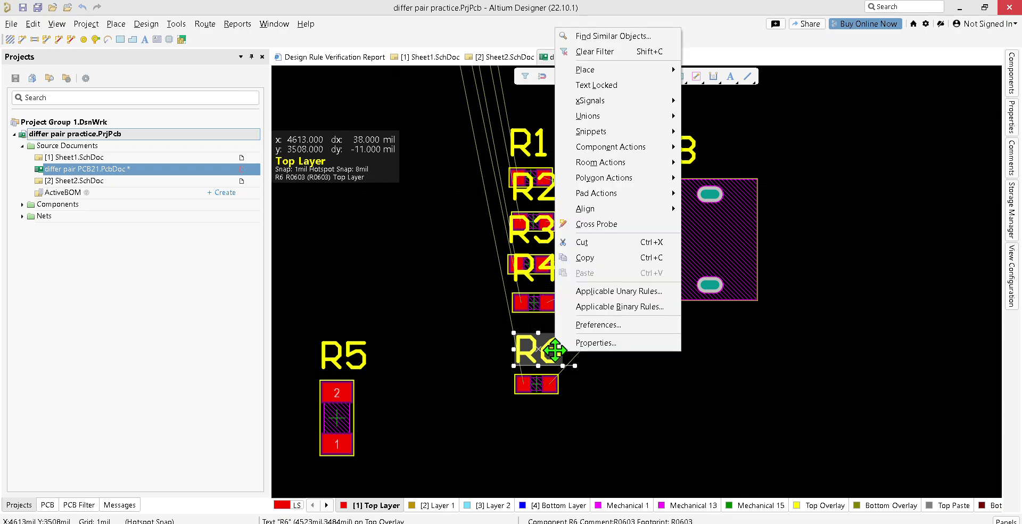
pyautogui.click(631, 37)
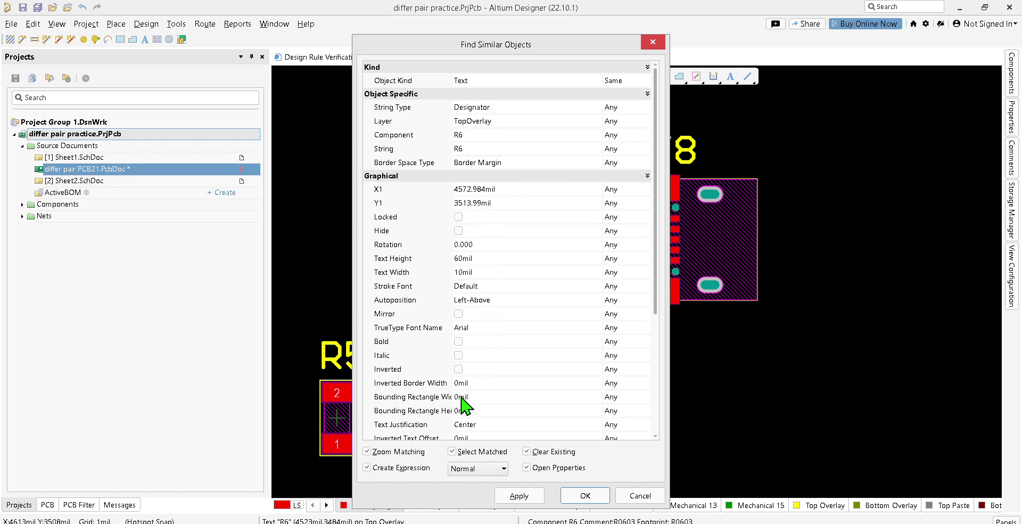
pyautogui.scroll(-3, 466, 405)
pyautogui.scroll(-2, 532, 394)
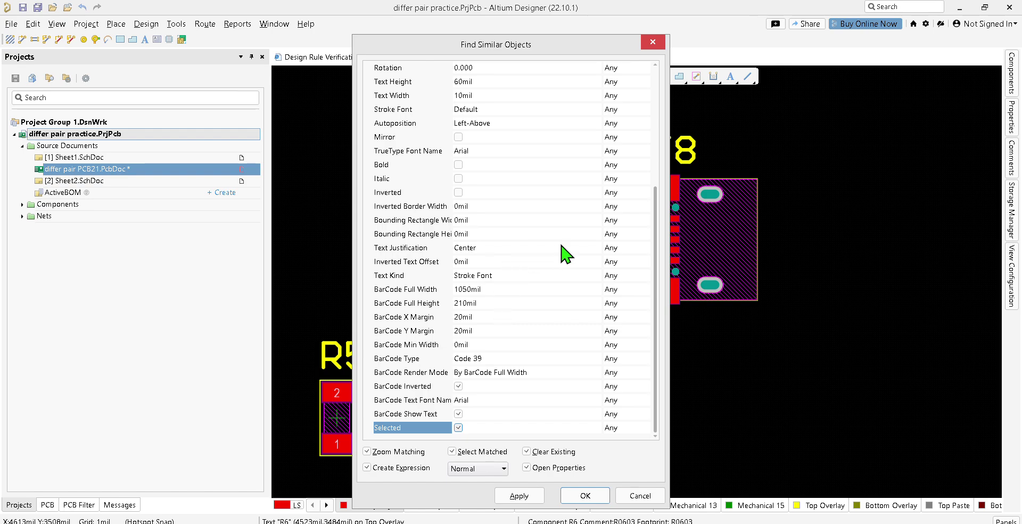
pyautogui.click(620, 247)
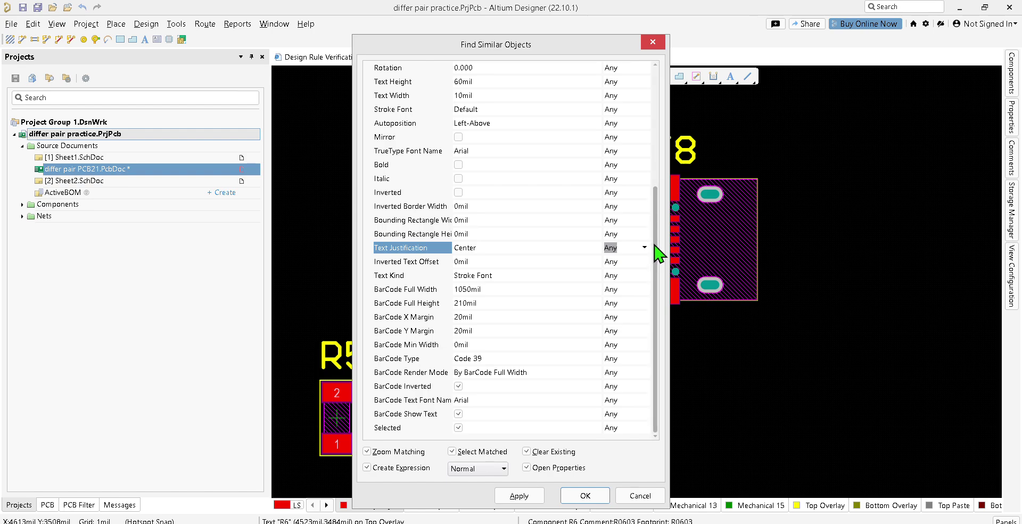
pyautogui.scroll(5, 660, 242)
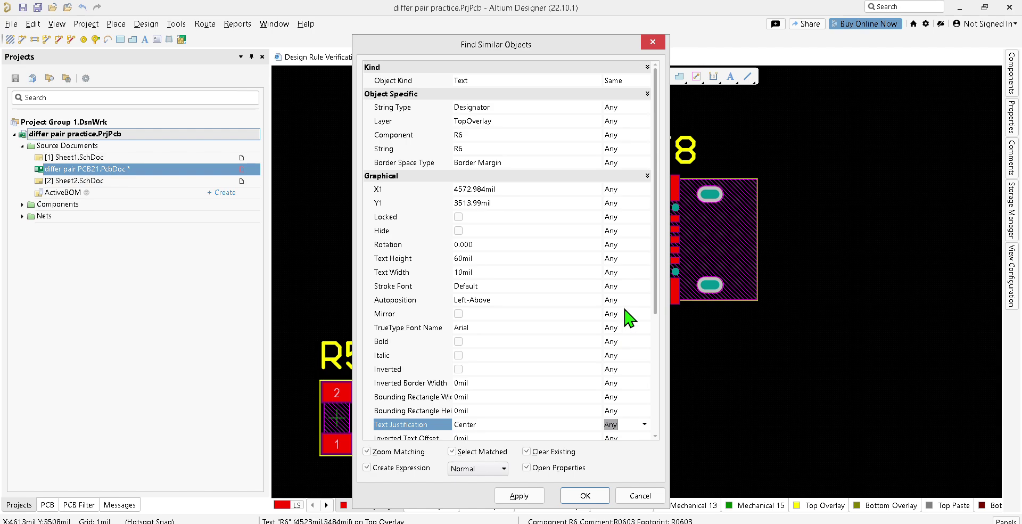
pyautogui.scroll(-4, 637, 336)
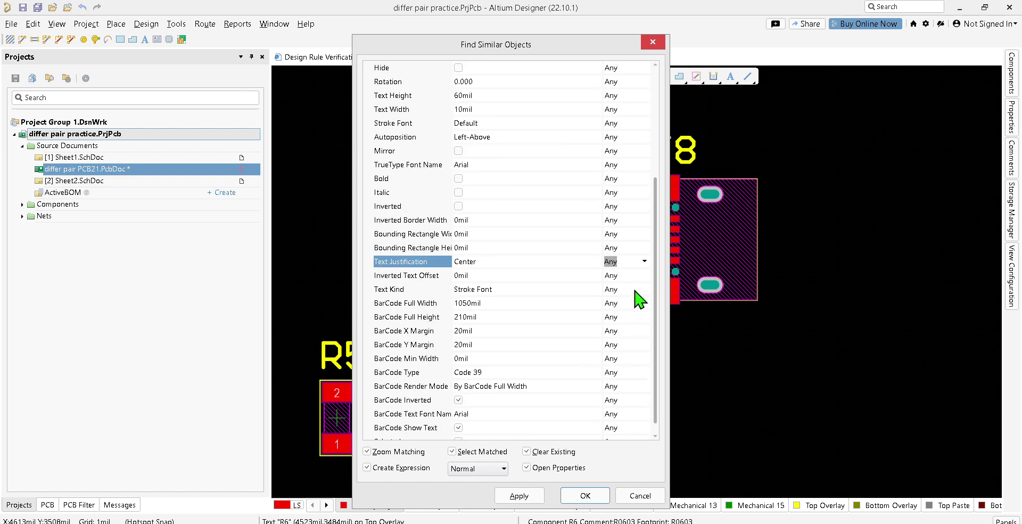
pyautogui.click(644, 261)
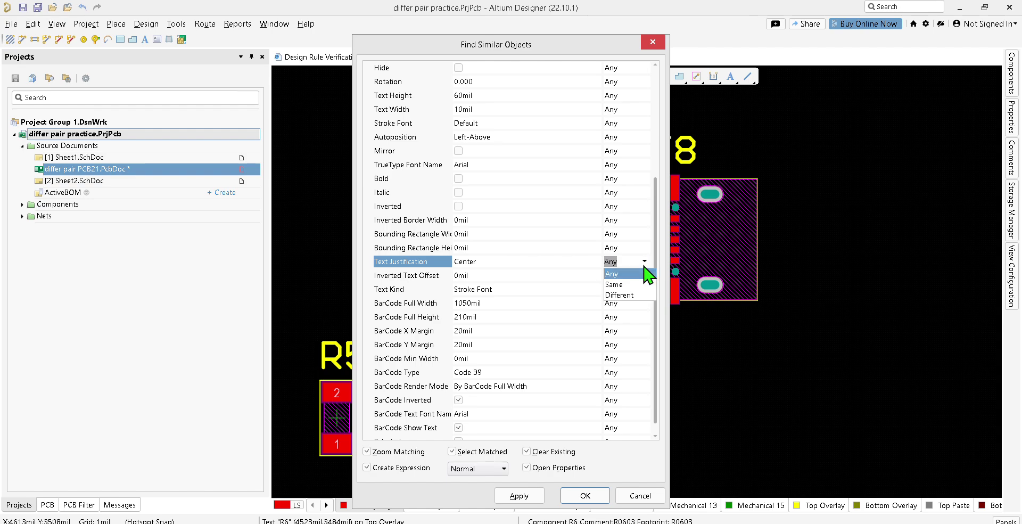
pyautogui.click(648, 273)
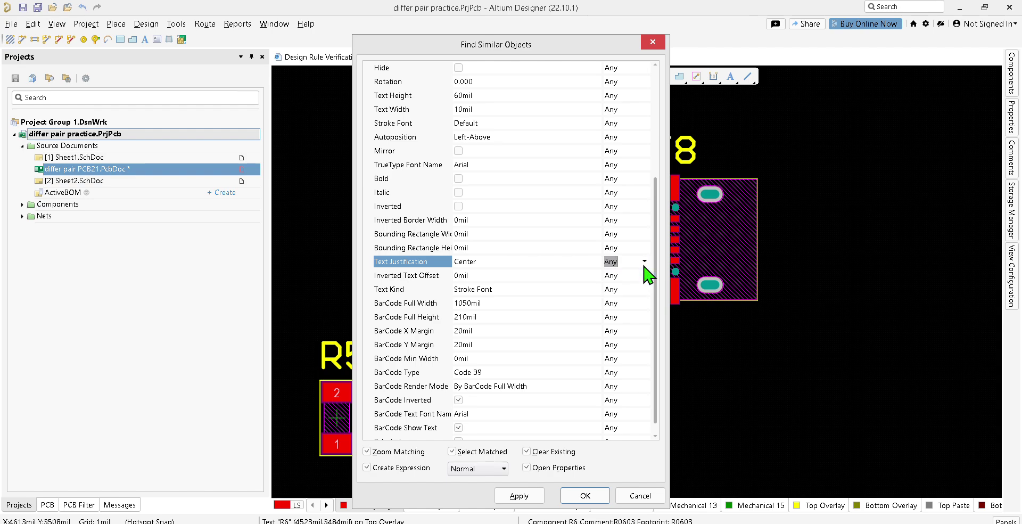
pyautogui.scroll(-1, 646, 292)
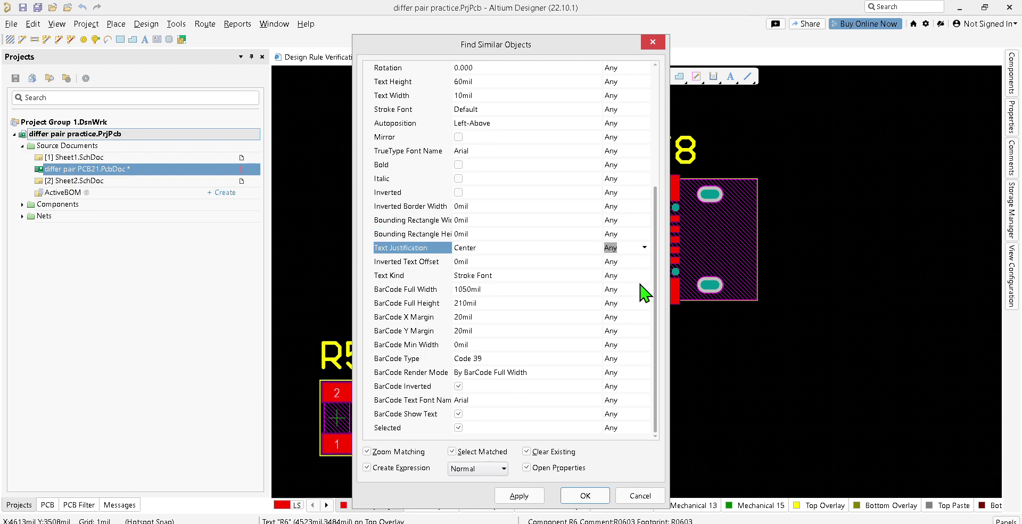
pyautogui.click(655, 44)
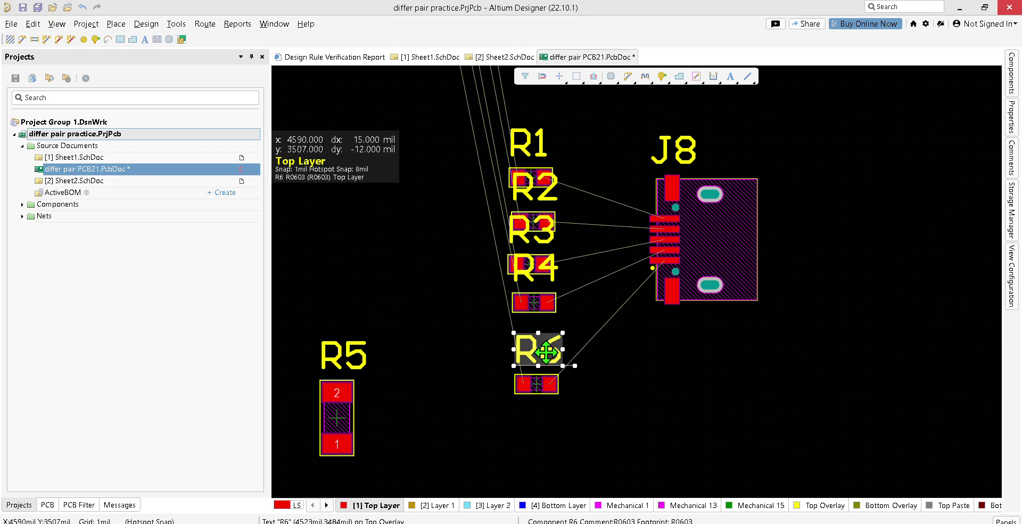
# - Try R6's designator over its pads, and reposition it just above the resistor body
pyautogui.moveTo(546, 351); pyautogui.dragTo(545, 380)
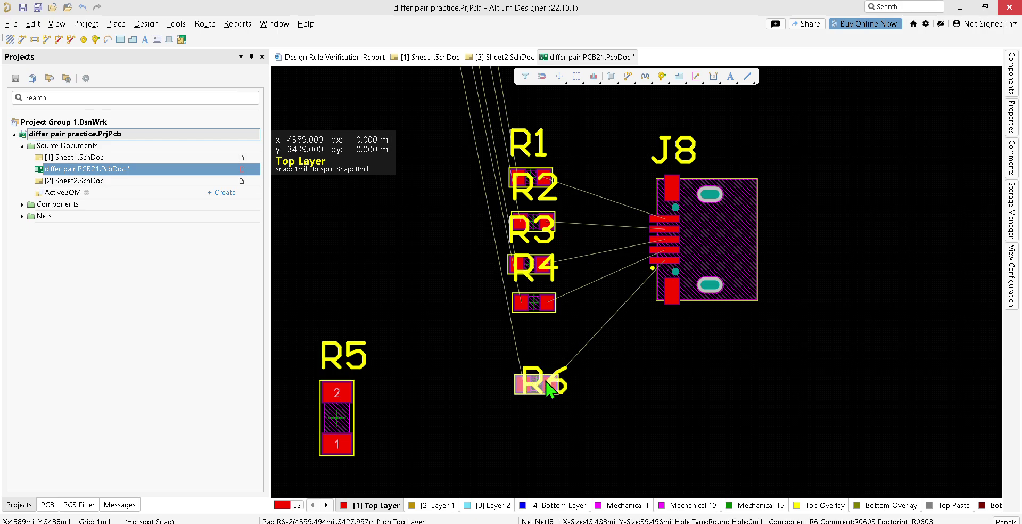
pyautogui.click(550, 387)
pyautogui.click(552, 374)
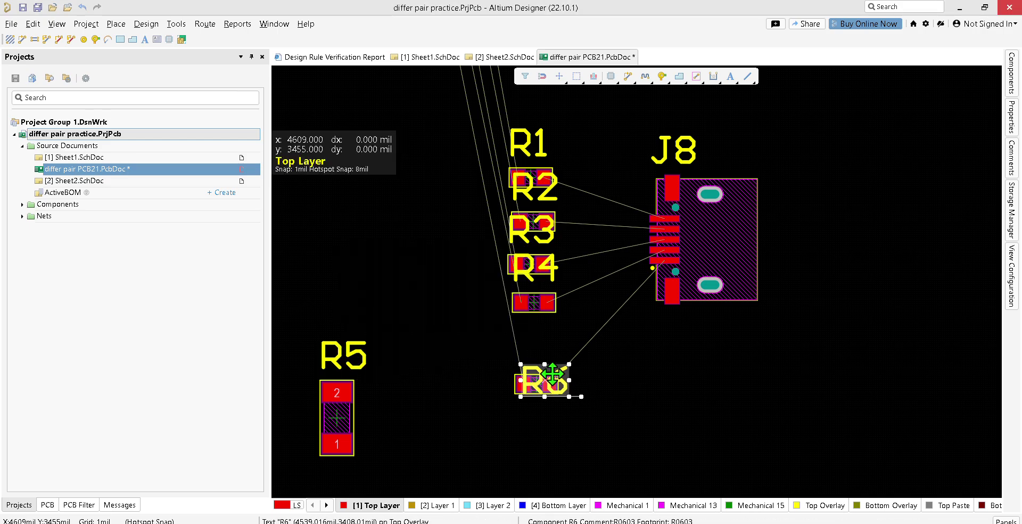
pyautogui.moveTo(553, 374); pyautogui.dragTo(535, 351)
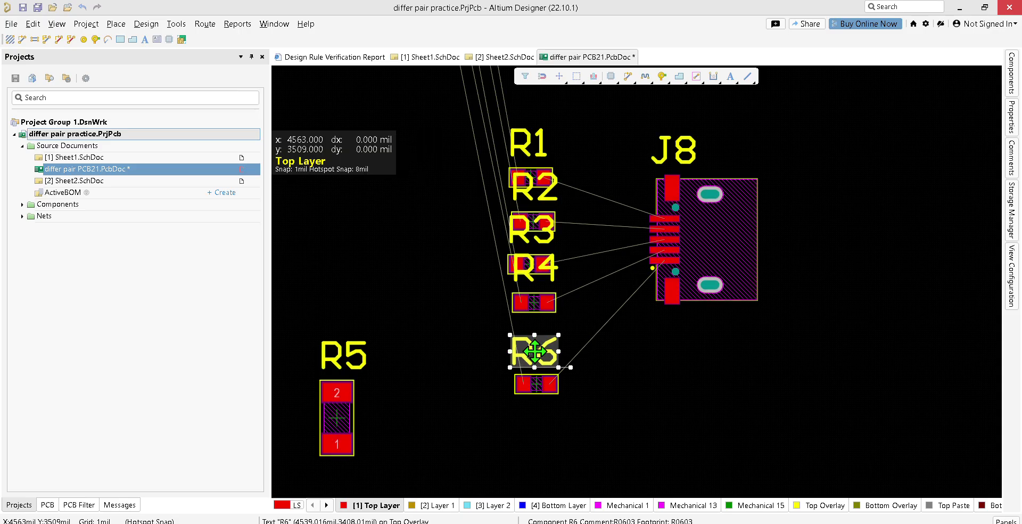
# - Examine the Object Kind and Autoposition matching options for R6's designator in Find Similar Objects
pyautogui.rightClick(535, 351)
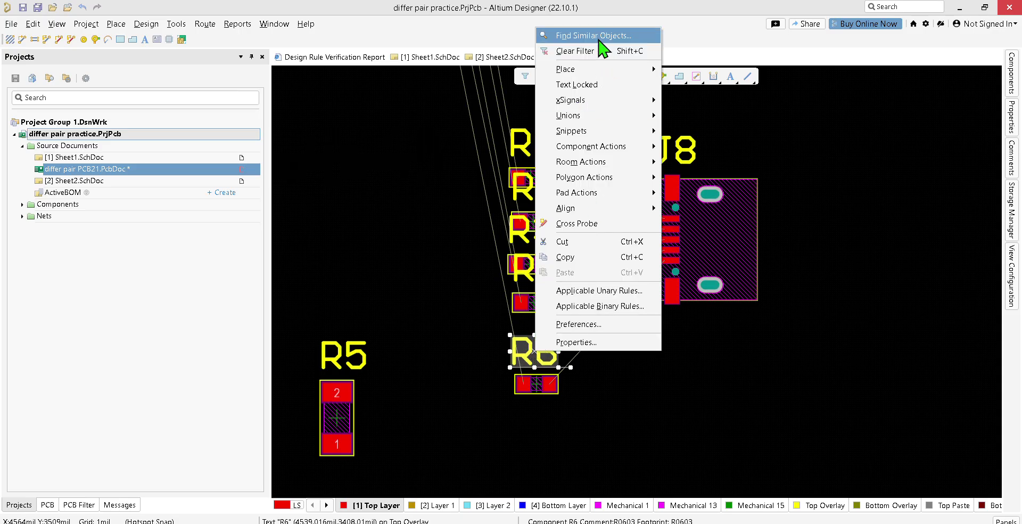
pyautogui.moveTo(611, 76)
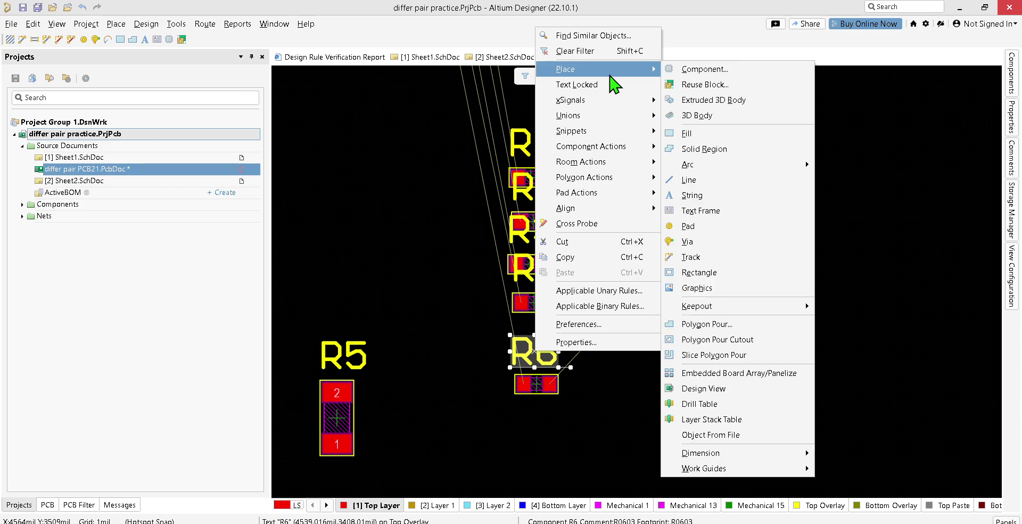
pyautogui.click(612, 35)
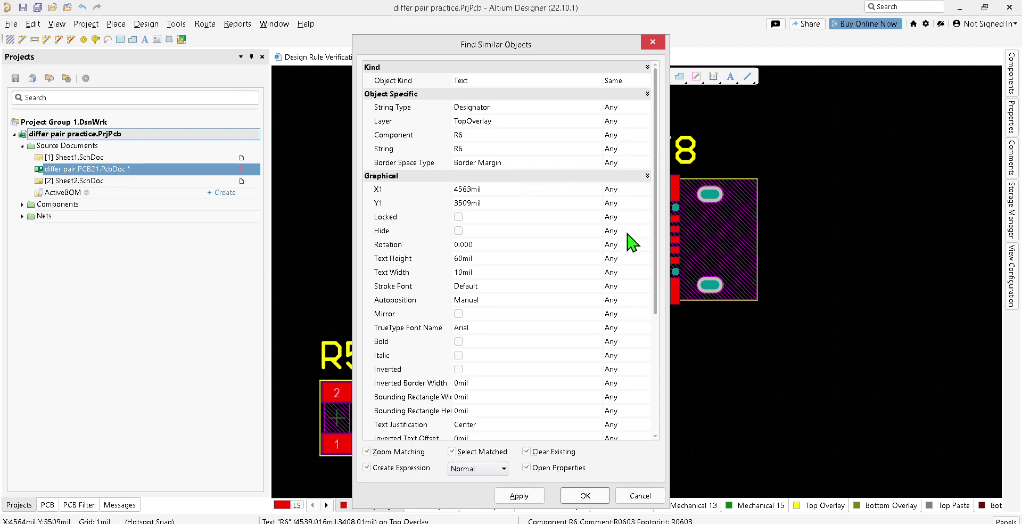
pyautogui.click(623, 81)
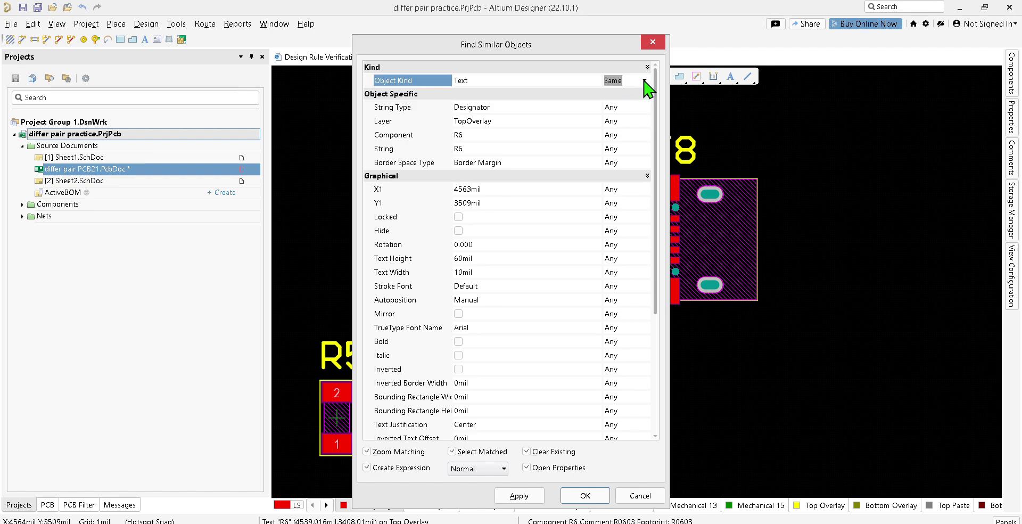
pyautogui.click(644, 80)
pyautogui.click(645, 80)
pyautogui.click(617, 300)
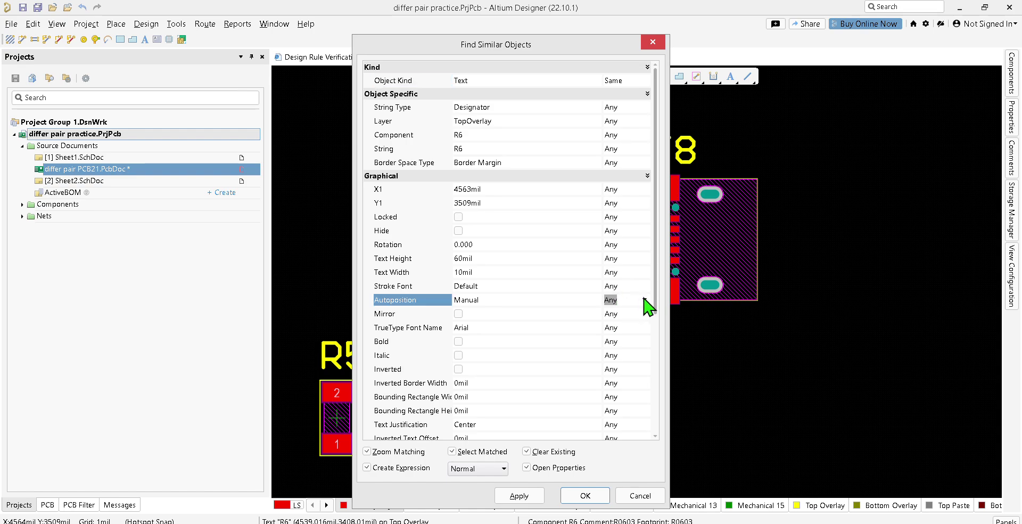
pyautogui.click(644, 300)
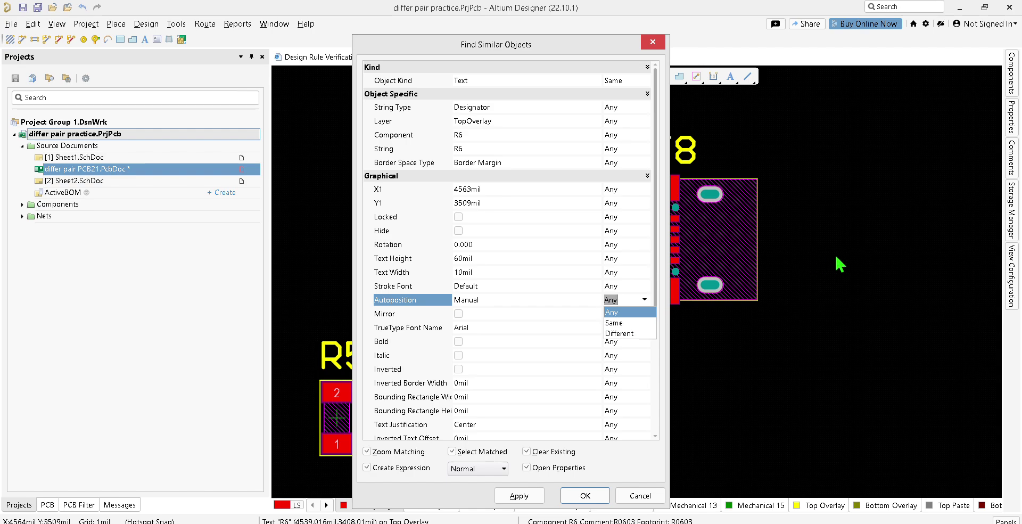
pyautogui.click(656, 44)
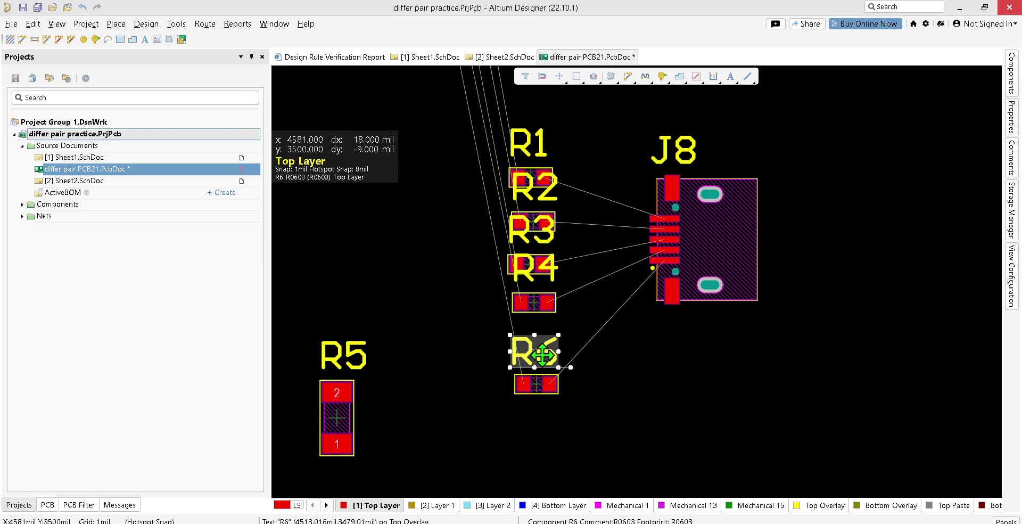
# - Set the Autoposition of R6's designator to Center and its font type to TrueType
pyautogui.click(543, 354)
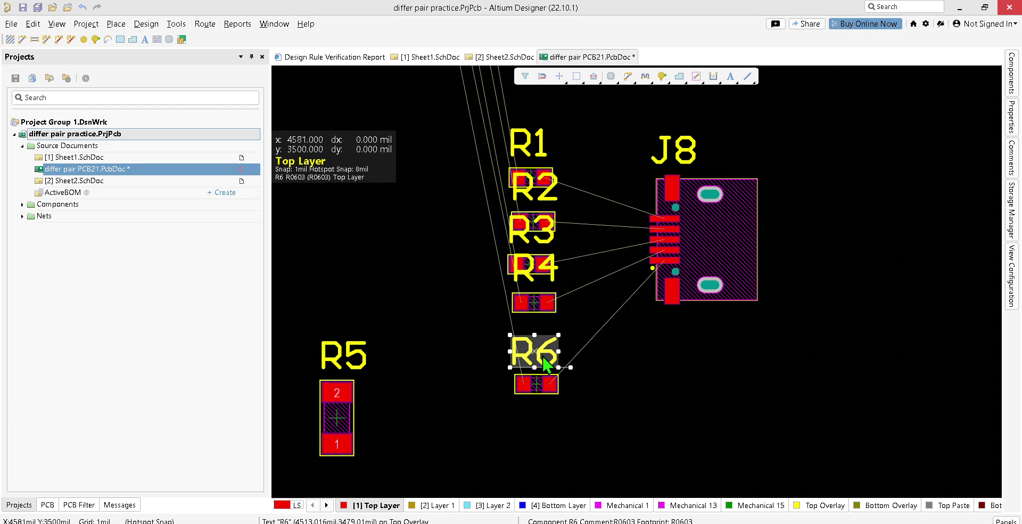
pyautogui.doubleClick(544, 359)
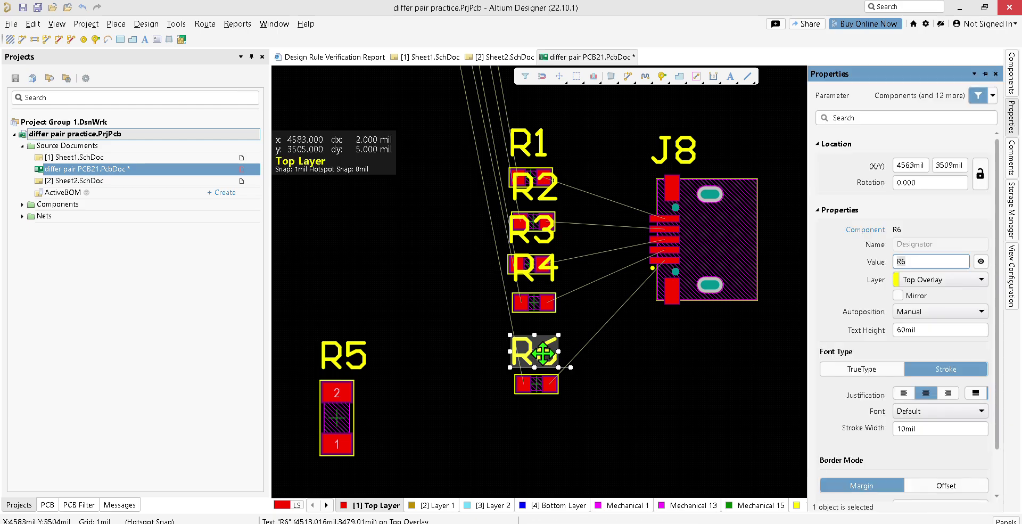
pyautogui.click(980, 312)
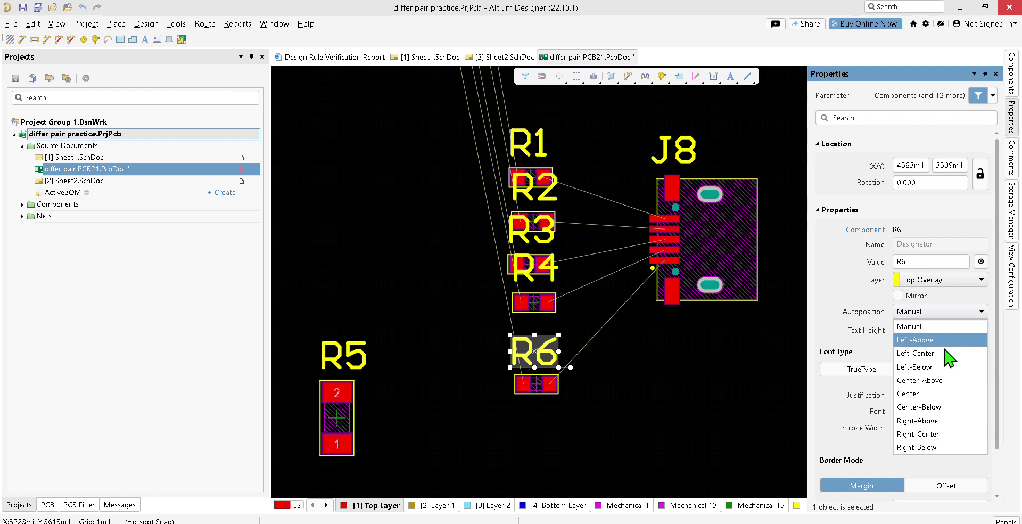
pyautogui.click(930, 395)
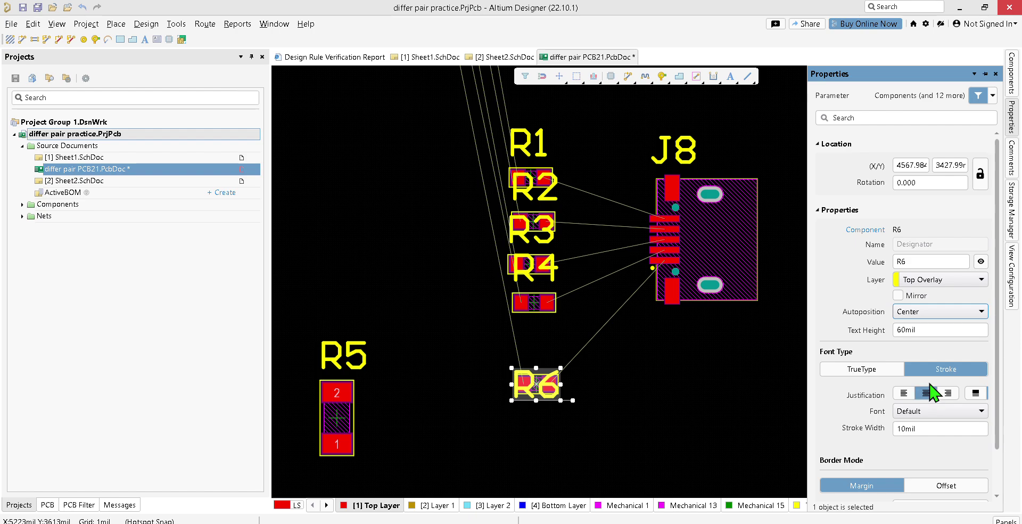
pyautogui.click(850, 372)
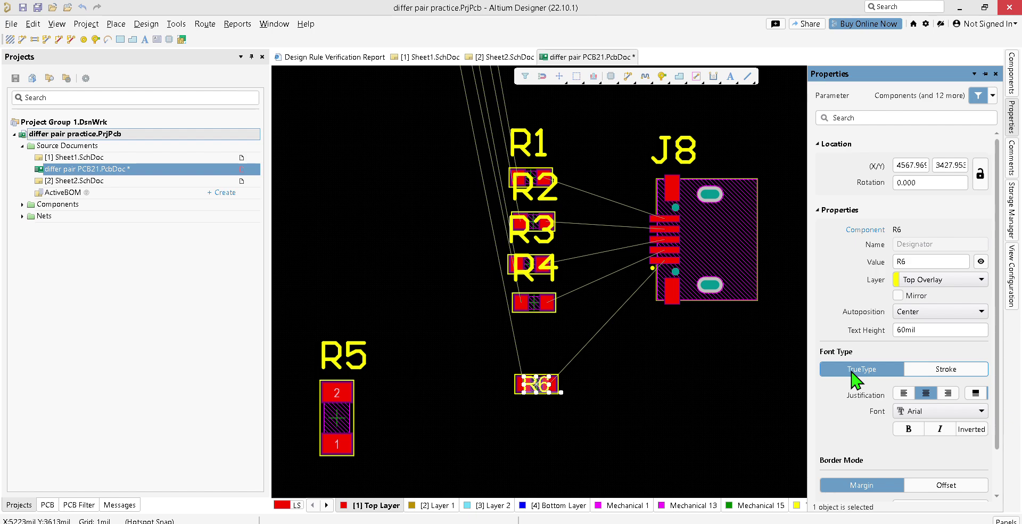
pyautogui.click(937, 373)
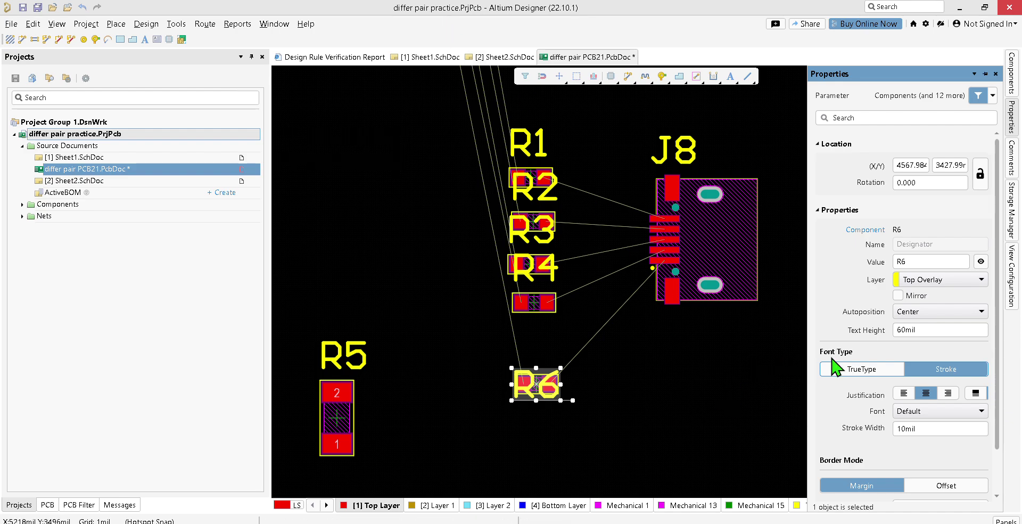
pyautogui.click(857, 371)
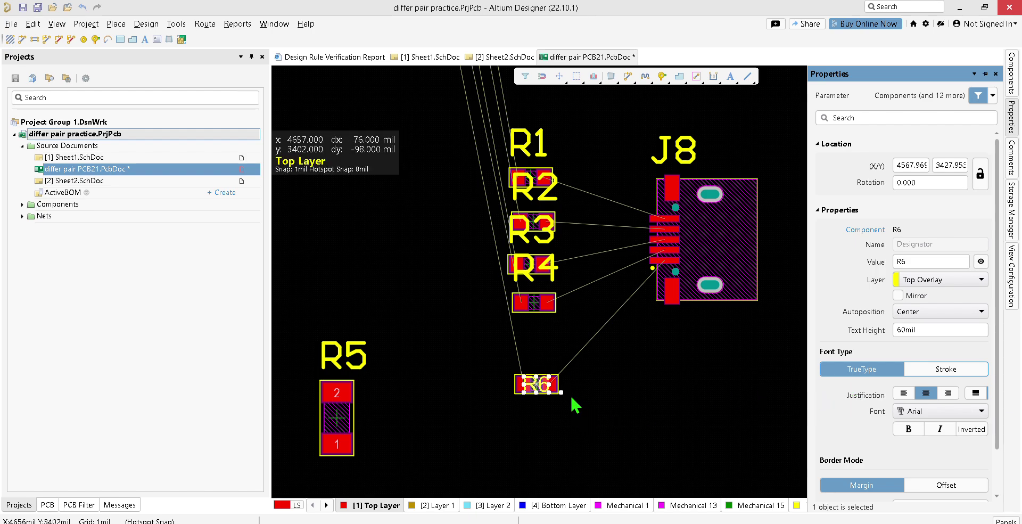
# - Select all text objects similar to R6's designator with Find Similar Objects, using Default as the Stroke Font value
pyautogui.rightClick(541, 383)
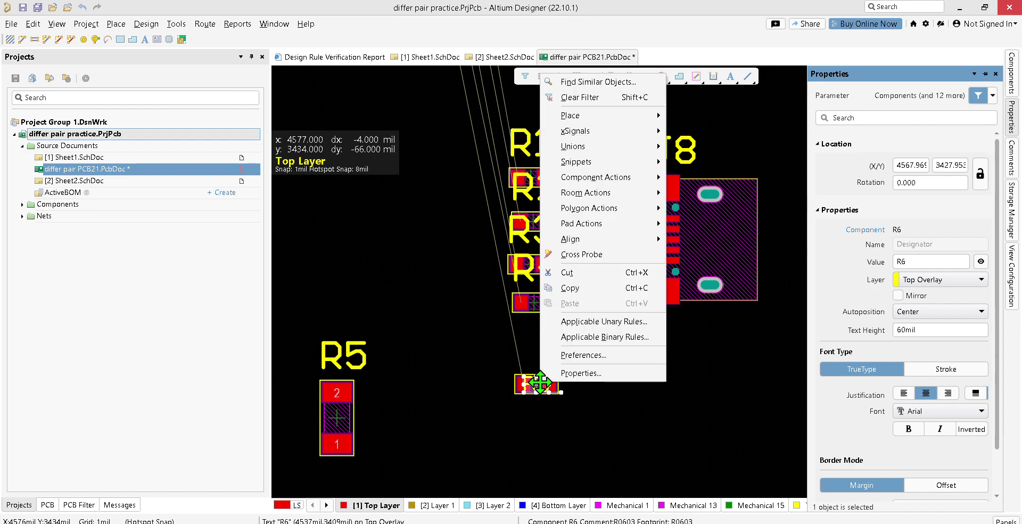
pyautogui.click(572, 81)
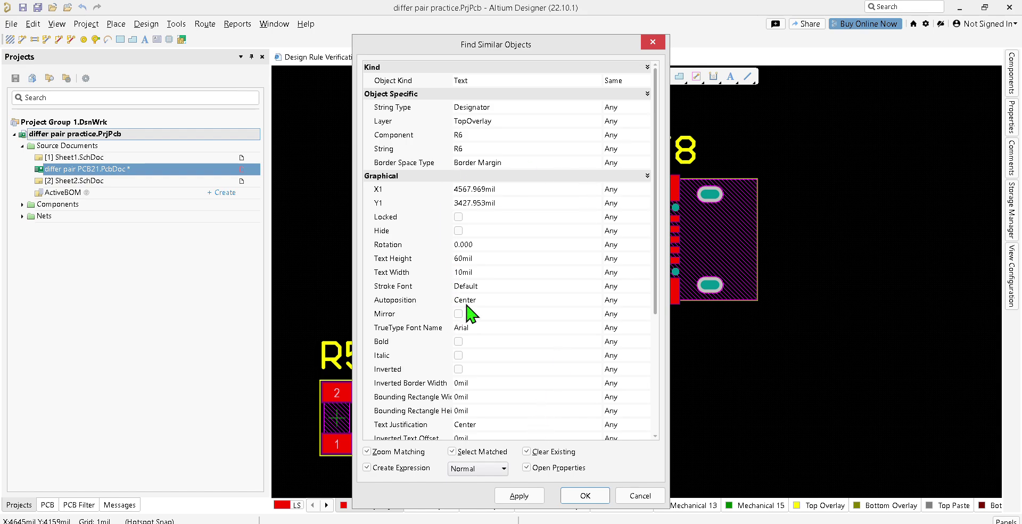
pyautogui.click(628, 286)
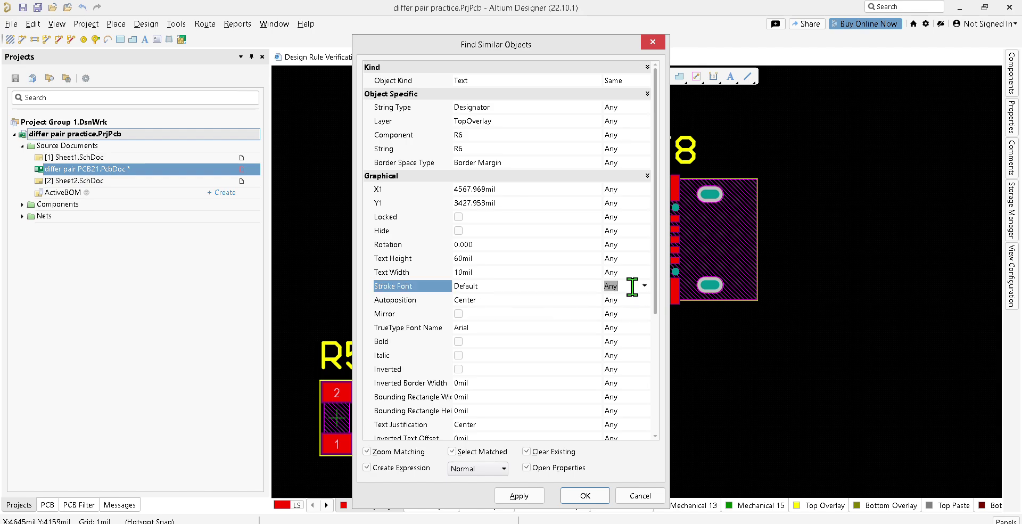
pyautogui.click(644, 286)
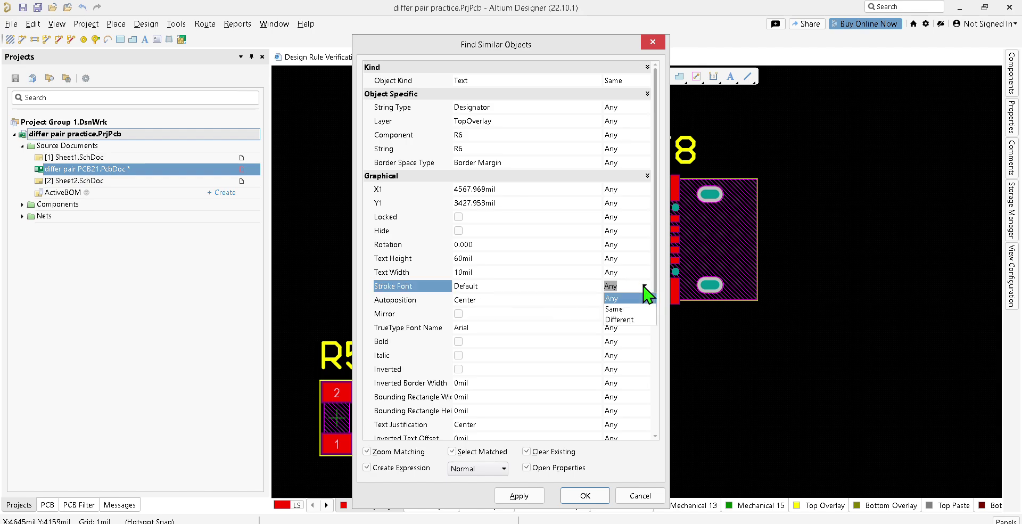
pyautogui.click(512, 289)
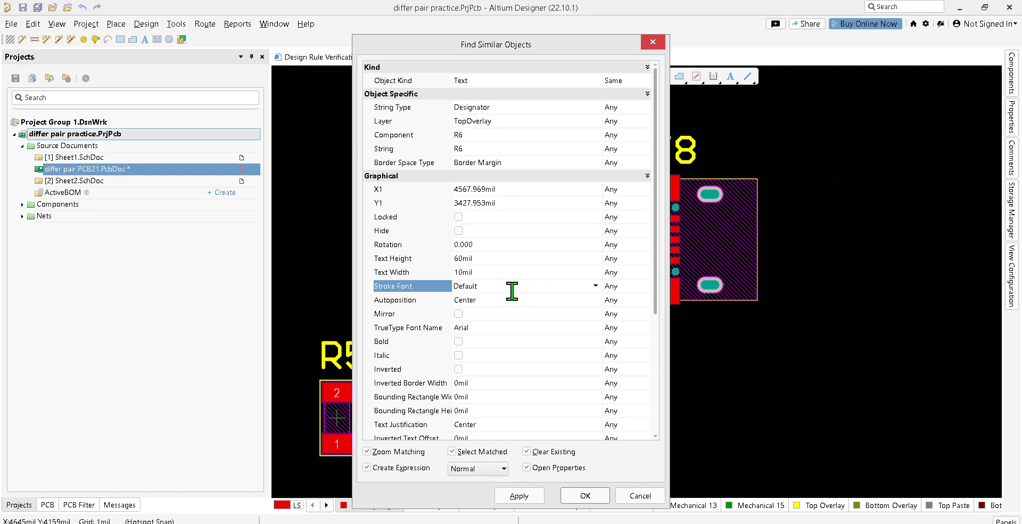
pyautogui.click(596, 286)
pyautogui.click(599, 298)
pyautogui.click(585, 496)
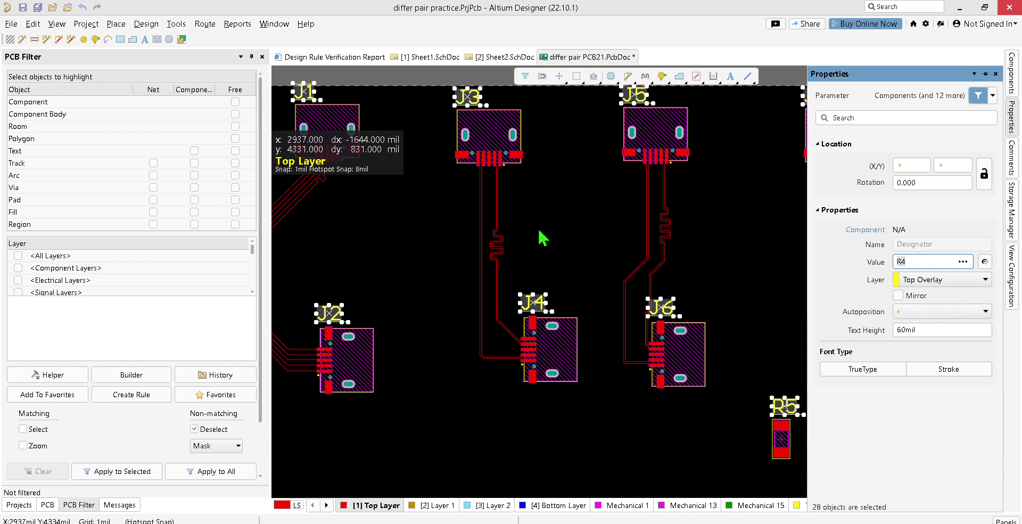
pyautogui.keyDown('ctrl'); pyautogui.scroll(-2, 541, 234); pyautogui.keyUp('ctrl')
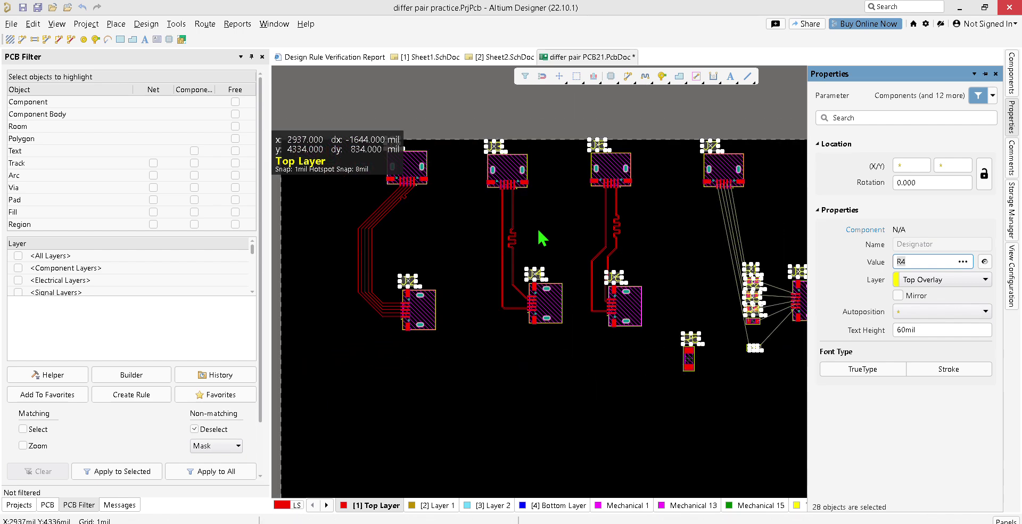
# - Try to select the similar designators starting from R5's designator, with the Autoposition value set to Center in Find Similar Objects
pyautogui.rightClick(690, 338)
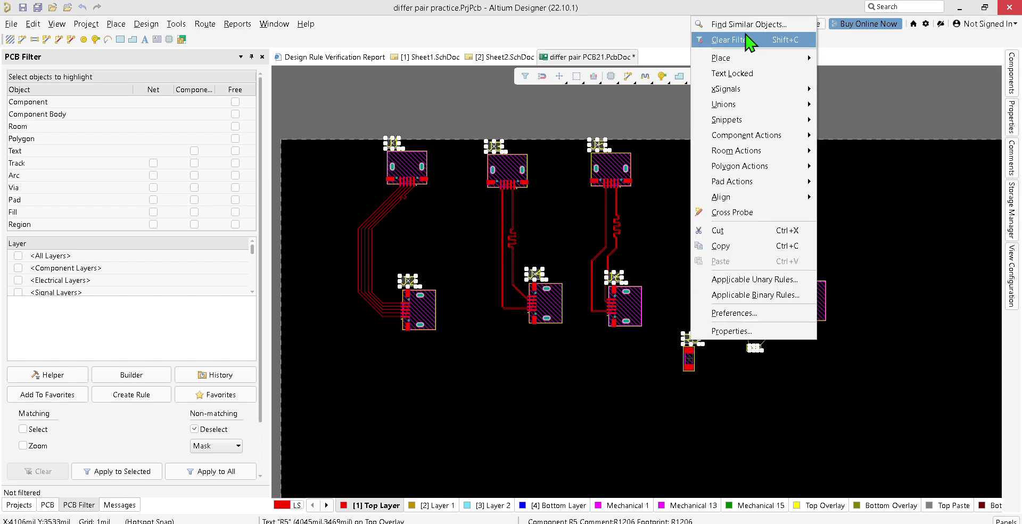
pyautogui.click(751, 39)
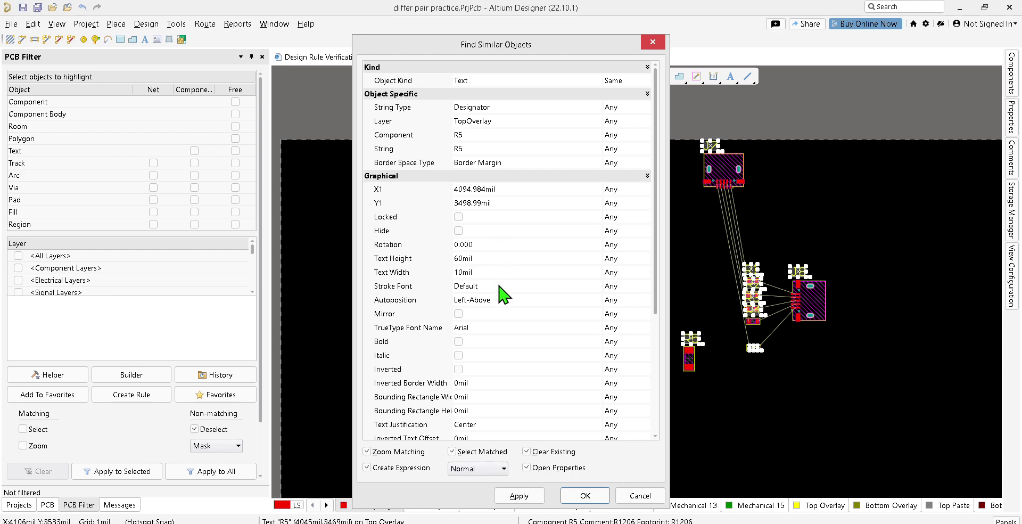
pyautogui.click(486, 302)
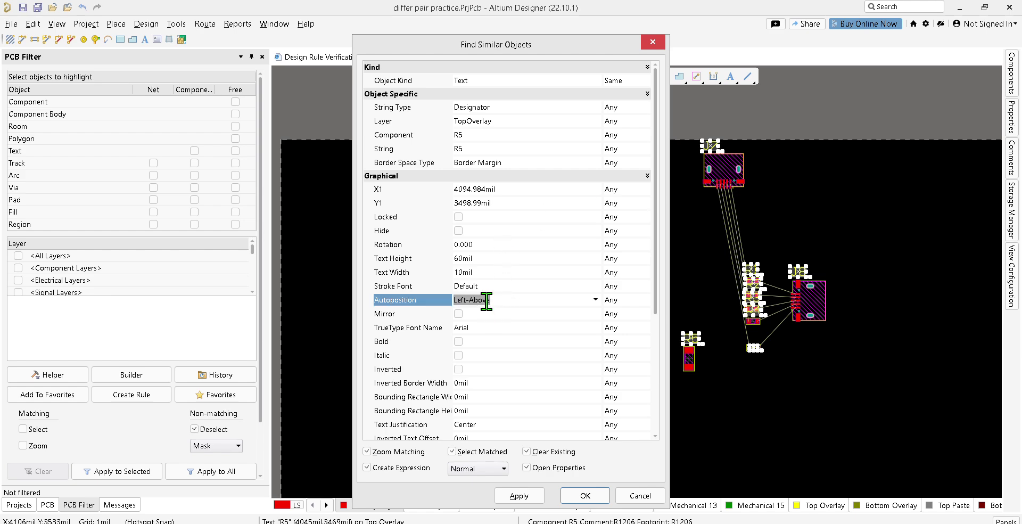
pyautogui.click(597, 300)
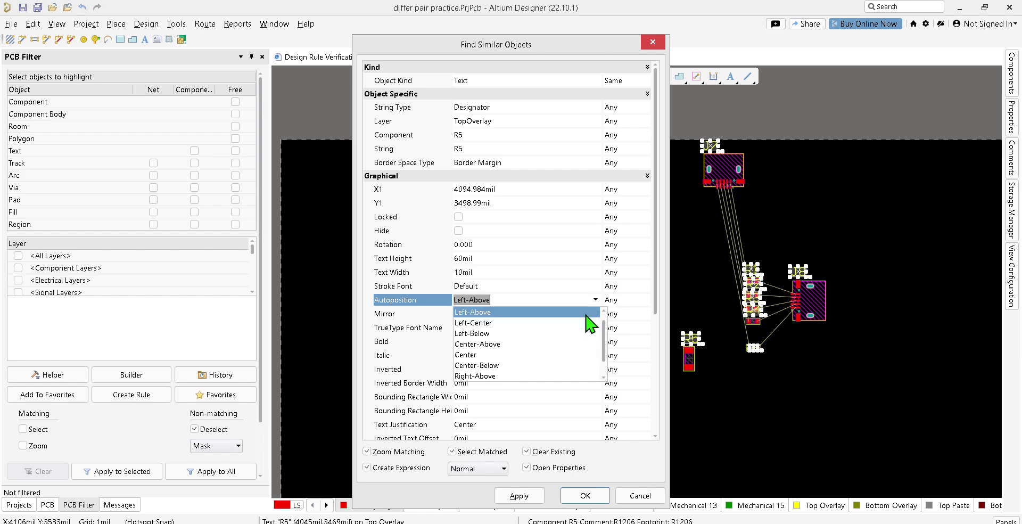
pyautogui.click(576, 355)
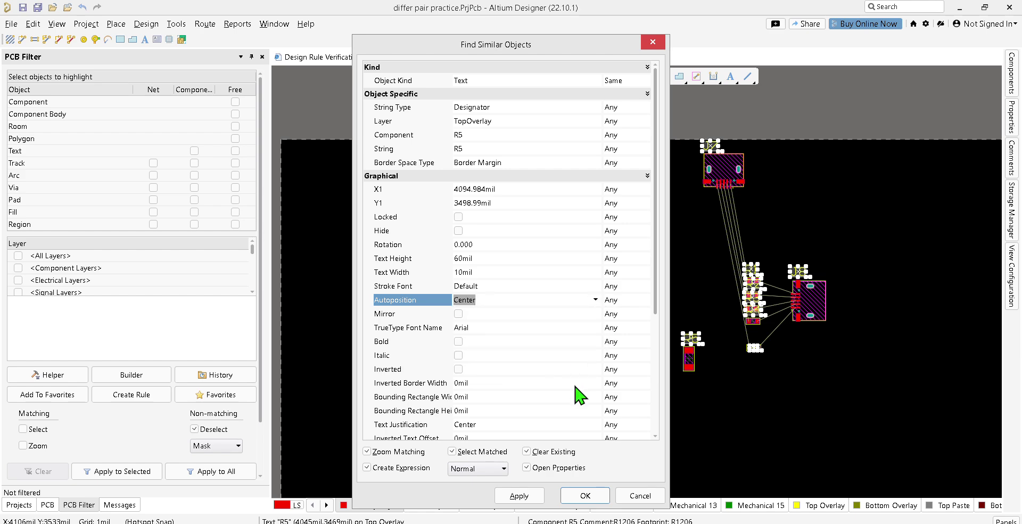
pyautogui.click(581, 494)
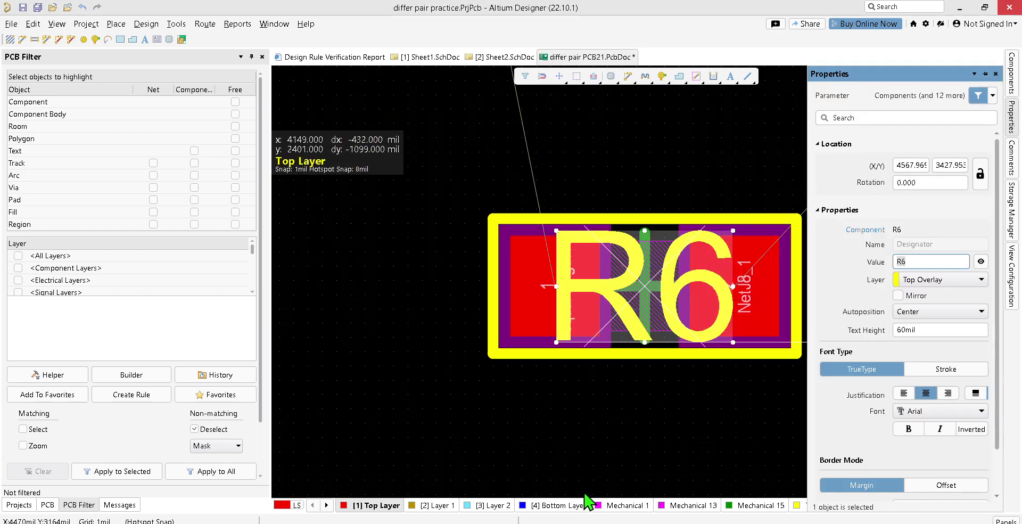
pyautogui.keyDown('ctrl'); pyautogui.scroll(-5, 587, 363); pyautogui.keyUp('ctrl')
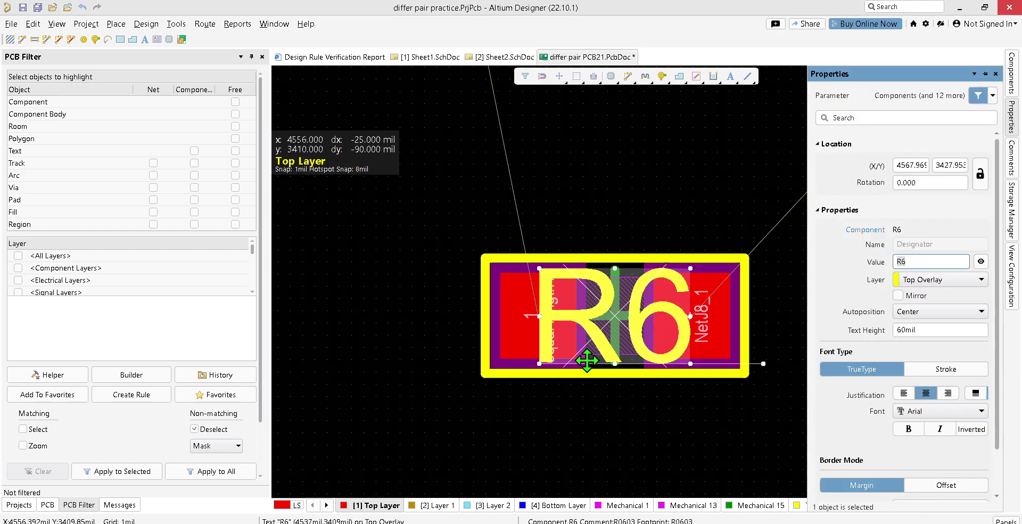
pyautogui.moveTo(643, 177); pyautogui.dragTo(661, 333, button='right')
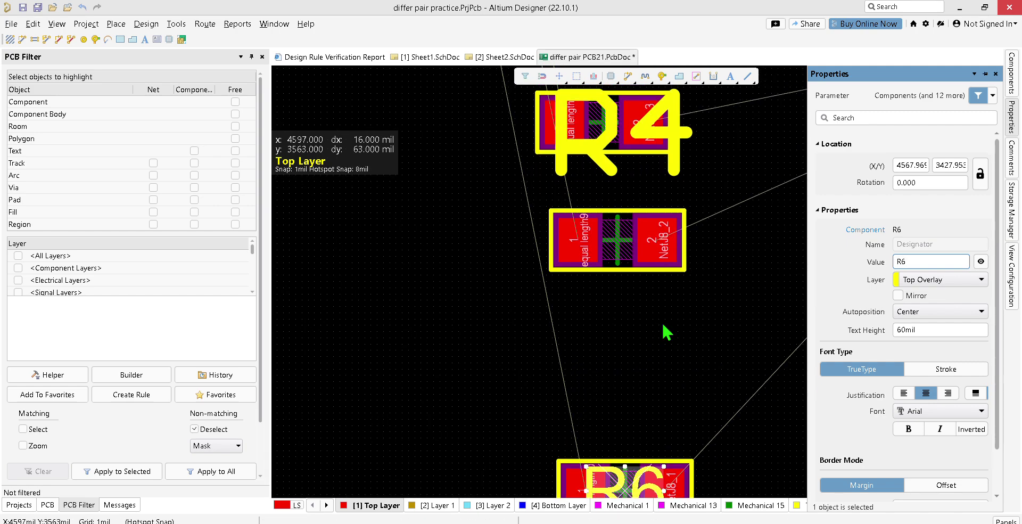
pyautogui.keyDown('ctrl'); pyautogui.scroll(-4, 666, 320); pyautogui.keyUp('ctrl')
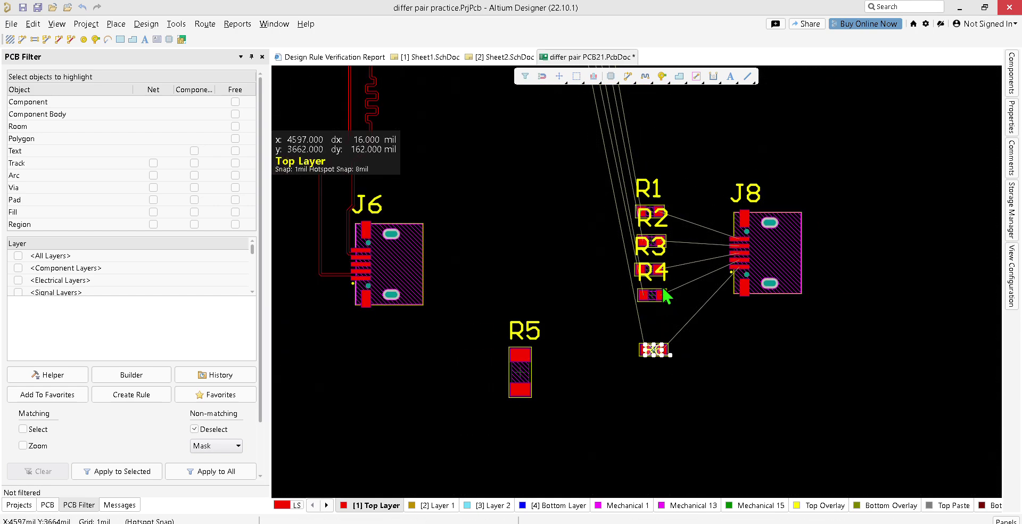
pyautogui.click(659, 279)
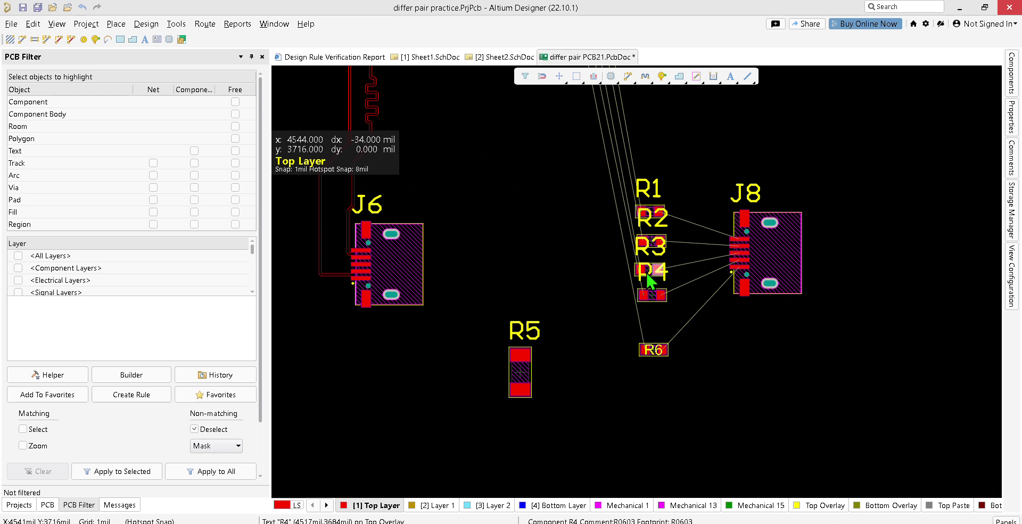
# - Find objects similar to J8's designator in Find Similar Objects, matching Autoposition as Same with the value Center
pyautogui.click(749, 192)
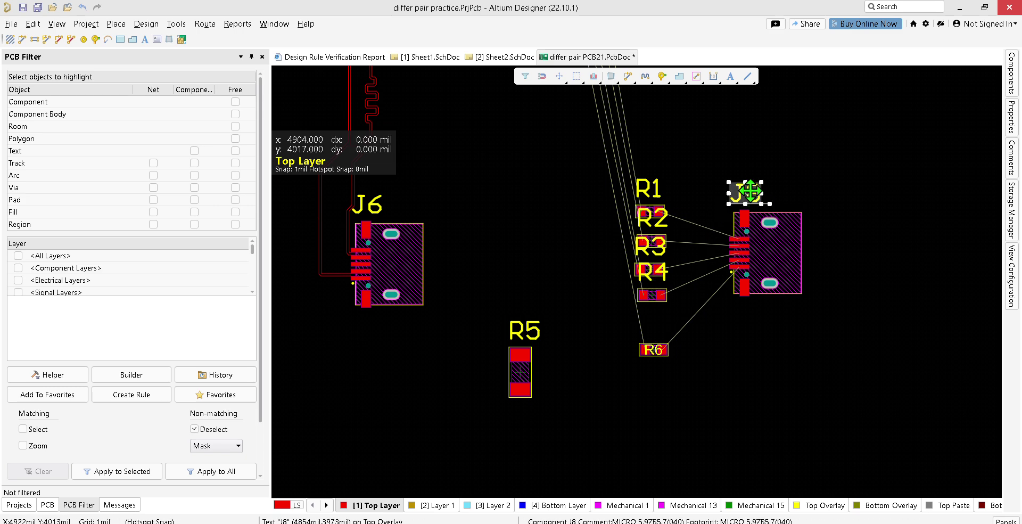
pyautogui.rightClick(743, 183)
pyautogui.click(772, 186)
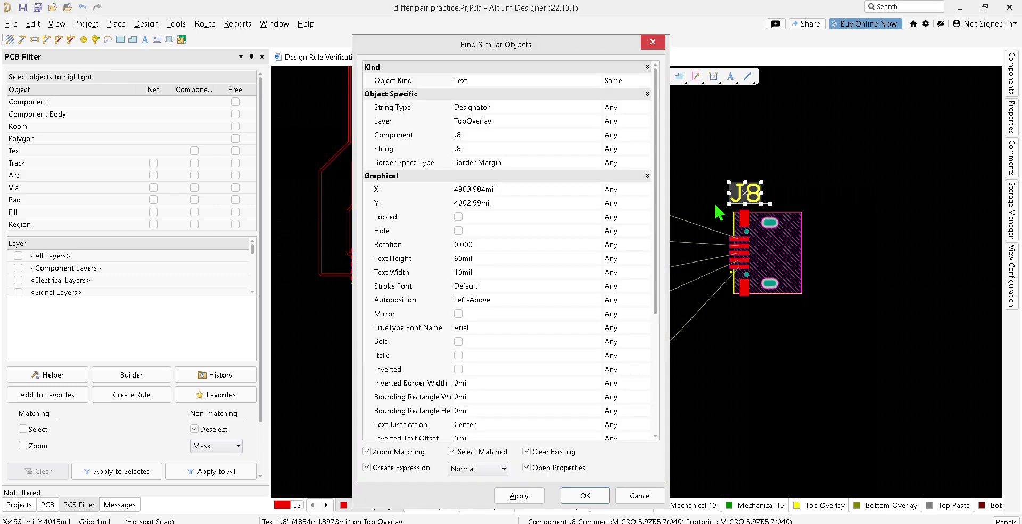
pyautogui.click(590, 300)
pyautogui.click(595, 300)
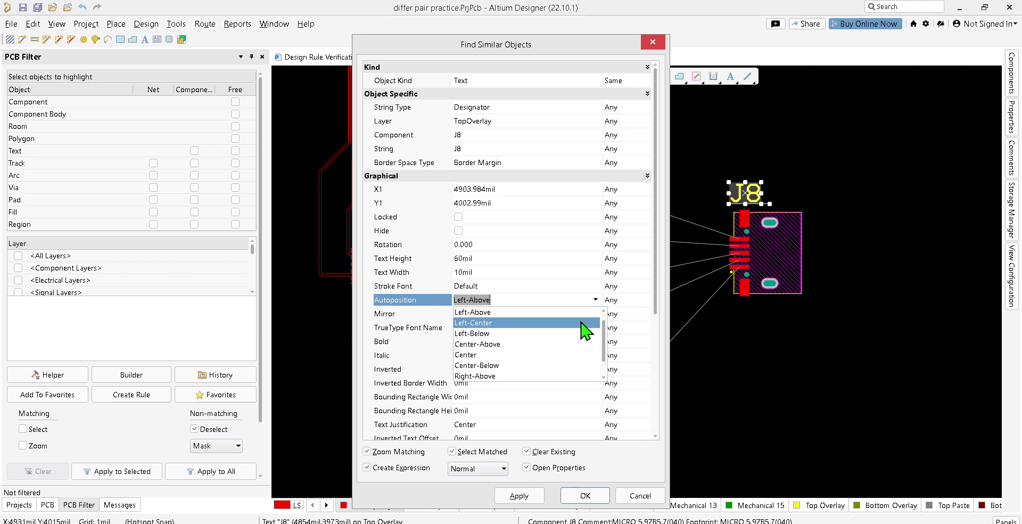
pyautogui.click(579, 354)
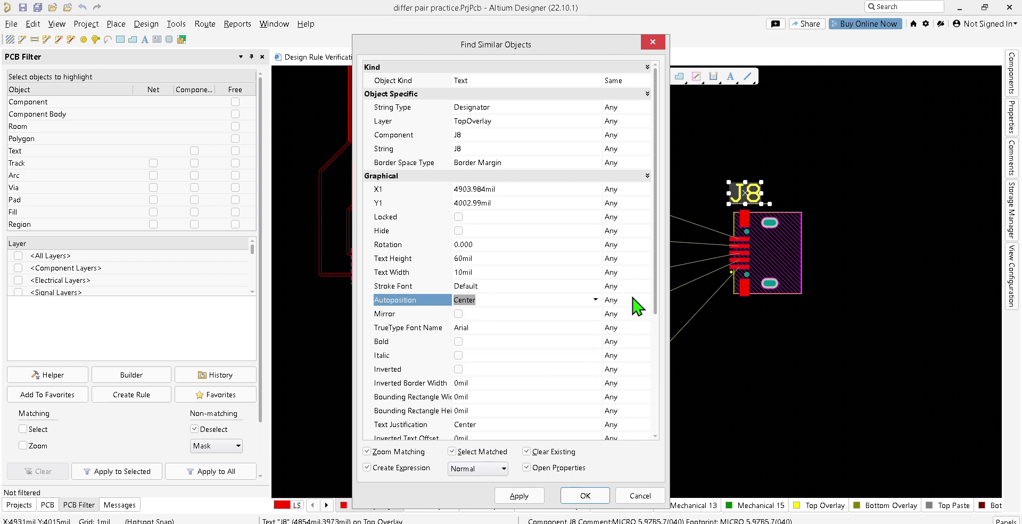
pyautogui.click(642, 300)
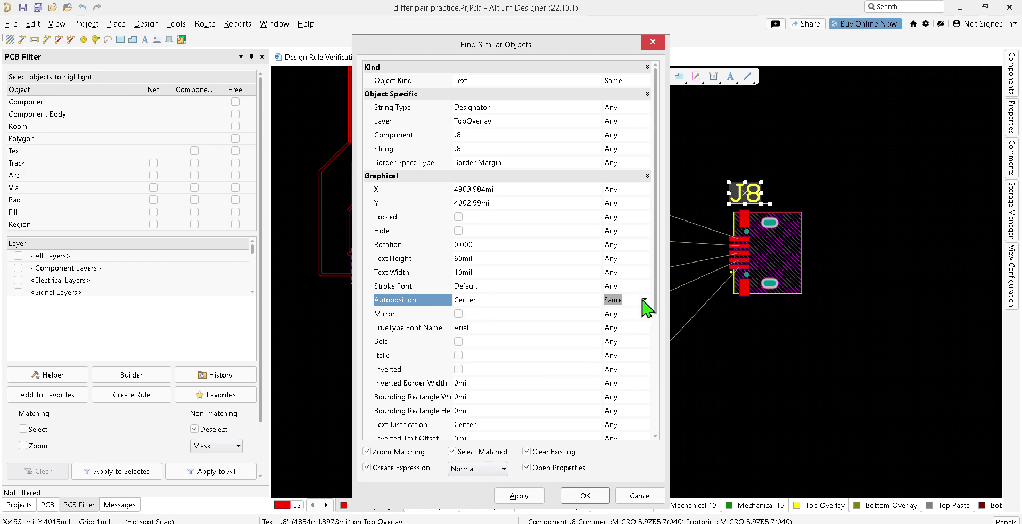
pyautogui.click(585, 495)
pyautogui.scroll(10, 611, 415)
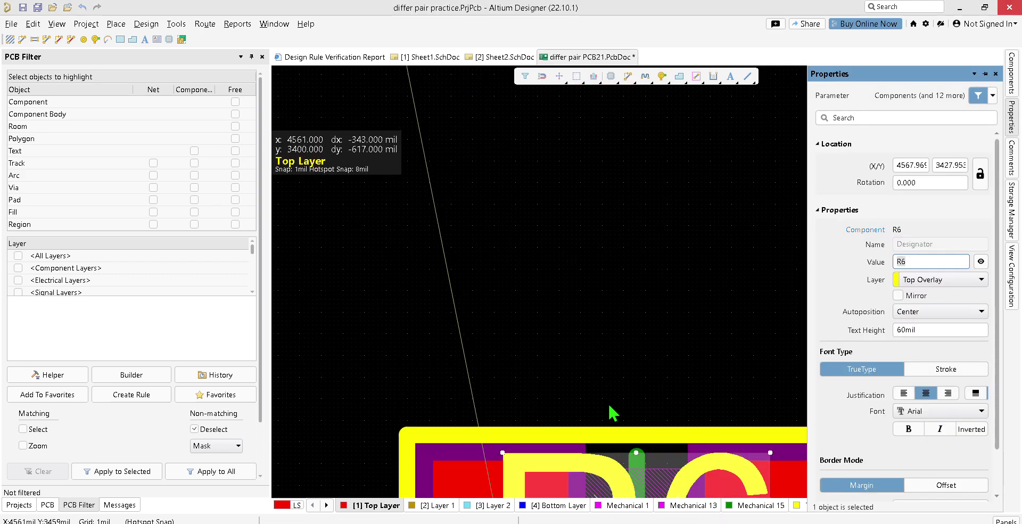
# - Move R6's designator above its component body to about 4568, 3495 mil and set its font type to Stroke
pyautogui.keyDown('ctrl'); pyautogui.scroll(-6, 618, 385); pyautogui.keyUp('ctrl')
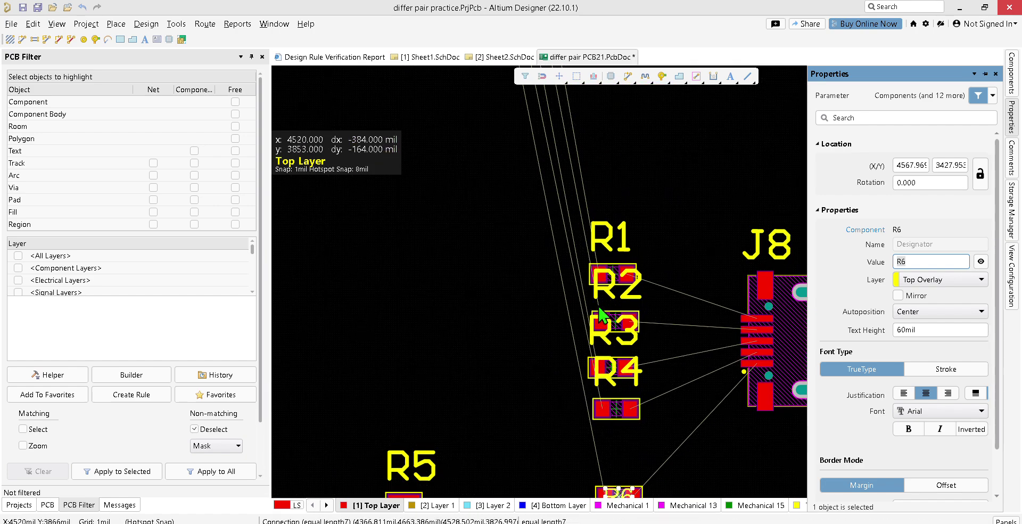
pyautogui.keyDown('ctrl'); pyautogui.scroll(-1, 611, 244); pyautogui.keyUp('ctrl')
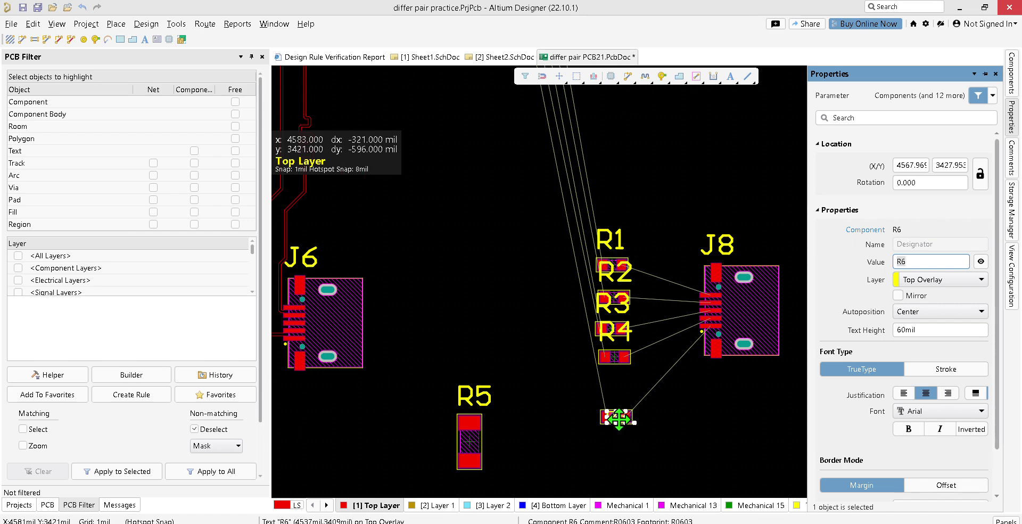
pyautogui.moveTo(619, 419); pyautogui.dragTo(615, 393)
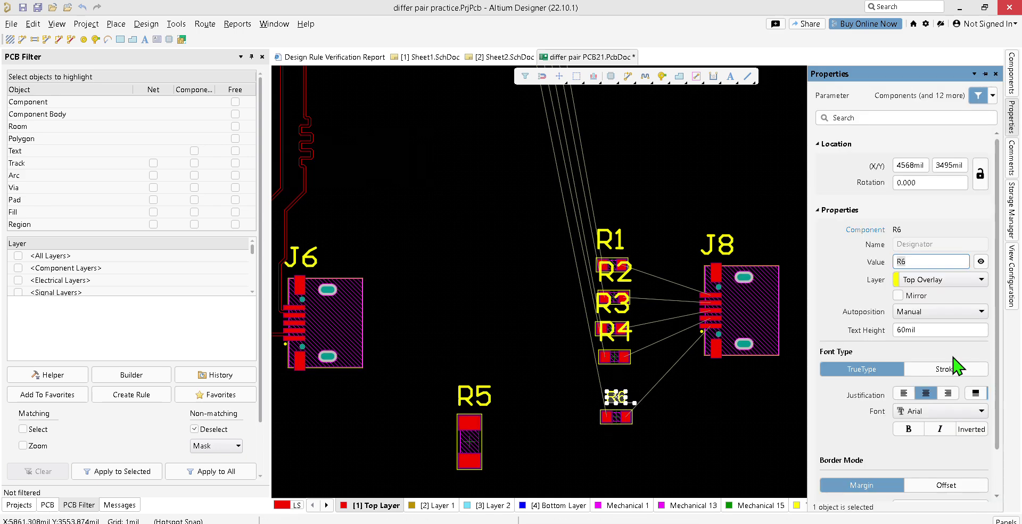
pyautogui.click(953, 370)
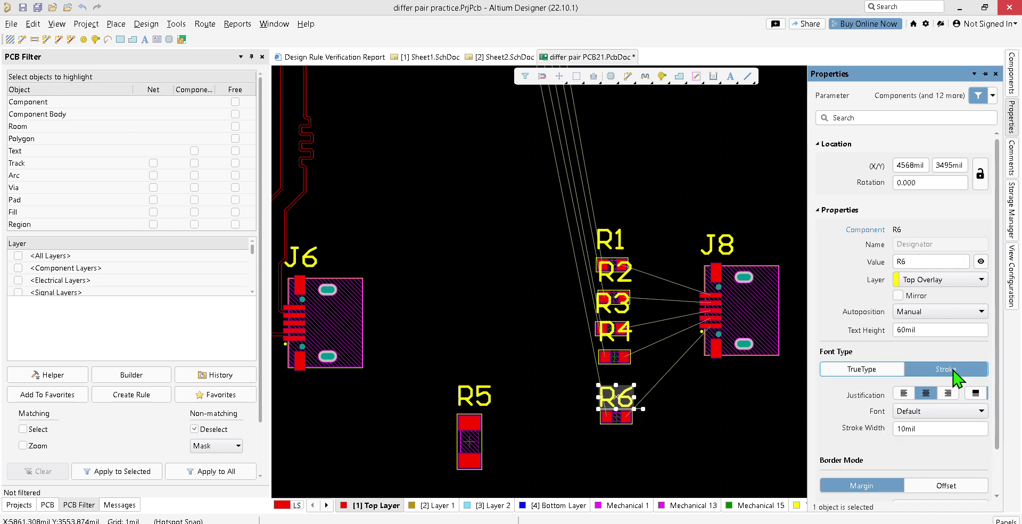
# - Try to select designators similar to R6's in Find Similar Objects, with Autoposition set to Center and matched as Same
pyautogui.rightClick(618, 398)
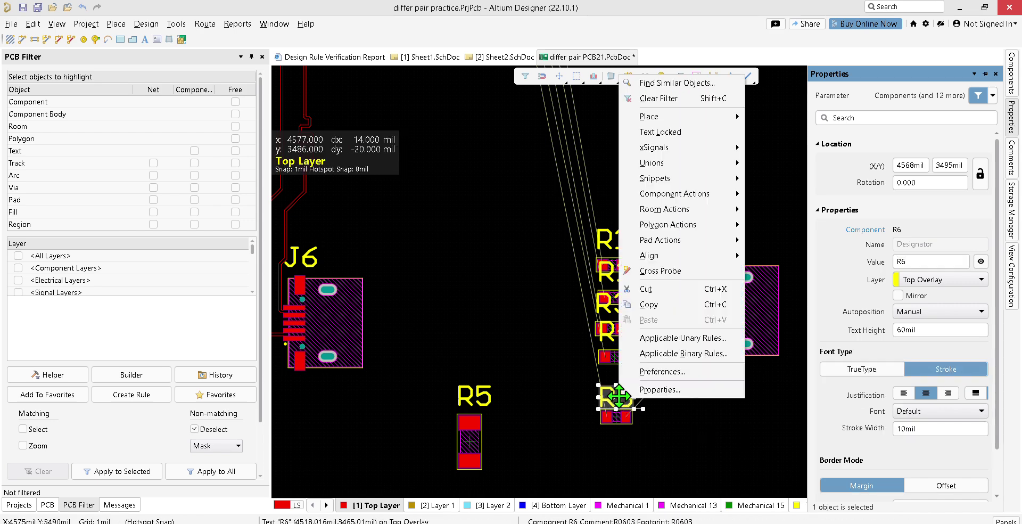
pyautogui.click(673, 82)
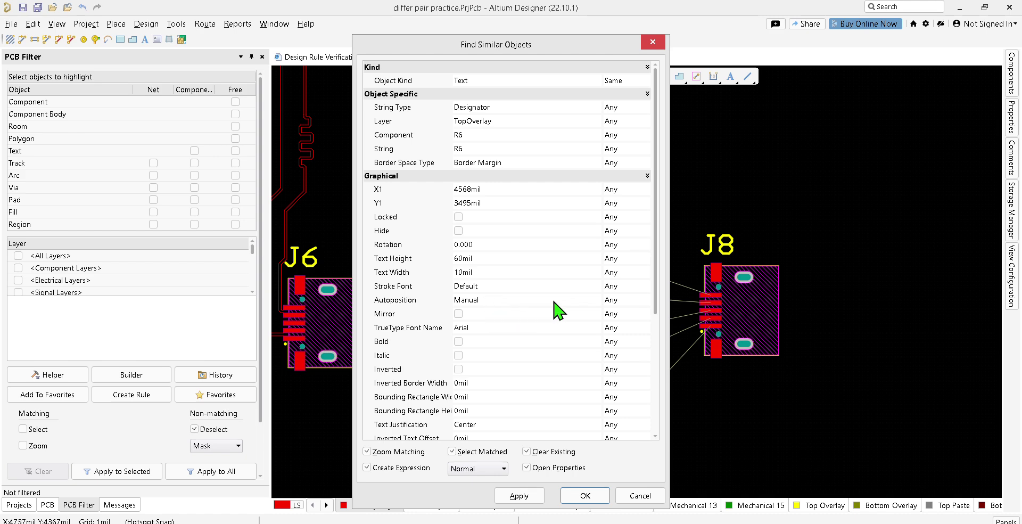
pyautogui.click(585, 299)
pyautogui.click(595, 300)
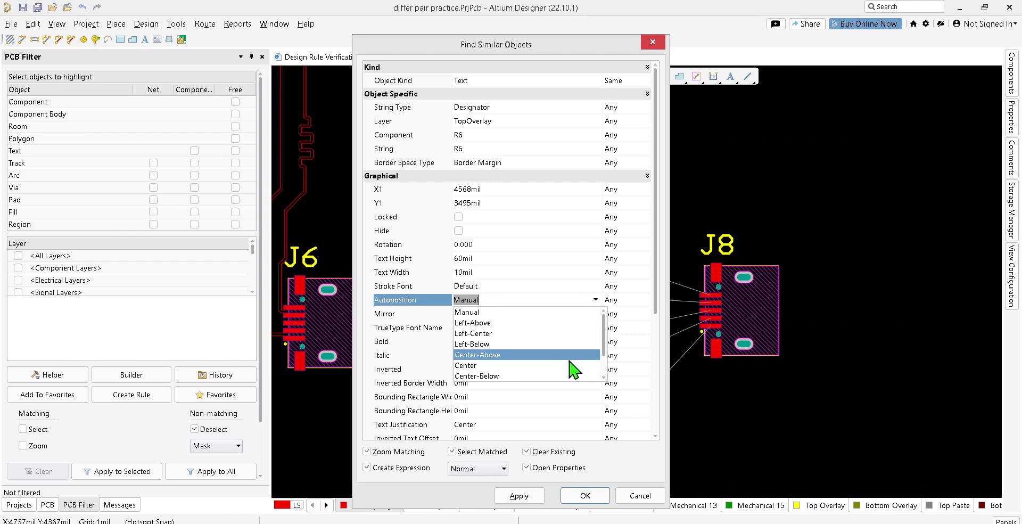
pyautogui.click(570, 365)
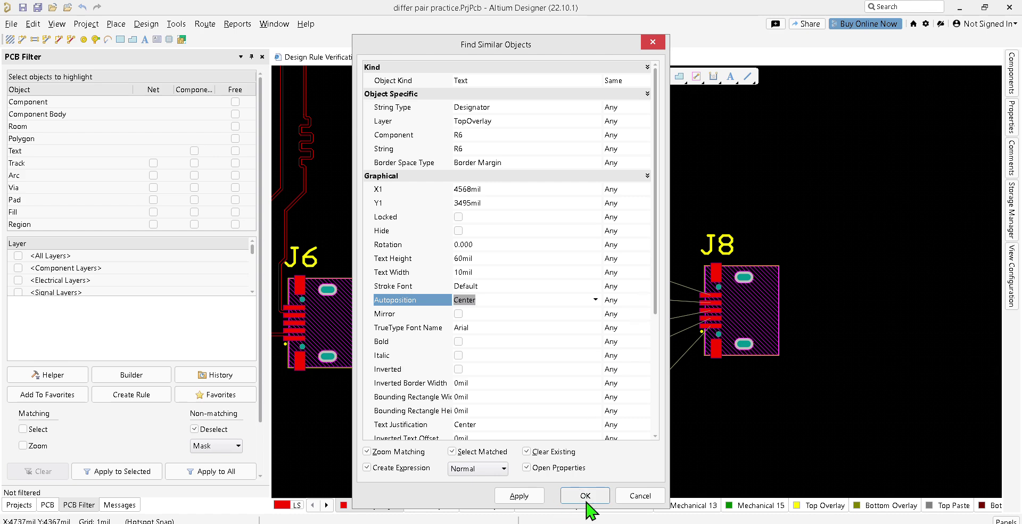
pyautogui.click(628, 300)
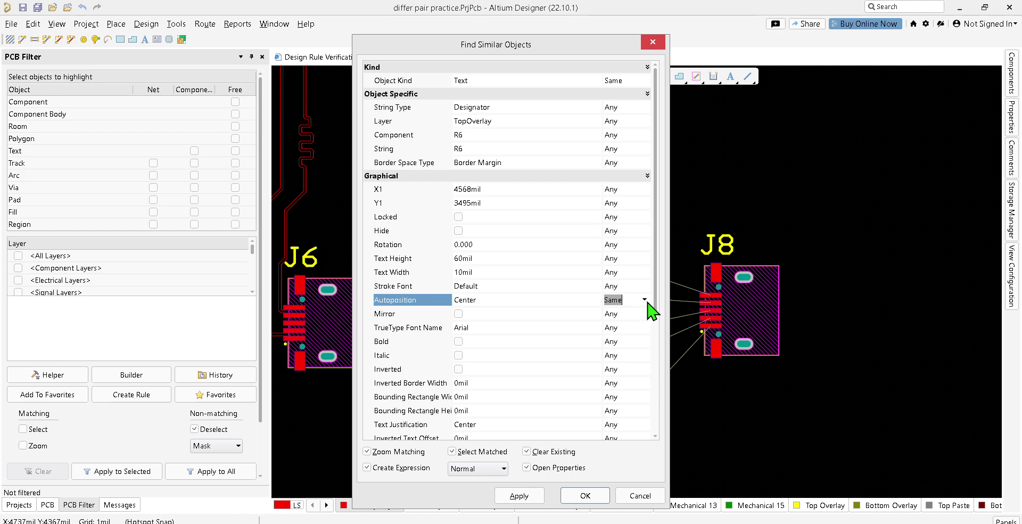
pyautogui.click(585, 495)
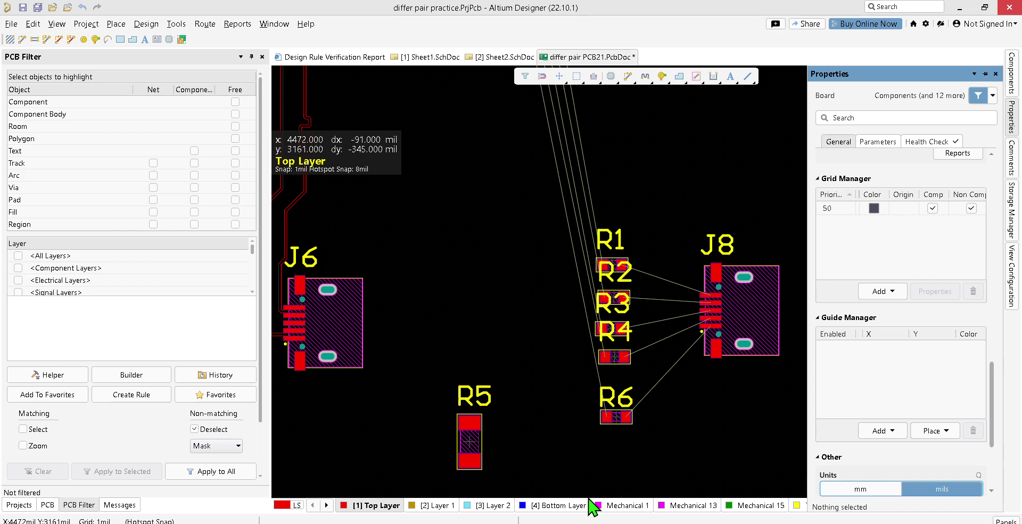
# - Repeat the Find Similar Objects search from R6's designator with Autoposition Center as Same, and clear the selection
pyautogui.click(617, 395)
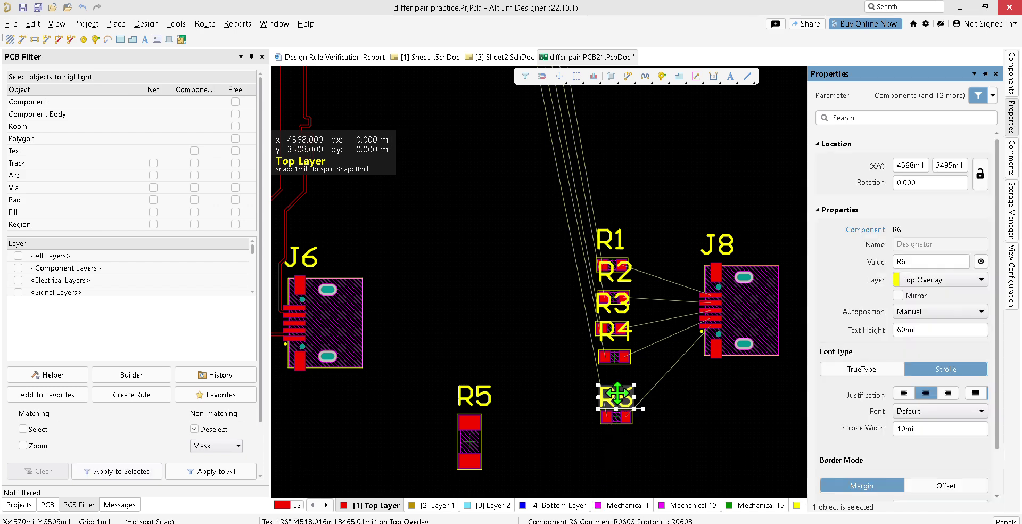
pyautogui.rightClick(618, 394)
pyautogui.click(651, 78)
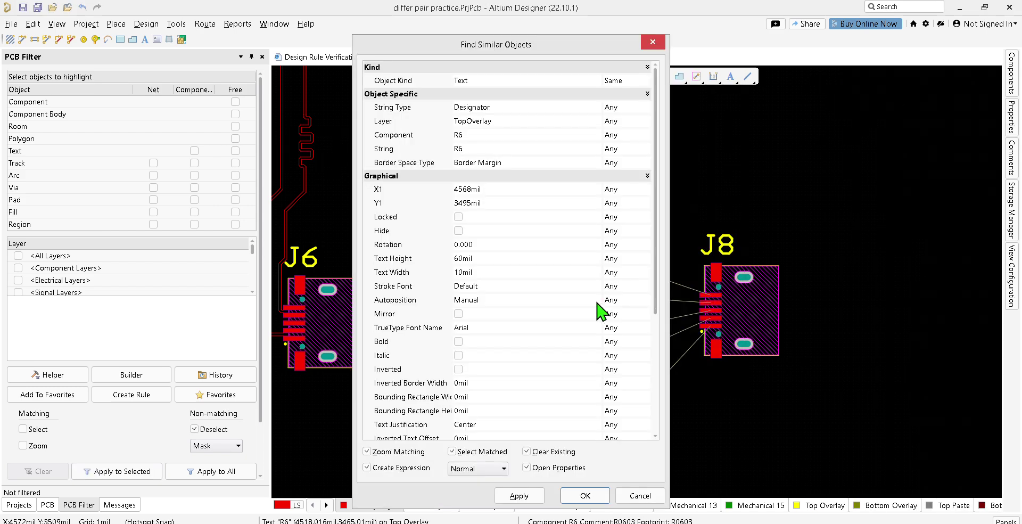
pyautogui.click(590, 303)
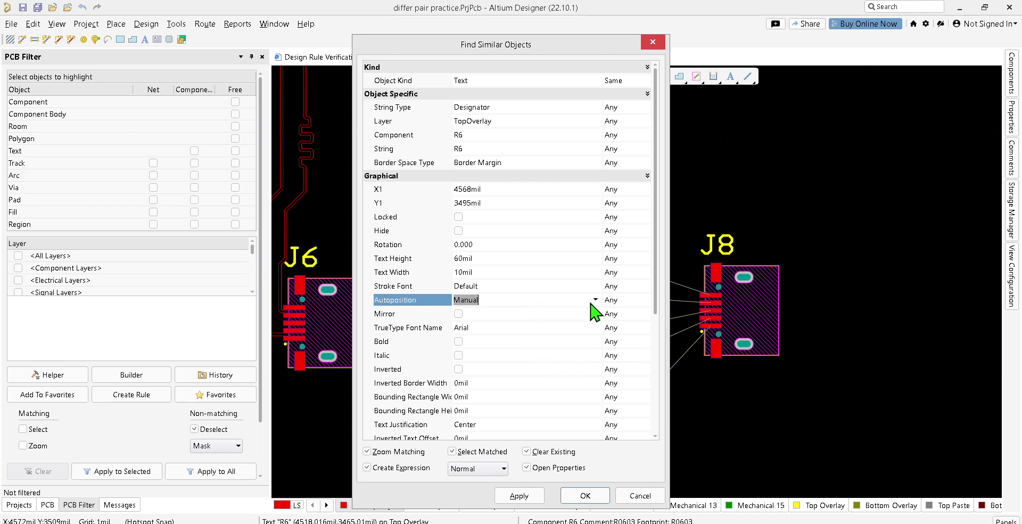
pyautogui.click(596, 301)
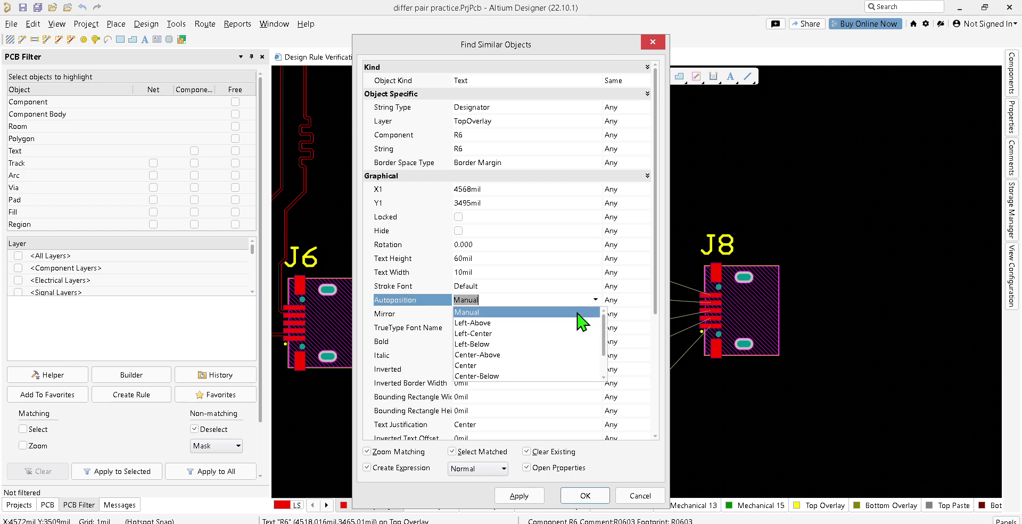
pyautogui.click(552, 365)
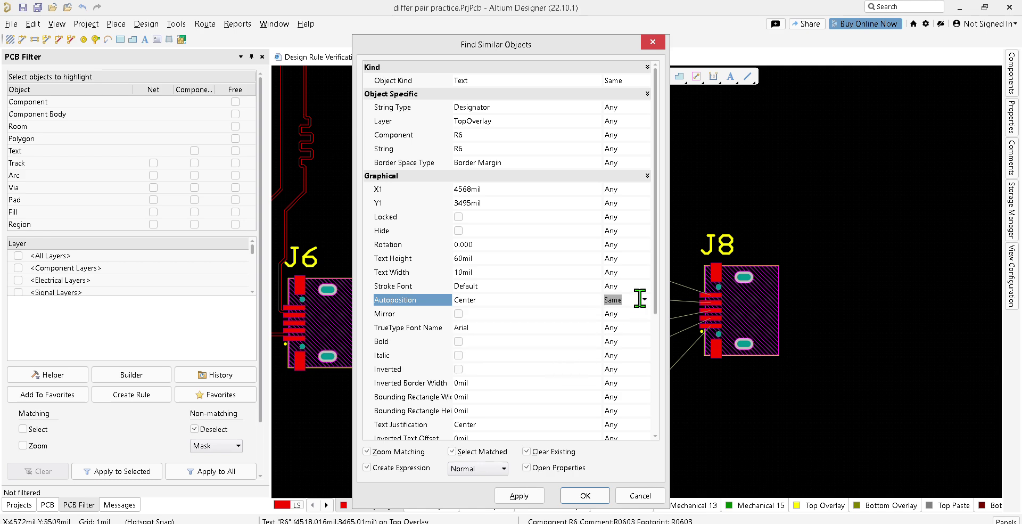
pyautogui.click(570, 492)
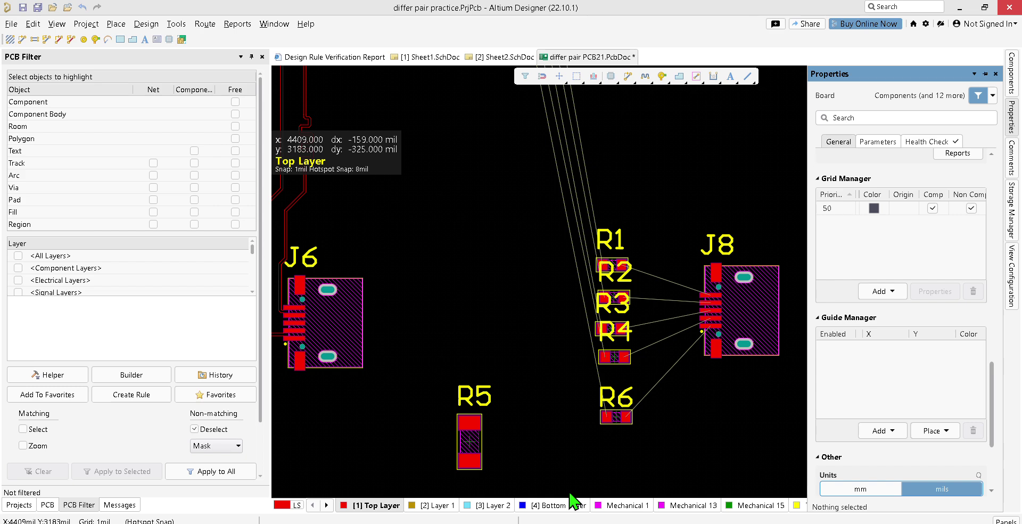
pyautogui.click(625, 406)
pyautogui.click(704, 435)
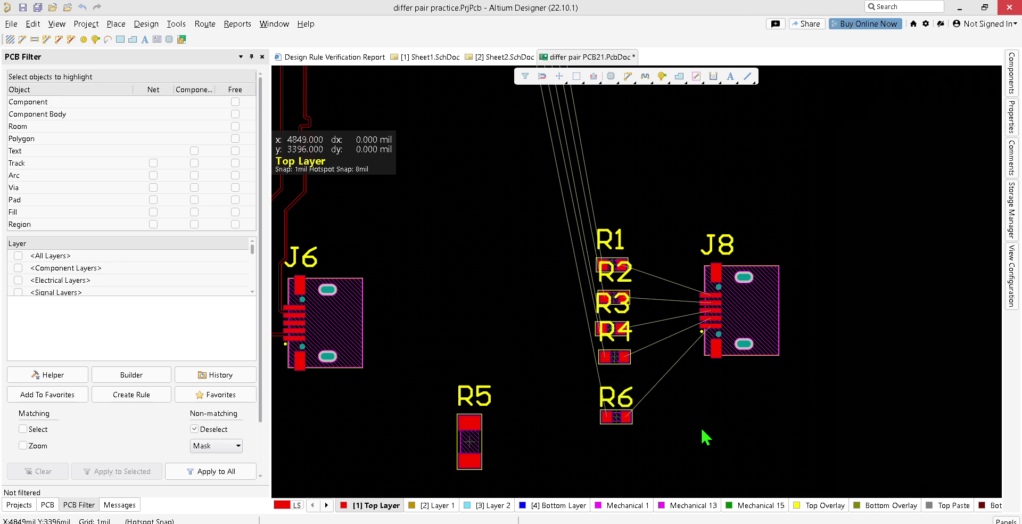
# - Select the designators of R1 through R6 together and set their Autoposition to Center and font type to TrueType
pyautogui.click(625, 394)
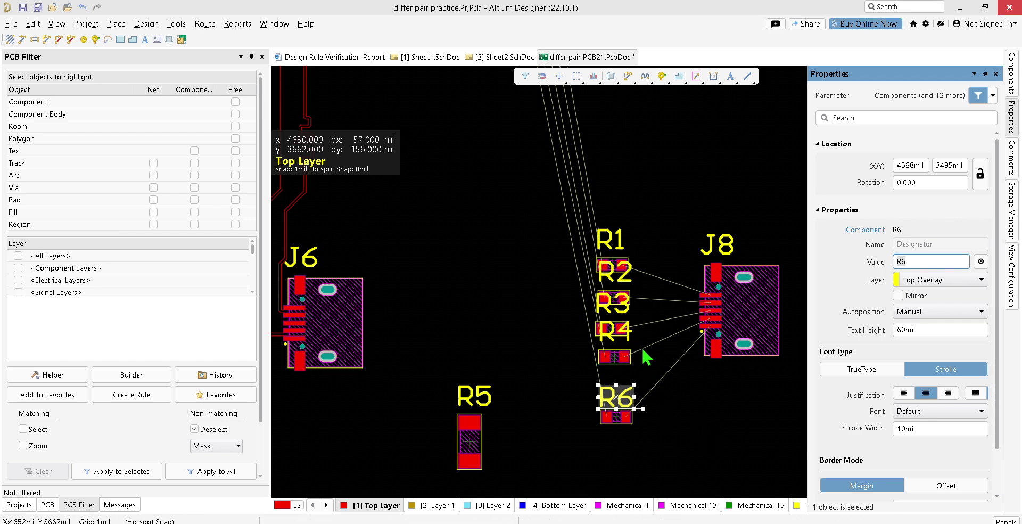
pyautogui.keyDown('ctrl'); pyautogui.scroll(5, 645, 354); pyautogui.keyUp('ctrl')
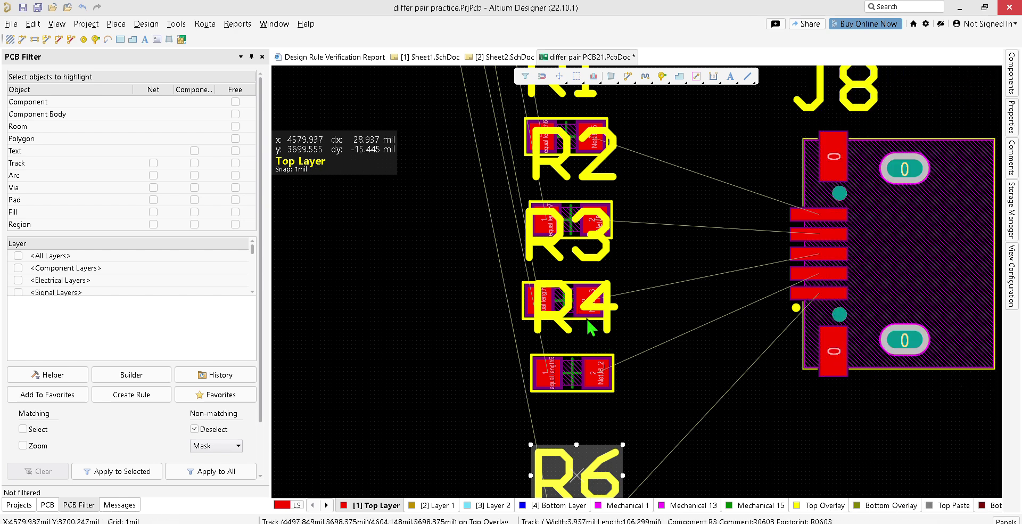
pyautogui.click(666, 345)
pyautogui.click(617, 494)
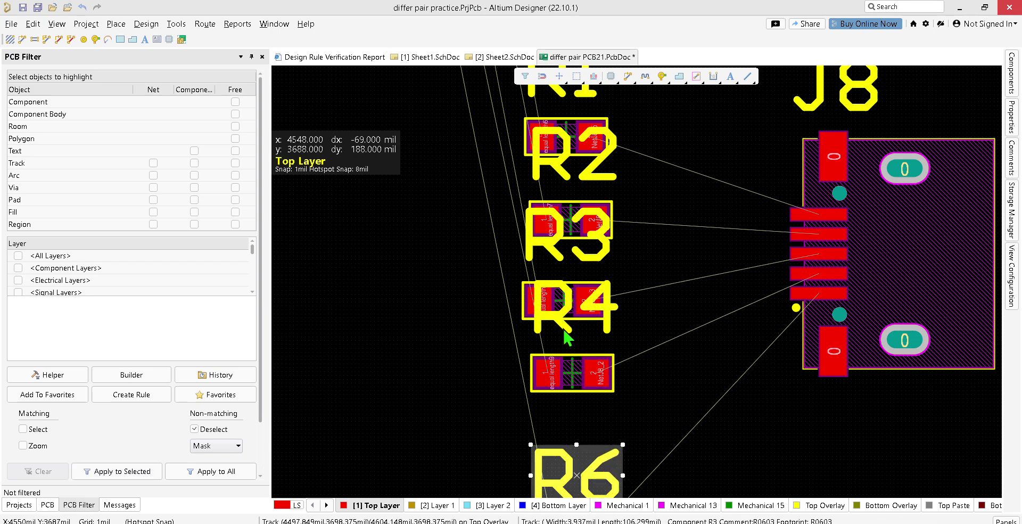
pyautogui.keyDown('shift'); pyautogui.click(575, 280); pyautogui.keyUp('shift')
pyautogui.keyDown('shift'); pyautogui.click(566, 261); pyautogui.keyUp('shift')
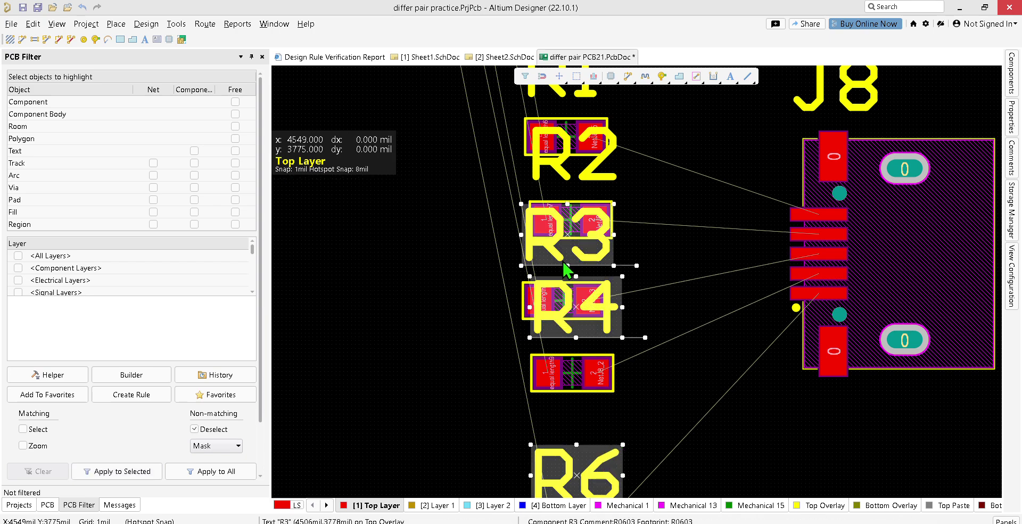
pyautogui.keyDown('shift'); pyautogui.click(565, 183); pyautogui.keyUp('shift')
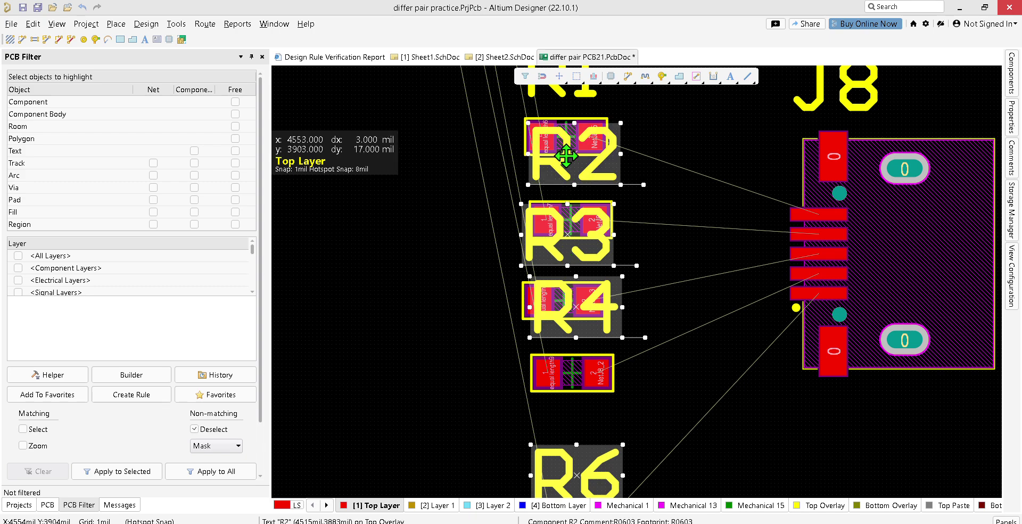
pyautogui.keyDown('shift'); pyautogui.click(571, 106); pyautogui.keyUp('shift')
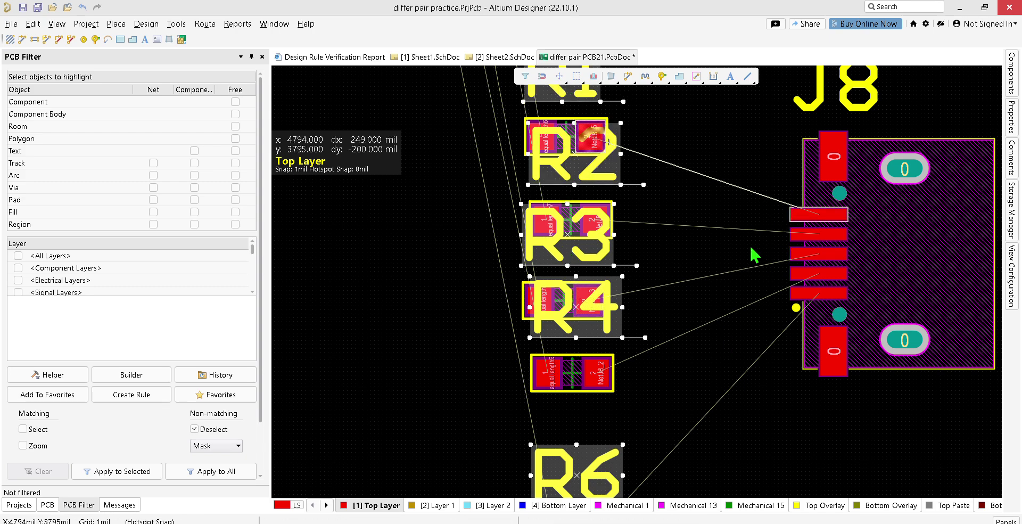
pyautogui.moveTo(420, 298); pyautogui.dragTo(674, 211, button='right')
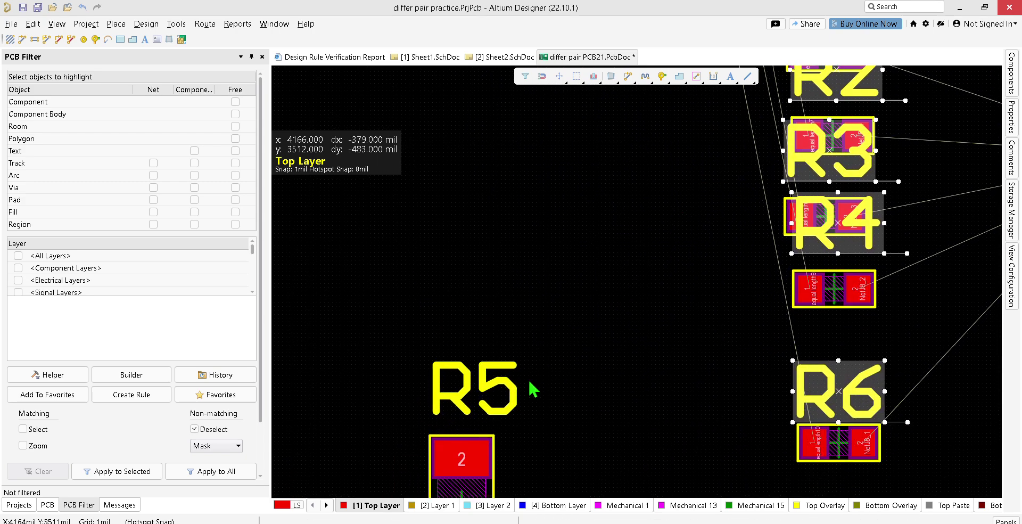
pyautogui.keyDown('shift'); pyautogui.click(505, 409); pyautogui.keyUp('shift')
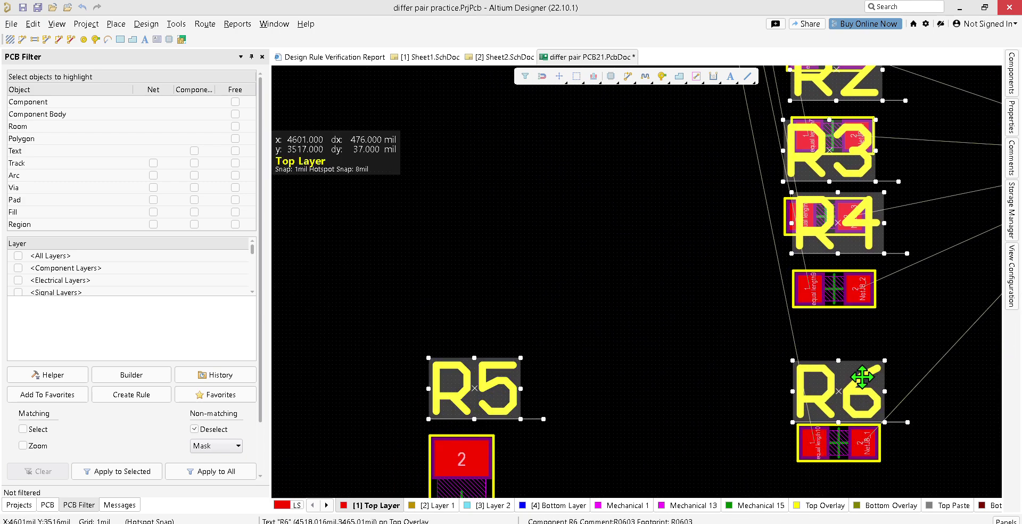
pyautogui.moveTo(1013, 127)
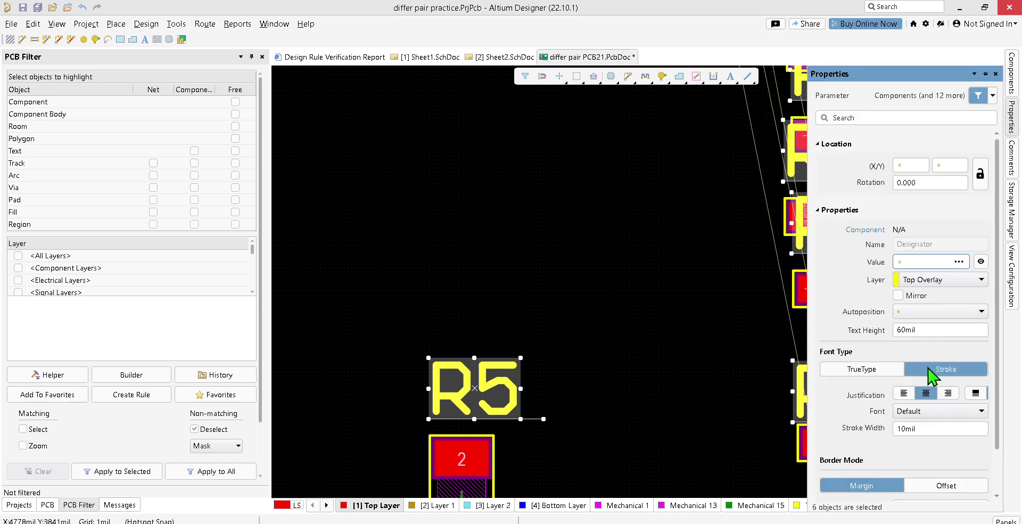
pyautogui.click(895, 372)
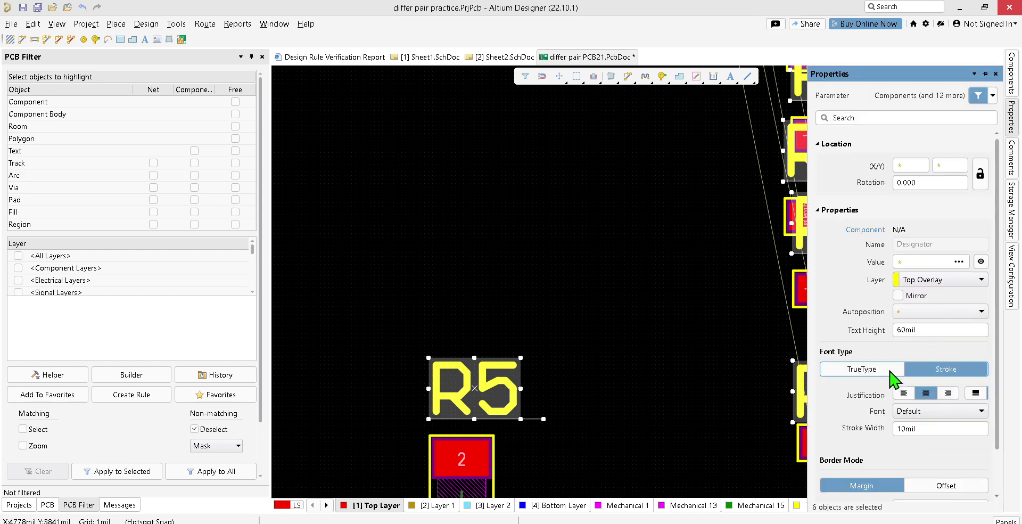
pyautogui.click(973, 313)
pyautogui.click(955, 336)
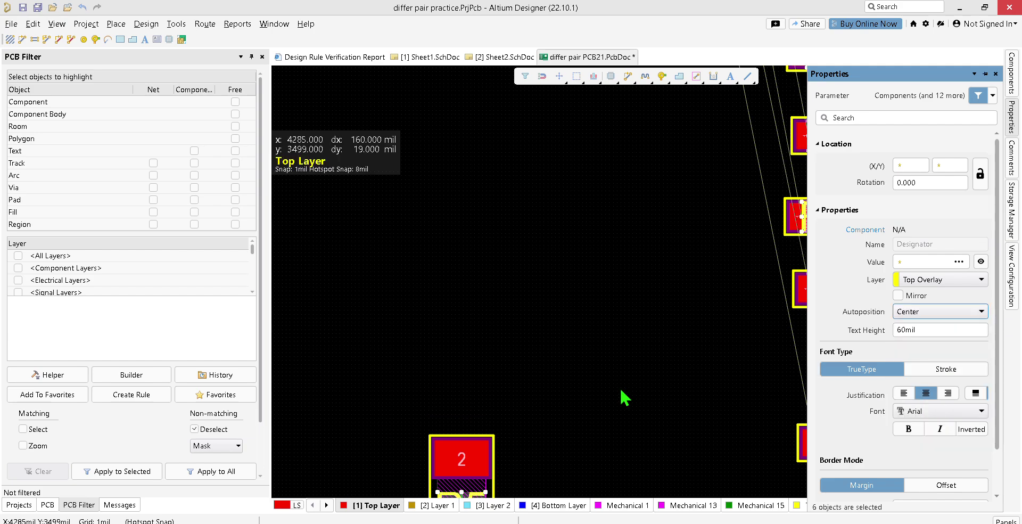
pyautogui.keyDown('ctrl'); pyautogui.scroll(-3, 582, 382); pyautogui.keyUp('ctrl')
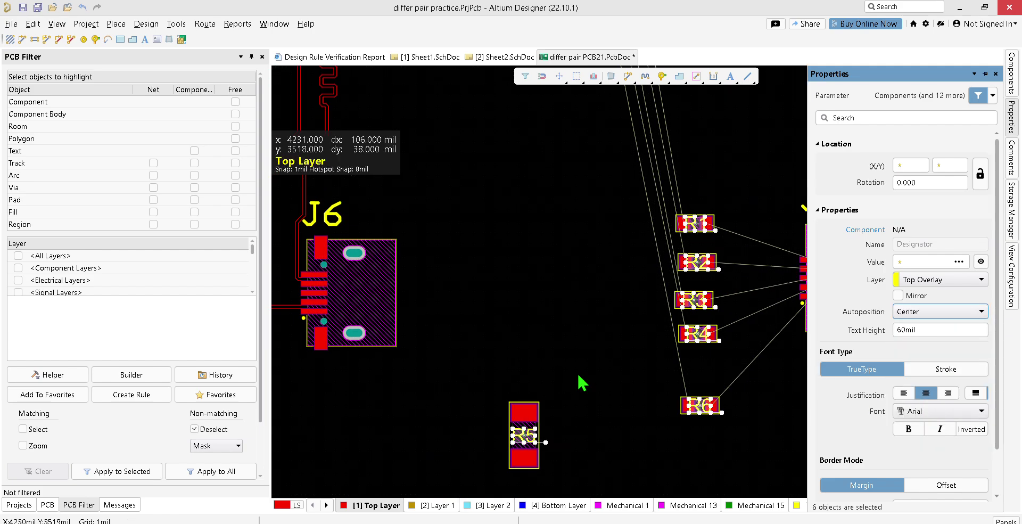
# - Clear the designator selection and save the PCB document
pyautogui.click(565, 287)
pyautogui.hotkey('ctrl', 's')
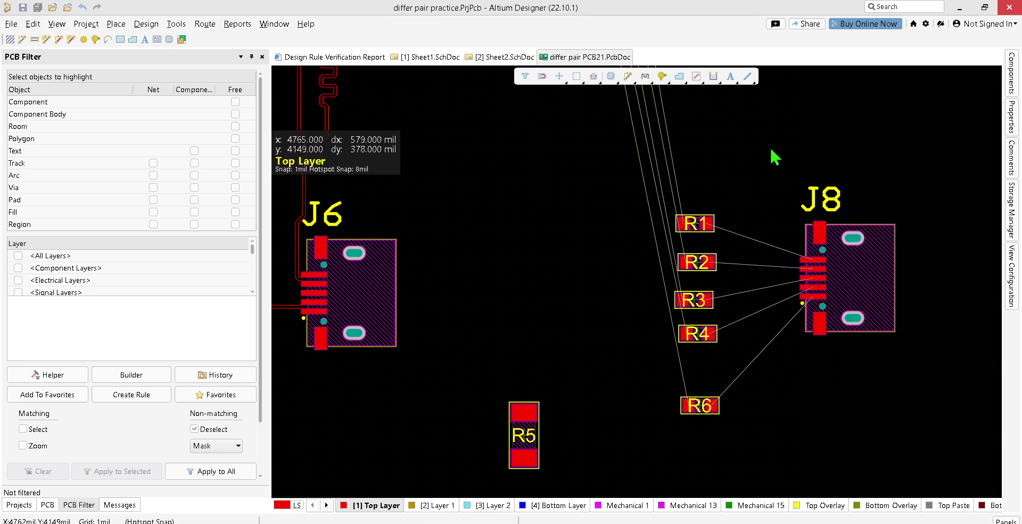
# - Move R1 and R2 closer to J8, with R2 directly below R1
pyautogui.scroll(3, 763, 156)
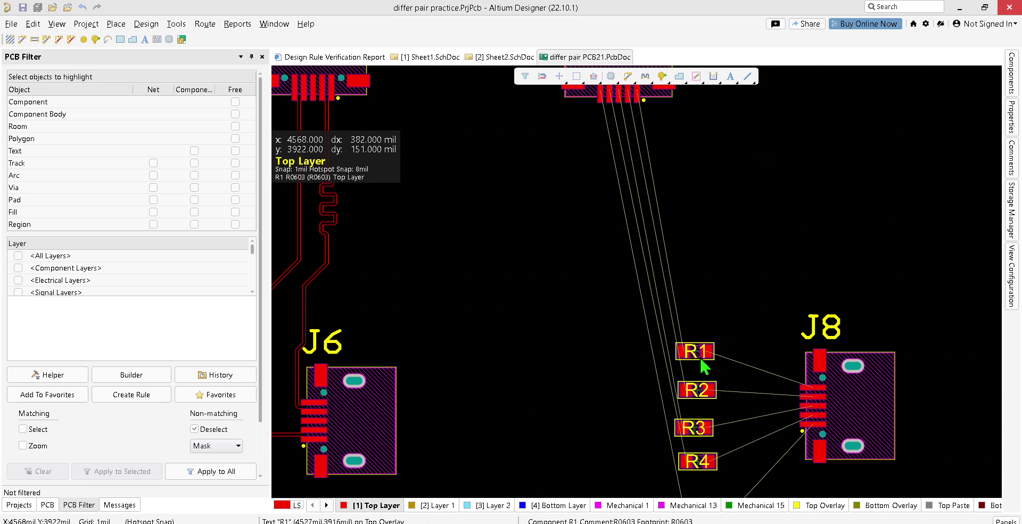
pyautogui.click(707, 370)
pyautogui.moveTo(698, 350); pyautogui.dragTo(731, 325)
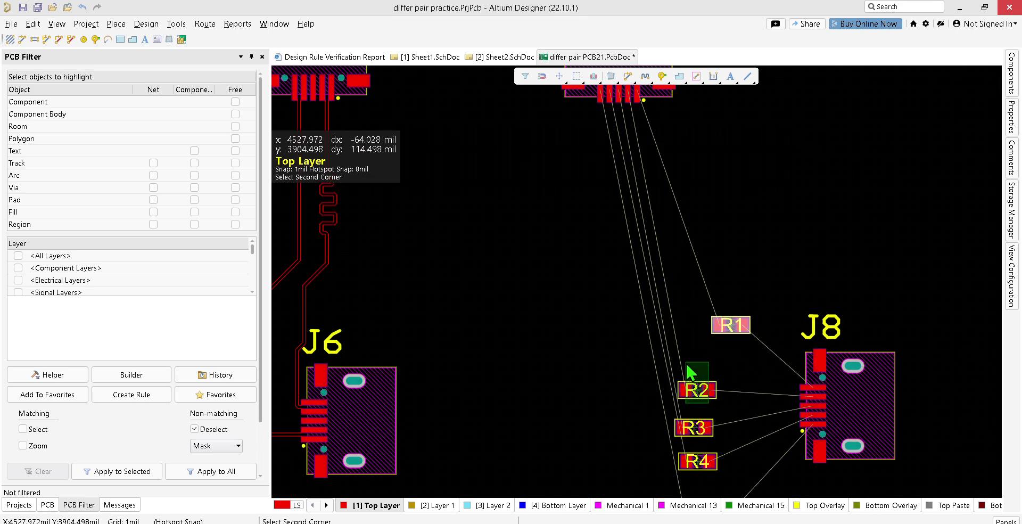
pyautogui.click(710, 396)
pyautogui.moveTo(705, 393); pyautogui.dragTo(730, 360)
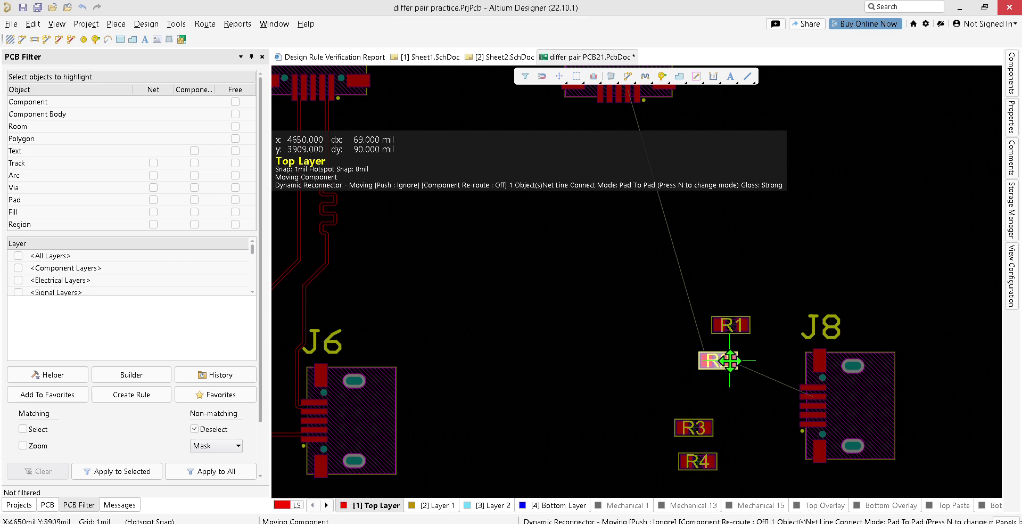
pyautogui.moveTo(730, 360); pyautogui.dragTo(741, 327)
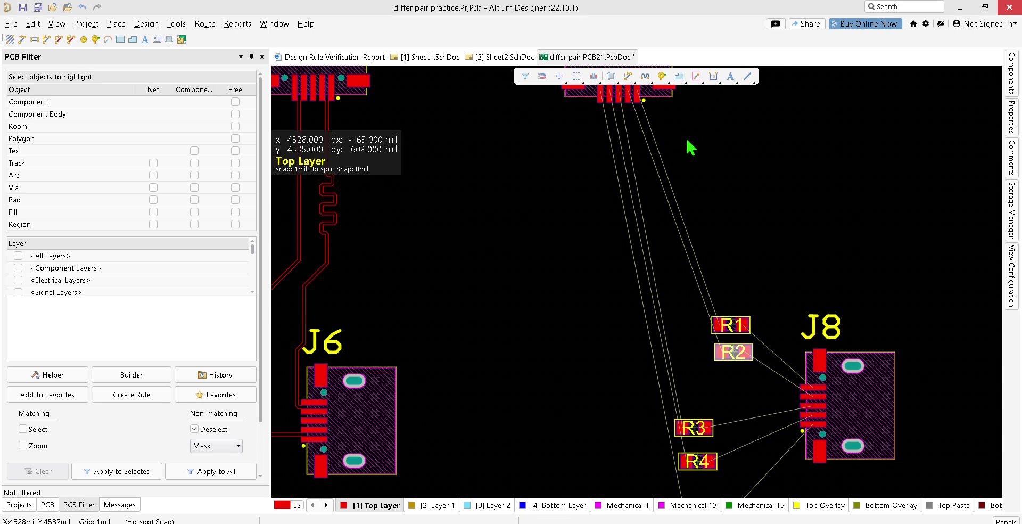
# - Rotate R1 to vertical and place it to the left of R2, and shift J8 slightly down and right
pyautogui.click(730, 327)
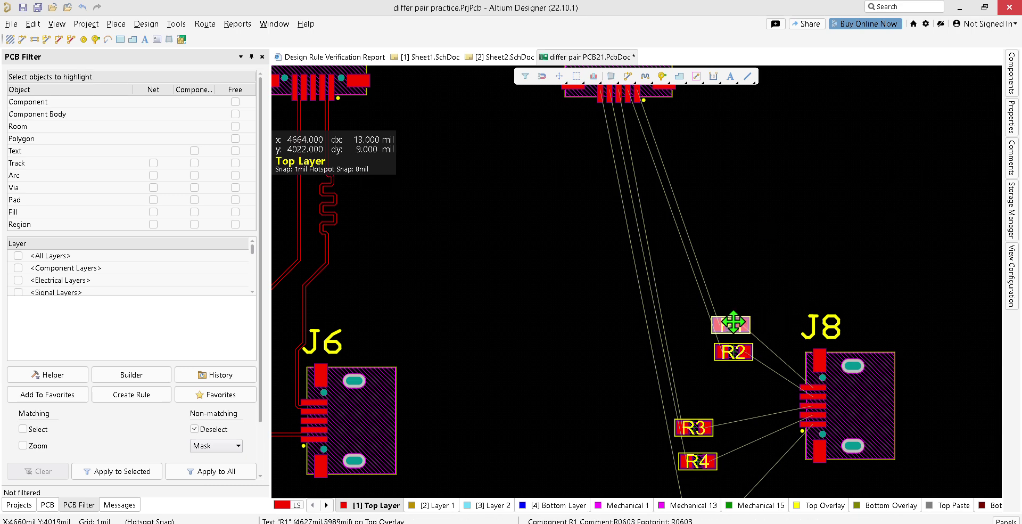
pyautogui.moveTo(731, 325); pyautogui.dragTo(758, 309)
pyautogui.press('space')
pyautogui.press('space')
pyautogui.press('space')
pyautogui.press('space')
pyautogui.press('space')
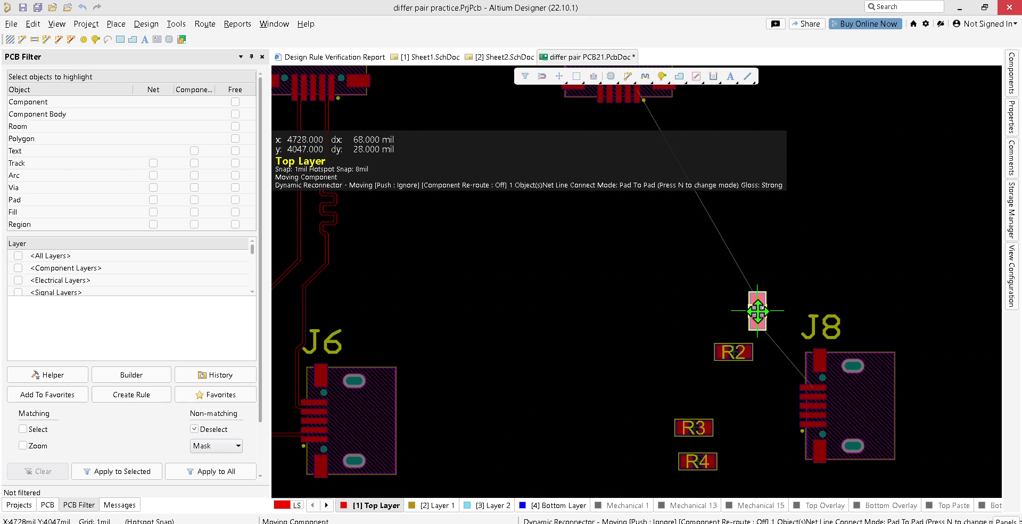
pyautogui.moveTo(757, 311); pyautogui.dragTo(666, 319)
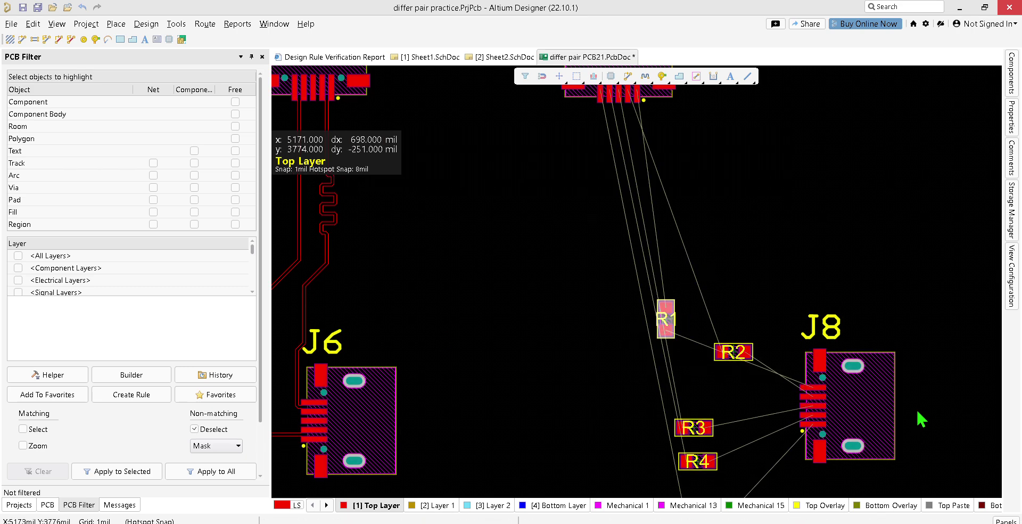
pyautogui.moveTo(881, 421); pyautogui.dragTo(873, 479)
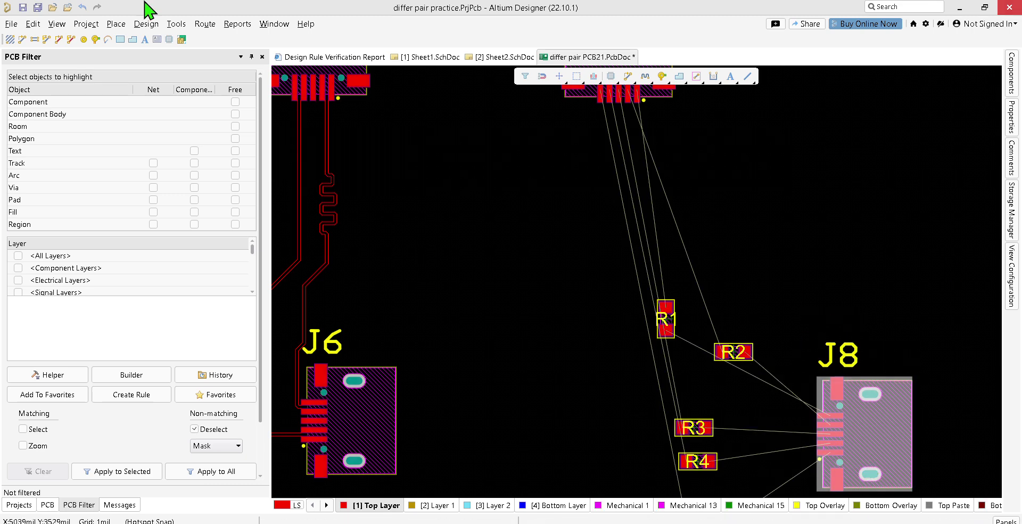
# - Move R2 just below the vertical R1 and R3 below R2, offset slightly to the left
pyautogui.keyDown('ctrl'); pyautogui.scroll(-2, 776, 212); pyautogui.keyUp('ctrl')
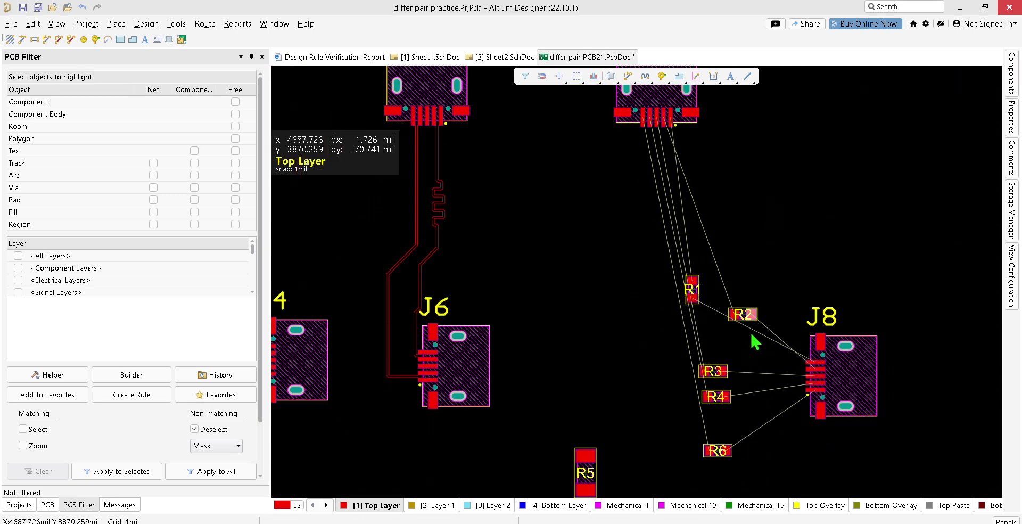
pyautogui.keyDown('ctrl'); pyautogui.scroll(2, 755, 341); pyautogui.keyUp('ctrl')
pyautogui.keyDown('ctrl'); pyautogui.scroll(1, 754, 340); pyautogui.keyUp('ctrl')
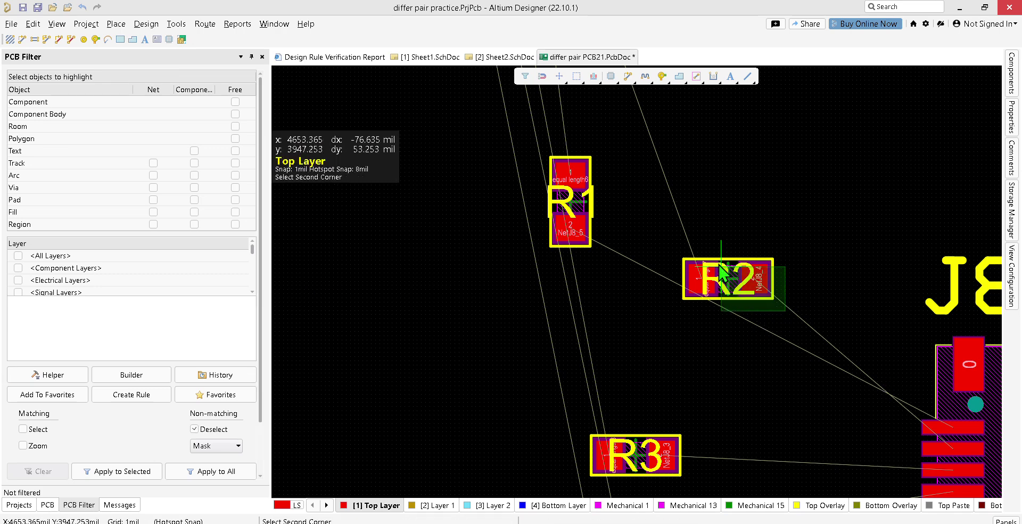
pyautogui.click(747, 295)
pyautogui.moveTo(742, 285); pyautogui.dragTo(576, 293)
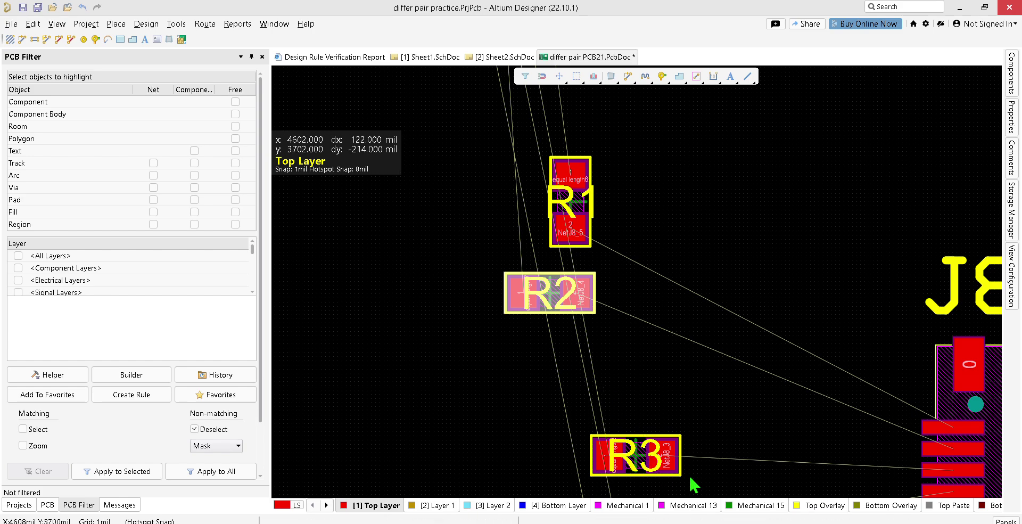
pyautogui.click(659, 452)
pyautogui.moveTo(661, 454); pyautogui.dragTo(541, 366)
# - Move R4 and R6 below R3, each offset further left to continue the staggered resistor row
pyautogui.scroll(-5, 542, 373)
pyautogui.moveTo(676, 366); pyautogui.dragTo(566, 254)
pyautogui.moveTo(645, 321); pyautogui.dragTo(469, 241)
pyautogui.scroll(-3, 753, 468)
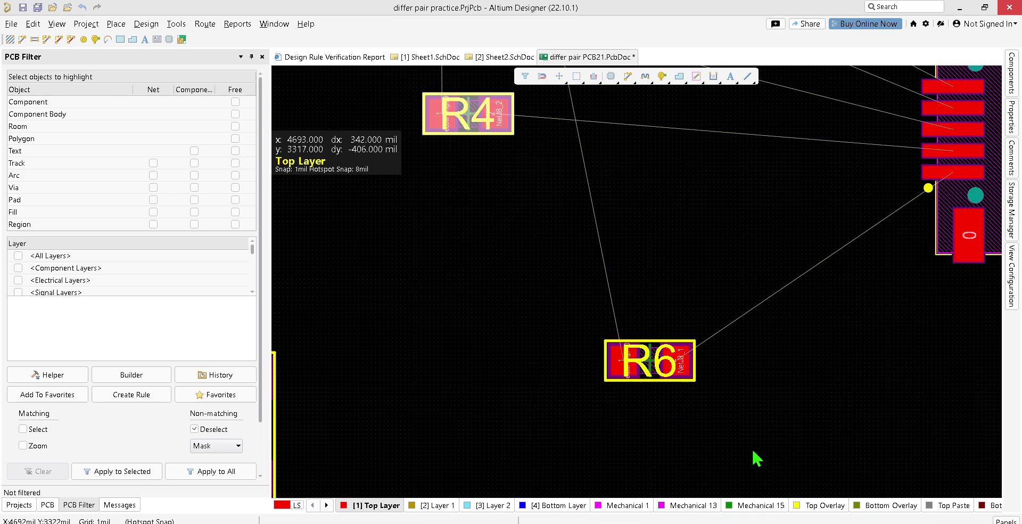
pyautogui.moveTo(738, 418); pyautogui.dragTo(520, 287)
pyautogui.moveTo(646, 367); pyautogui.dragTo(405, 202)
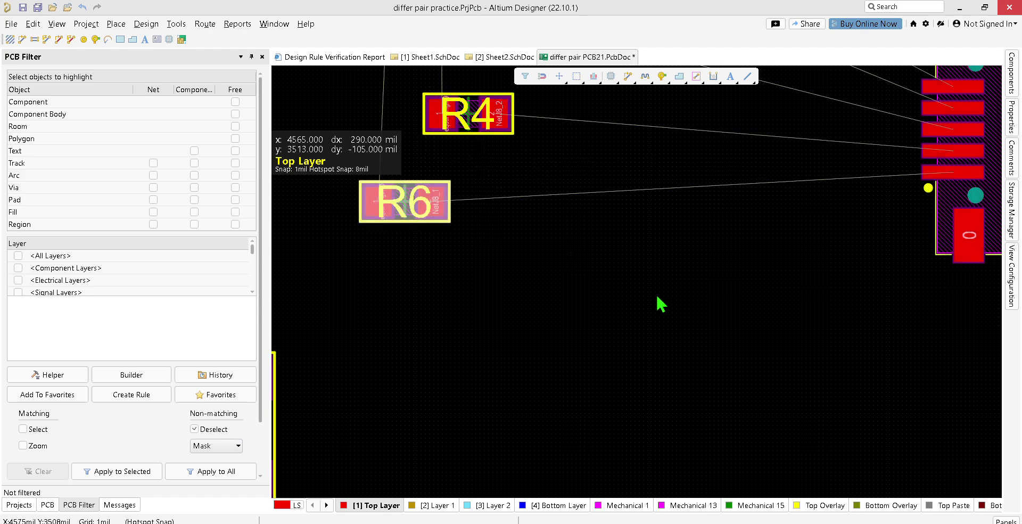
# - Move J8 up and left so it sits closer to the staggered resistors
pyautogui.scroll(7, 692, 330)
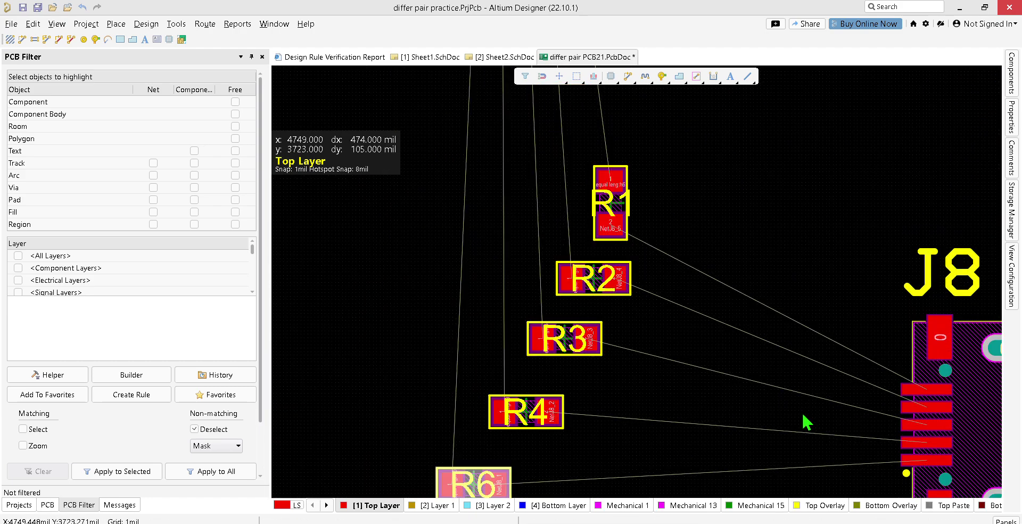
pyautogui.keyDown('ctrl'); pyautogui.scroll(-6, 805, 421); pyautogui.keyUp('ctrl')
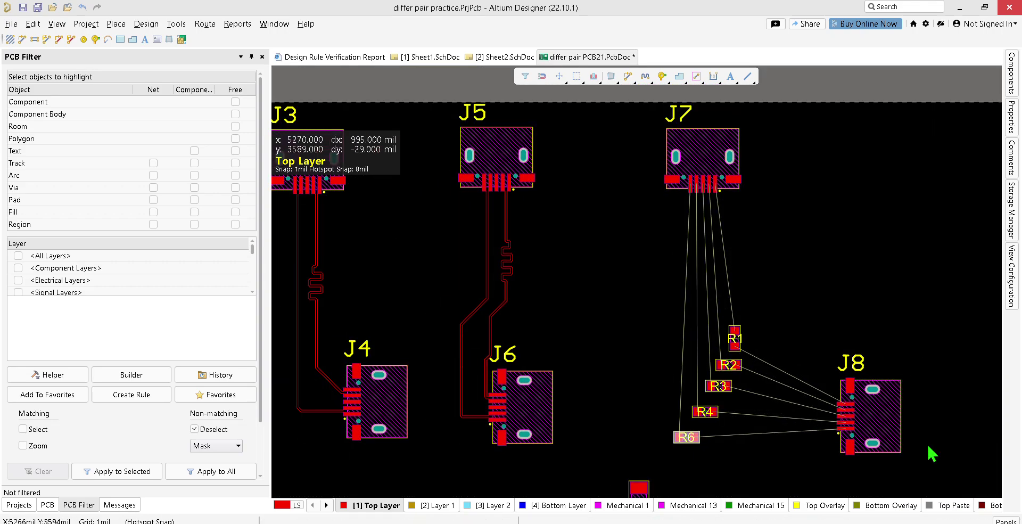
pyautogui.moveTo(881, 420); pyautogui.dragTo(824, 367)
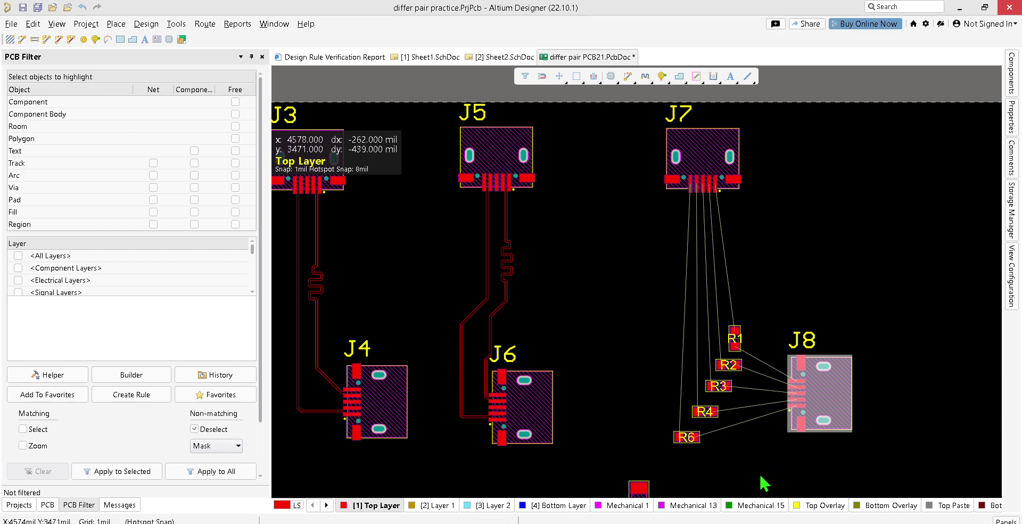
# - Shift R2, R3, R4 and R6 together about 24 mil toward J8, try rotating the group, place it with the resistors horizontal, and deselect it
pyautogui.moveTo(750, 463); pyautogui.dragTo(664, 362)
pyautogui.moveTo(702, 411)
pyautogui.mouseDown()
pyautogui.moveTo(671, 406)
pyautogui.moveTo(719, 405)
pyautogui.moveTo(707, 411)
pyautogui.mouseUp()
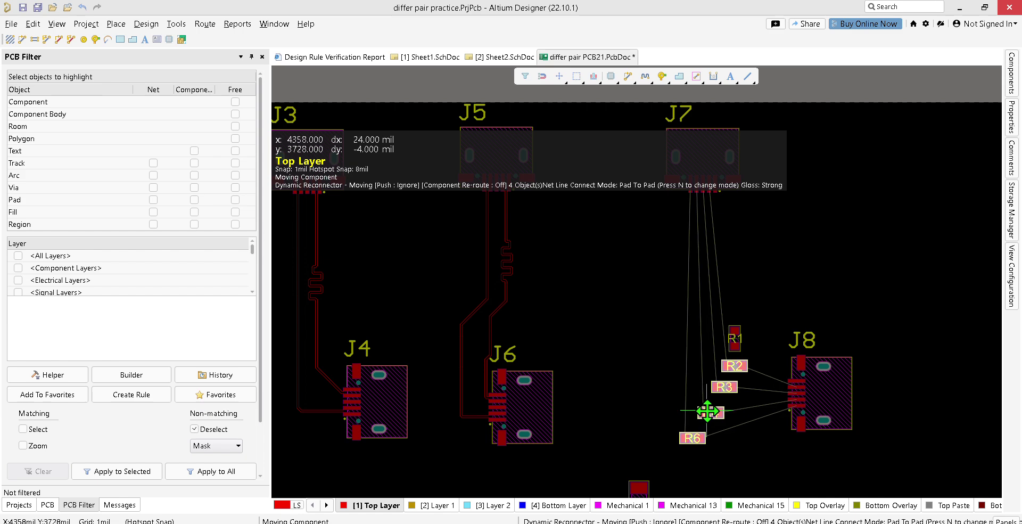
pyautogui.press('space')
pyautogui.press('space')
pyautogui.press('space')
pyautogui.press('space')
pyautogui.press('space')
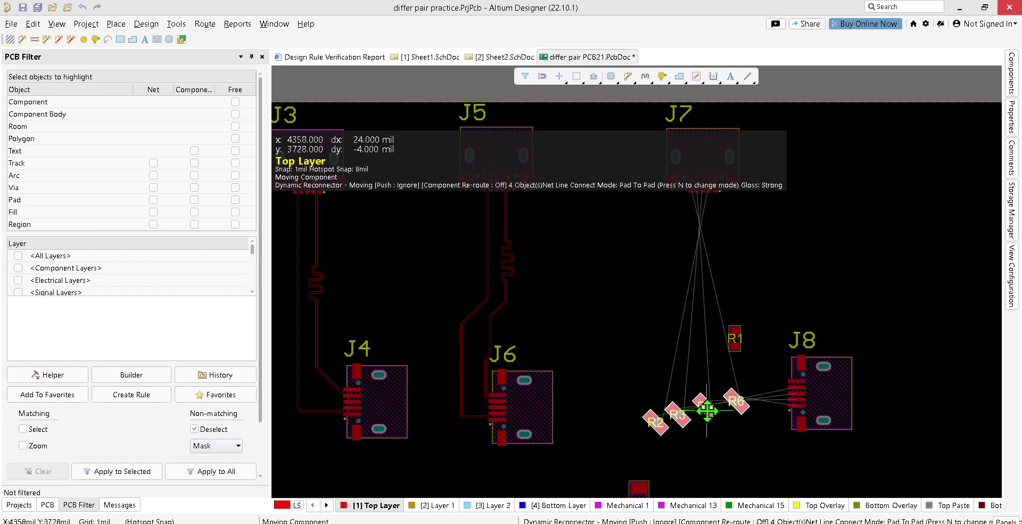
pyautogui.press('space')
pyautogui.press('space')
pyautogui.press('space')
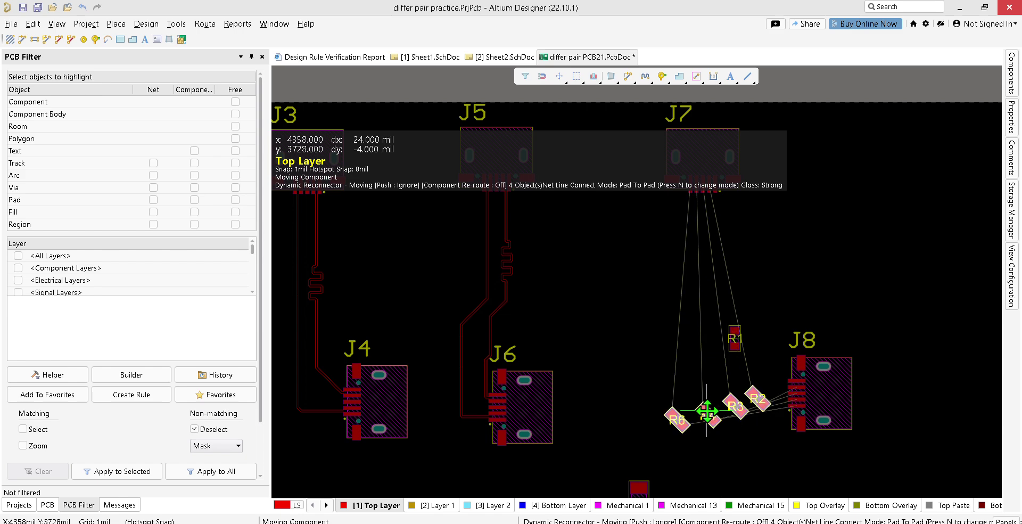
pyautogui.press('space')
pyautogui.press('space')
pyautogui.press('space')
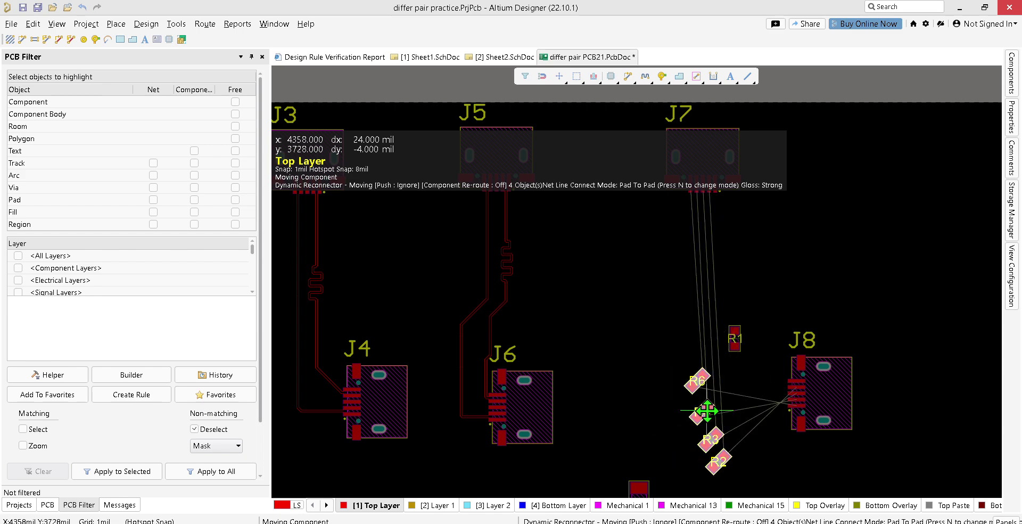
pyautogui.press('space')
pyautogui.press('space')
pyautogui.press('space')
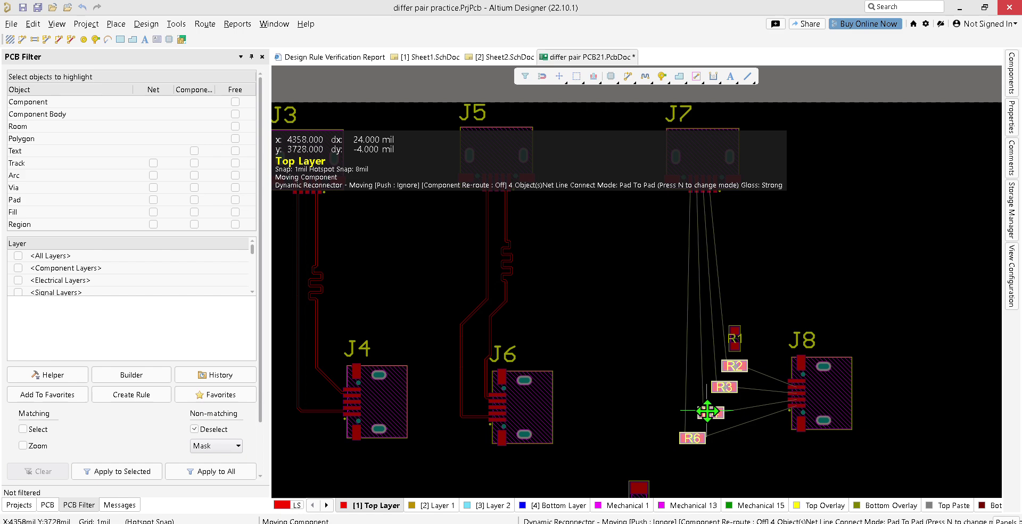
pyautogui.click(706, 411)
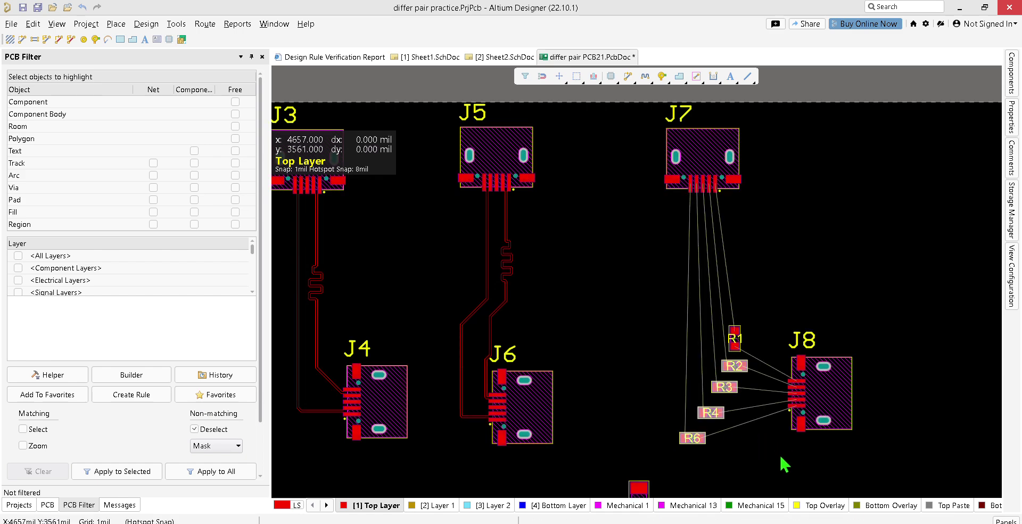
pyautogui.click(781, 458)
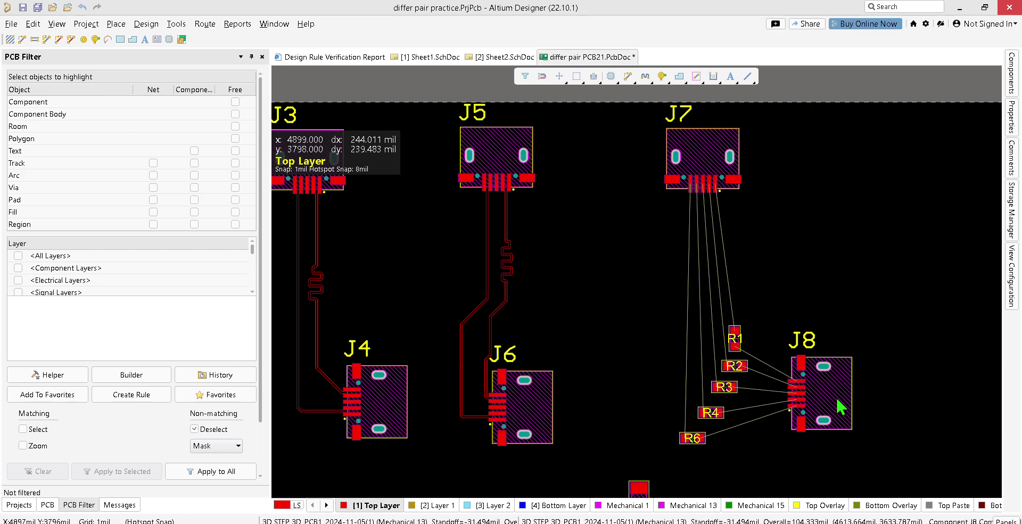
# - Move J8 farther right of the resistors, and move R1 toward it at about 4848, 3972 mil, rotated to horizontal
pyautogui.moveTo(832, 398); pyautogui.dragTo(965, 381)
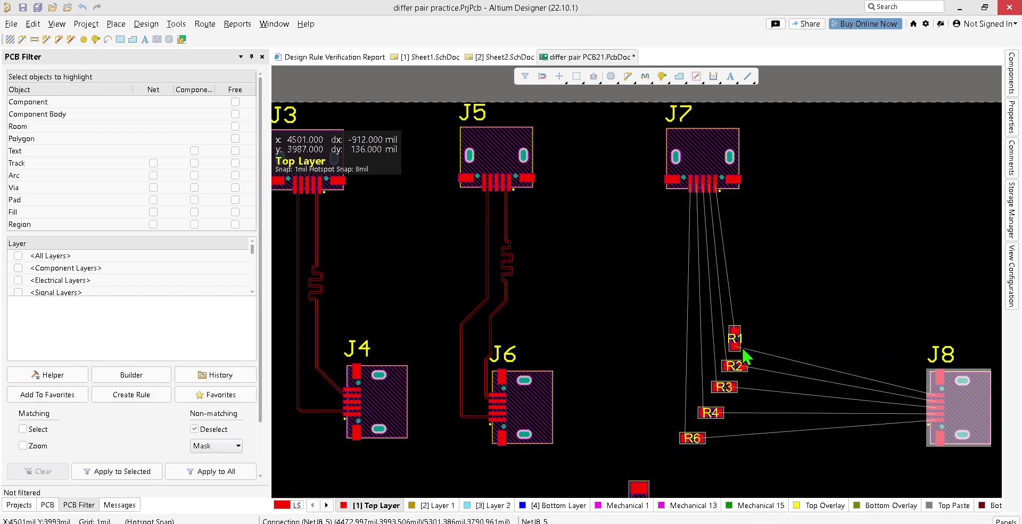
pyautogui.moveTo(774, 330); pyautogui.dragTo(825, 350)
pyautogui.press('space')
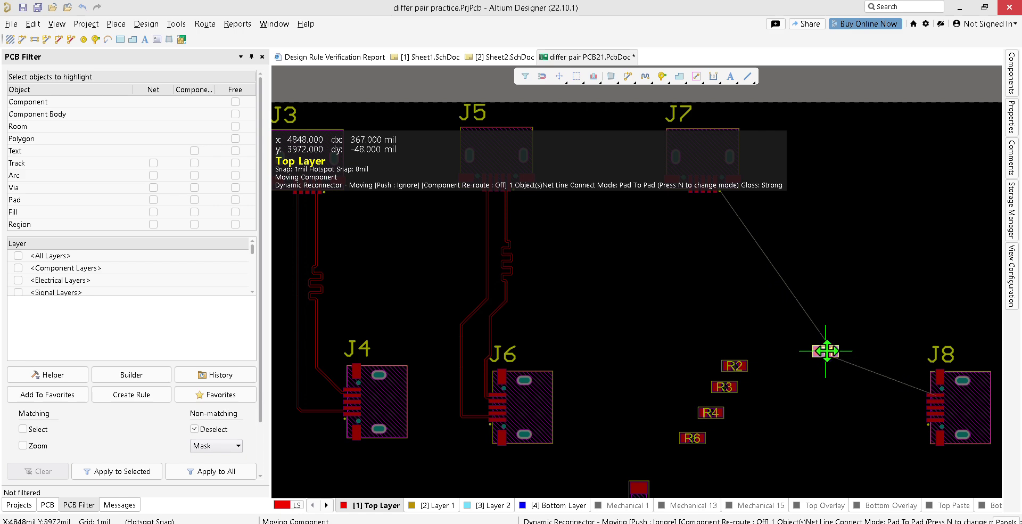
# - Gather the resistors between J7 and J8, placing R2 directly beneath R1 and shifting R3, R4 and R6 together toward them
pyautogui.moveTo(825, 350); pyautogui.dragTo(827, 351)
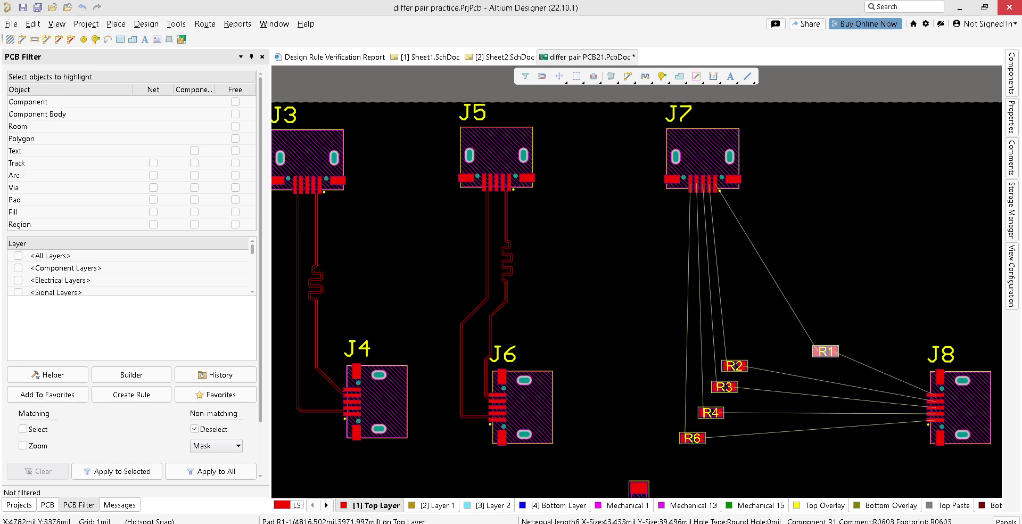
pyautogui.click(643, 76)
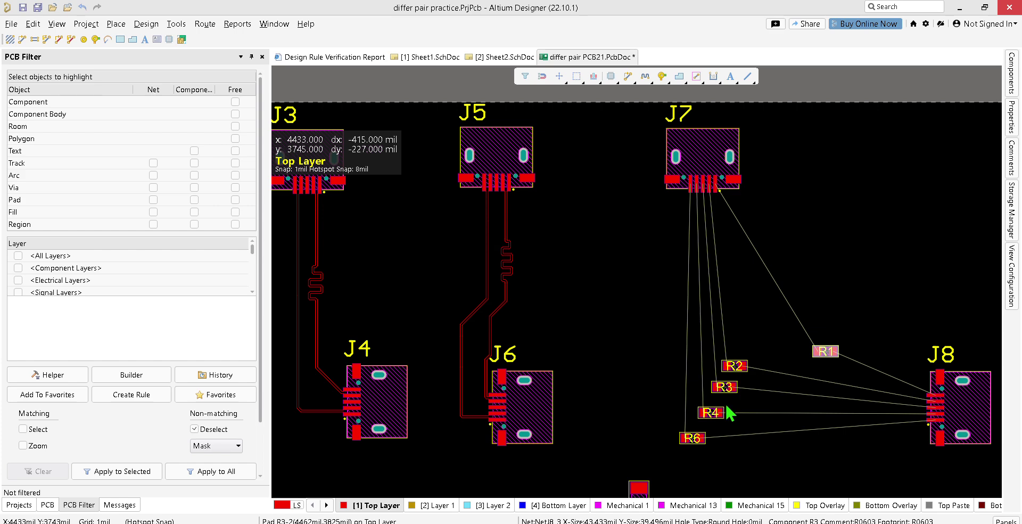
pyautogui.click(763, 337)
pyautogui.click(734, 372)
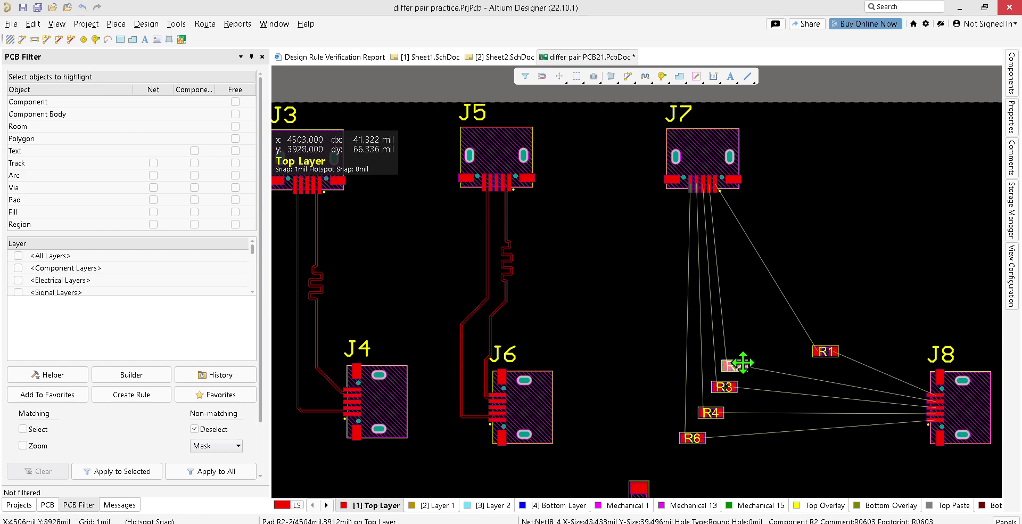
pyautogui.moveTo(743, 368); pyautogui.dragTo(833, 364)
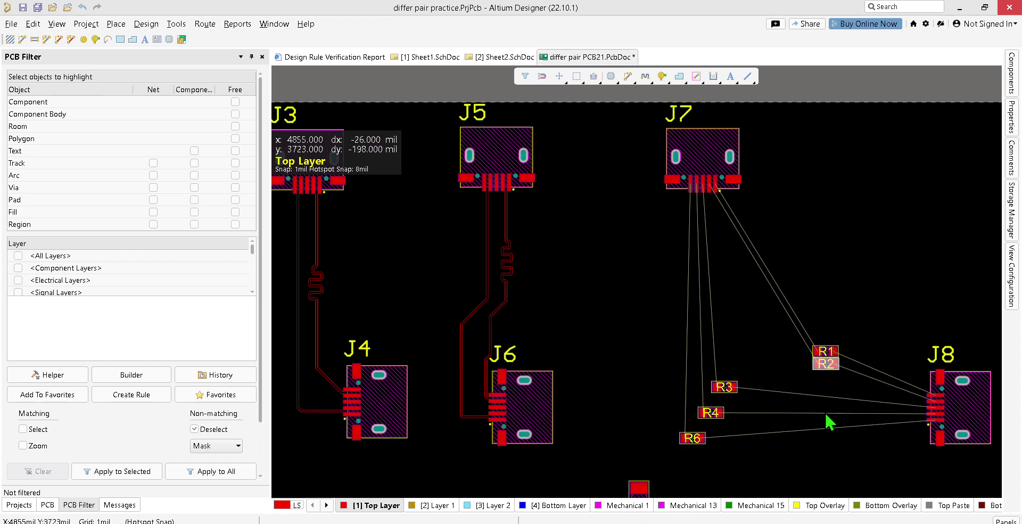
pyautogui.moveTo(755, 359); pyautogui.dragTo(688, 463)
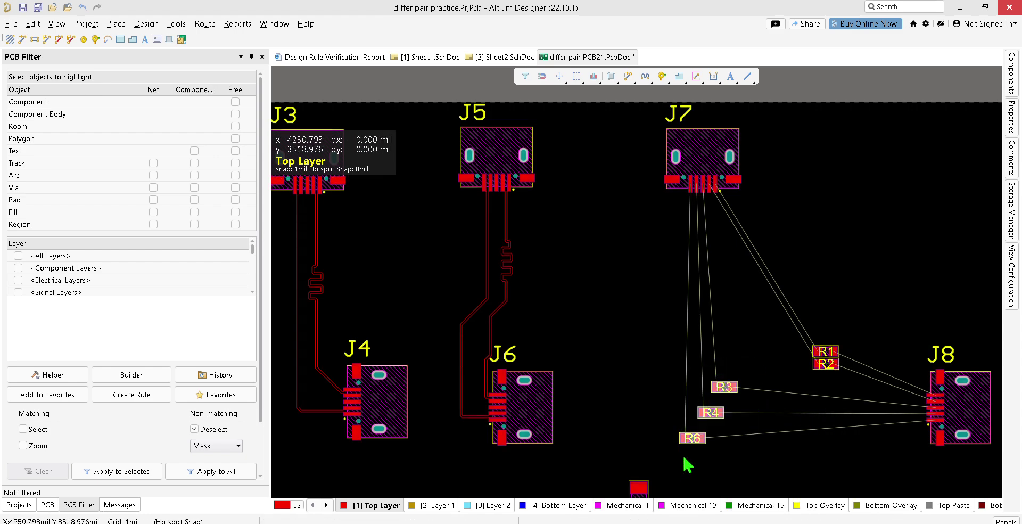
pyautogui.moveTo(707, 412); pyautogui.dragTo(809, 405)
# - Select resistors R1, R2, R3, R4 and R6 and examine their shared component properties, including area and type
pyautogui.moveTo(832, 456); pyautogui.dragTo(768, 290)
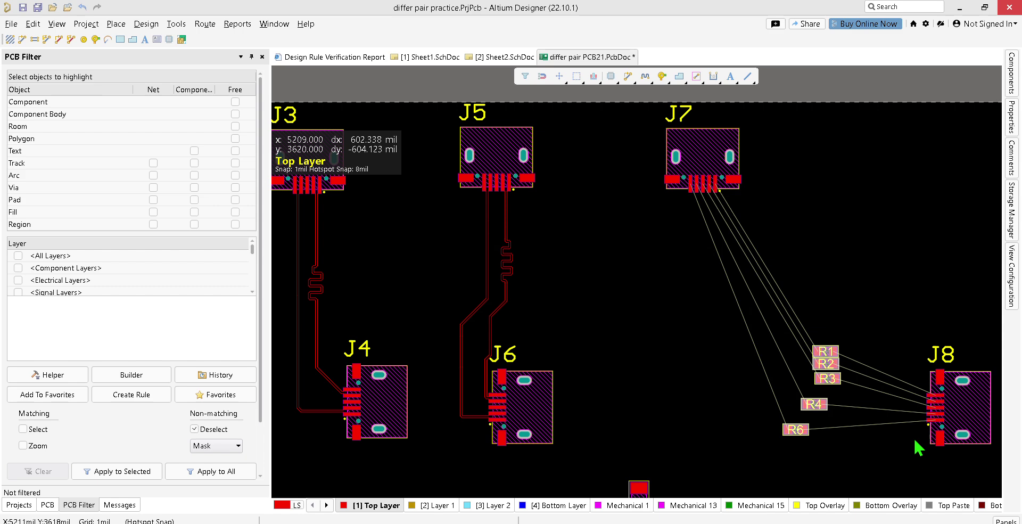
pyautogui.click(145, 24)
pyautogui.moveTo(116, 24)
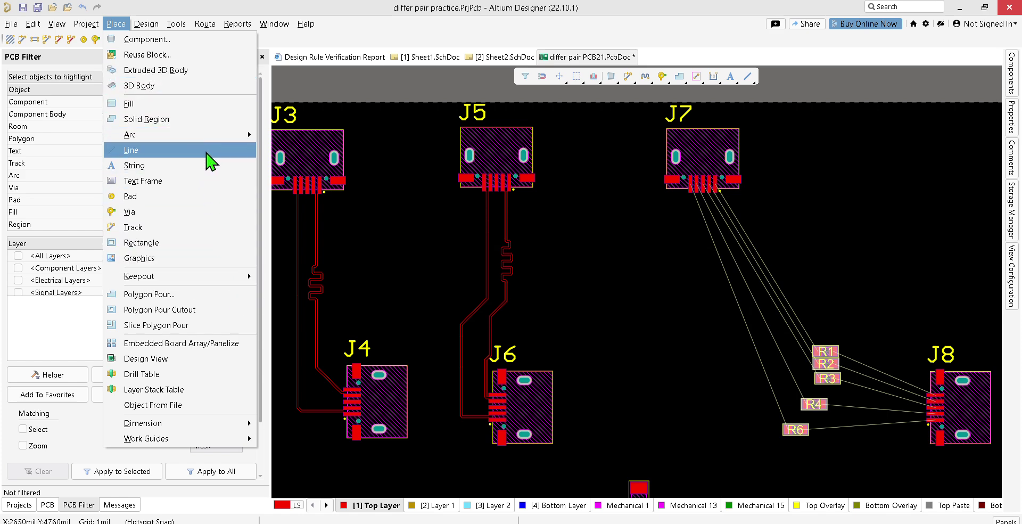
pyautogui.moveTo(25, 23)
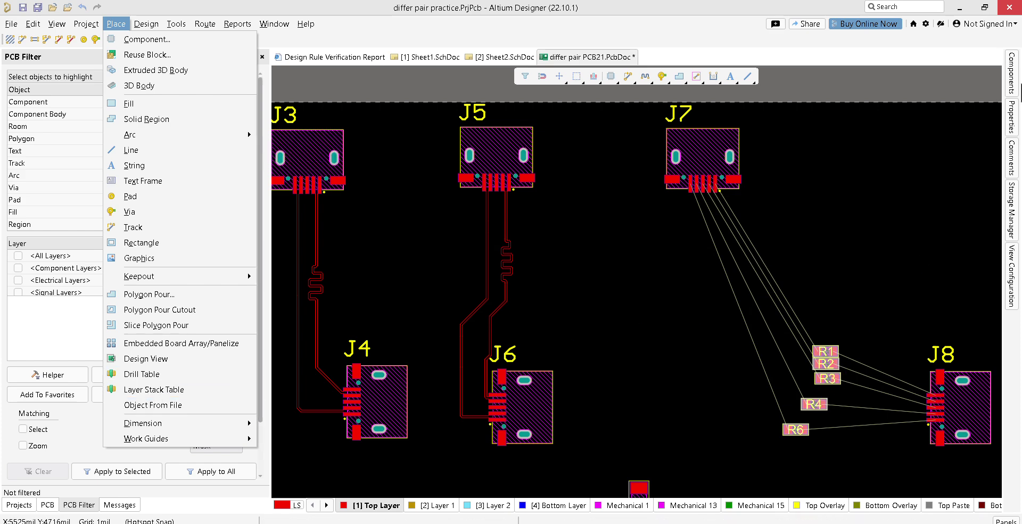
pyautogui.click(1014, 130)
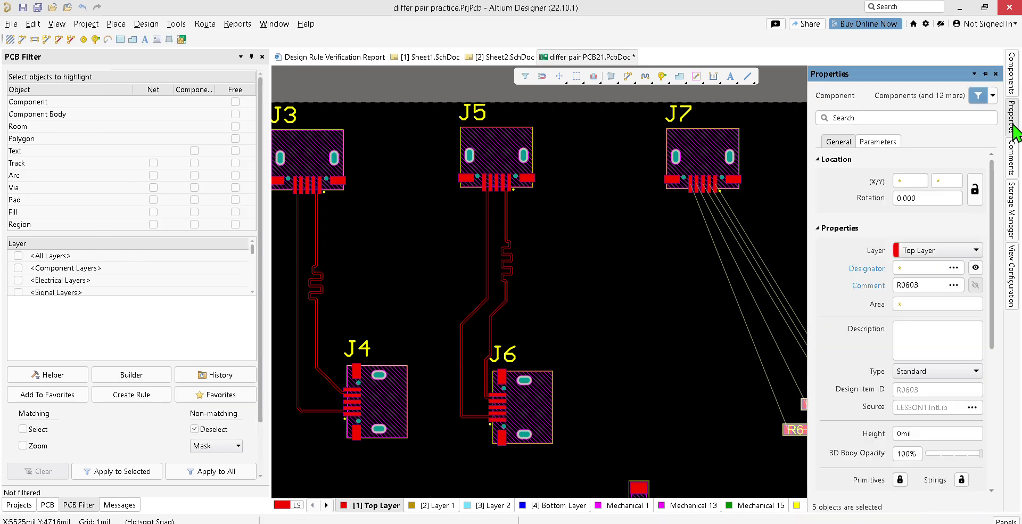
pyautogui.click(978, 303)
pyautogui.doubleClick(978, 304)
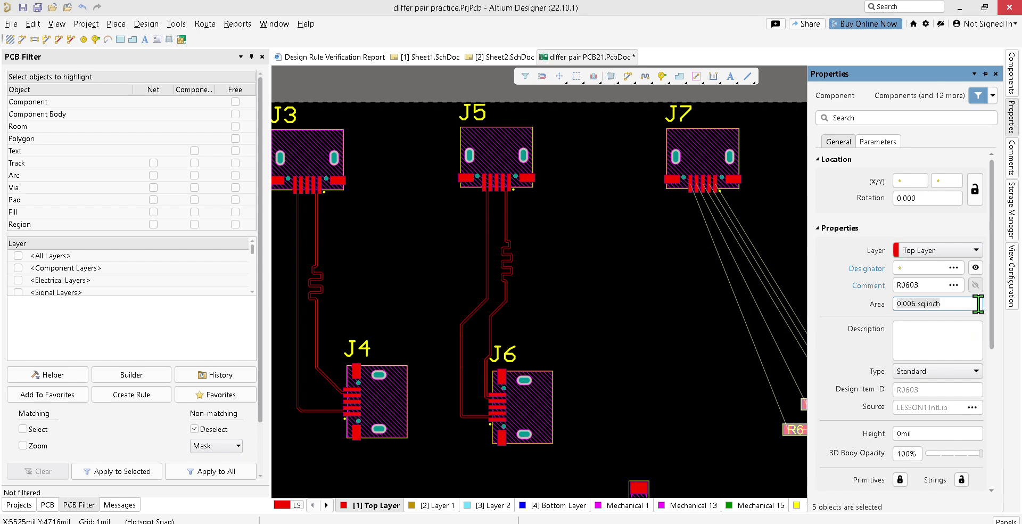
pyautogui.click(972, 364)
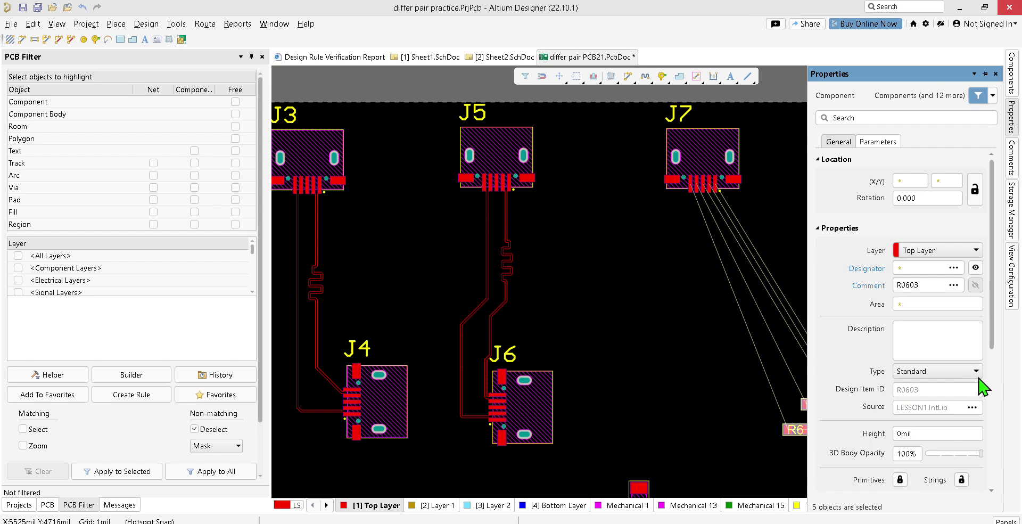
pyautogui.click(977, 373)
pyautogui.click(978, 373)
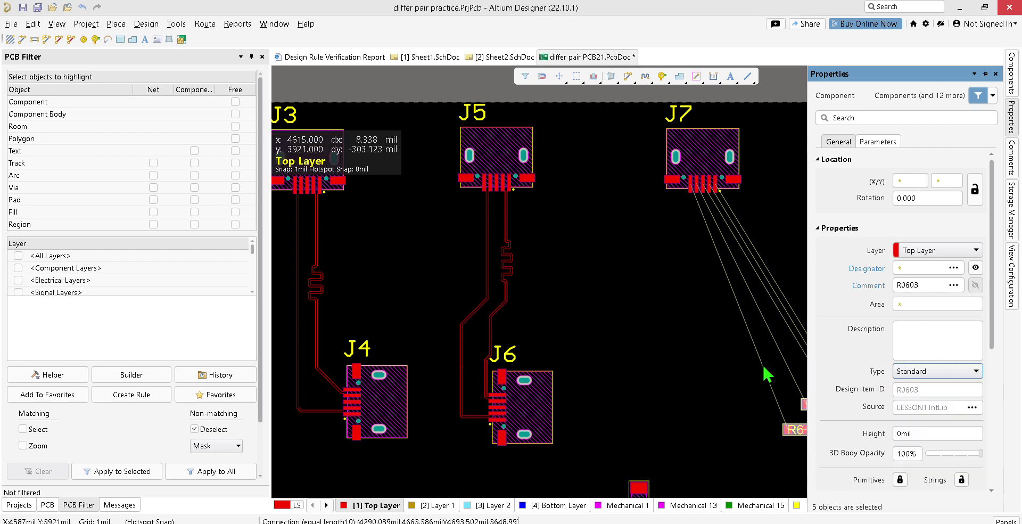
pyautogui.click(690, 368)
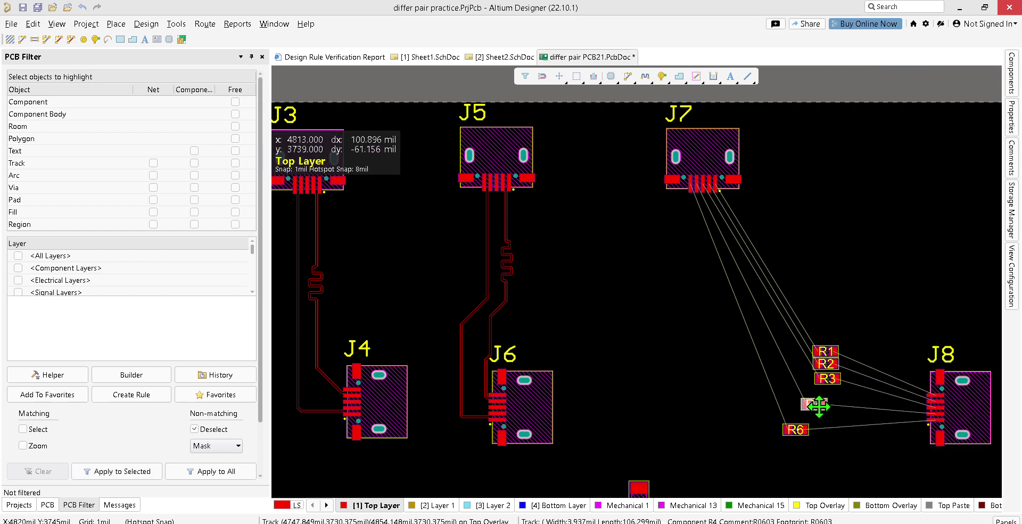
# - Stack R4 and R6 beneath R3 to complete the resistor column, and move connector J8 up so its pads face the resistors
pyautogui.moveTo(814, 405); pyautogui.dragTo(841, 393)
pyautogui.moveTo(810, 441); pyautogui.dragTo(747, 377)
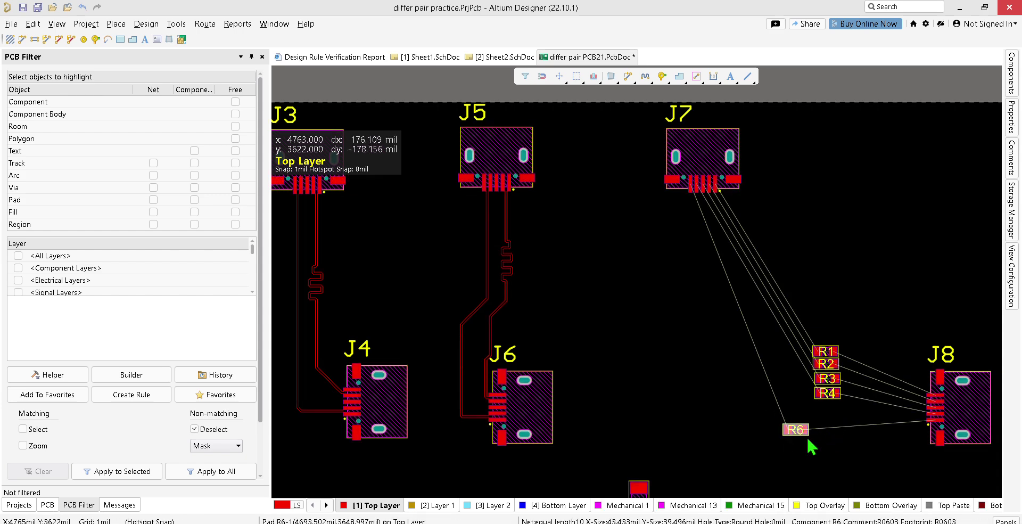
pyautogui.moveTo(803, 430); pyautogui.dragTo(838, 408)
pyautogui.click(839, 436)
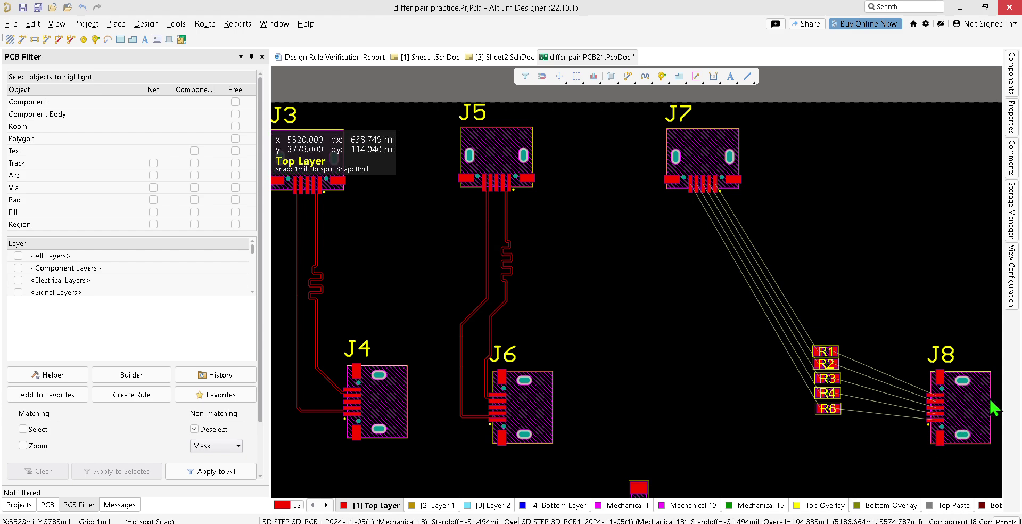
pyautogui.moveTo(964, 407)
pyautogui.mouseDown()
pyautogui.moveTo(943, 409)
pyautogui.moveTo(975, 392)
pyautogui.mouseUp()
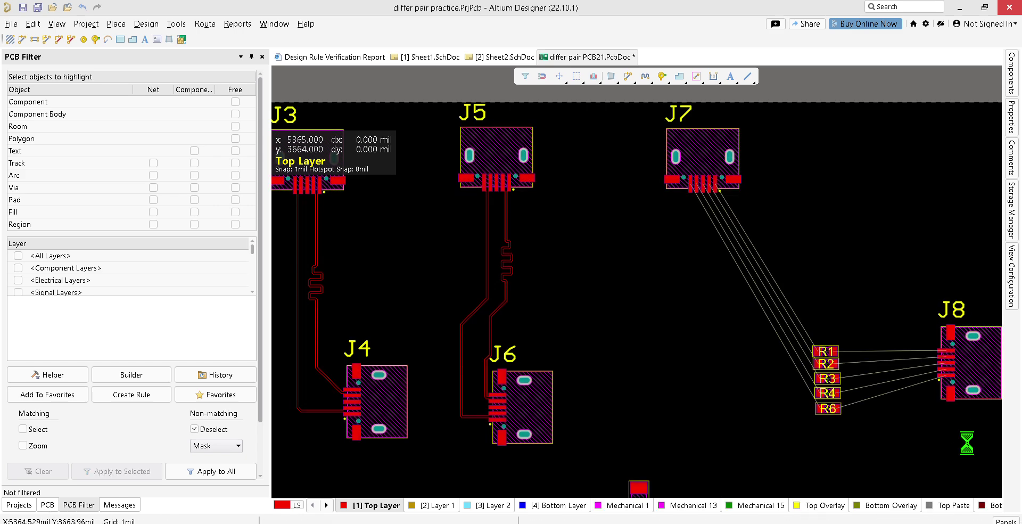
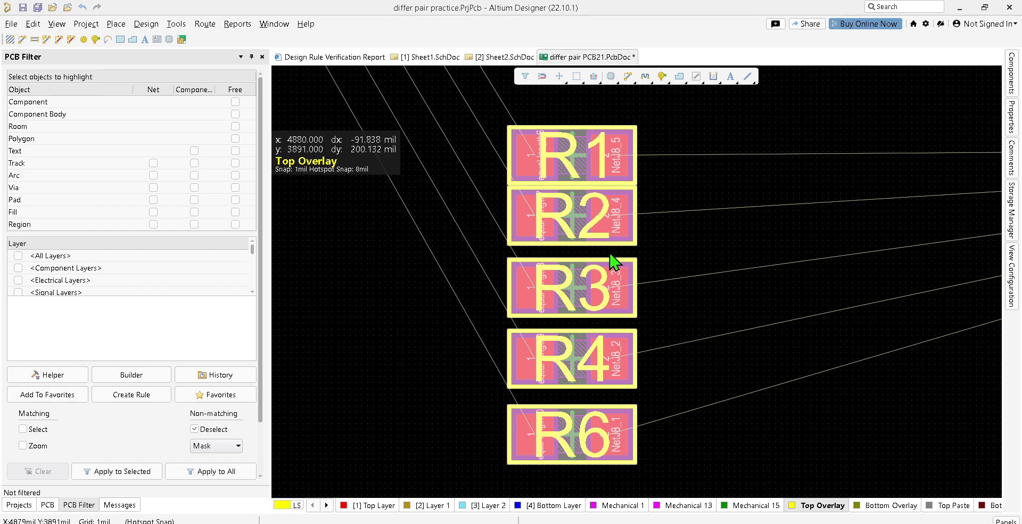
# - Select all components similar to resistor R2 with Find Similar Objects, keeping the default matching criteria
pyautogui.rightClick(586, 226)
pyautogui.click(598, 234)
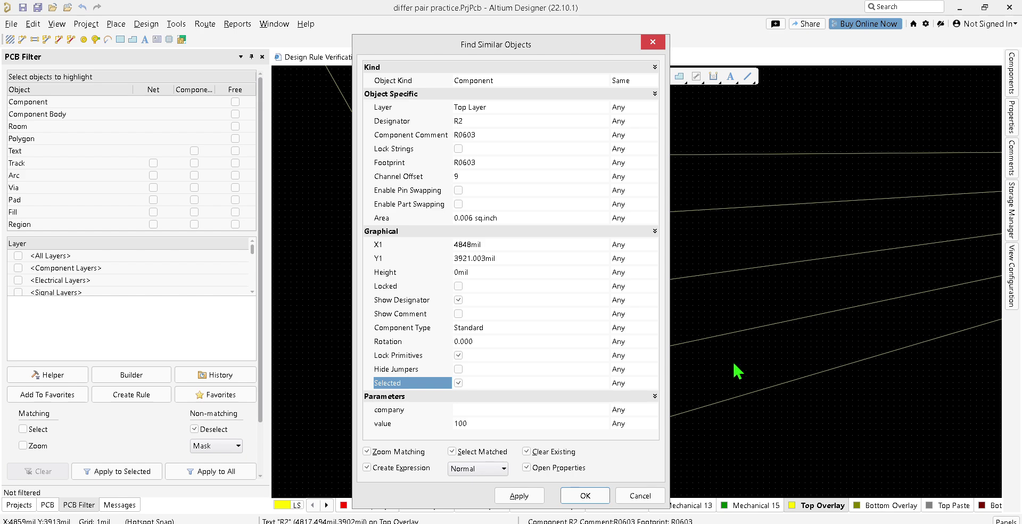
pyautogui.click(587, 497)
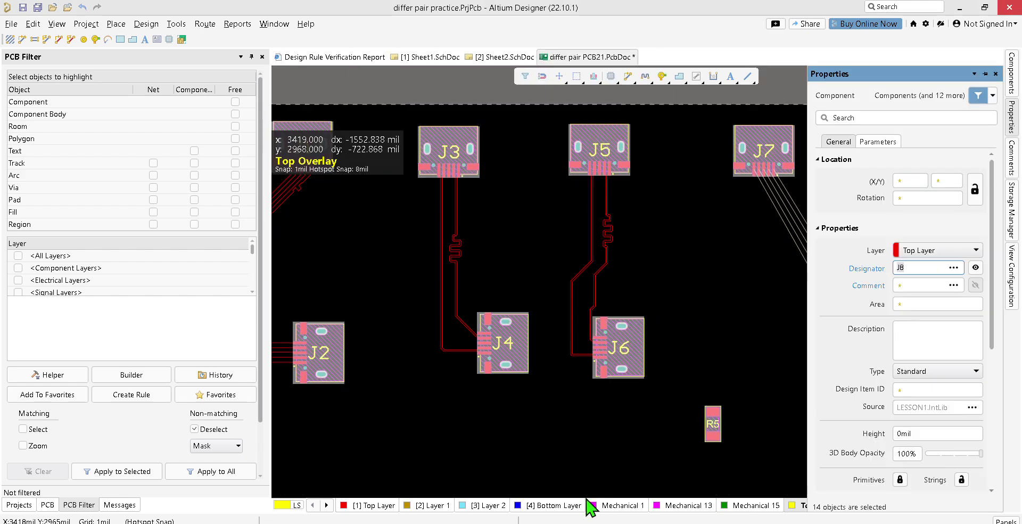
pyautogui.click(724, 457)
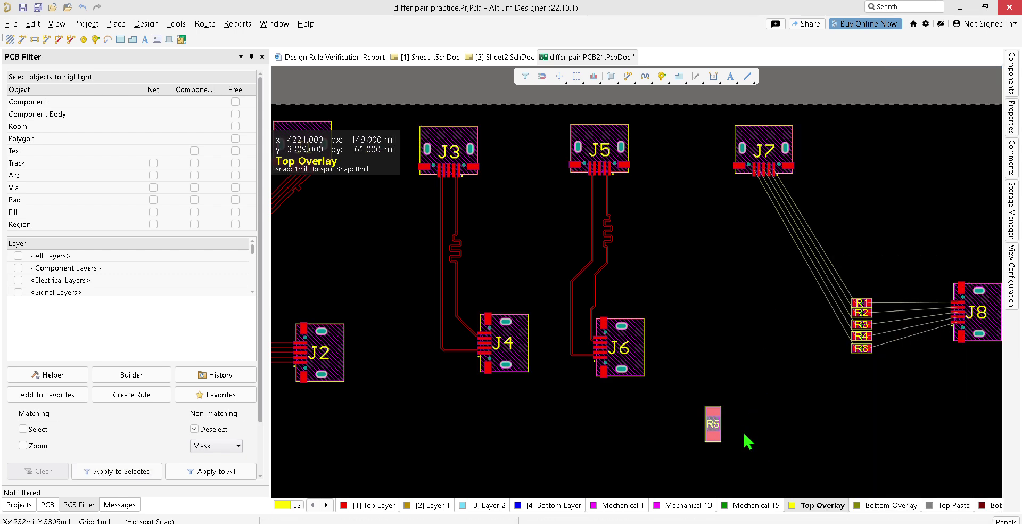
# - Select all text objects similar to R5's designator with Find Similar Objects, keeping the default matching criteria
pyautogui.keyDown('ctrl'); pyautogui.scroll(4, 745, 421); pyautogui.keyUp('ctrl')
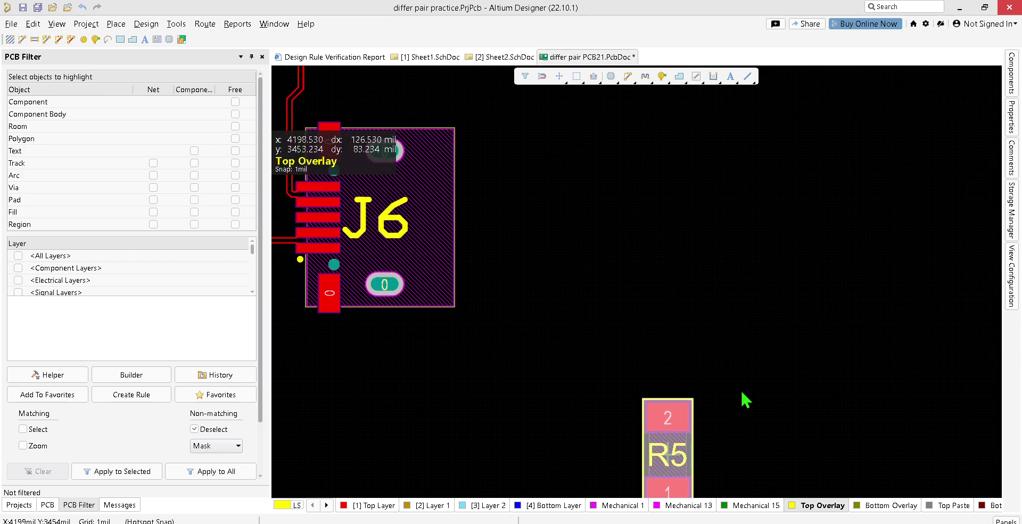
pyautogui.click(662, 453)
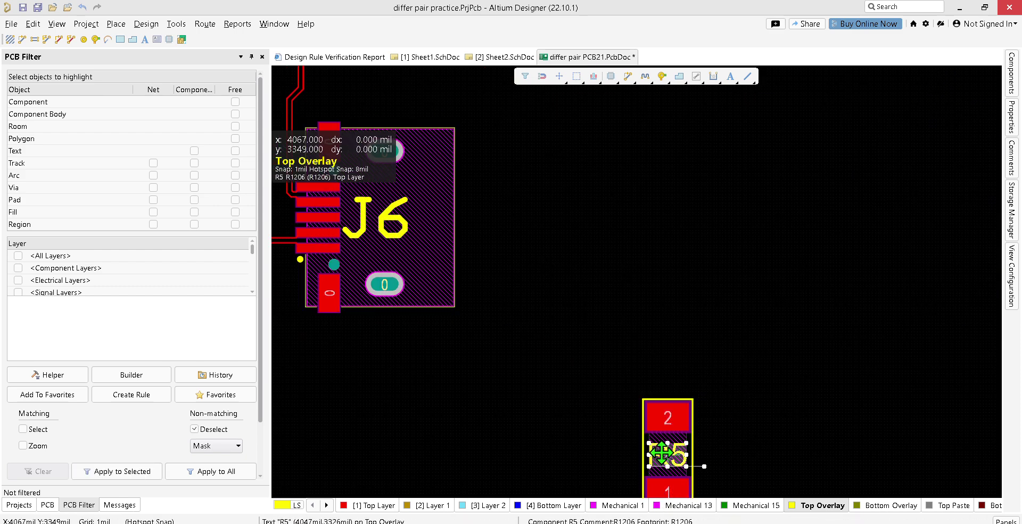
pyautogui.rightClick(662, 453)
pyautogui.click(711, 153)
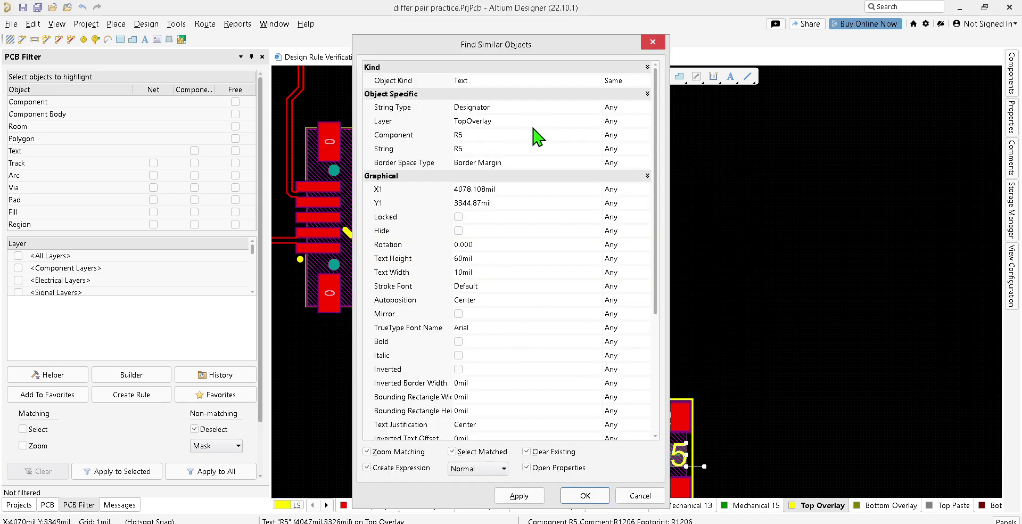
pyautogui.click(515, 499)
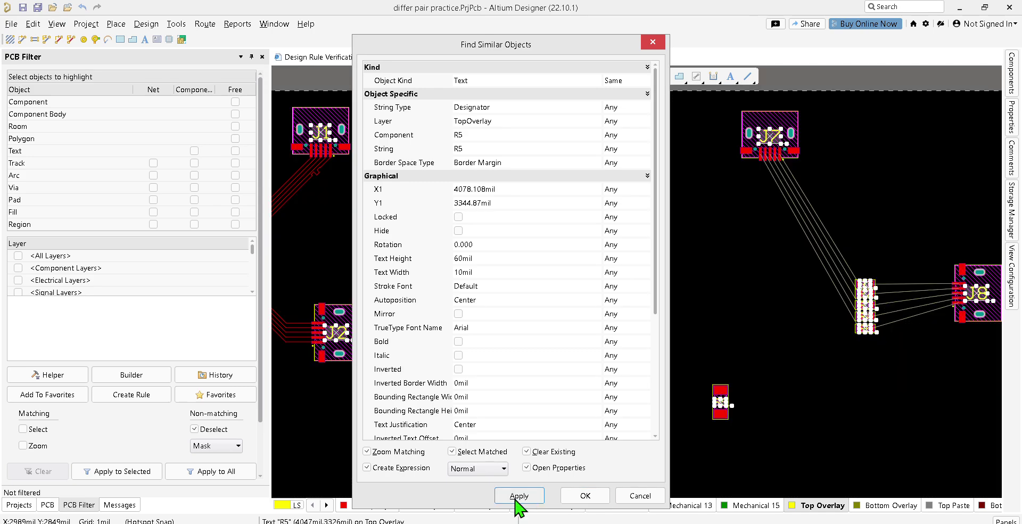
pyautogui.click(583, 497)
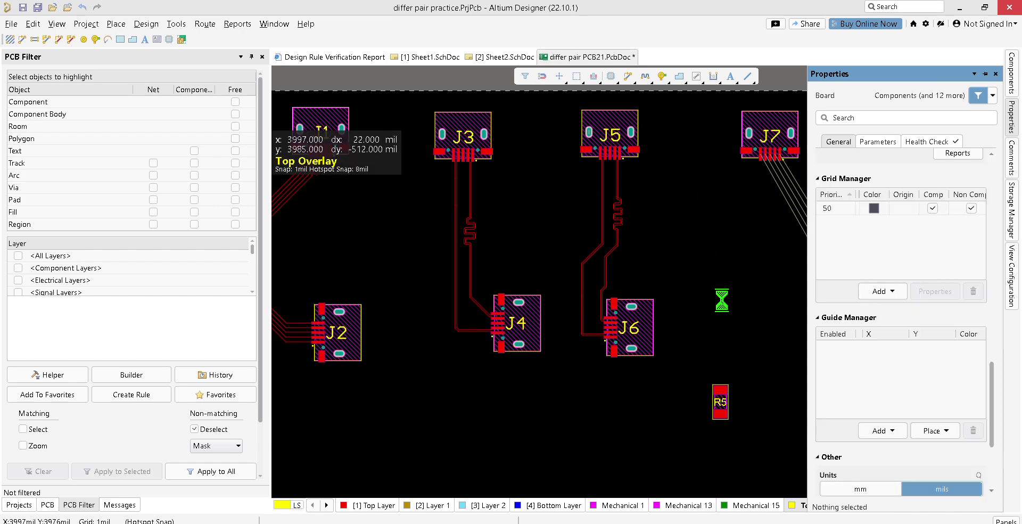
pyautogui.moveTo(888, 356); pyautogui.dragTo(838, 240)
pyautogui.click(33, 24)
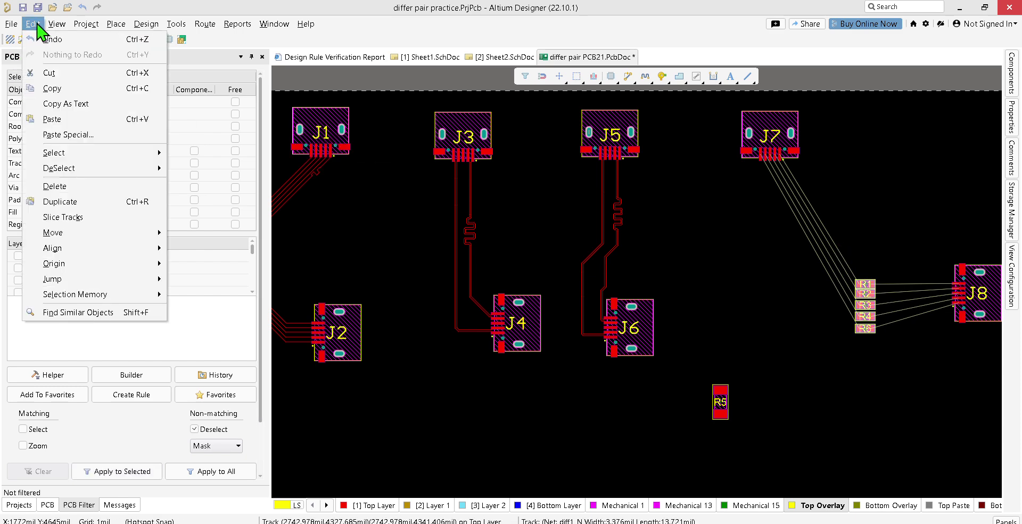
pyautogui.moveTo(116, 250)
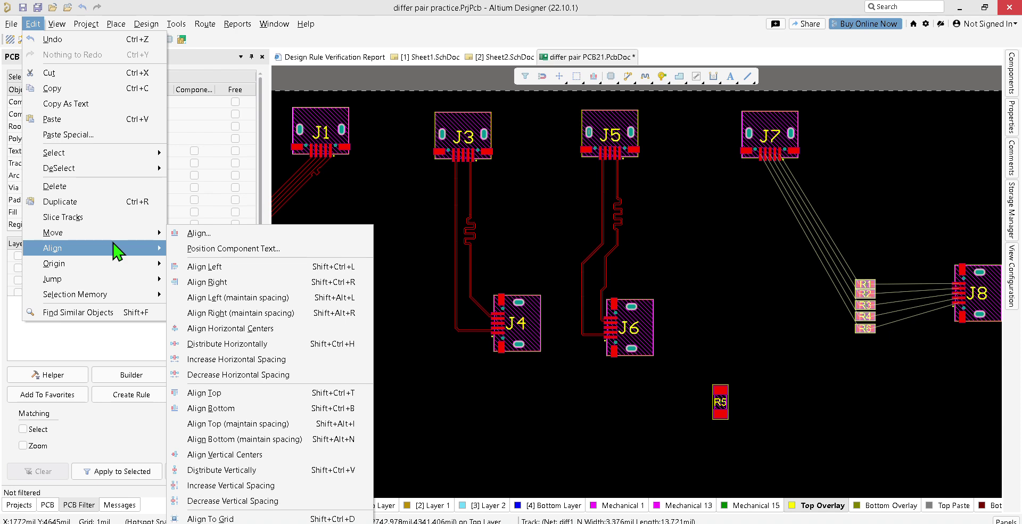
pyautogui.press('Escape')
pyautogui.press('Escape')
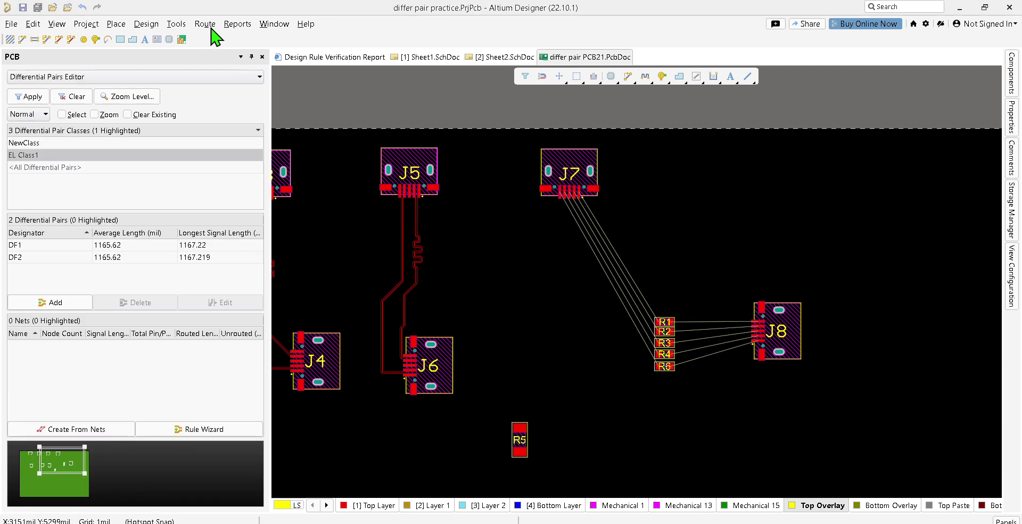
# - Start the xSignals Multi-Chip Wizard and choose Custom Multi-Component Interconnect as the circuit type
pyautogui.click(176, 26)
pyautogui.moveTo(154, 31)
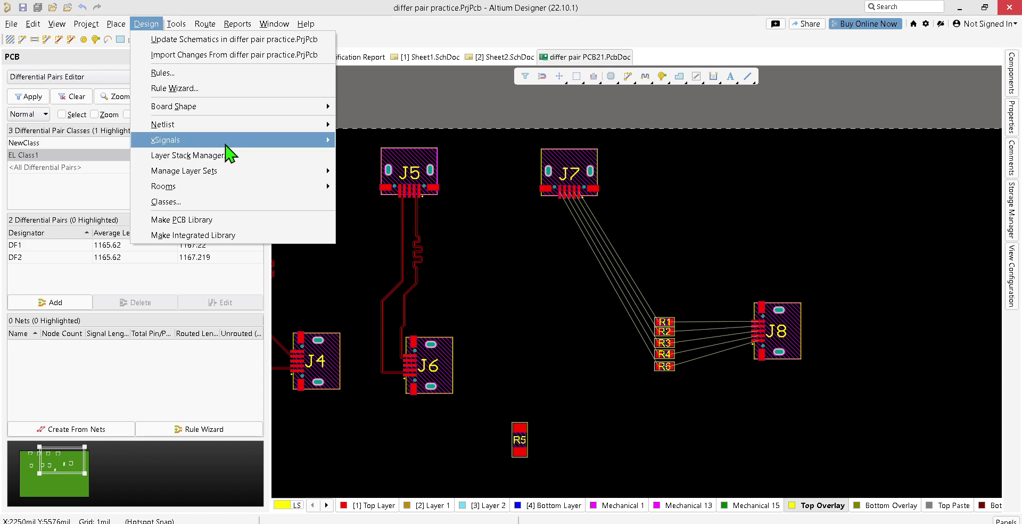
pyautogui.click(386, 154)
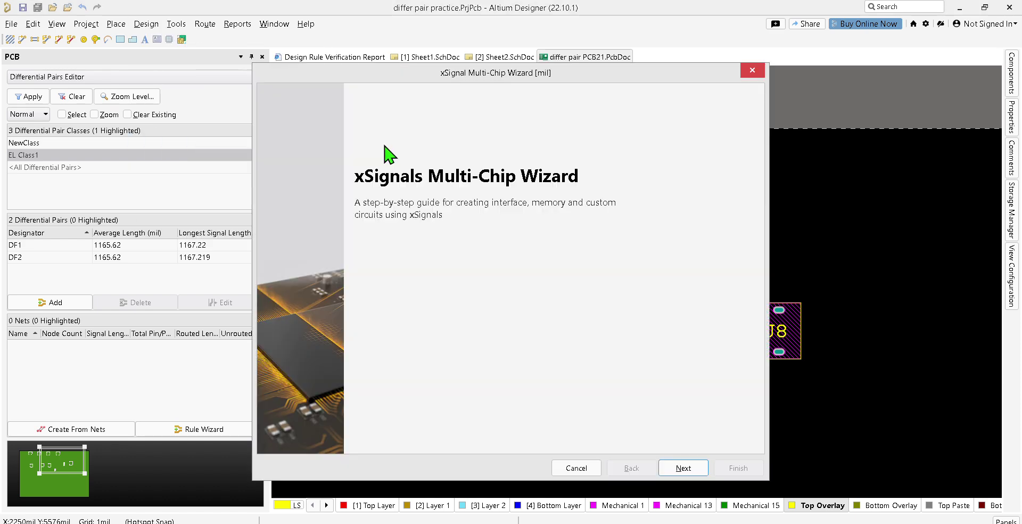
pyautogui.click(683, 468)
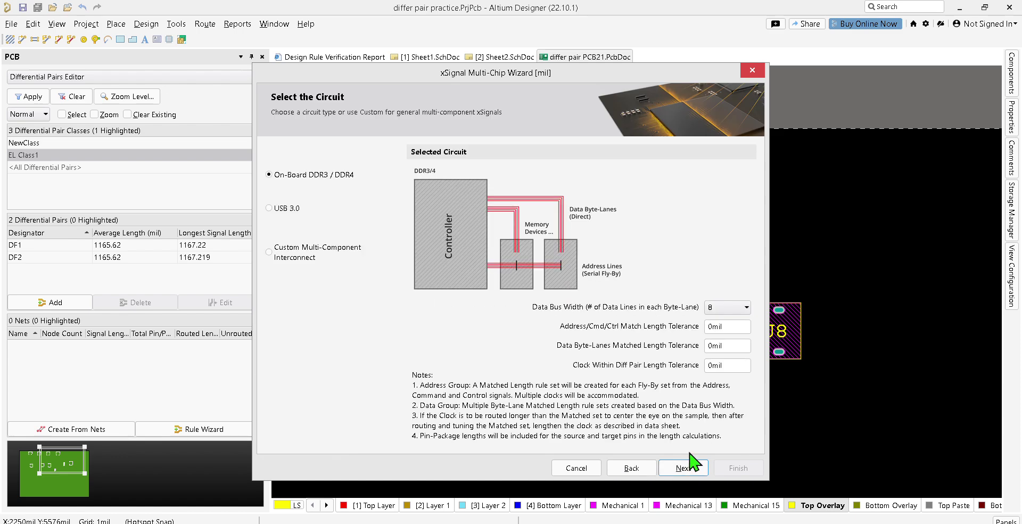
pyautogui.click(285, 210)
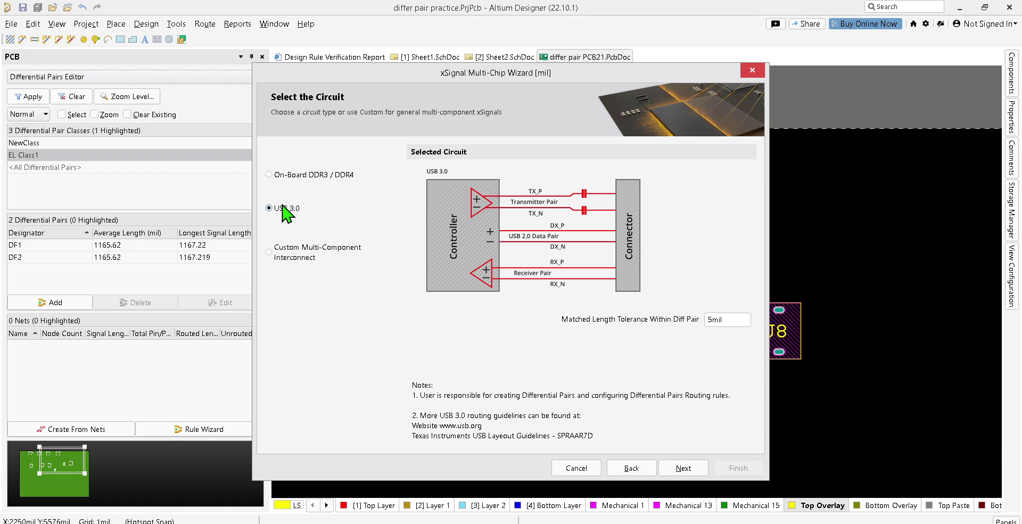
pyautogui.click(294, 256)
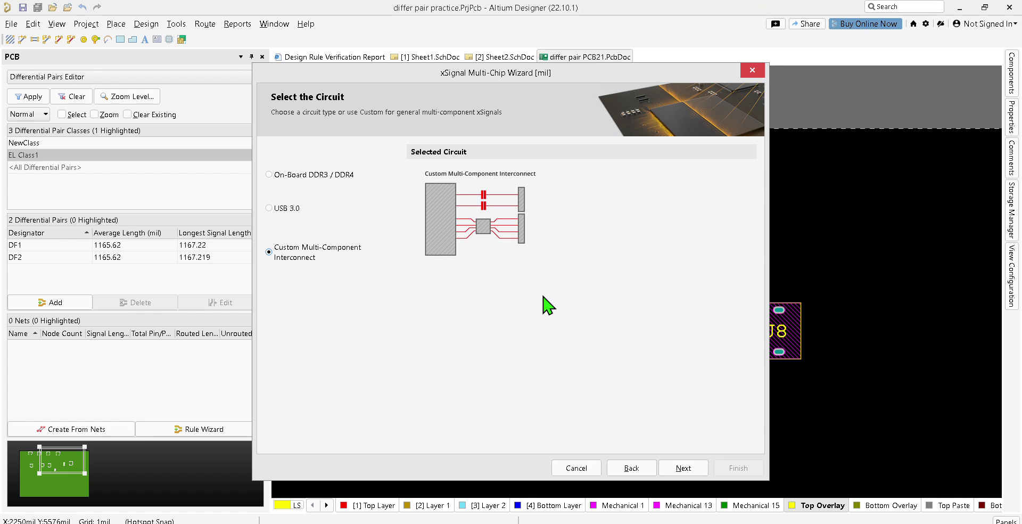
# - Filter the source components by J7 and choose connector J7 as the source of the signal routes
pyautogui.click(684, 468)
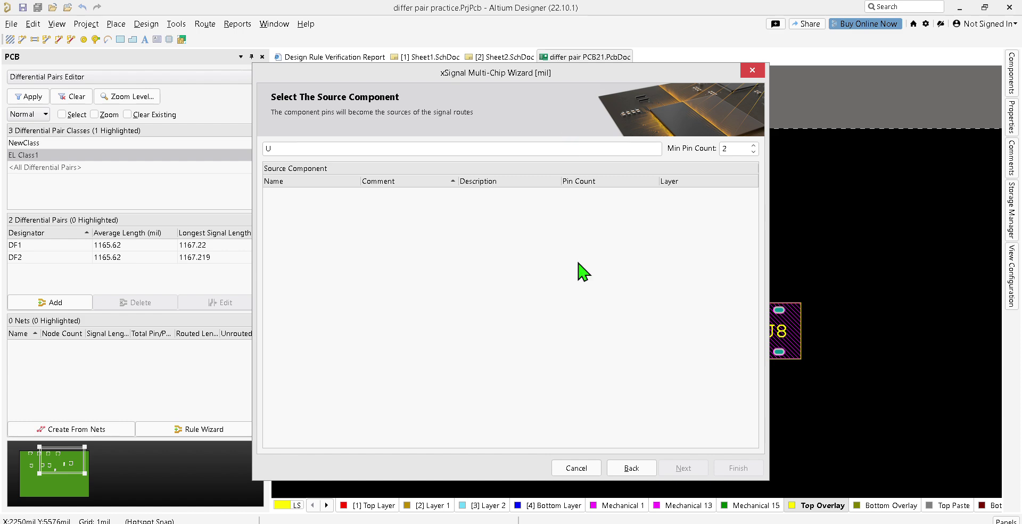
pyautogui.click(641, 147)
pyautogui.press('BackSpace')
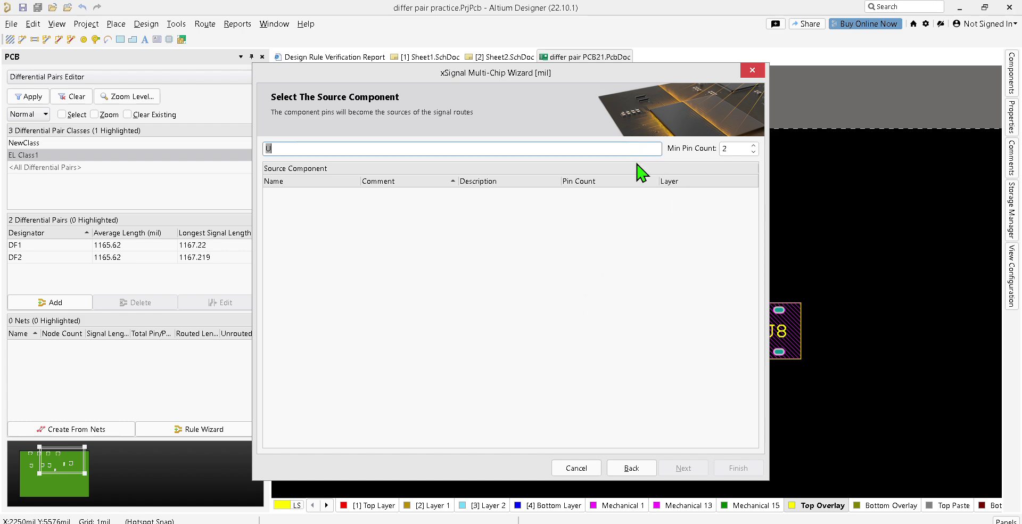
pyautogui.write('j')
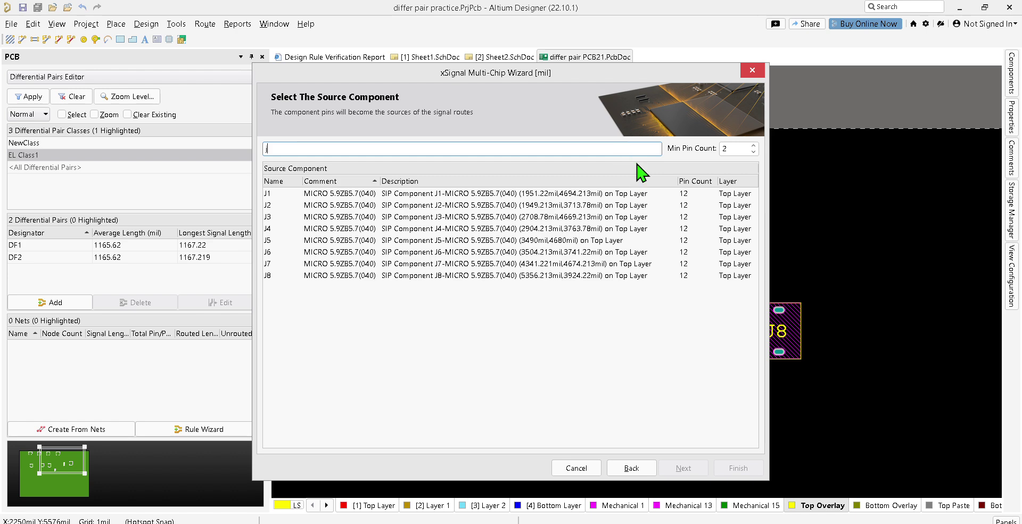
pyautogui.press('BackSpace')
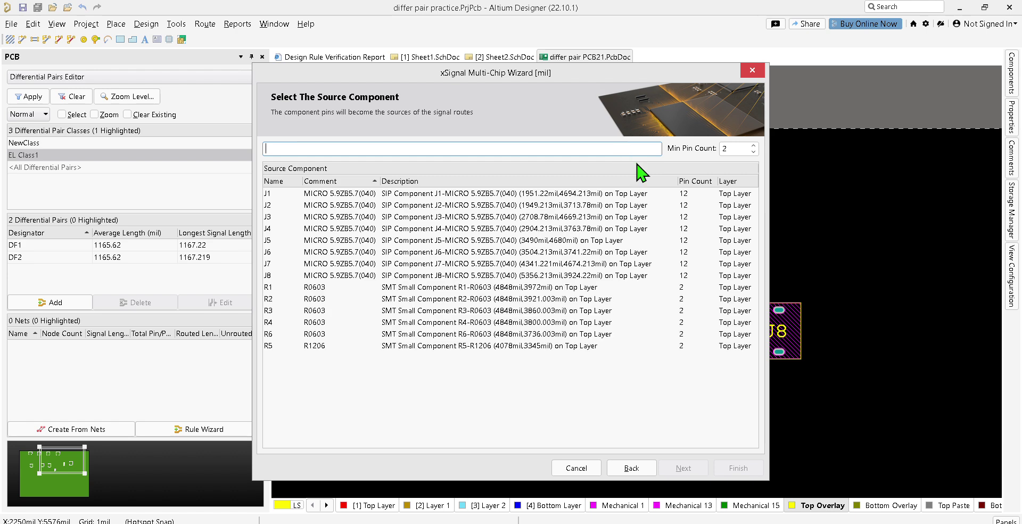
pyautogui.write('J')
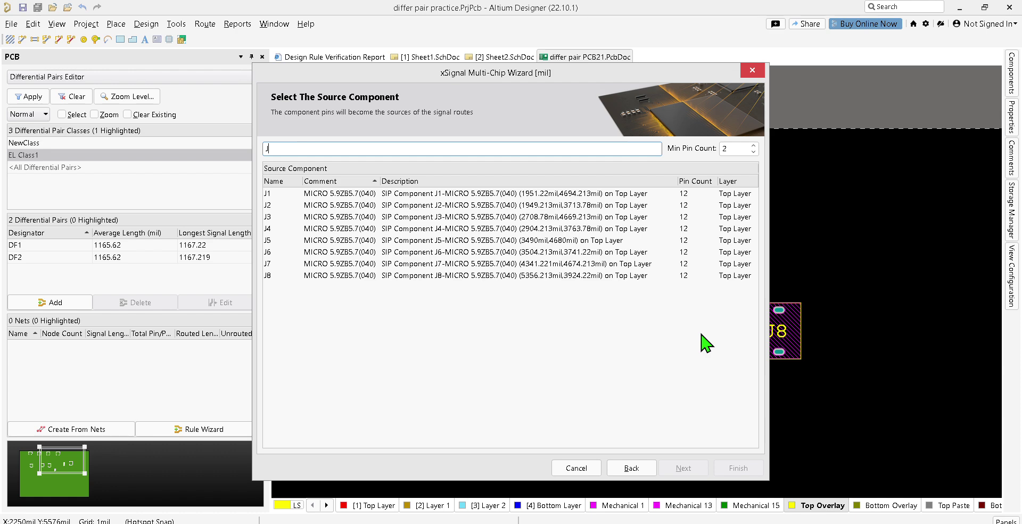
pyautogui.write('7')
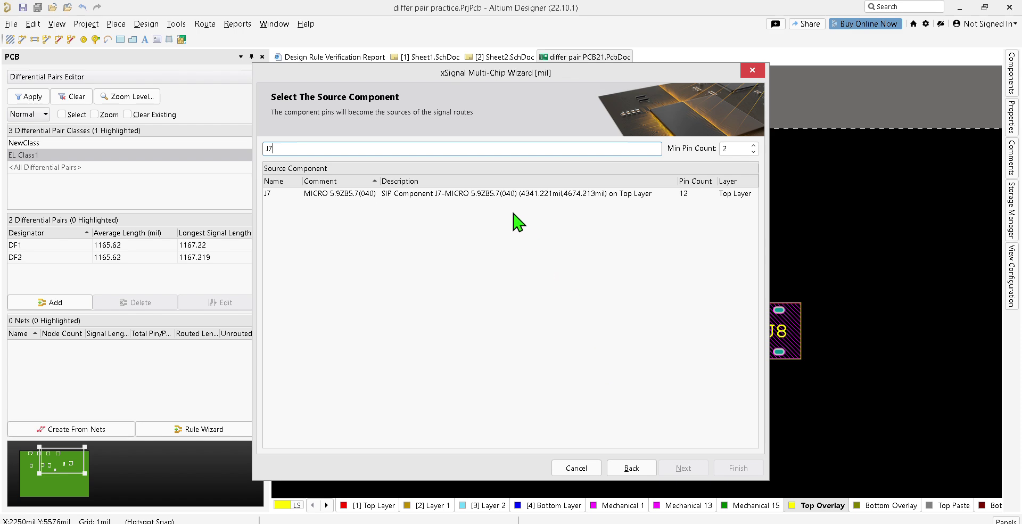
pyautogui.click(510, 196)
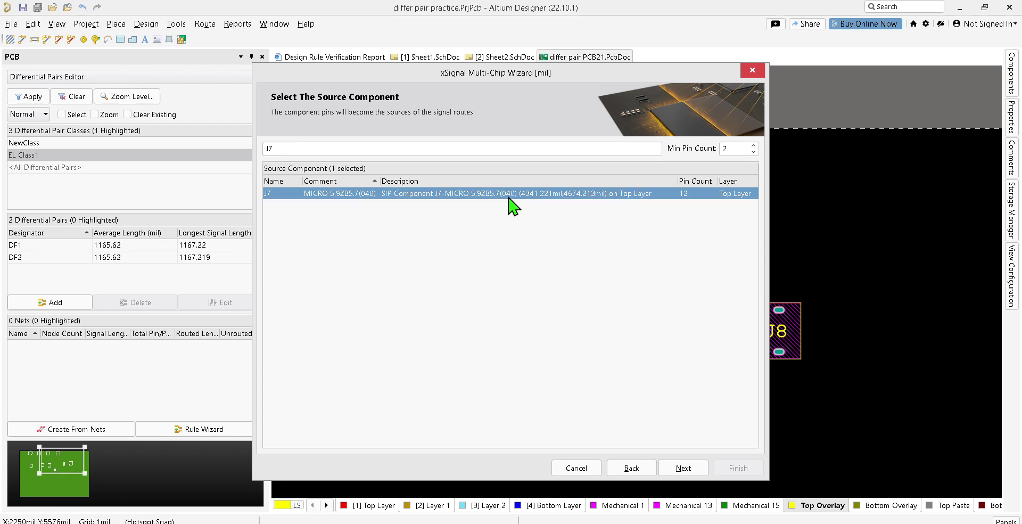
pyautogui.click(683, 468)
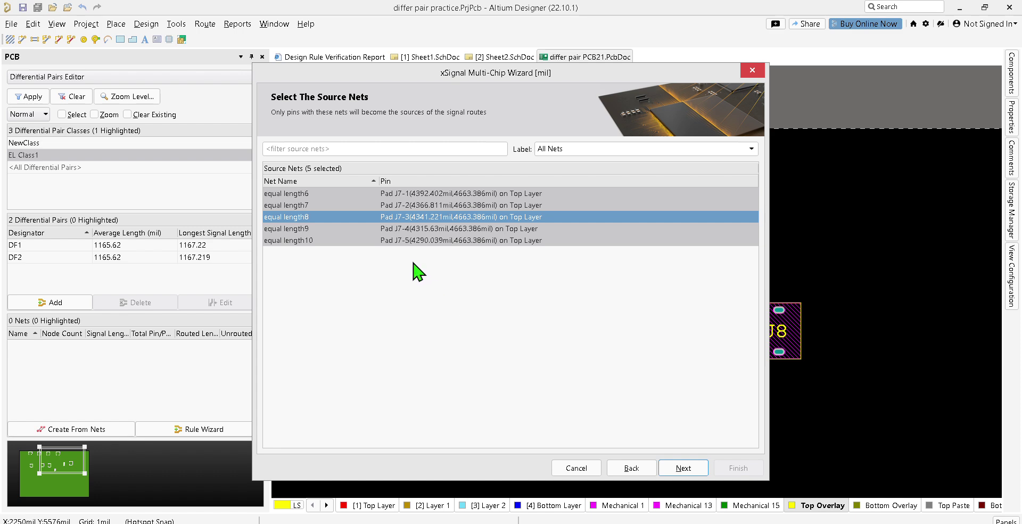
# - Use all five J7 nets, equal length6 through equal length10, as the source nets
pyautogui.keyDown('ctrl'); pyautogui.click(330, 194); pyautogui.keyUp('ctrl')
pyautogui.keyDown('ctrl'); pyautogui.click(322, 194); pyautogui.keyUp('ctrl')
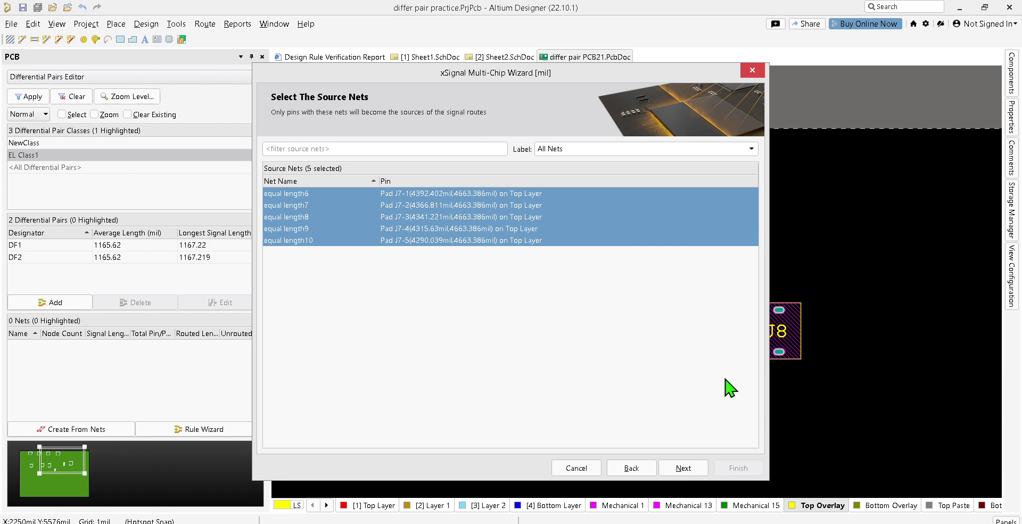
pyautogui.click(684, 468)
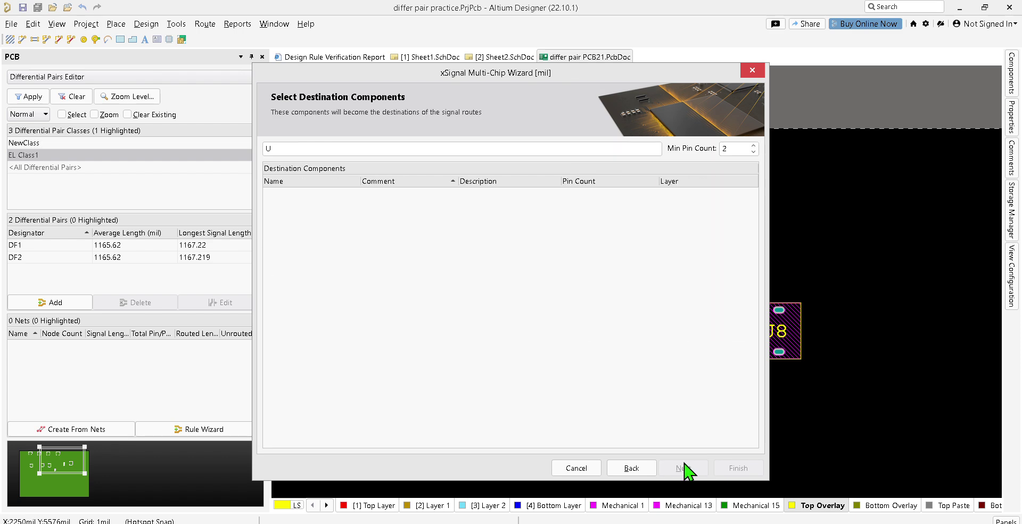
# - Choose connector J8 as the destination component and accept the five proposed xSignal routes in class xSignals_J7_J8
pyautogui.doubleClick(456, 149)
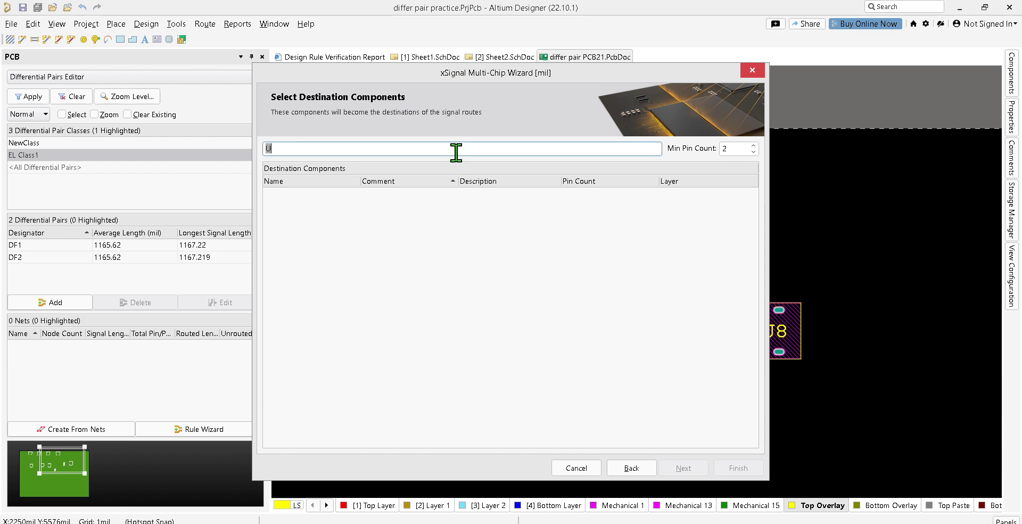
pyautogui.write('J')
pyautogui.press('BackSpace')
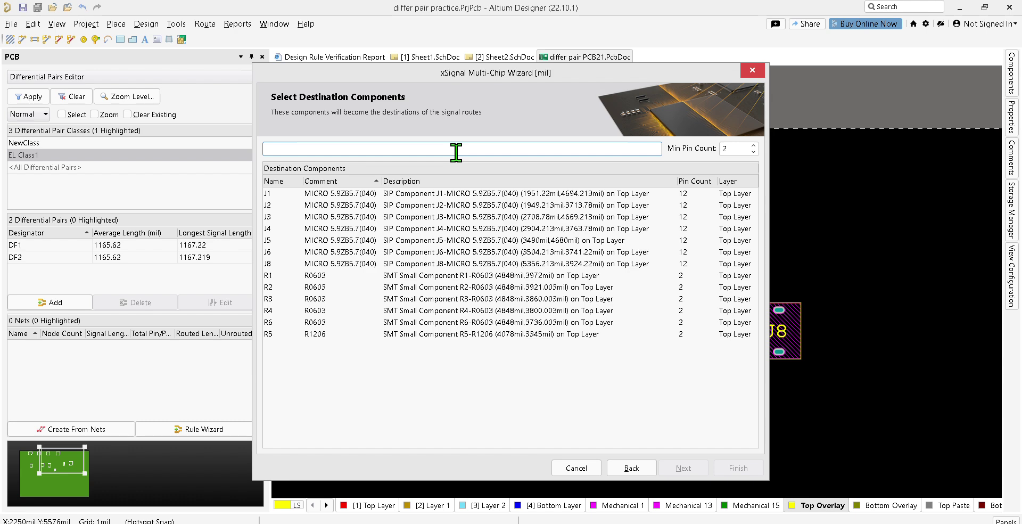
pyautogui.write('J8')
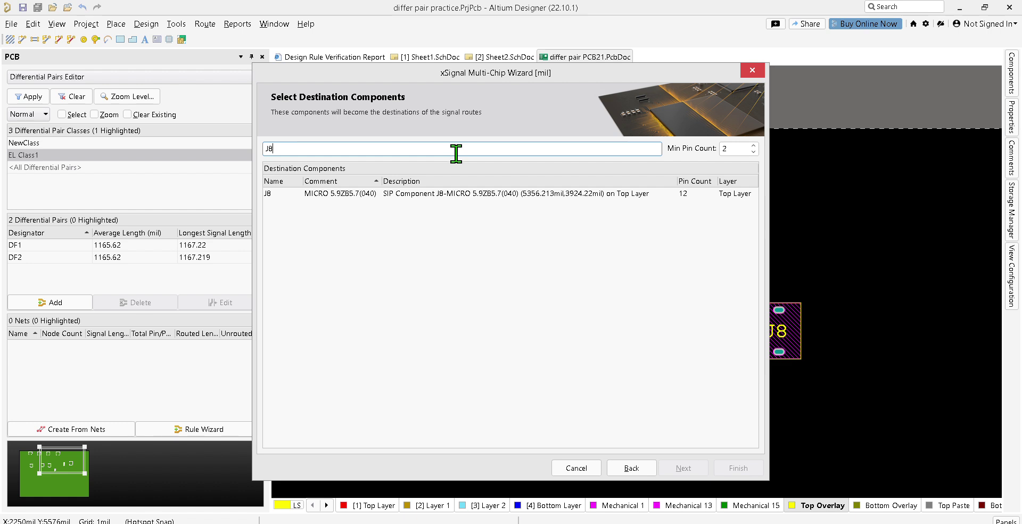
pyautogui.click(469, 195)
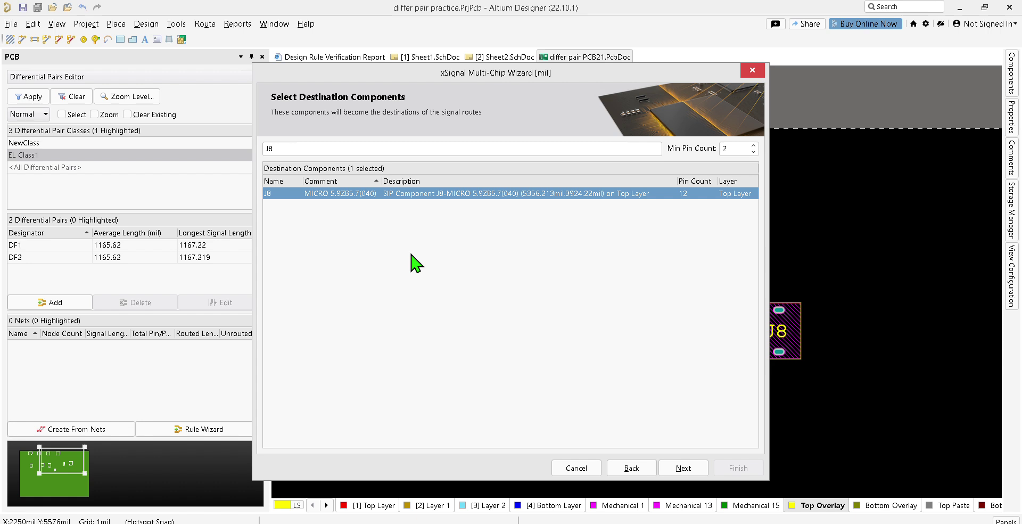
pyautogui.click(680, 468)
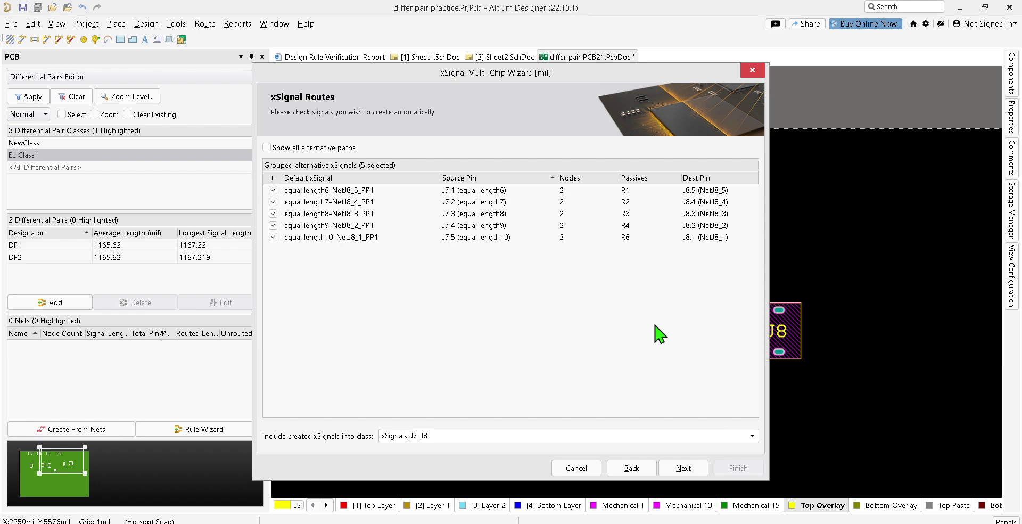
pyautogui.click(274, 150)
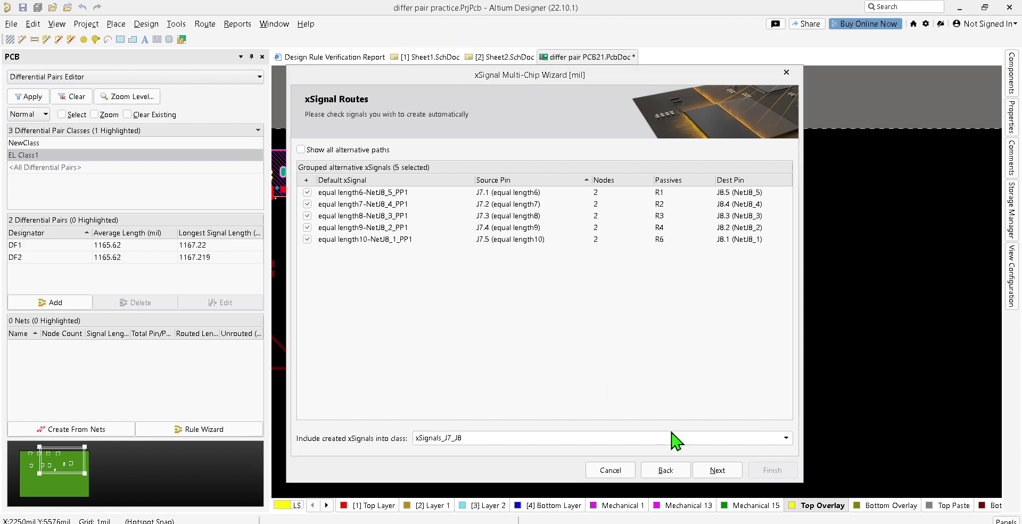
pyautogui.click(718, 470)
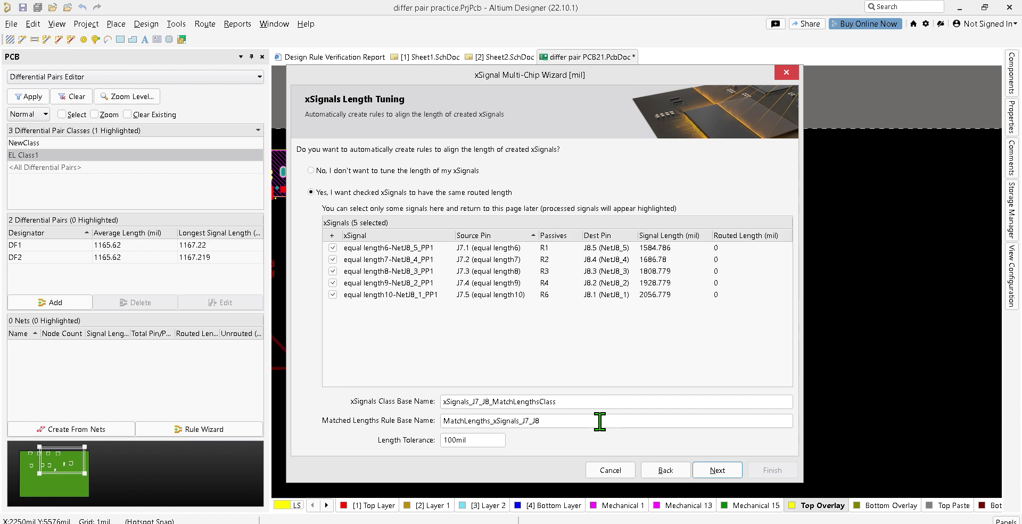
# - Match the routed lengths of all five xSignals and of their source-to-passives segments with a 4 mil length tolerance
pyautogui.doubleClick(456, 440)
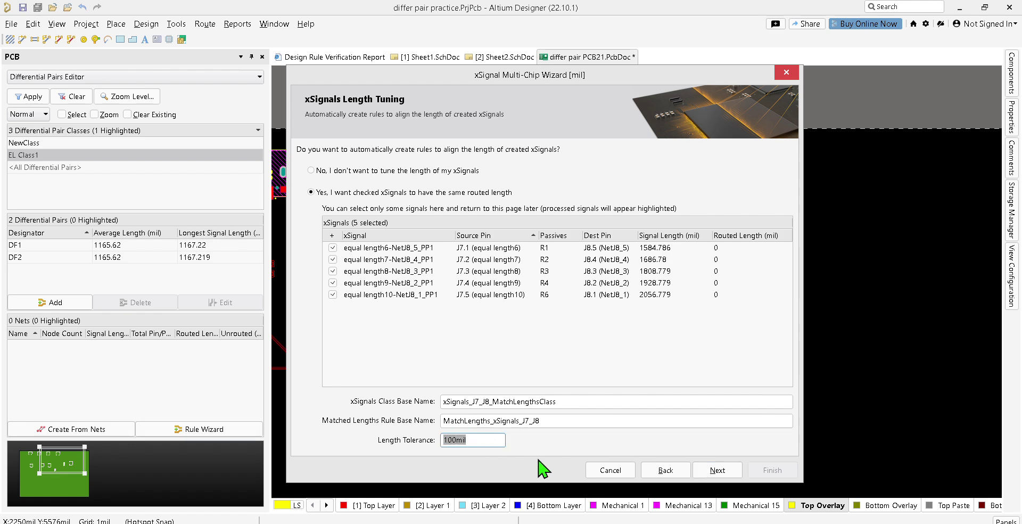
pyautogui.press('Right')
pyautogui.press('Left')
pyautogui.press('BackSpace')
pyautogui.press('BackSpace')
pyautogui.press('Delete')
pyautogui.write('4')
pyautogui.click(717, 471)
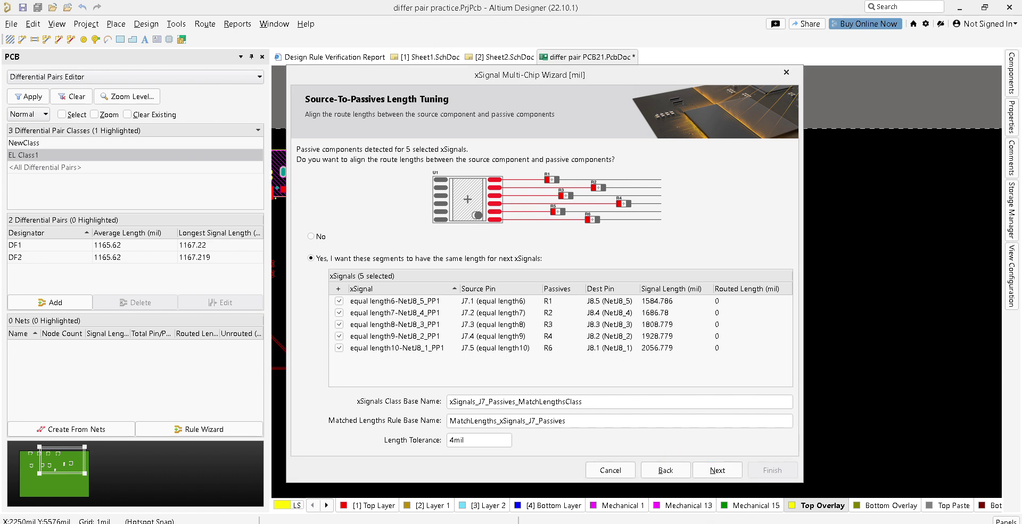
pyautogui.click(731, 468)
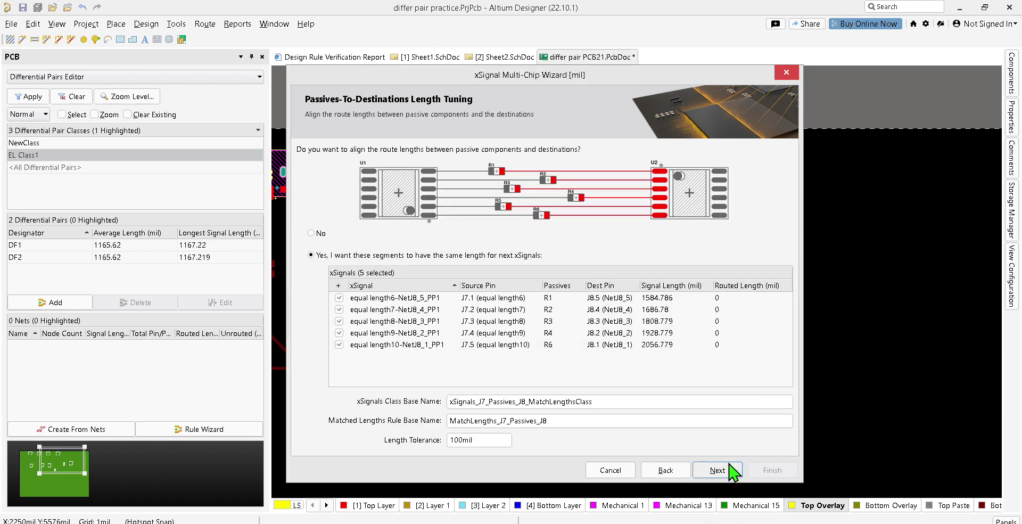
# - Set the passives-to-destinations length tolerance to 4 mil and finish the xSignals wizard
pyautogui.doubleClick(465, 440)
pyautogui.press('End')
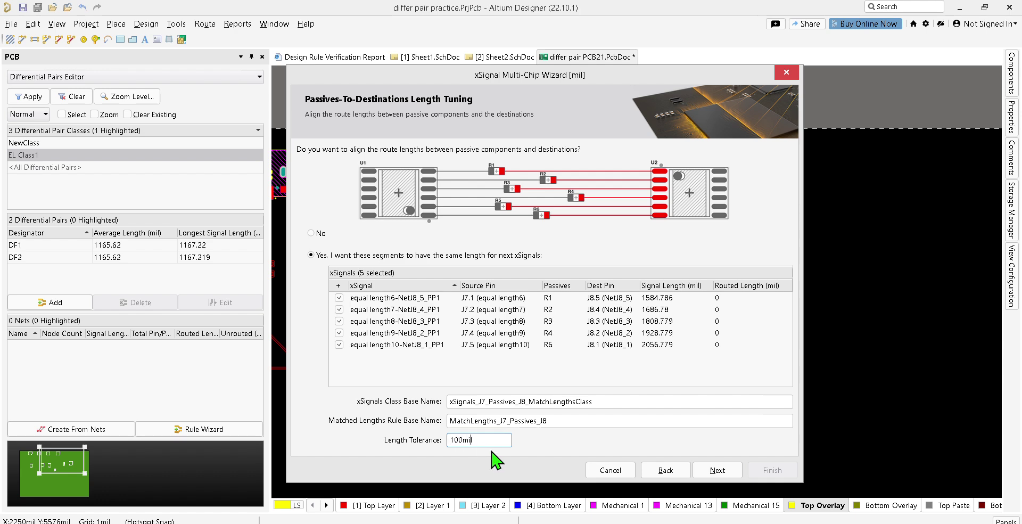
pyautogui.press('BackSpace')
pyautogui.press('BackSpace')
pyautogui.press('BackSpace')
pyautogui.write('4')
pyautogui.click(711, 470)
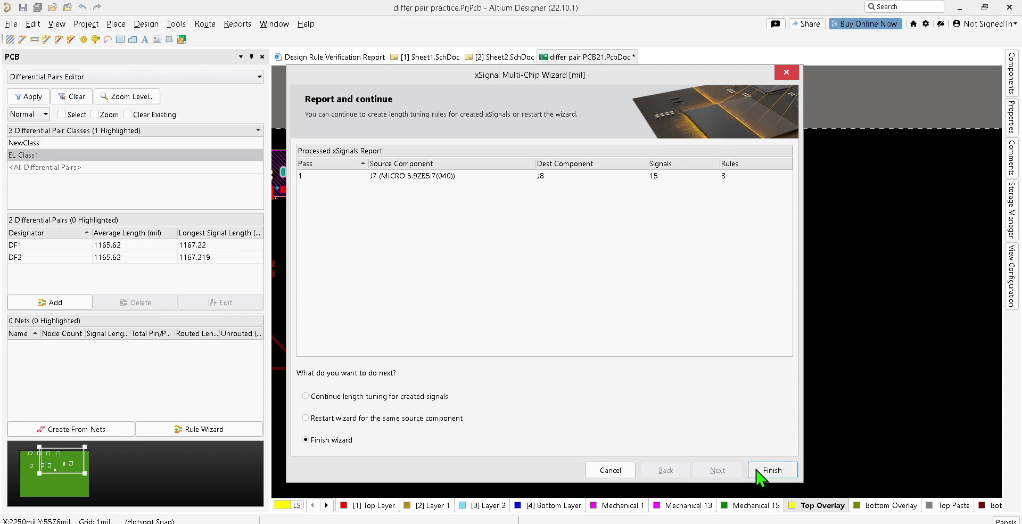
pyautogui.click(762, 471)
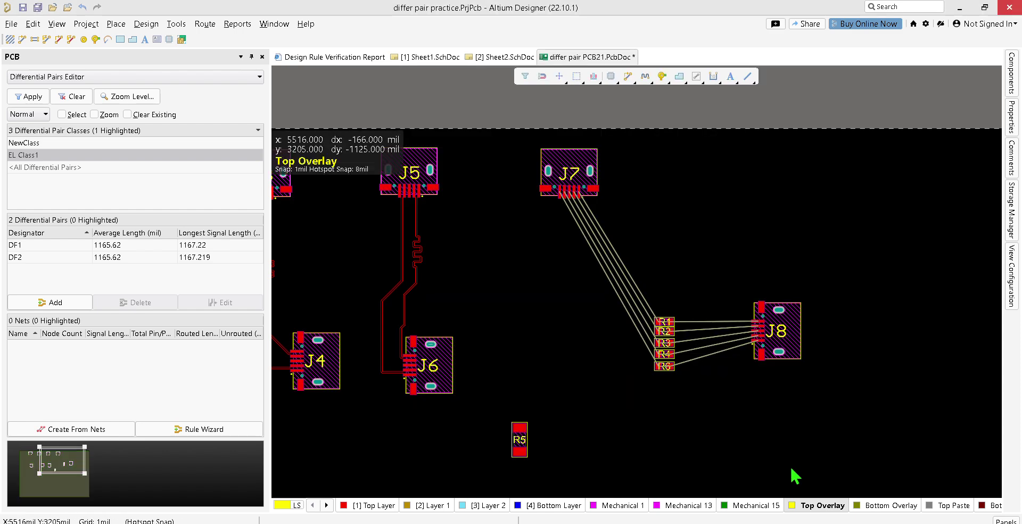
# - List the board's xSignals and examine the members and signal lengths of the new J7, passives and J8 match-length classes
pyautogui.click(73, 77)
pyautogui.click(41, 102)
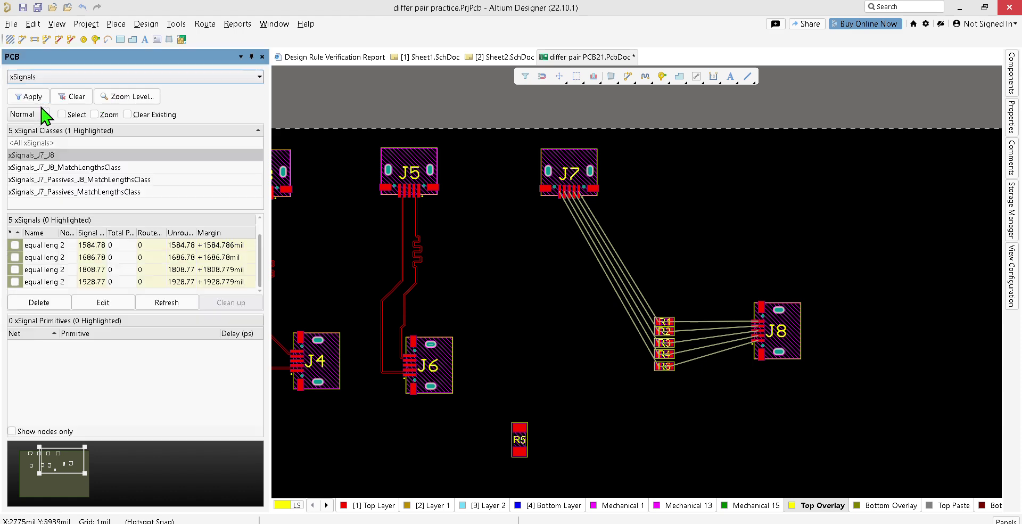
pyautogui.click(65, 170)
pyautogui.click(73, 179)
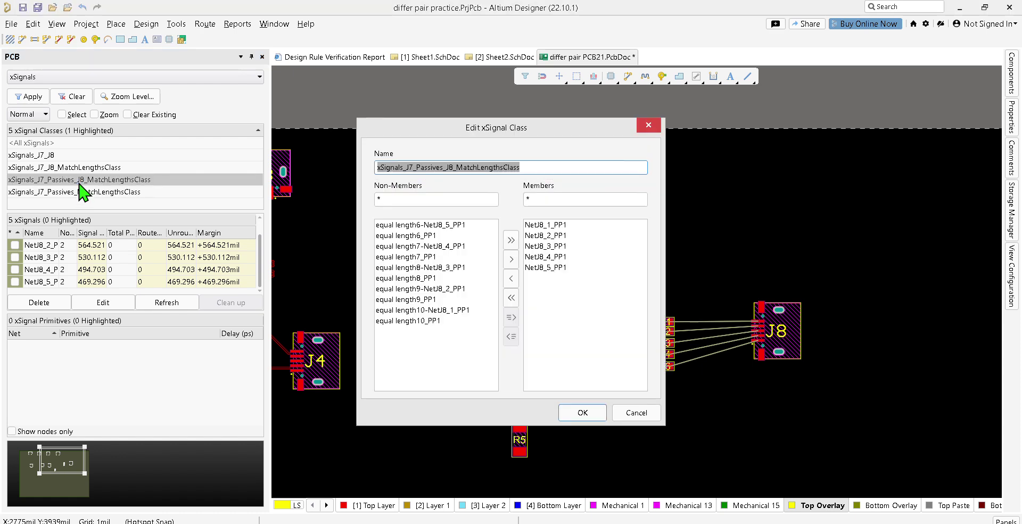
pyautogui.click(655, 124)
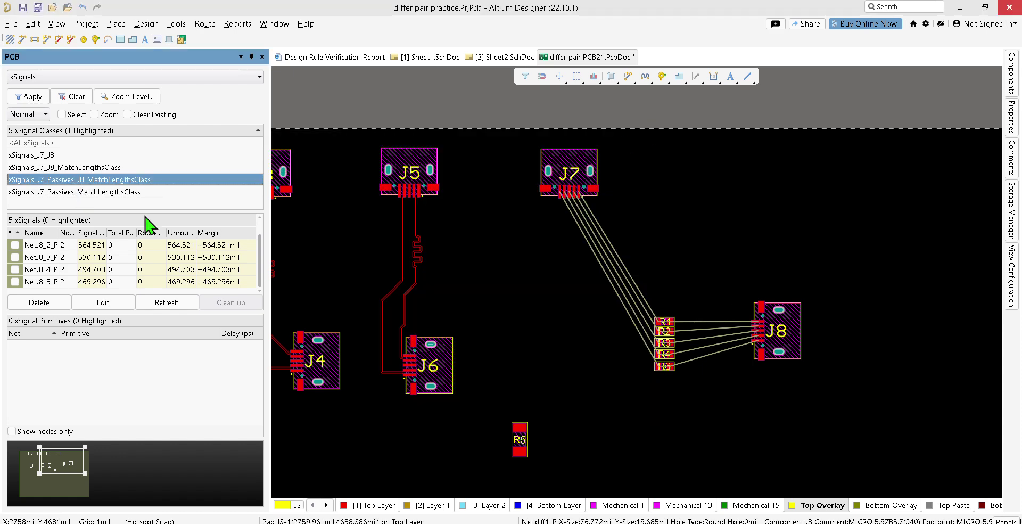
pyautogui.click(56, 245)
pyautogui.click(46, 183)
pyautogui.click(45, 190)
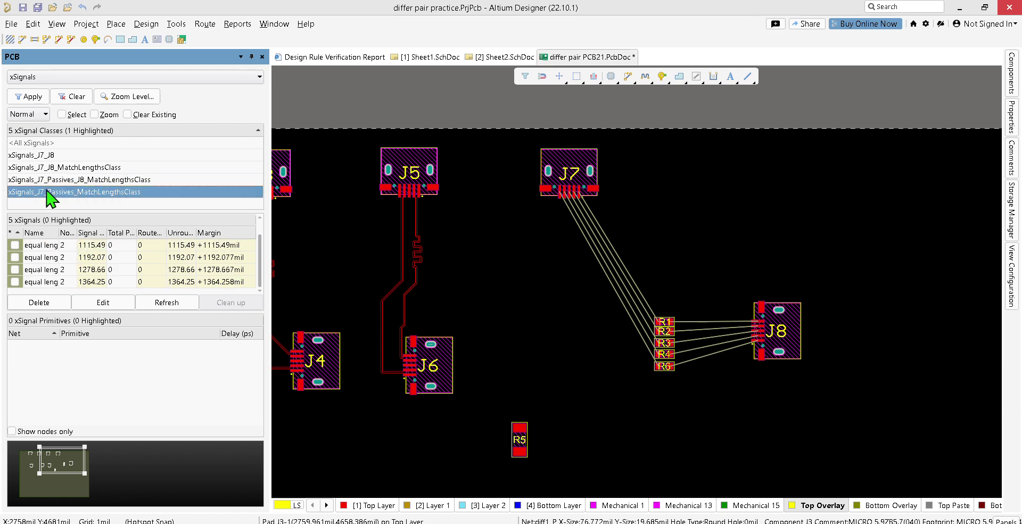
pyautogui.rightClick(47, 191)
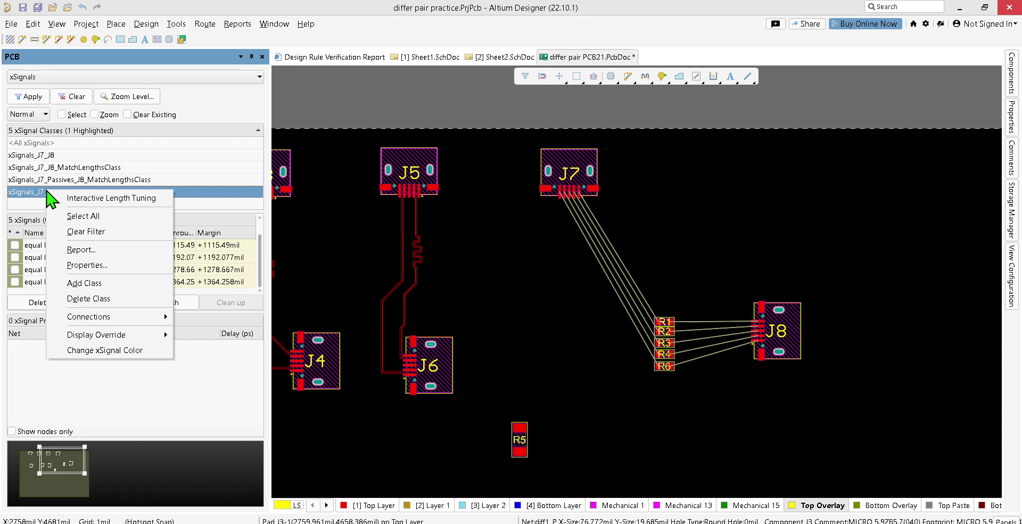
pyautogui.click(538, 222)
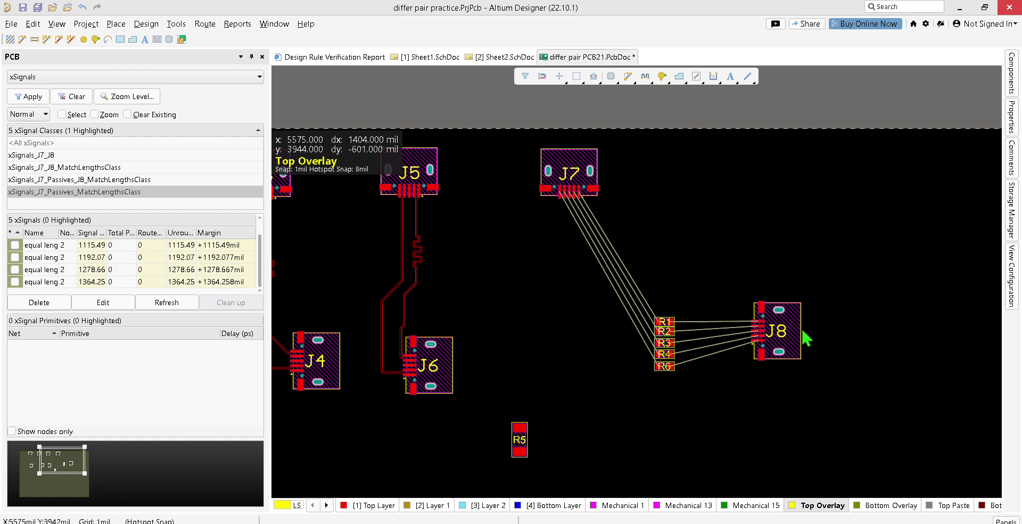
# - Move connector J8 below and to the right of the resistor column, checking the signal lengths in xSignals_J7_J8_MatchLengthsClass
pyautogui.moveTo(801, 334); pyautogui.dragTo(801, 316)
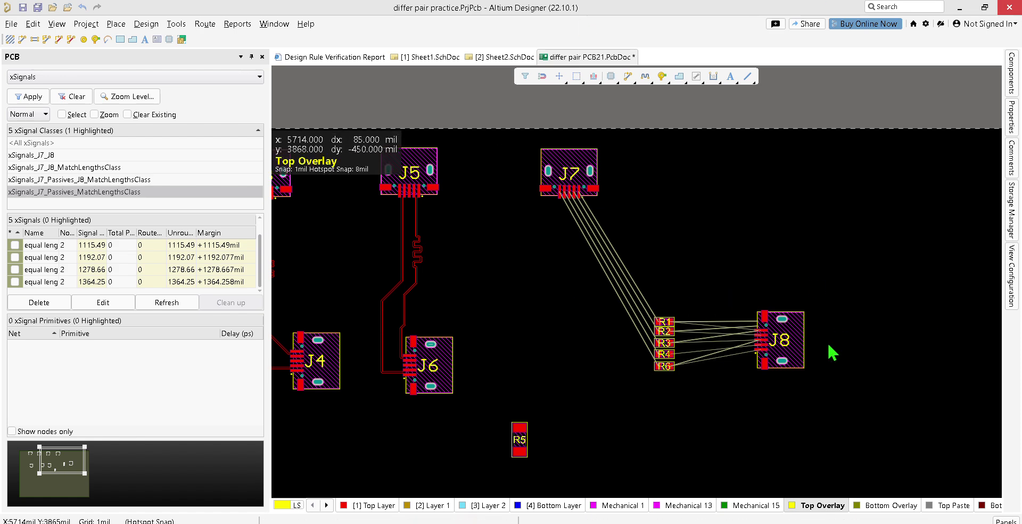
pyautogui.moveTo(794, 334); pyautogui.dragTo(813, 208)
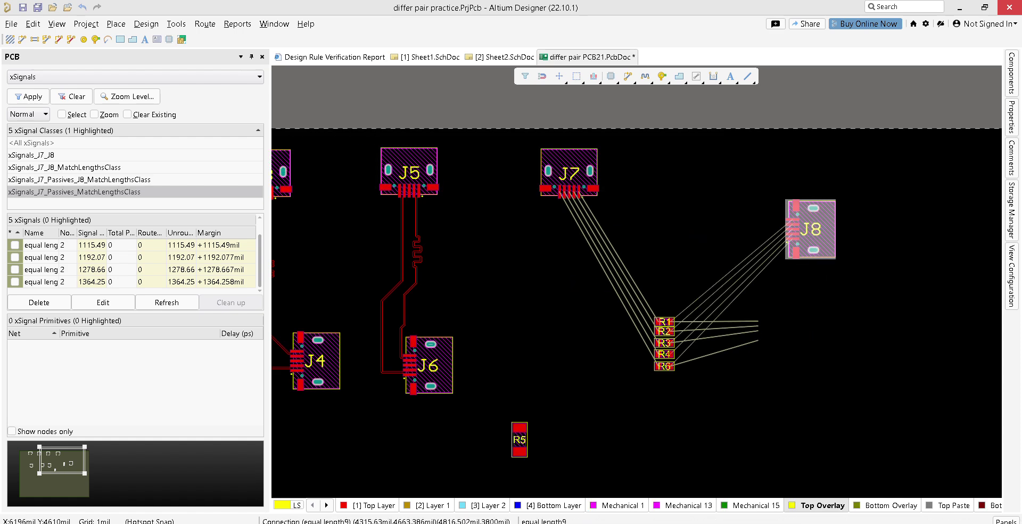
pyautogui.click(70, 181)
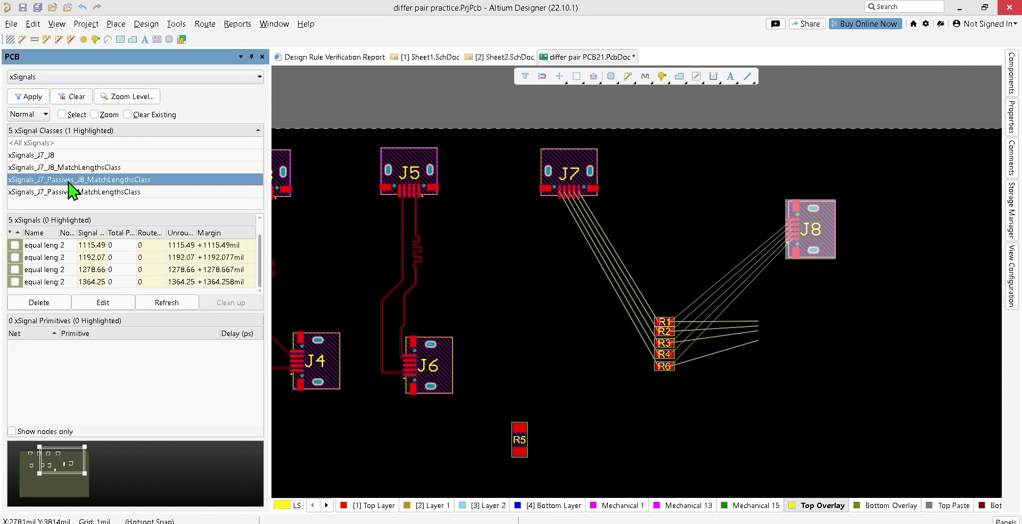
pyautogui.click(70, 168)
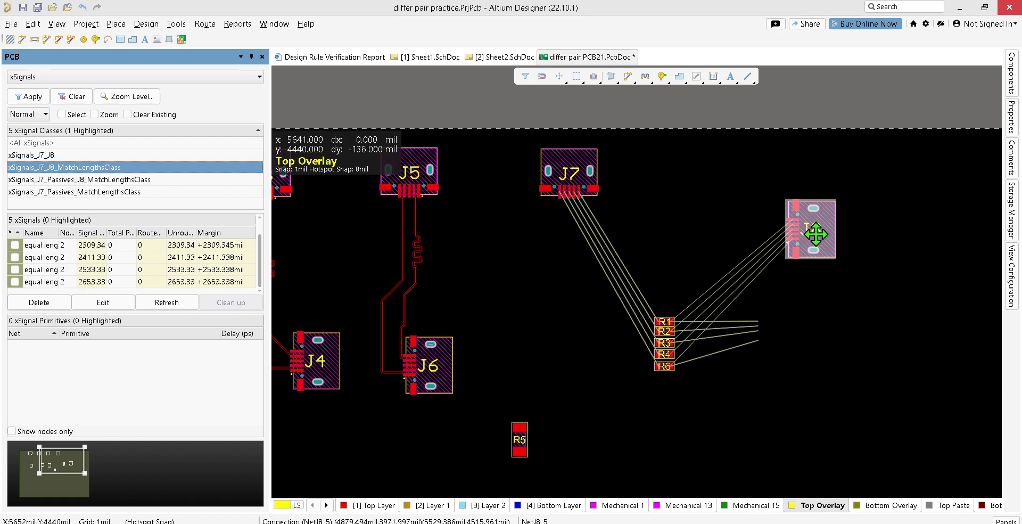
pyautogui.moveTo(824, 229); pyautogui.dragTo(837, 392)
pyautogui.moveTo(764, 355); pyautogui.dragTo(727, 287)
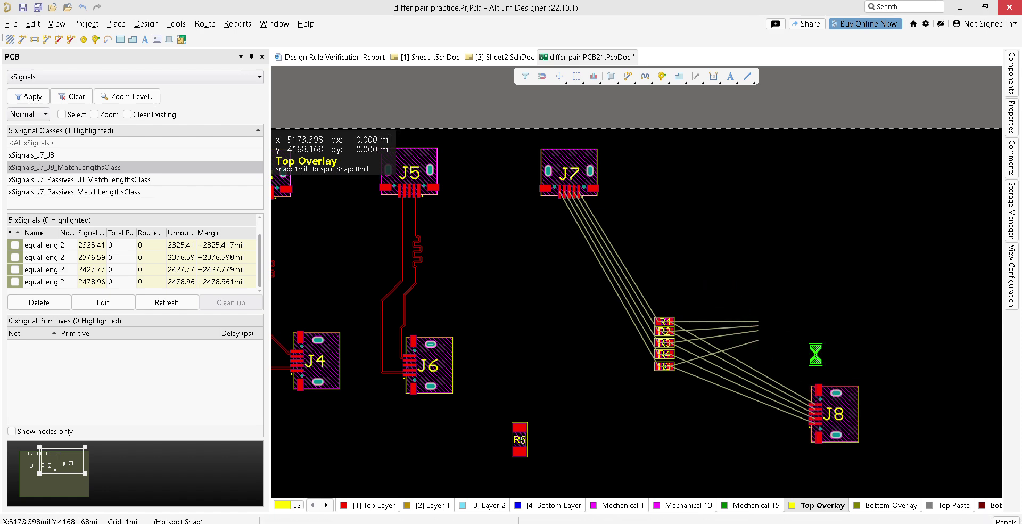
pyautogui.keyDown('ctrl'); pyautogui.scroll(5, 750, 336); pyautogui.keyUp('ctrl')
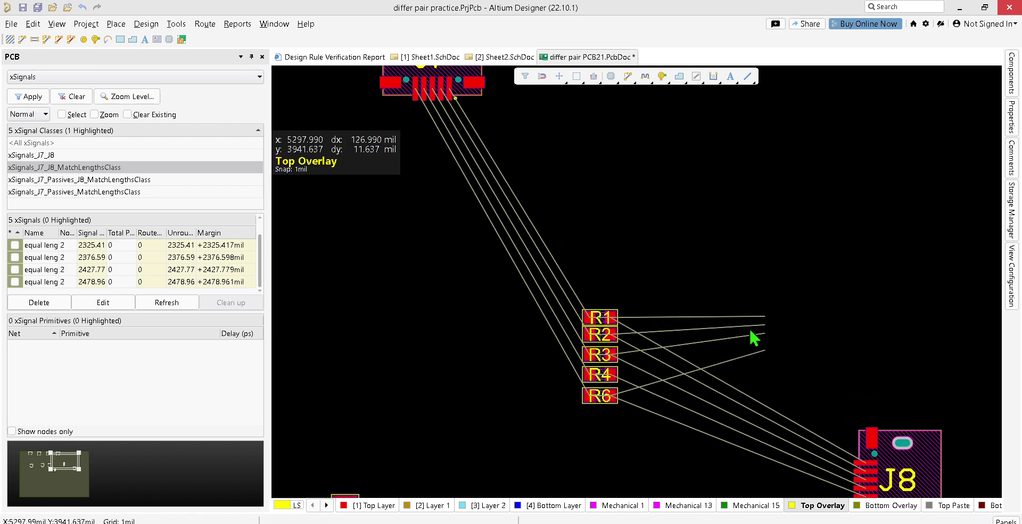
# - Undo the trial moves of connector J8 to restore its position directly beside the resistor column
pyautogui.keyDown('ctrl'); pyautogui.scroll(-5, 896, 326); pyautogui.keyUp('ctrl')
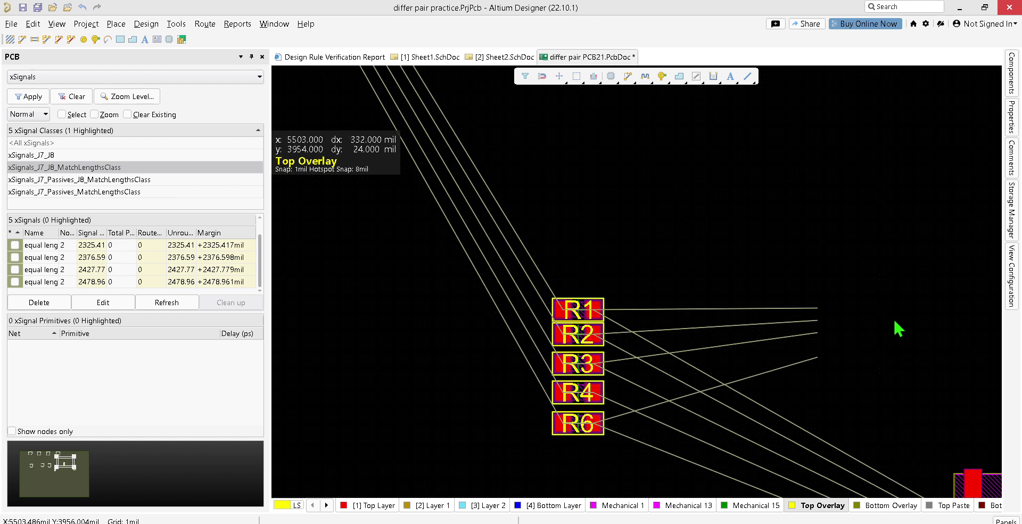
pyautogui.moveTo(938, 409); pyautogui.dragTo(916, 338)
pyautogui.hotkey('ctrl', 'z')
pyautogui.hotkey('ctrl', 'z')
pyautogui.hotkey('ctrl', 'z')
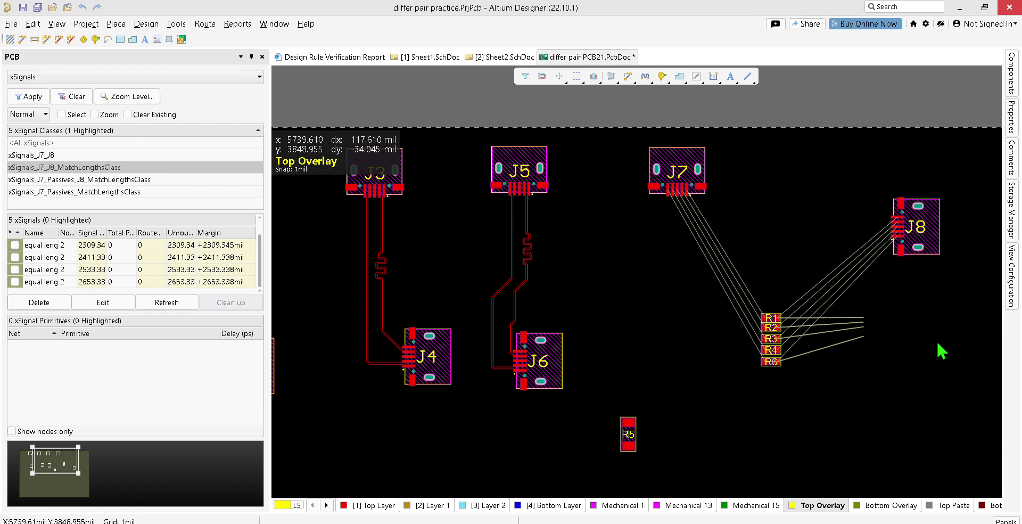
pyautogui.hotkey('ctrl', 'z')
pyautogui.hotkey('ctrl', 'z')
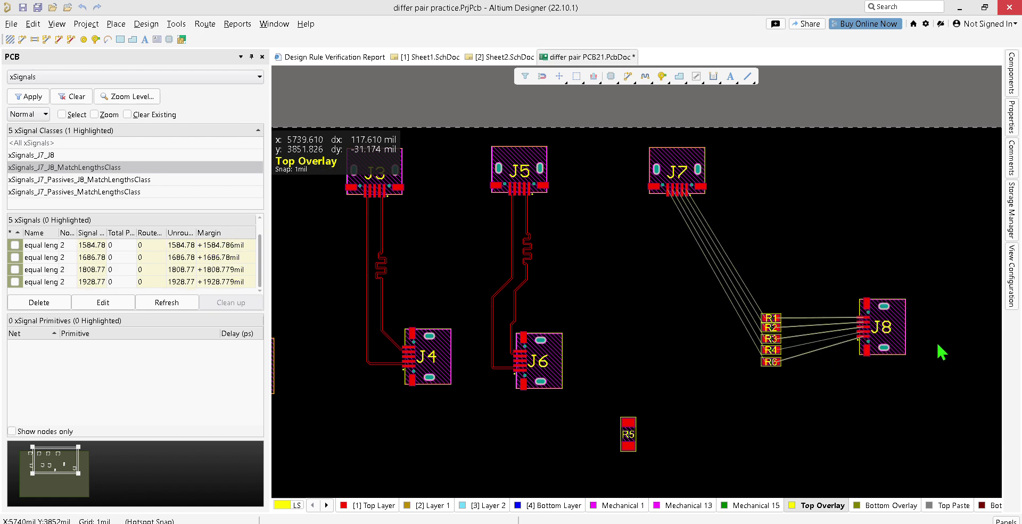
# - Try moving connector J8 and the five series resistors lower on the board, and undo both moves
pyautogui.keyDown('ctrl'); pyautogui.scroll(4, 908, 368); pyautogui.keyUp('ctrl')
pyautogui.keyDown('ctrl'); pyautogui.scroll(2, 908, 368); pyautogui.keyUp('ctrl')
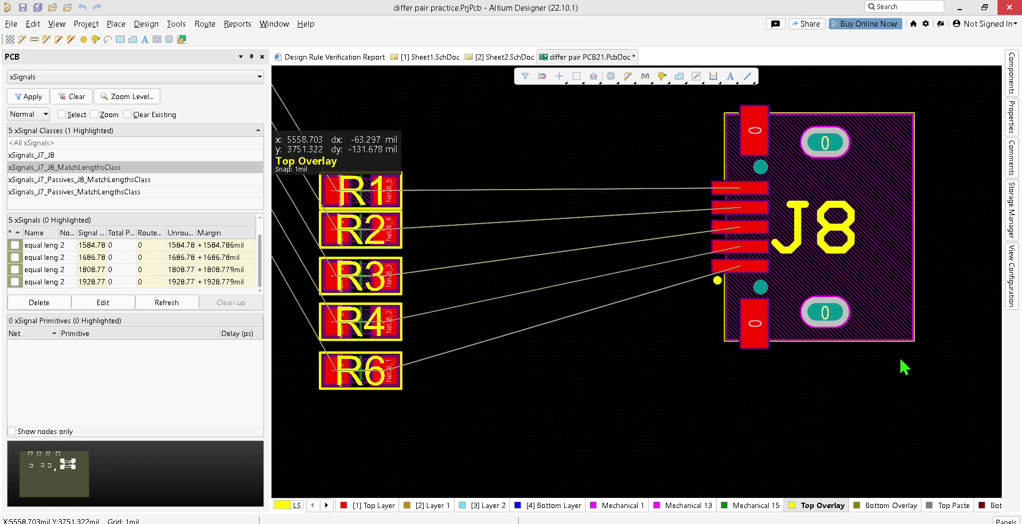
pyautogui.moveTo(869, 273); pyautogui.dragTo(880, 410)
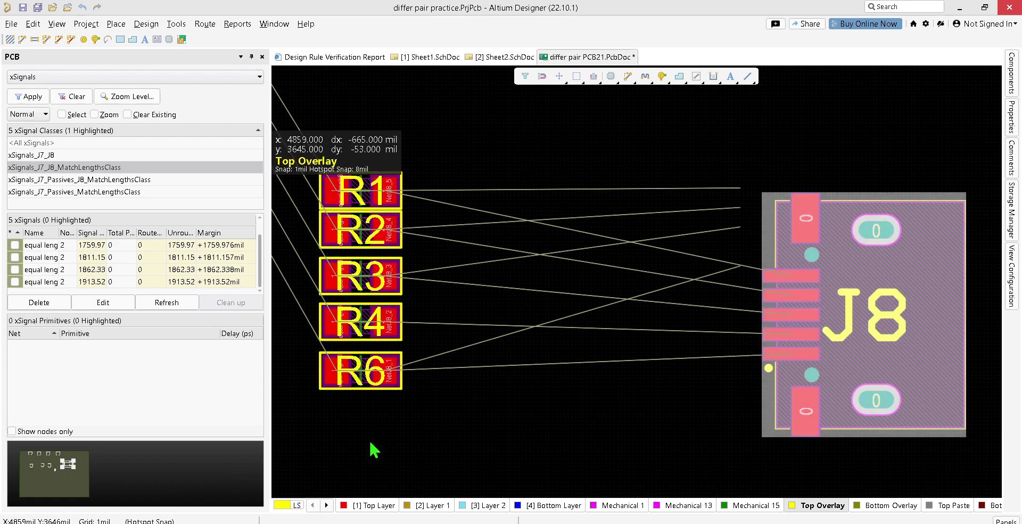
pyautogui.moveTo(414, 428); pyautogui.dragTo(308, 96)
pyautogui.moveTo(358, 242); pyautogui.dragTo(344, 356)
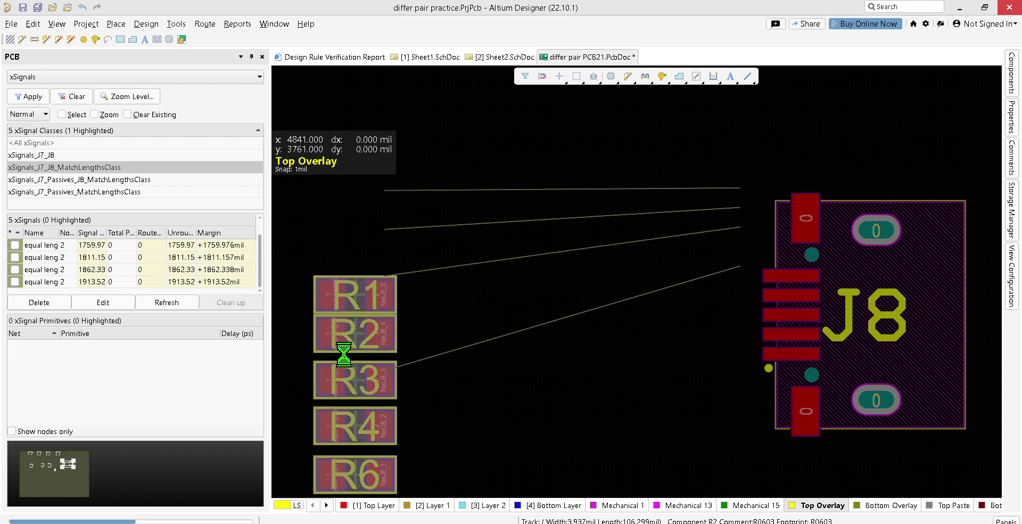
pyautogui.hotkey('ctrl', 'z')
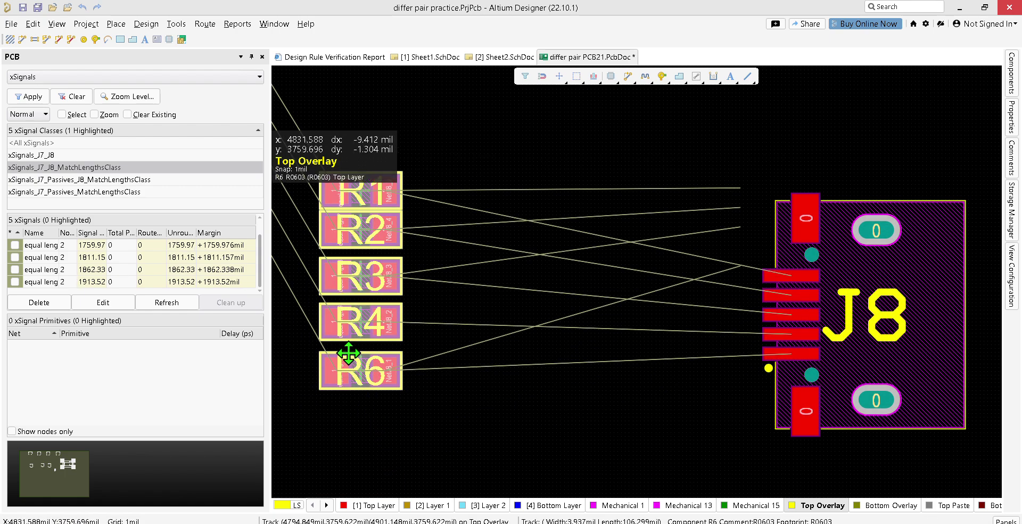
pyautogui.hotkey('ctrl', 'z')
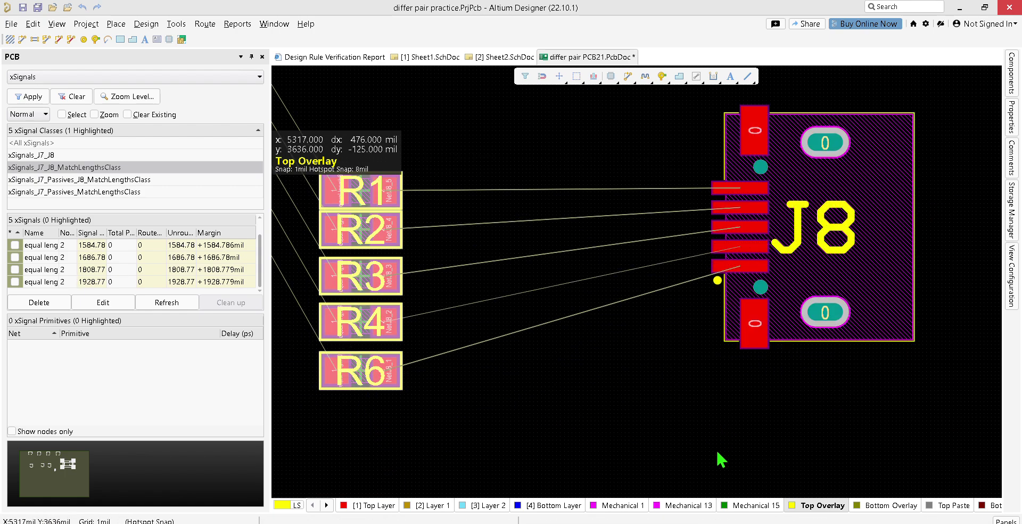
pyautogui.click(649, 383)
pyautogui.keyDown('ctrl'); pyautogui.scroll(-5, 650, 381); pyautogui.keyUp('ctrl')
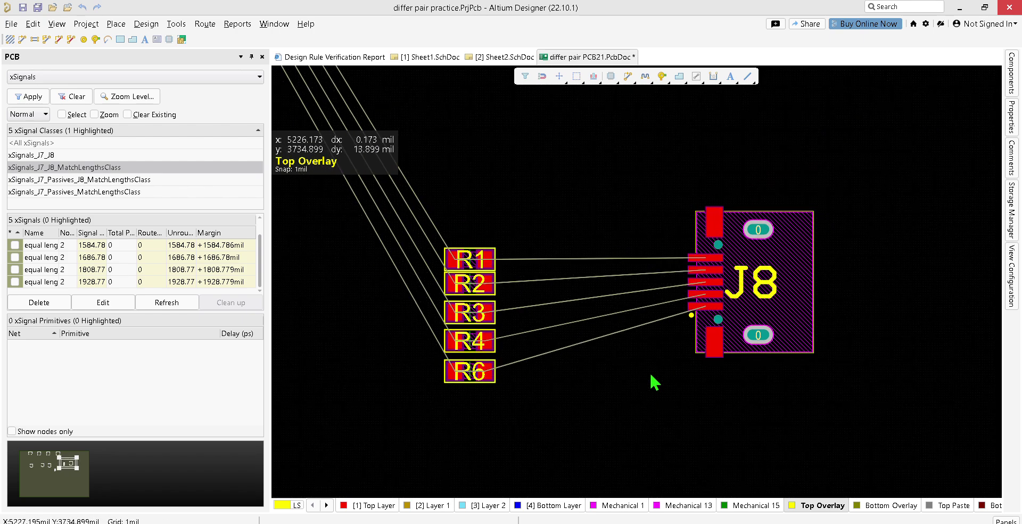
# - Try to start Interactive Multi-Routing for the xSignals in xSignals_J7_J8_MatchLengthsClass
pyautogui.click(204, 23)
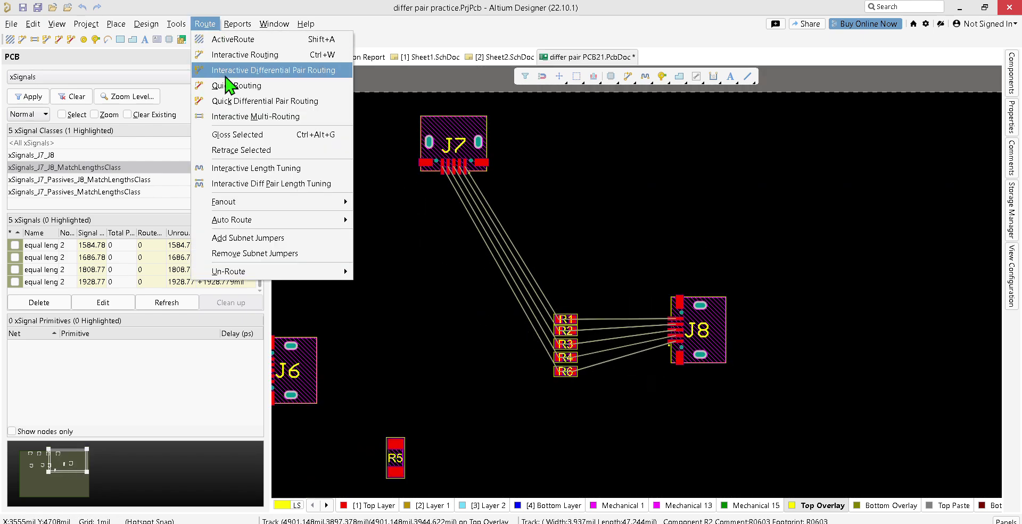
pyautogui.click(255, 119)
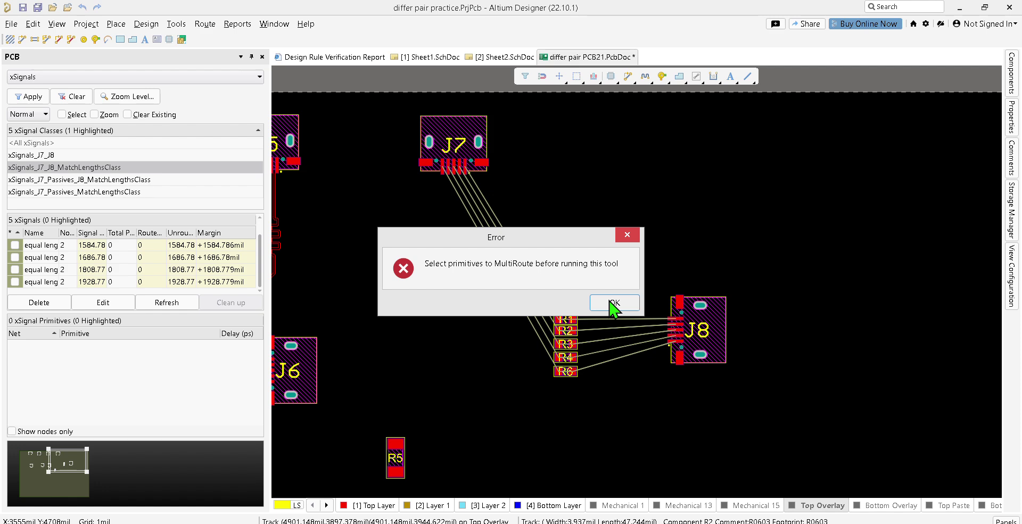
pyautogui.click(611, 302)
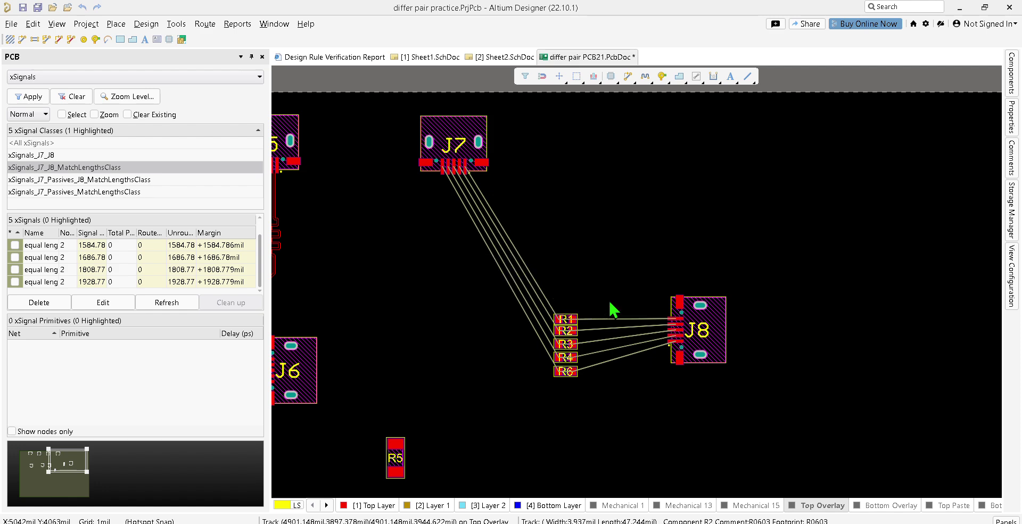
pyautogui.click(49, 167)
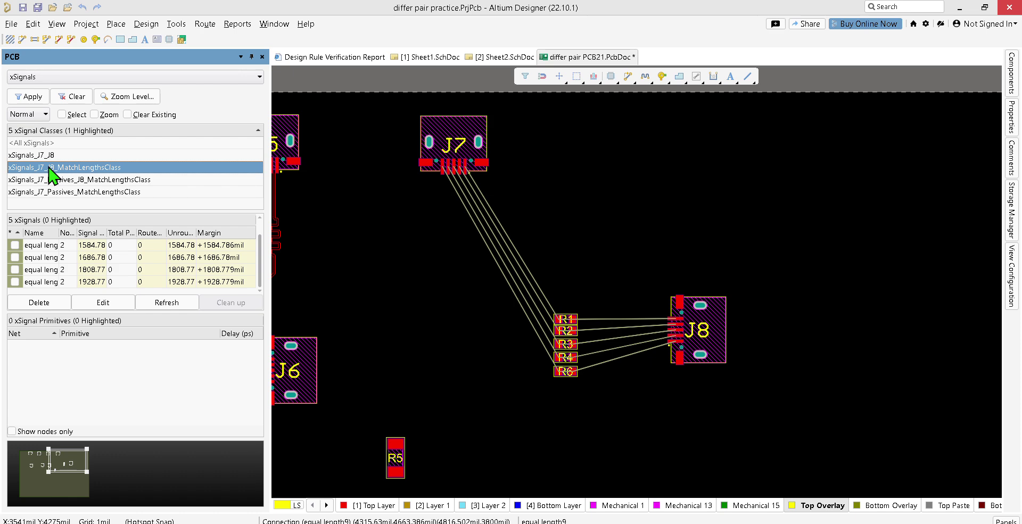
pyautogui.click(213, 23)
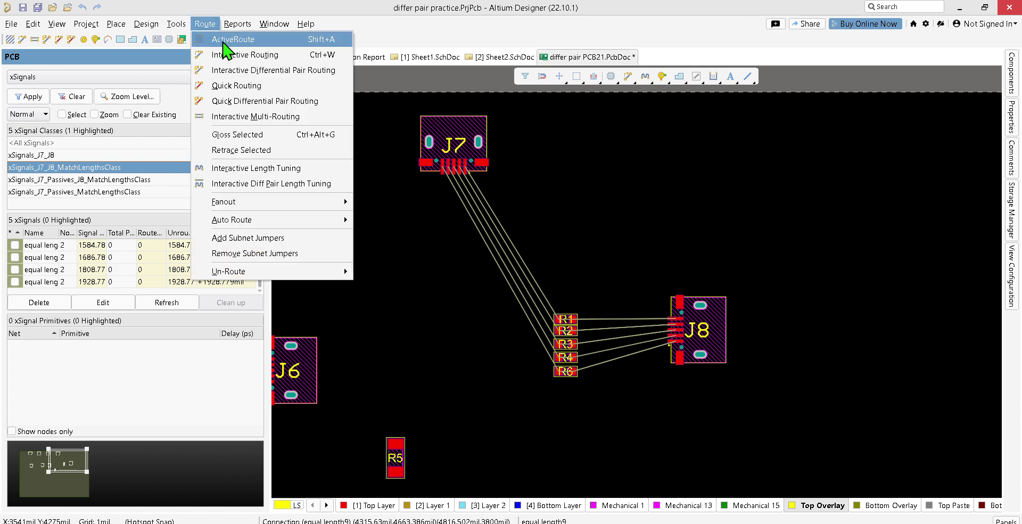
pyautogui.click(243, 115)
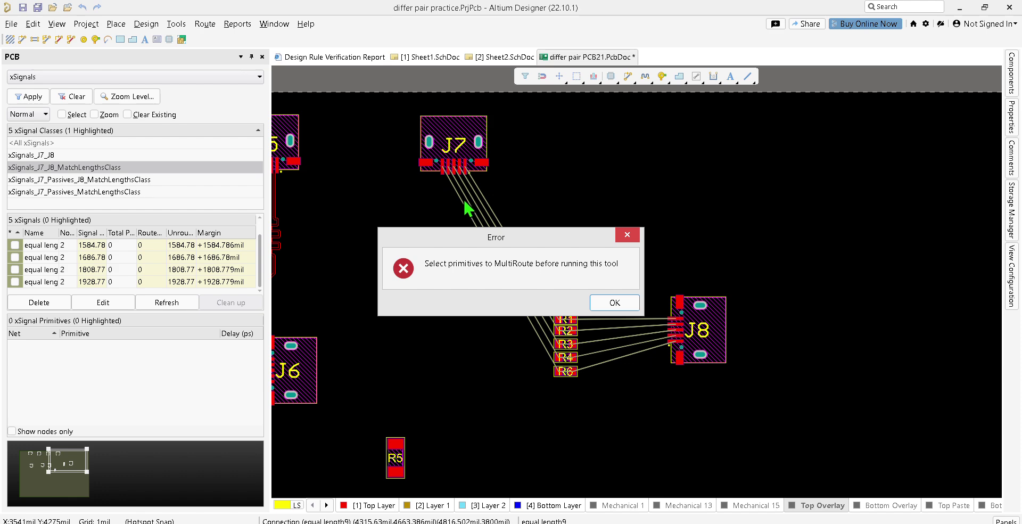
pyautogui.click(627, 234)
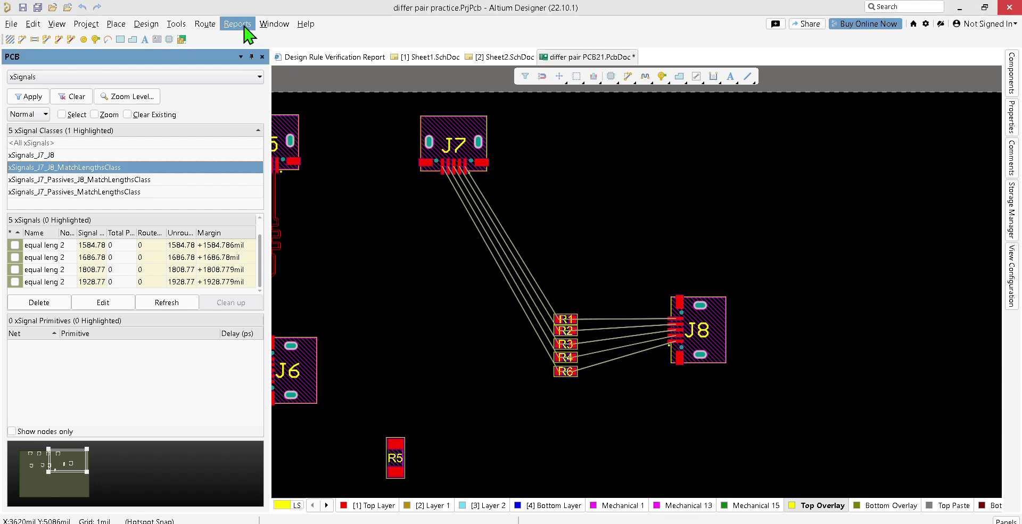
pyautogui.click(205, 24)
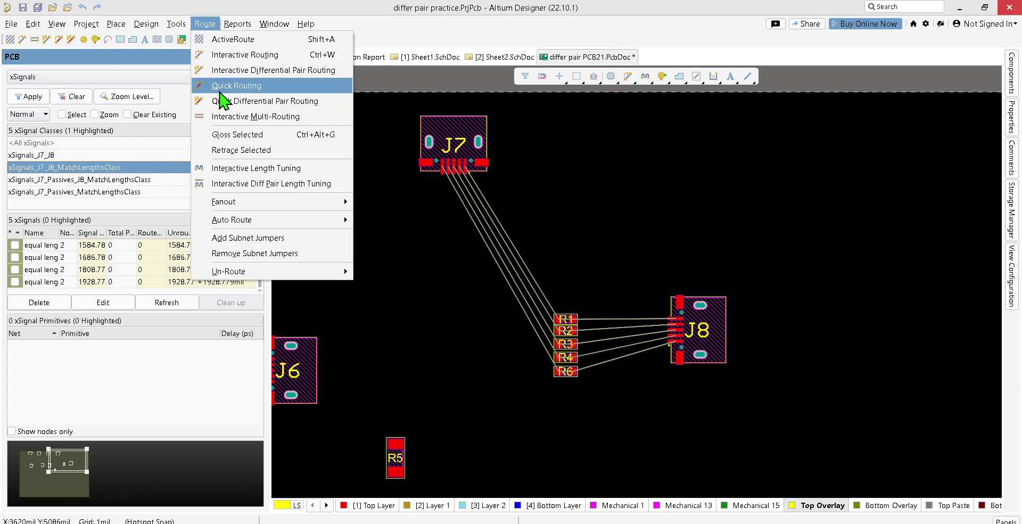
pyautogui.click(257, 118)
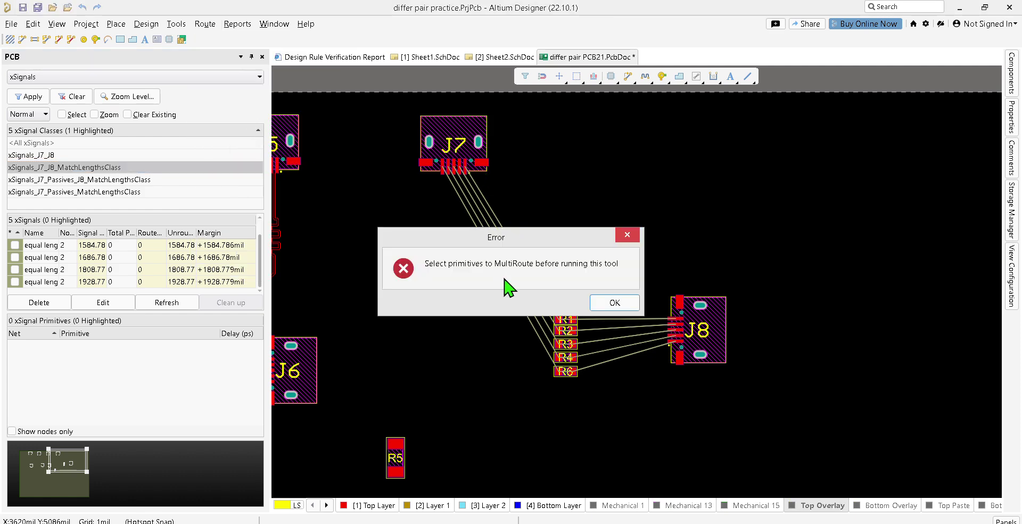
pyautogui.click(614, 303)
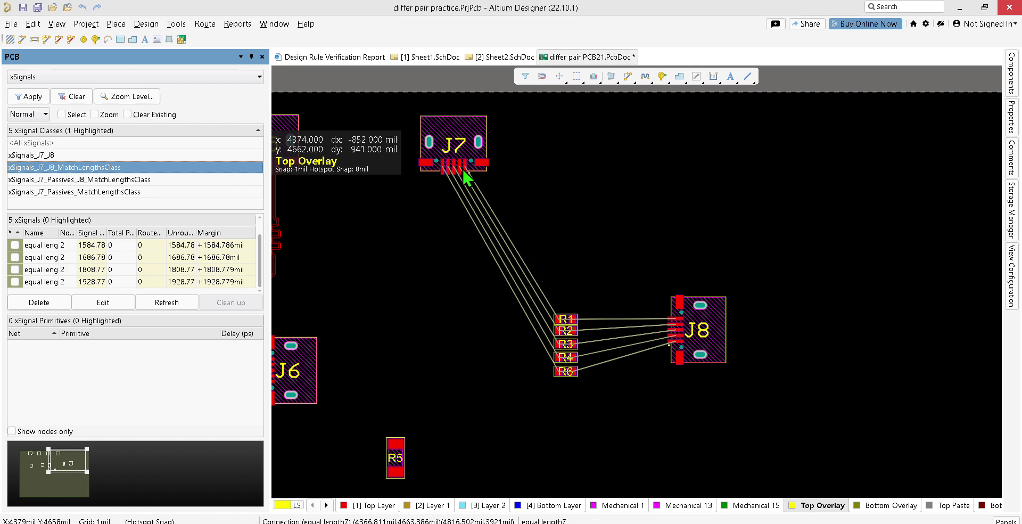
# - Try to start Interactive Multi-Routing again for the connections leaving connector J7
pyautogui.keyDown('ctrl'); pyautogui.scroll(3, 468, 210); pyautogui.keyUp('ctrl')
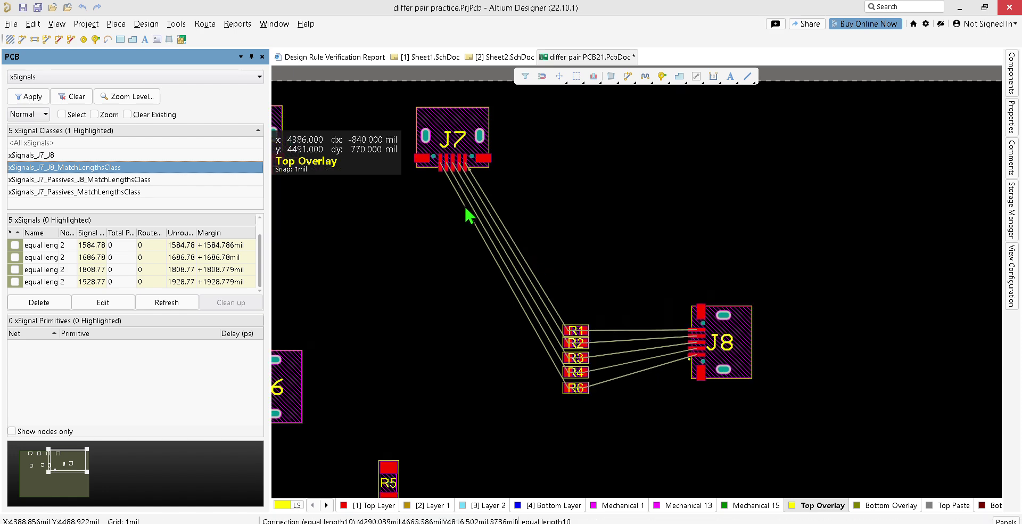
pyautogui.keyDown('ctrl'); pyautogui.scroll(1, 467, 209); pyautogui.keyUp('ctrl')
pyautogui.moveTo(564, 155); pyautogui.dragTo(573, 305, button='right')
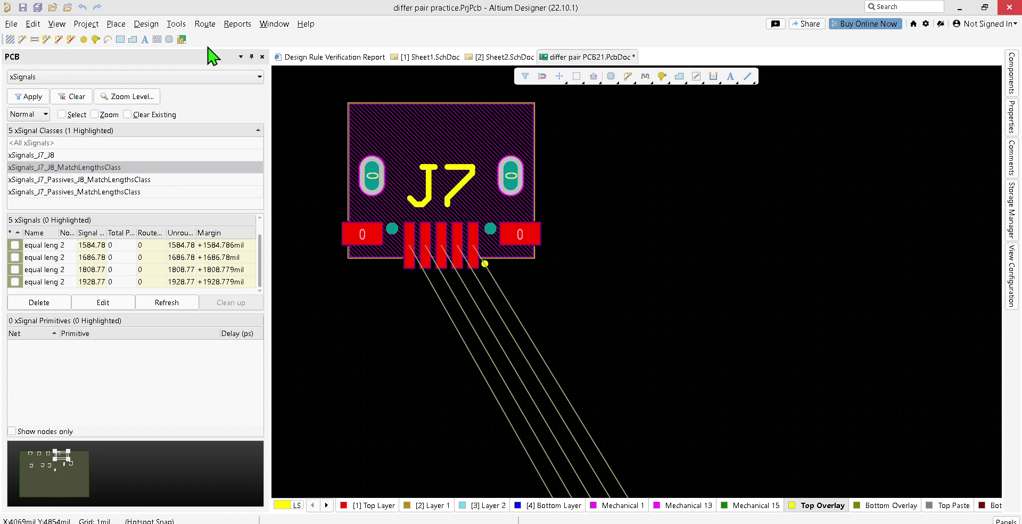
pyautogui.click(181, 26)
pyautogui.click(205, 25)
pyautogui.click(205, 25)
pyautogui.click(242, 117)
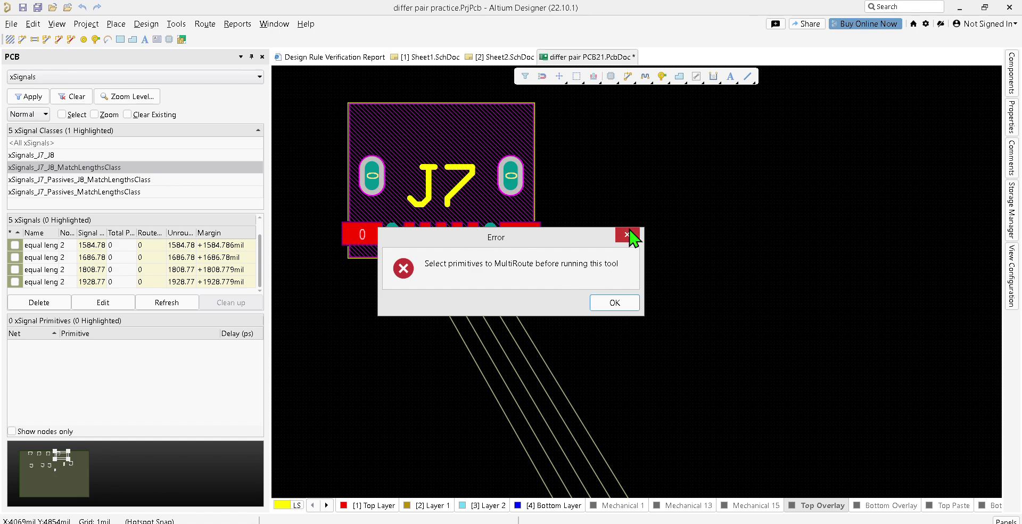
pyautogui.click(614, 303)
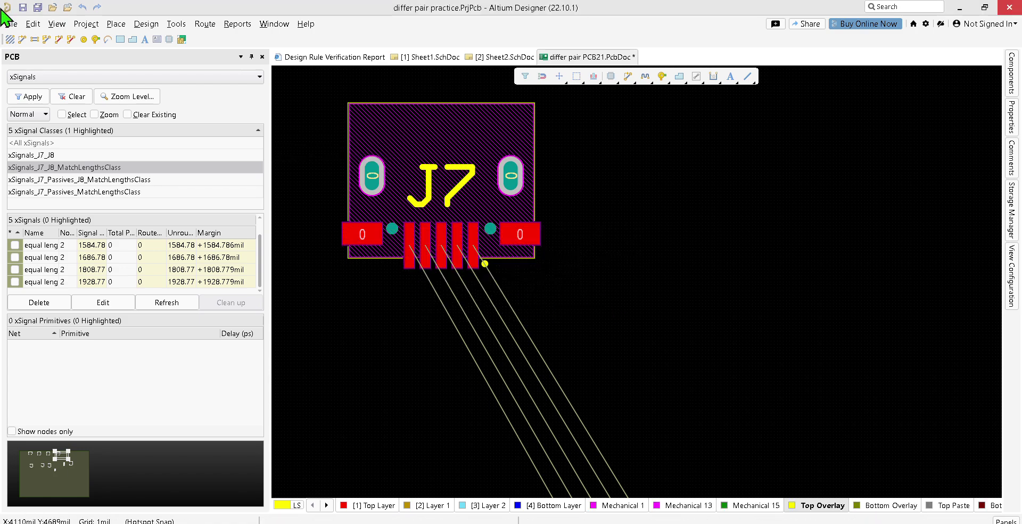
# - Select the five adjacent signal pads of connector J7, pads 1 to 5
pyautogui.keyDown('ctrl'); pyautogui.scroll(1, 468, 280); pyautogui.keyUp('ctrl')
pyautogui.keyDown('ctrl'); pyautogui.scroll(1, 426, 259); pyautogui.keyUp('ctrl')
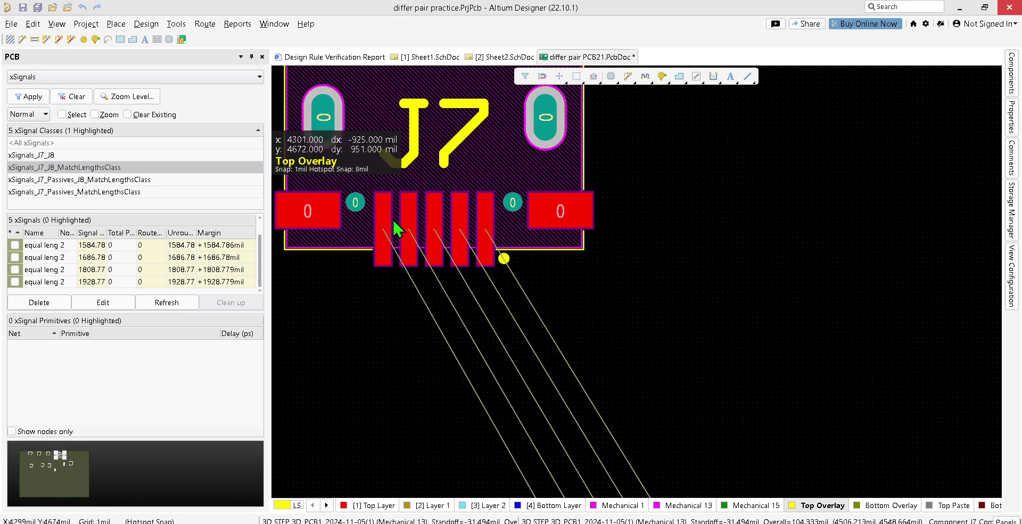
pyautogui.click(385, 217)
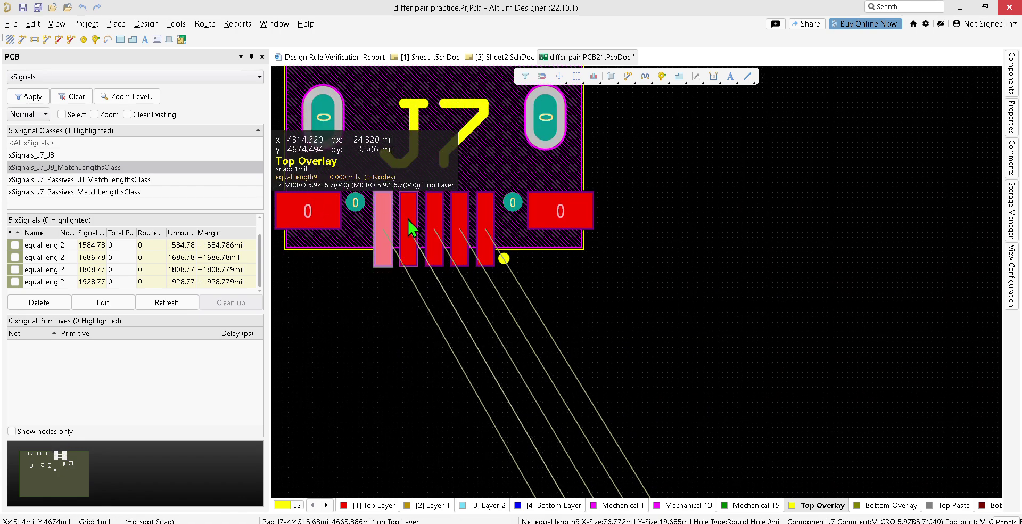
pyautogui.keyDown('shift'); pyautogui.click(408, 221); pyautogui.keyUp('shift')
pyautogui.keyDown('shift'); pyautogui.click(434, 216); pyautogui.keyUp('shift')
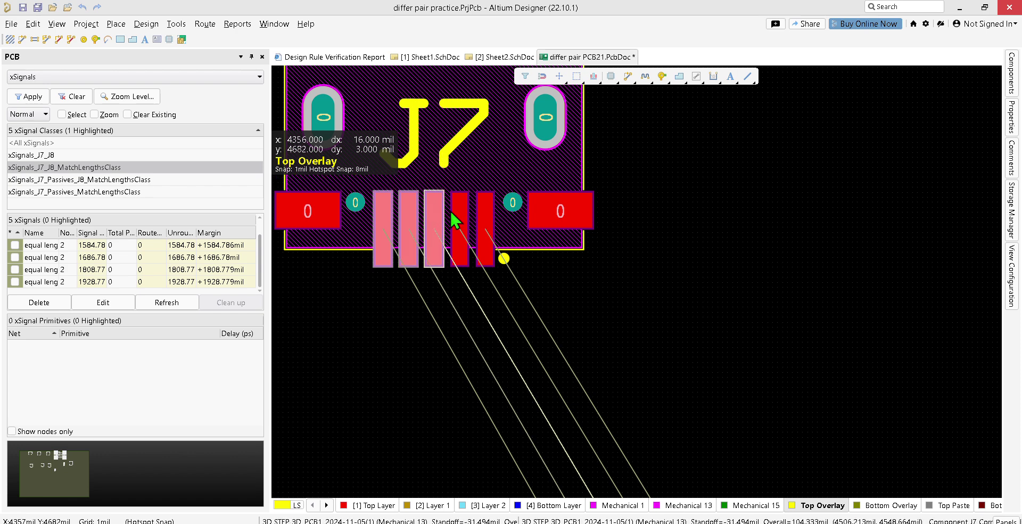
pyautogui.keyDown('shift'); pyautogui.click(455, 218); pyautogui.keyUp('shift')
pyautogui.keyDown('shift'); pyautogui.click(487, 210); pyautogui.keyUp('shift')
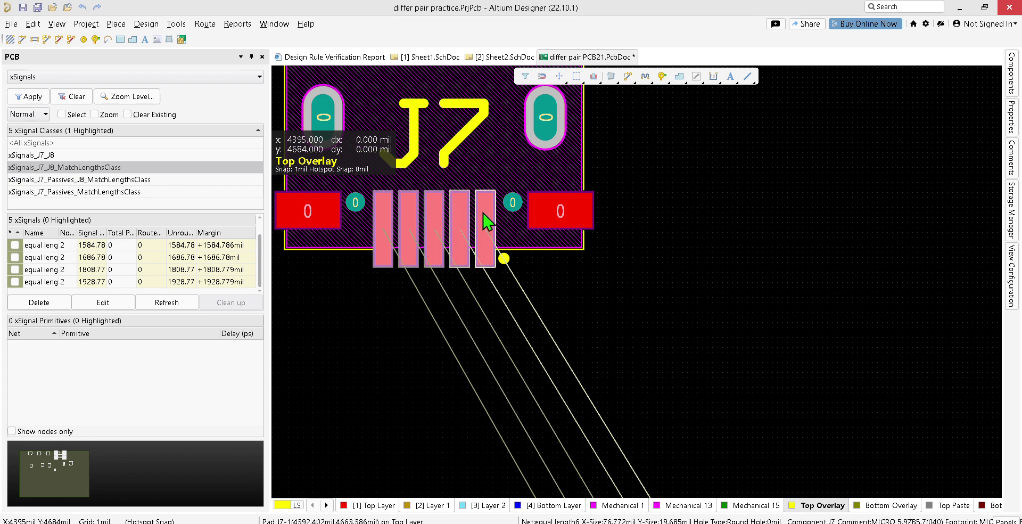
# - Multi-route the five selected J7 signals together on the Top Layer, down and across to resistors R1, R2, R3, R4 and R6
pyautogui.click(210, 24)
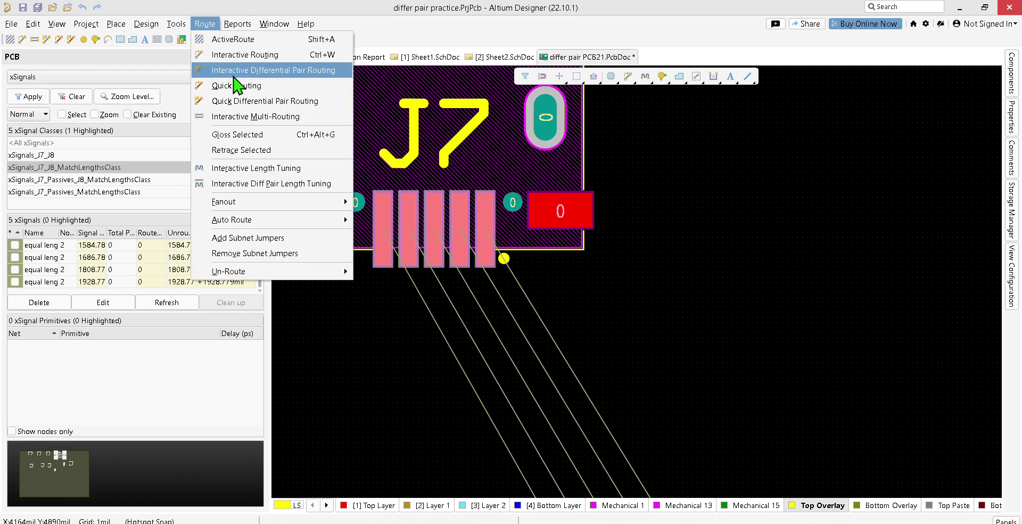
pyautogui.click(247, 116)
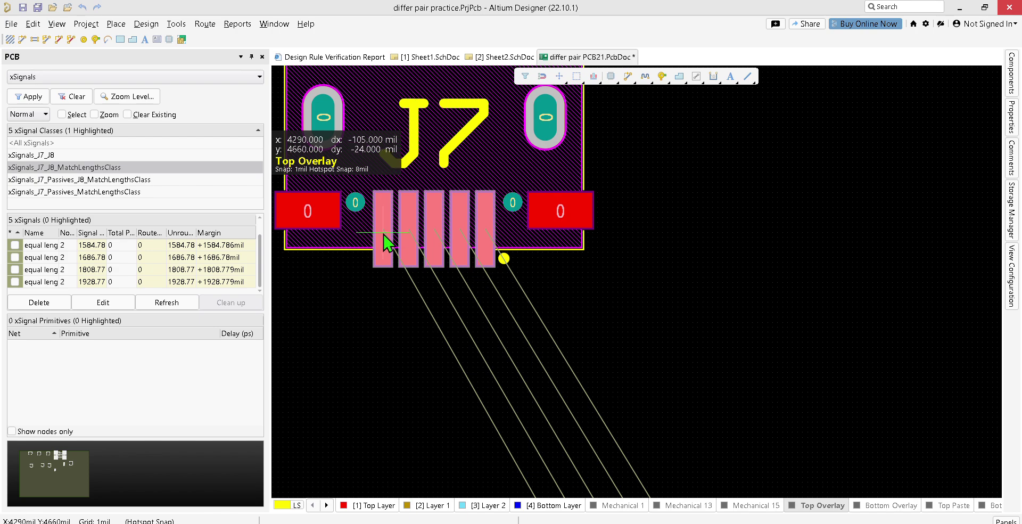
pyautogui.keyDown('ctrl'); pyautogui.scroll(3, 388, 242); pyautogui.keyUp('ctrl')
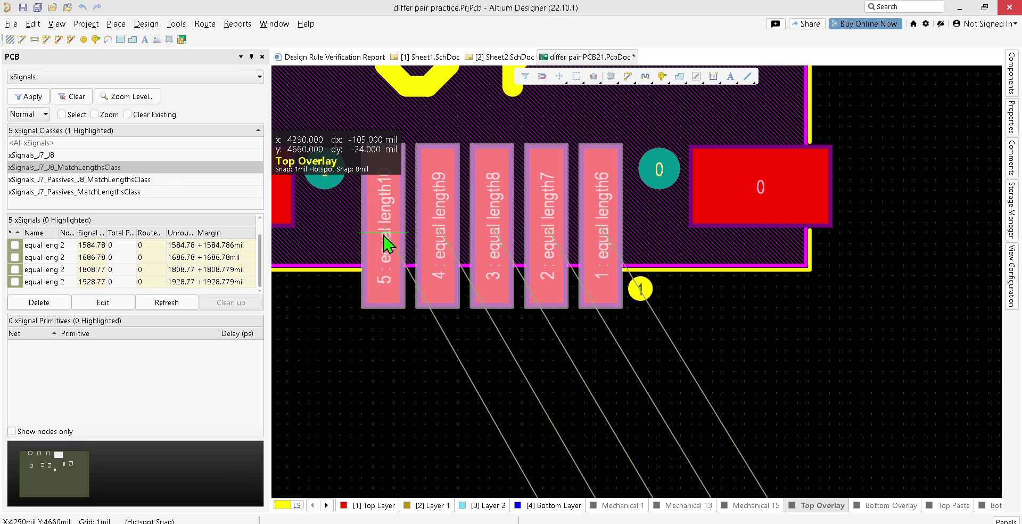
pyautogui.click(387, 232)
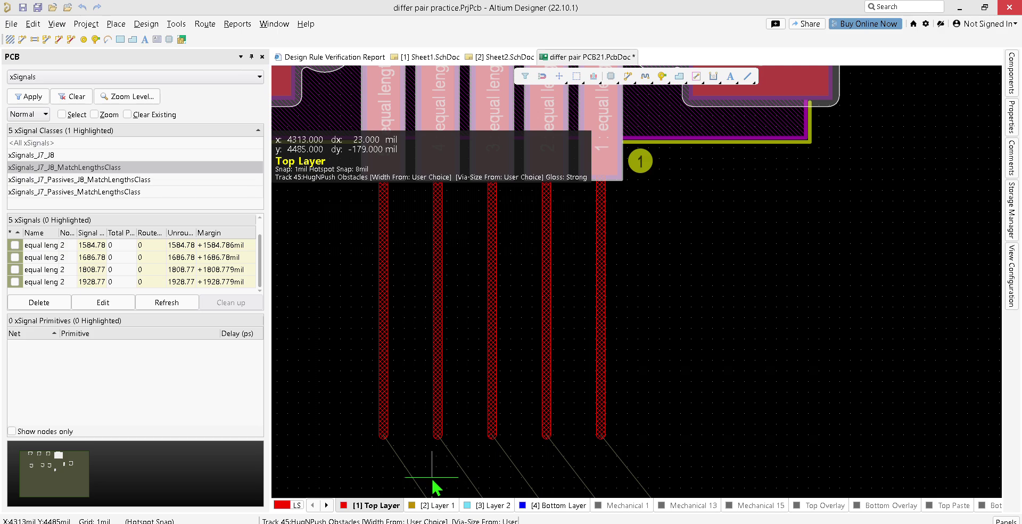
pyautogui.keyDown('ctrl'); pyautogui.scroll(-4, 432, 481); pyautogui.keyUp('ctrl')
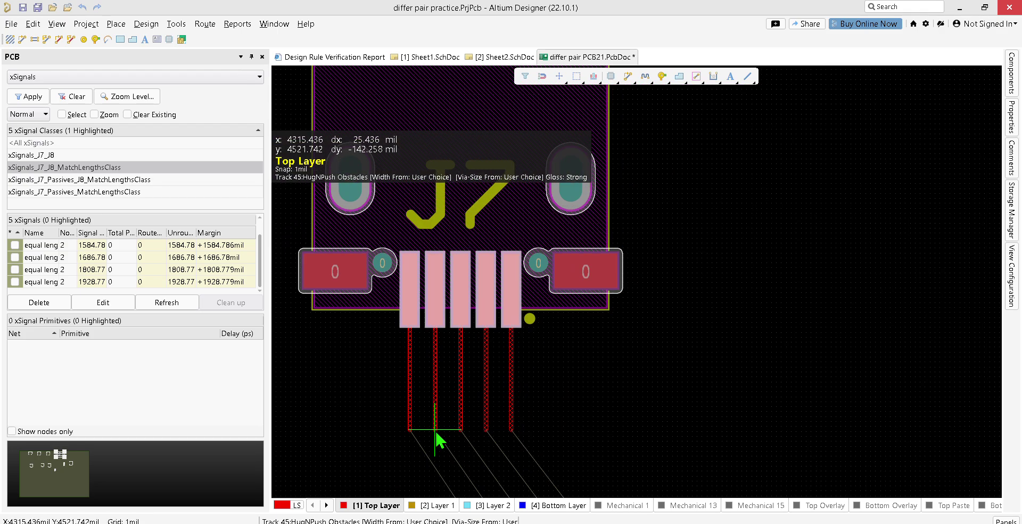
pyautogui.scroll(-6, 430, 372)
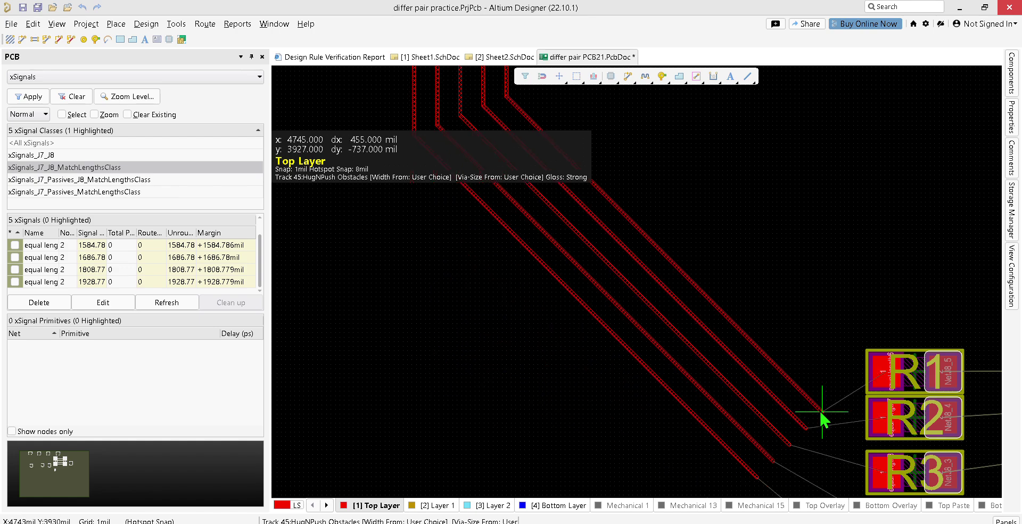
pyautogui.scroll(-3, 647, 441)
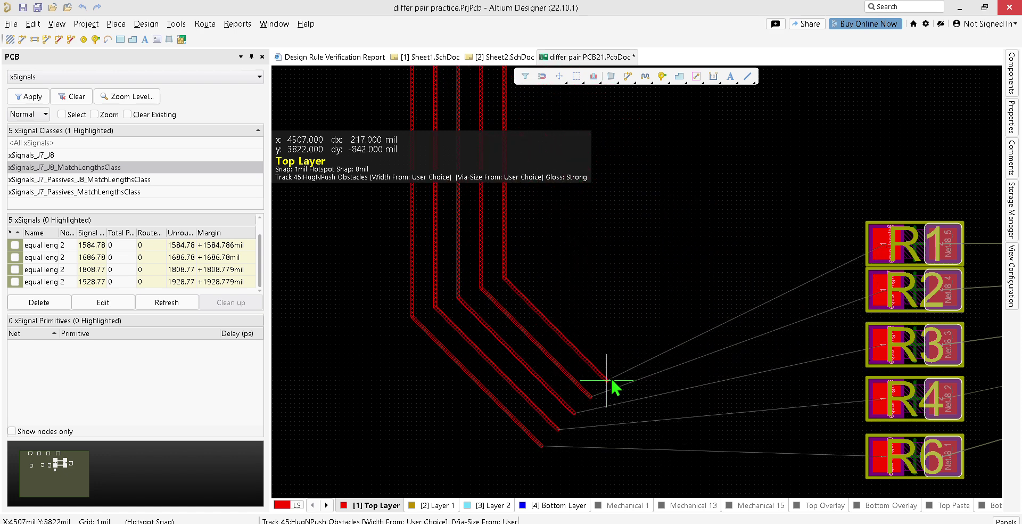
pyautogui.click(633, 420)
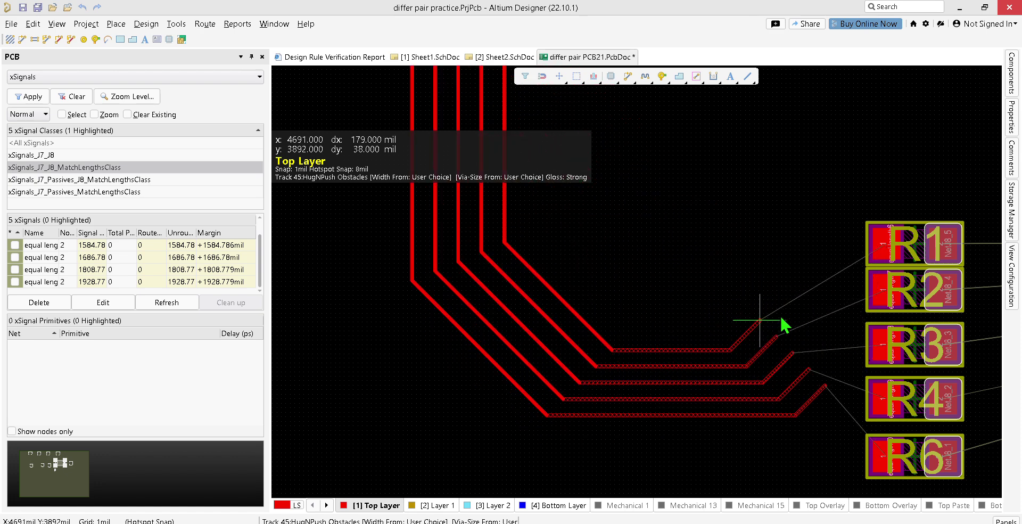
pyautogui.click(896, 248)
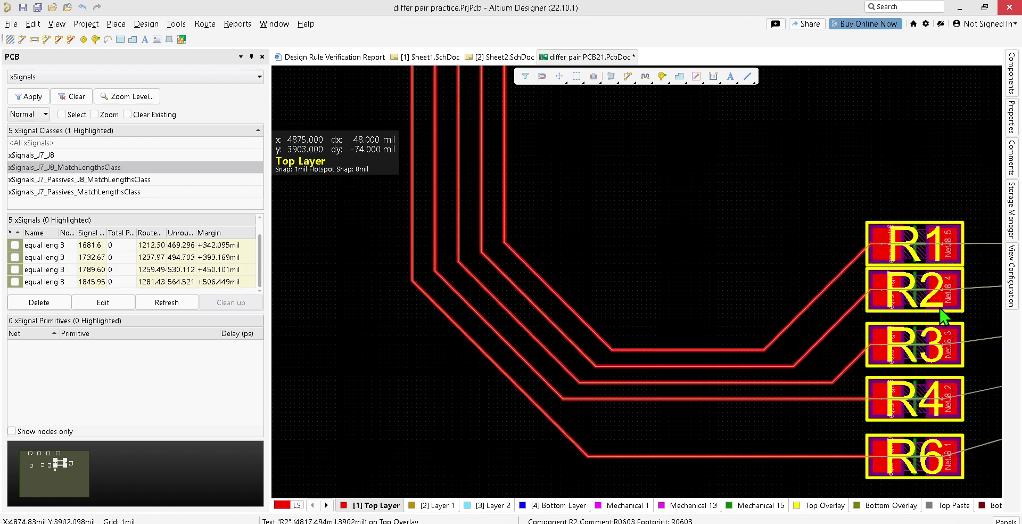
# - Select the five adjacent signal pads of connector J8, pads 5 to 1
pyautogui.keyDown('ctrl'); pyautogui.scroll(-3, 943, 314); pyautogui.keyUp('ctrl')
pyautogui.moveTo(908, 261); pyautogui.dragTo(586, 165, button='right')
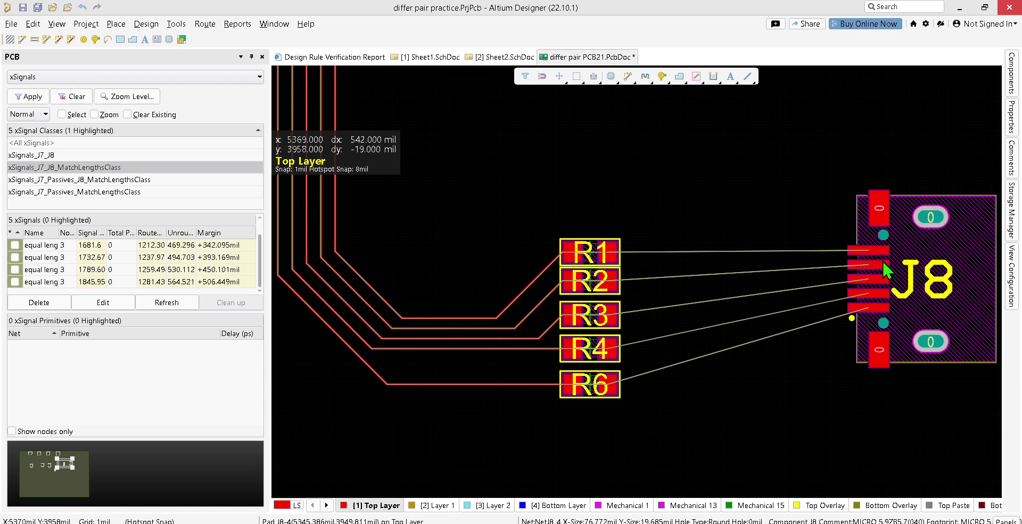
pyautogui.keyDown('ctrl'); pyautogui.scroll(3, 878, 253); pyautogui.keyUp('ctrl')
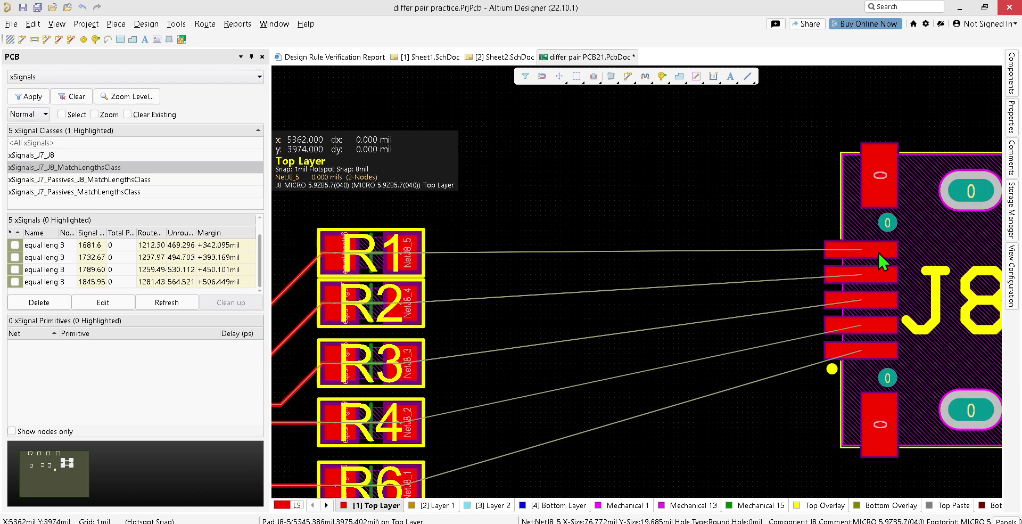
pyautogui.click(877, 252)
pyautogui.click(873, 273)
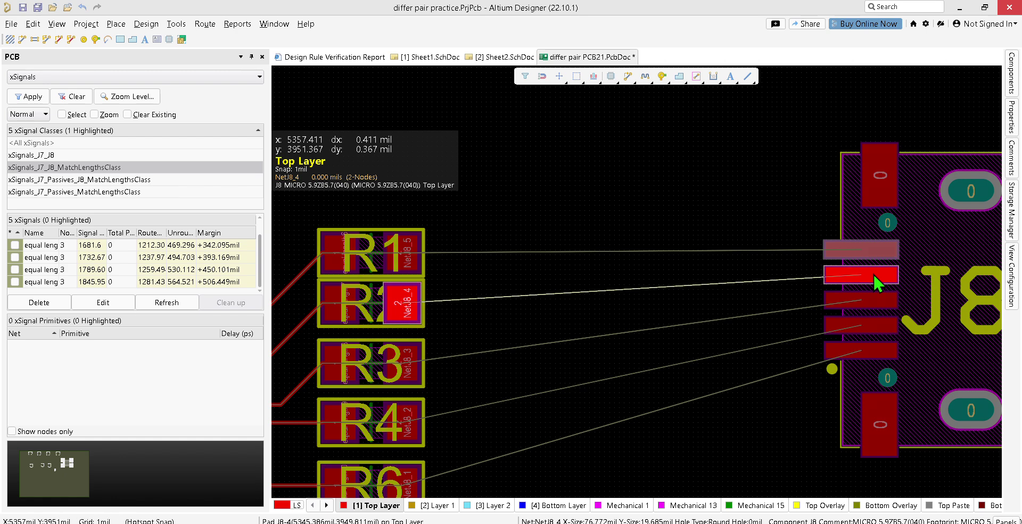
pyautogui.keyDown('shift'); pyautogui.click(879, 301); pyautogui.keyUp('shift')
pyautogui.keyDown('shift'); pyautogui.click(877, 277); pyautogui.keyUp('shift')
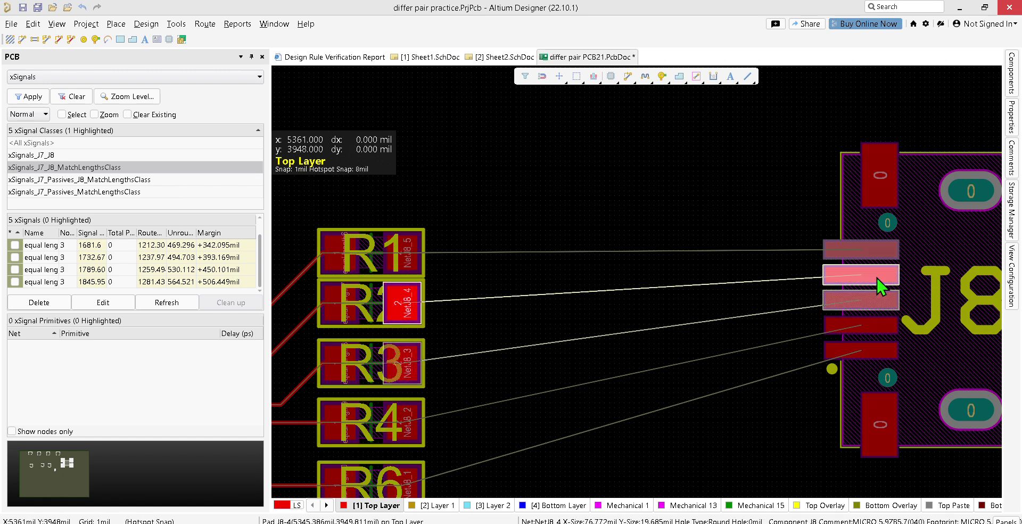
pyautogui.keyDown('shift'); pyautogui.click(888, 326); pyautogui.keyUp('shift')
pyautogui.keyDown('shift'); pyautogui.click(885, 350); pyautogui.keyUp('shift')
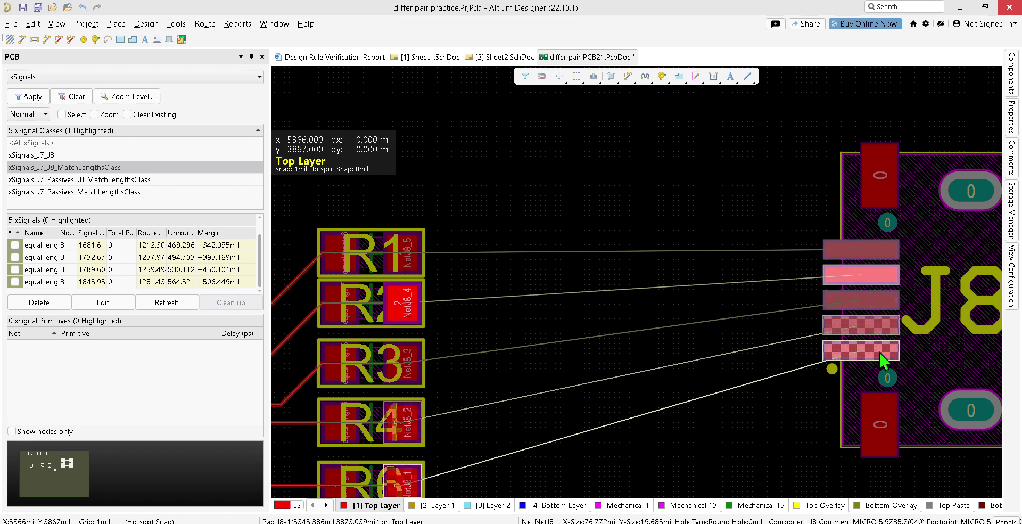
# - Multi-route the five selected J8 pads on the Top Layer to the facing pads of the five series resistors, and clear the selection
pyautogui.rightClick(495, 197)
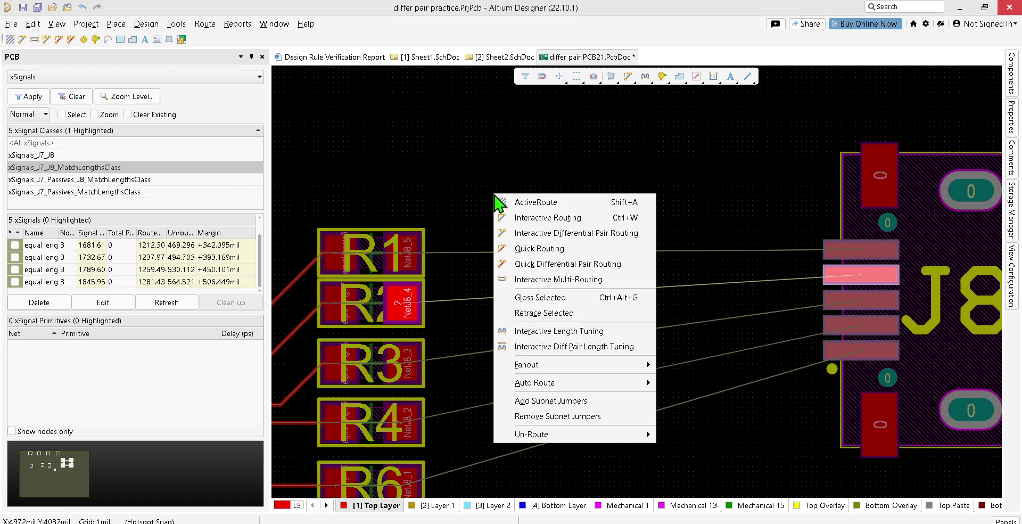
pyautogui.click(497, 201)
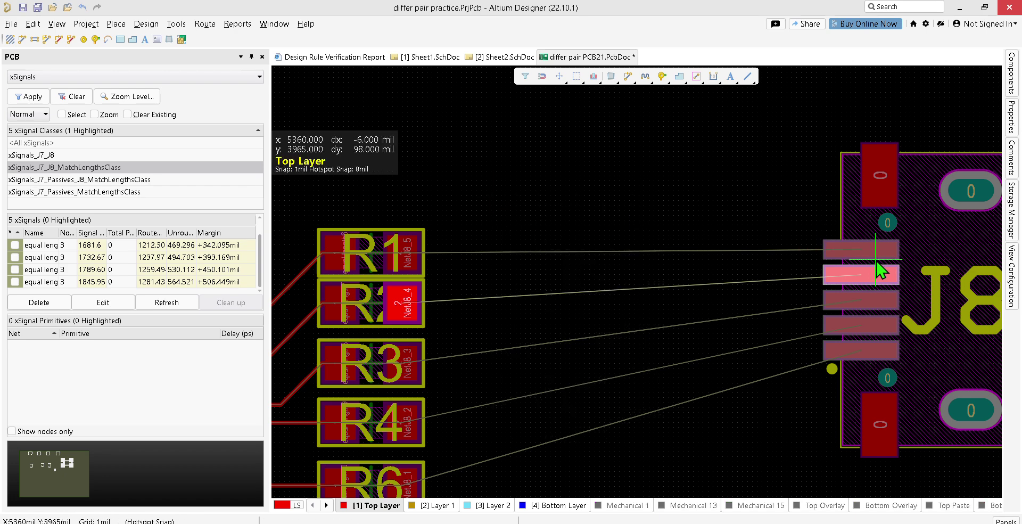
pyautogui.click(852, 249)
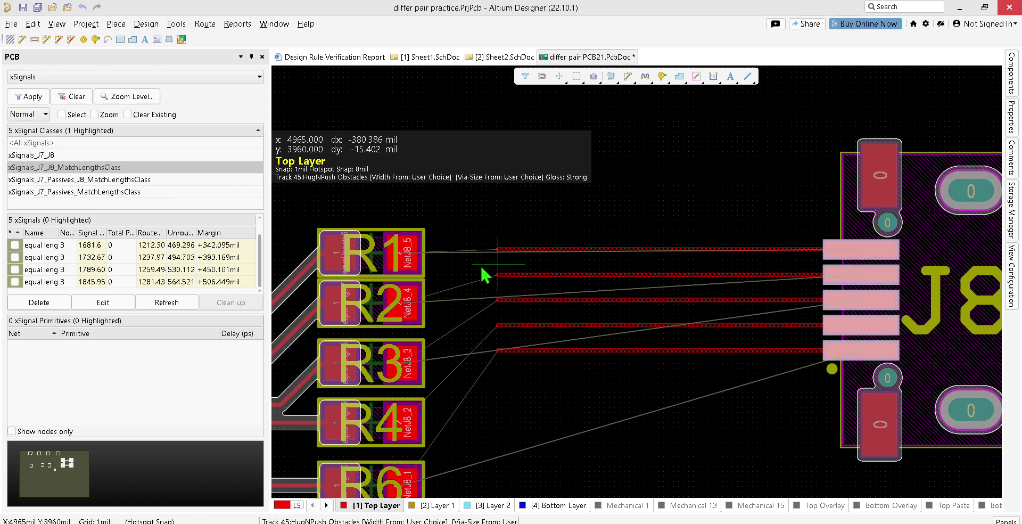
pyautogui.click(402, 252)
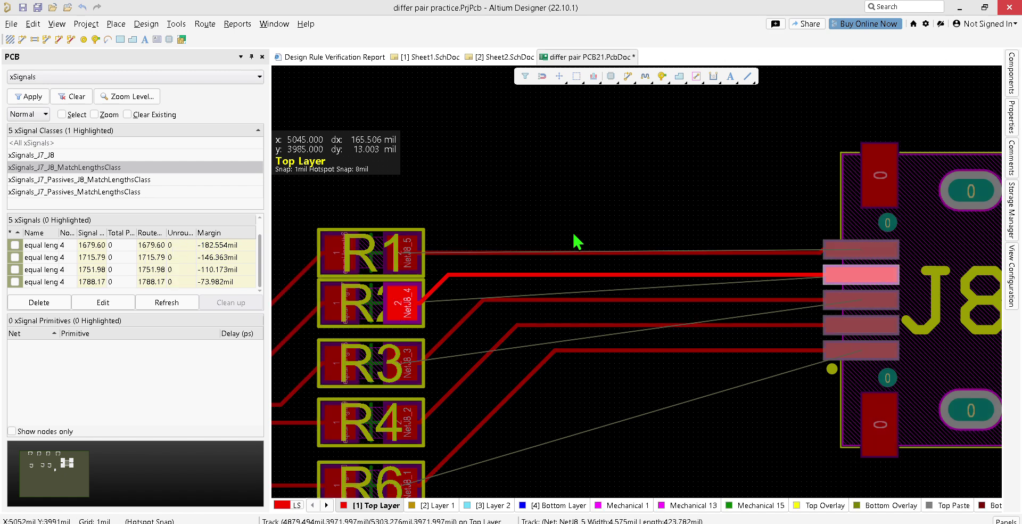
pyautogui.rightClick(581, 189)
pyautogui.click(555, 160)
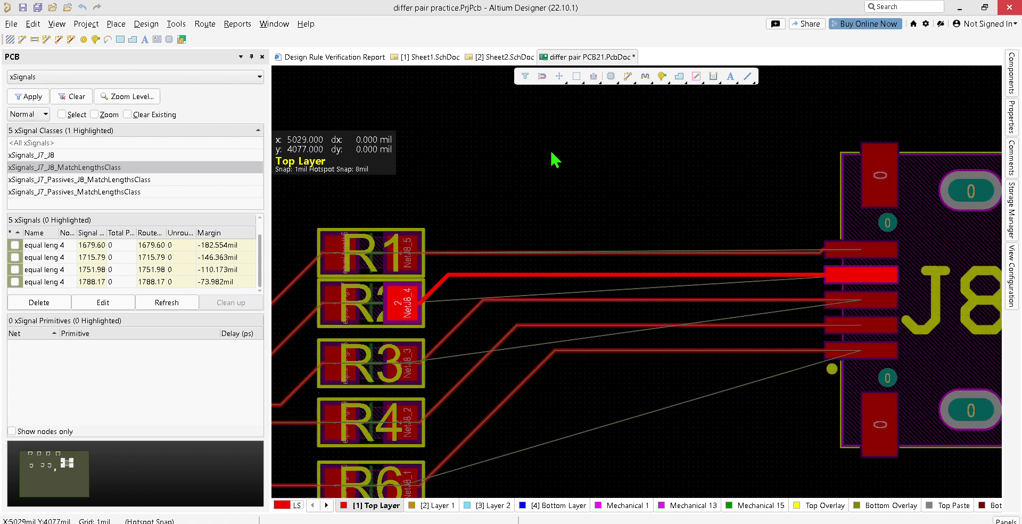
pyautogui.click(571, 162)
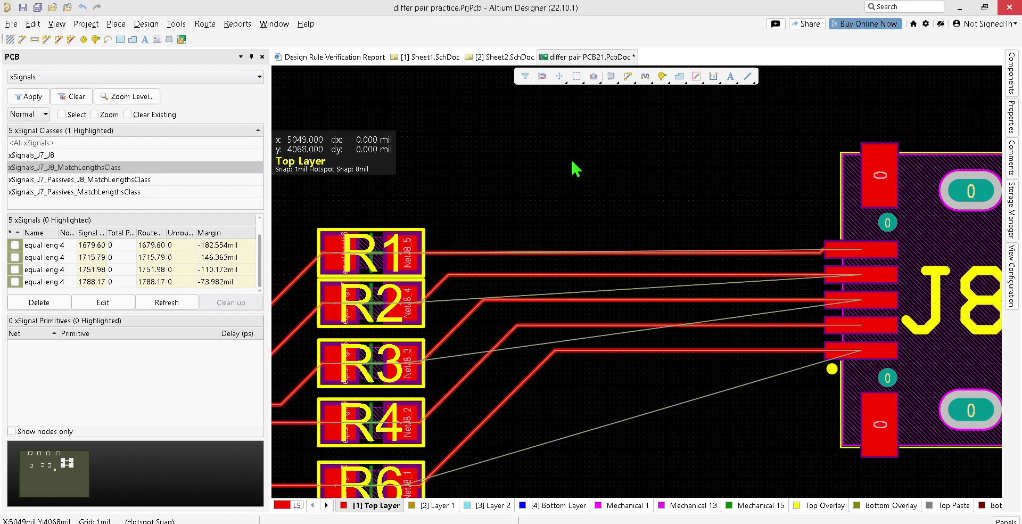
# - Save the PCB document with the routed J7-to-J8 connections
pyautogui.keyDown('ctrl'); pyautogui.scroll(-3, 586, 166); pyautogui.keyUp('ctrl')
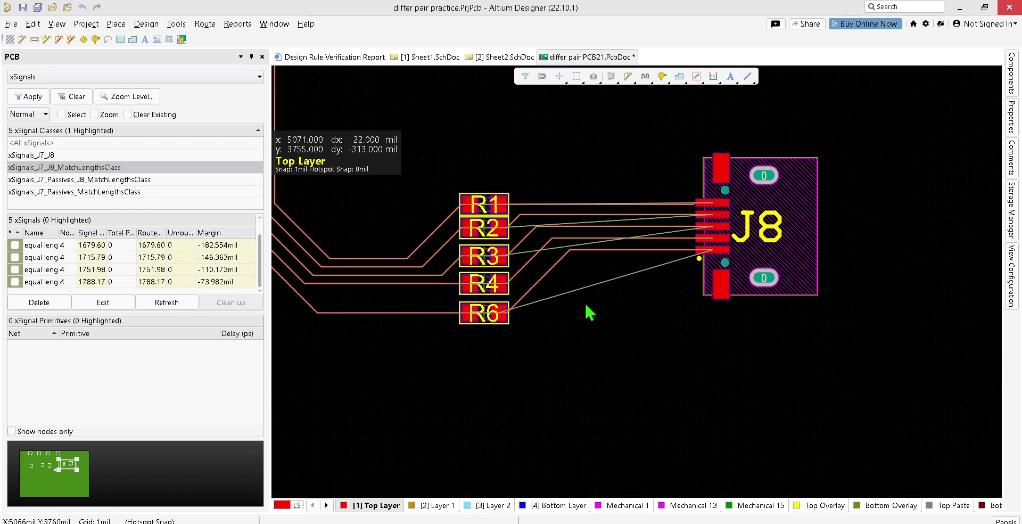
pyautogui.click(579, 288)
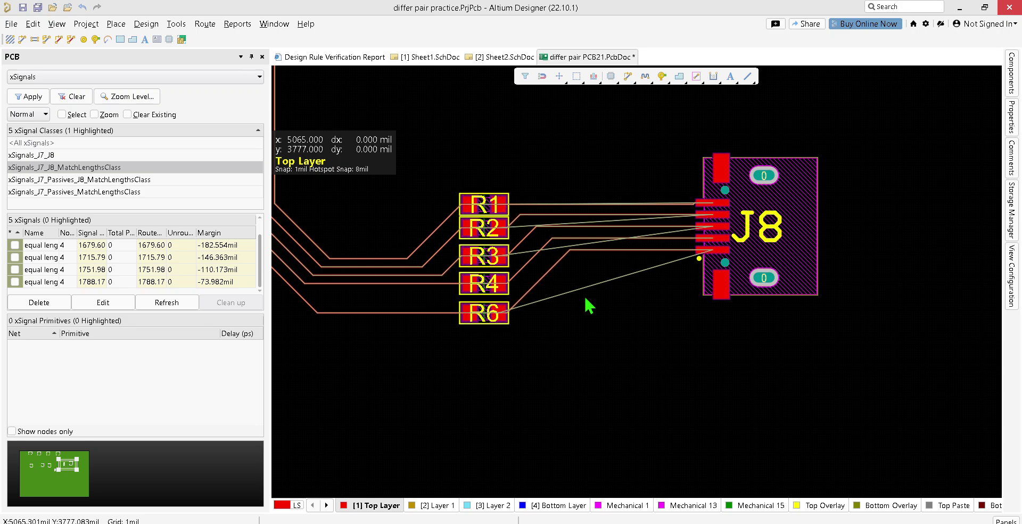
pyautogui.hotkey('ctrl', 's')
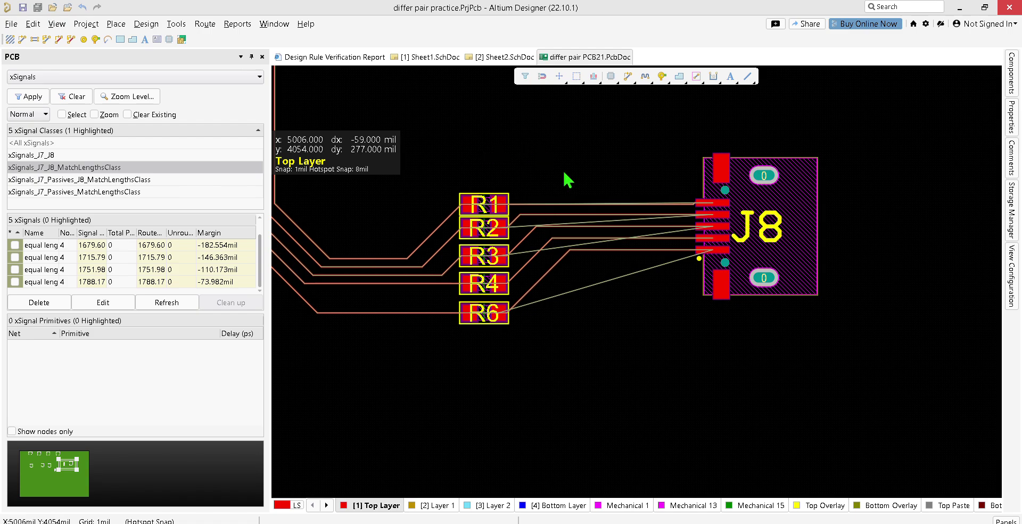
# - Inspect the five routed traces from connector J8 back through the series resistors to connector J7
pyautogui.keyDown('ctrl'); pyautogui.scroll(5, 593, 203); pyautogui.keyUp('ctrl')
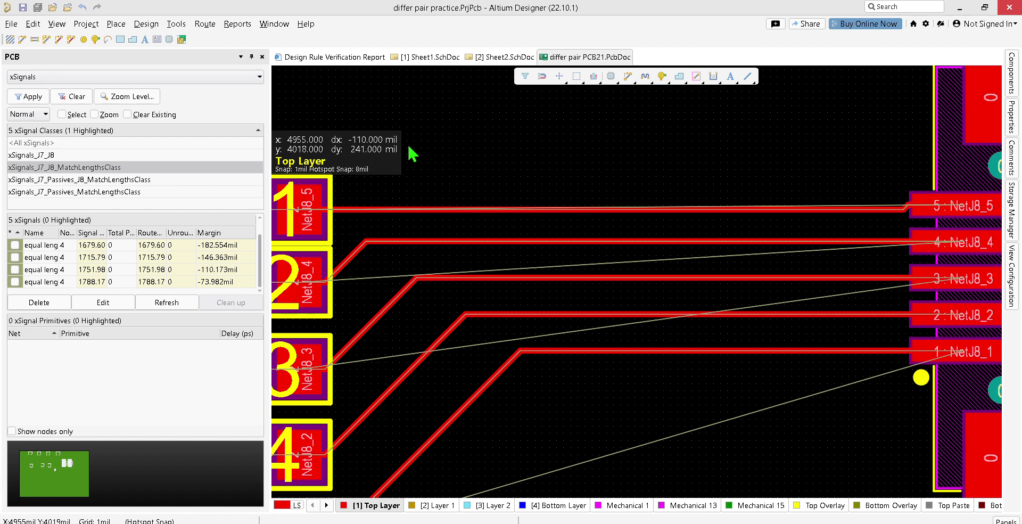
pyautogui.moveTo(410, 155); pyautogui.dragTo(806, 271, button='right')
pyautogui.moveTo(441, 205); pyautogui.dragTo(715, 145, button='right')
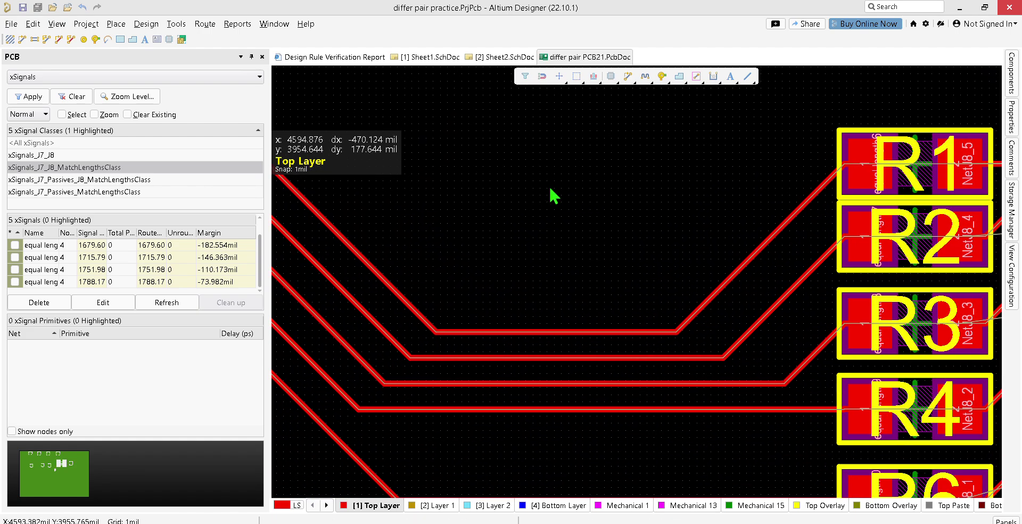
pyautogui.keyDown('ctrl'); pyautogui.scroll(-3, 538, 190); pyautogui.keyUp('ctrl')
pyautogui.moveTo(518, 156); pyautogui.dragTo(654, 514, button='right')
pyautogui.keyDown('ctrl'); pyautogui.scroll(5, 629, 316); pyautogui.keyUp('ctrl')
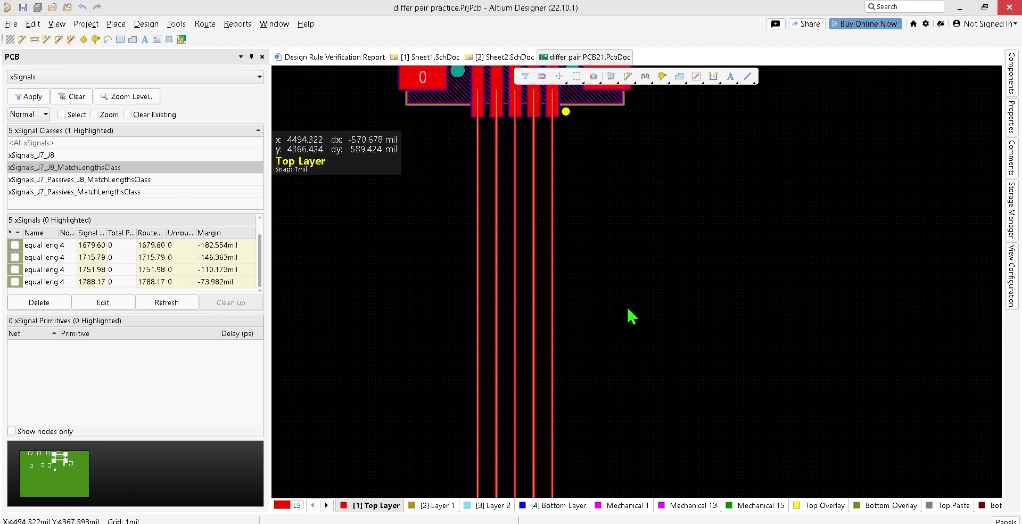
pyautogui.keyDown('ctrl'); pyautogui.scroll(4, 634, 406); pyautogui.keyUp('ctrl')
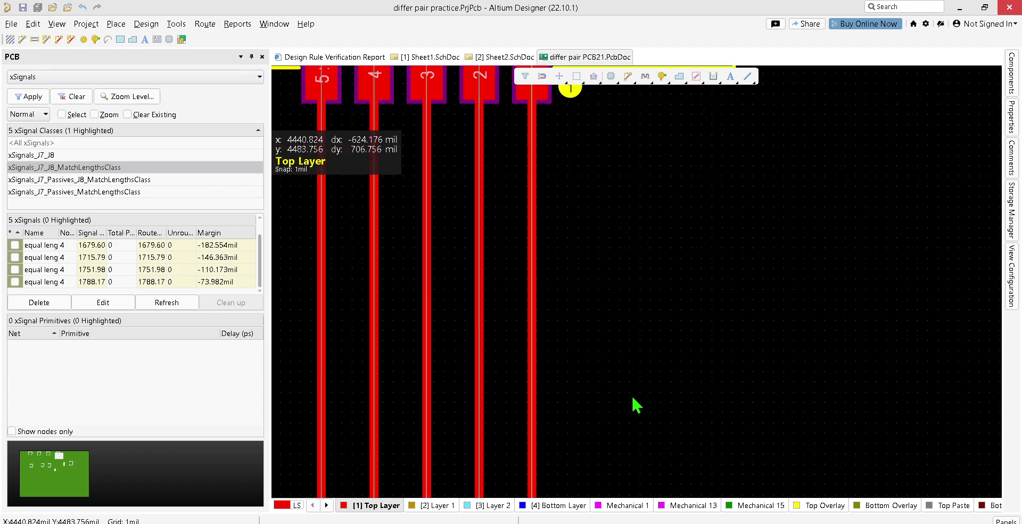
pyautogui.keyDown('ctrl'); pyautogui.scroll(-5, 548, 379); pyautogui.keyUp('ctrl')
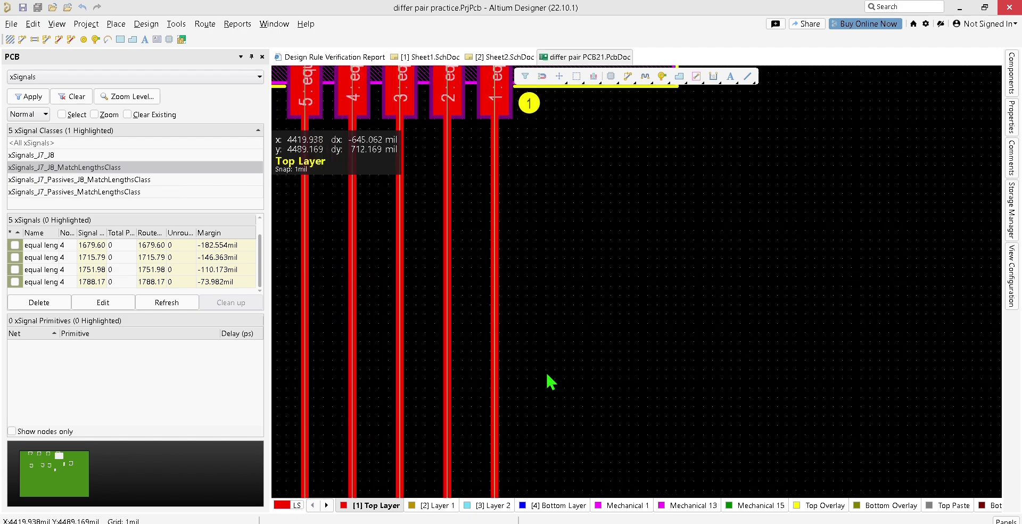
pyautogui.moveTo(554, 376); pyautogui.dragTo(680, 299, button='right')
pyautogui.keyDown('ctrl'); pyautogui.scroll(-1, 667, 301); pyautogui.keyUp('ctrl')
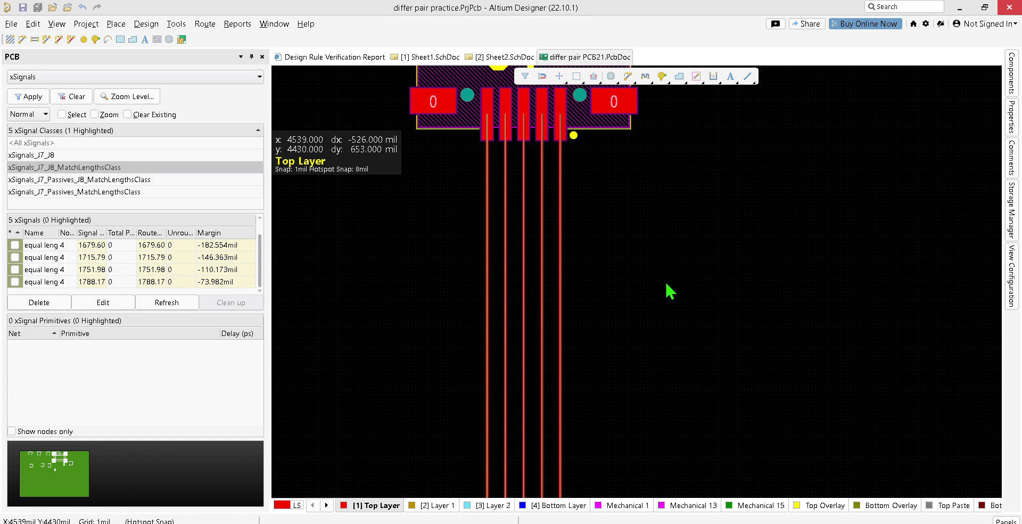
# - Length-tune the equal length6 trace below the J8 pads with an accordion about 165 mil long, aiming for the 1862.159 mil target
pyautogui.click(207, 25)
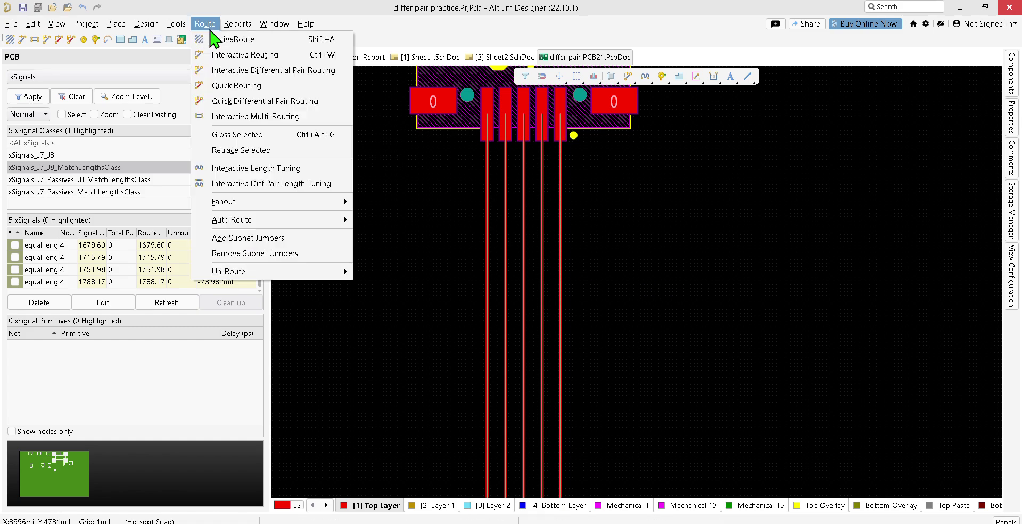
pyautogui.click(266, 168)
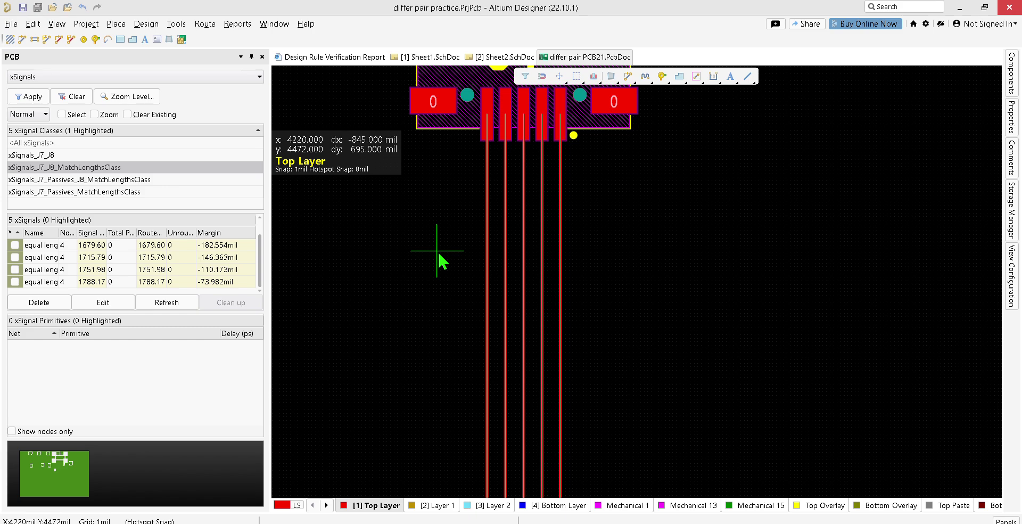
pyautogui.press('Tab')
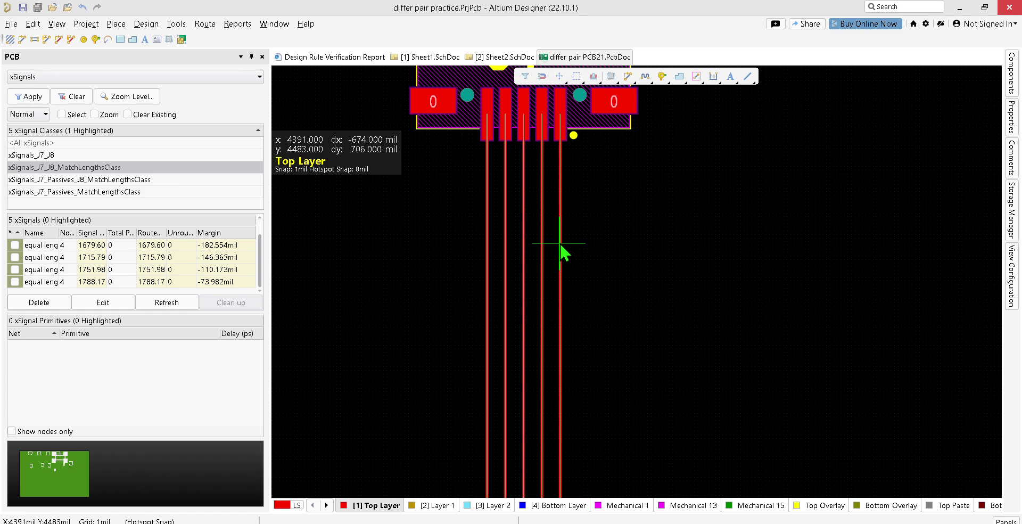
pyautogui.keyDown('ctrl'); pyautogui.scroll(4, 560, 244); pyautogui.keyUp('ctrl')
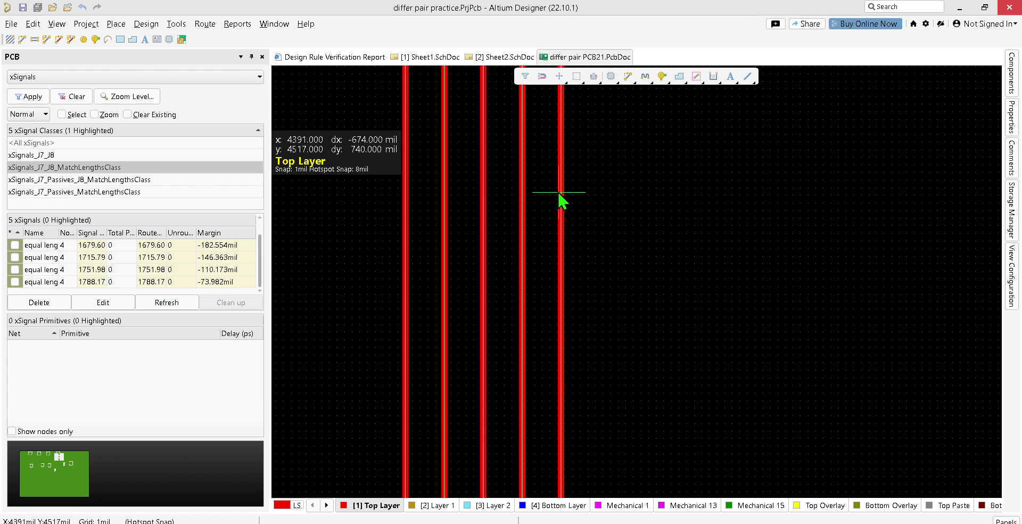
pyautogui.keyDown('ctrl'); pyautogui.scroll(3, 562, 192); pyautogui.keyUp('ctrl')
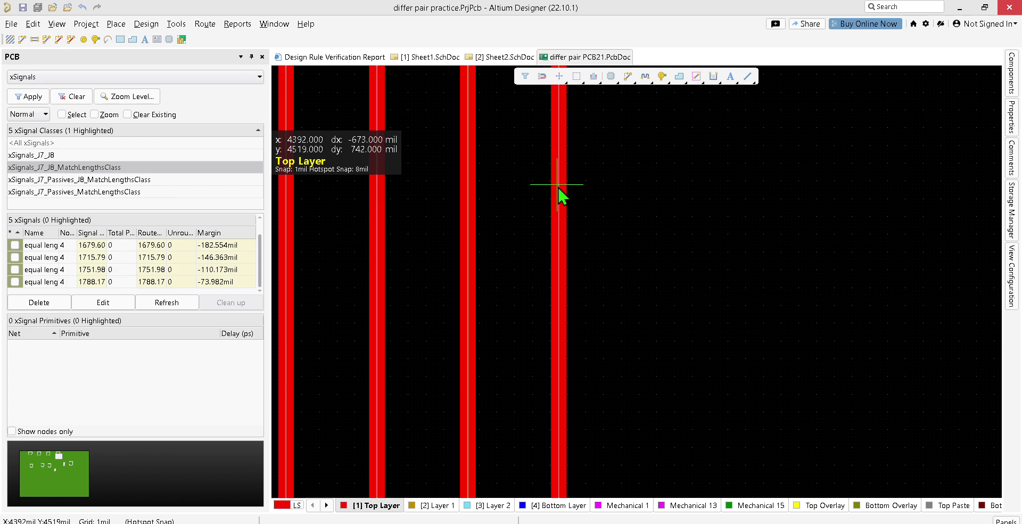
pyautogui.click(558, 185)
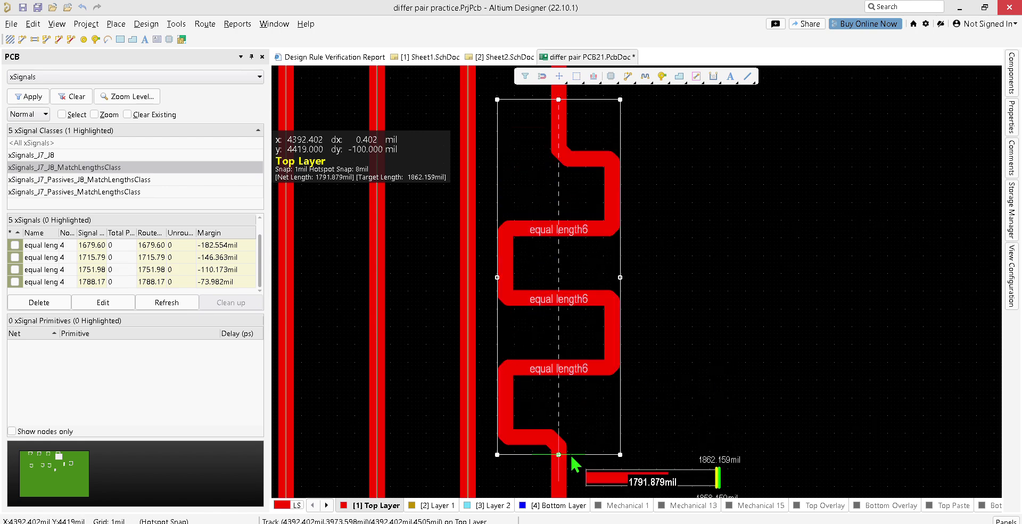
pyautogui.scroll(-3, 571, 456)
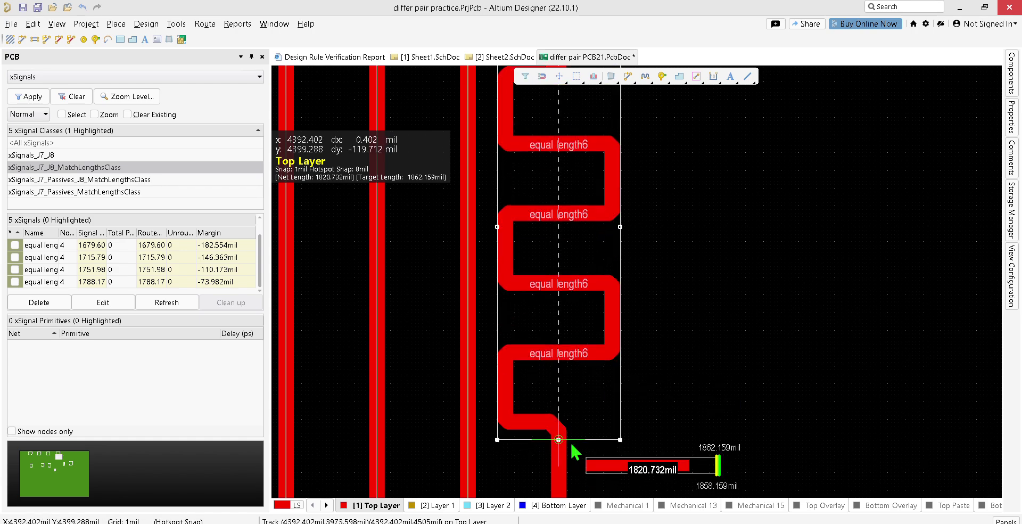
pyautogui.scroll(-2, 571, 444)
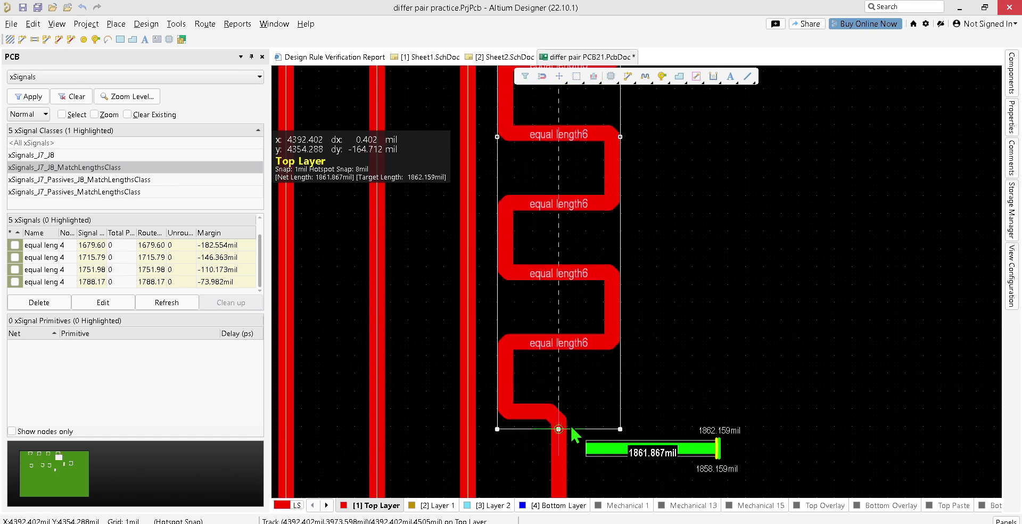
pyautogui.click(570, 424)
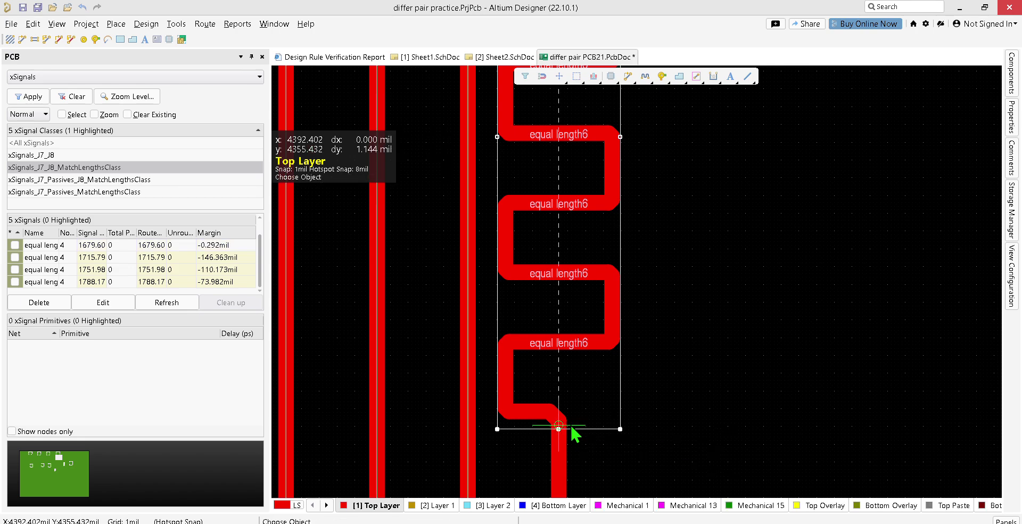
pyautogui.rightClick(730, 213)
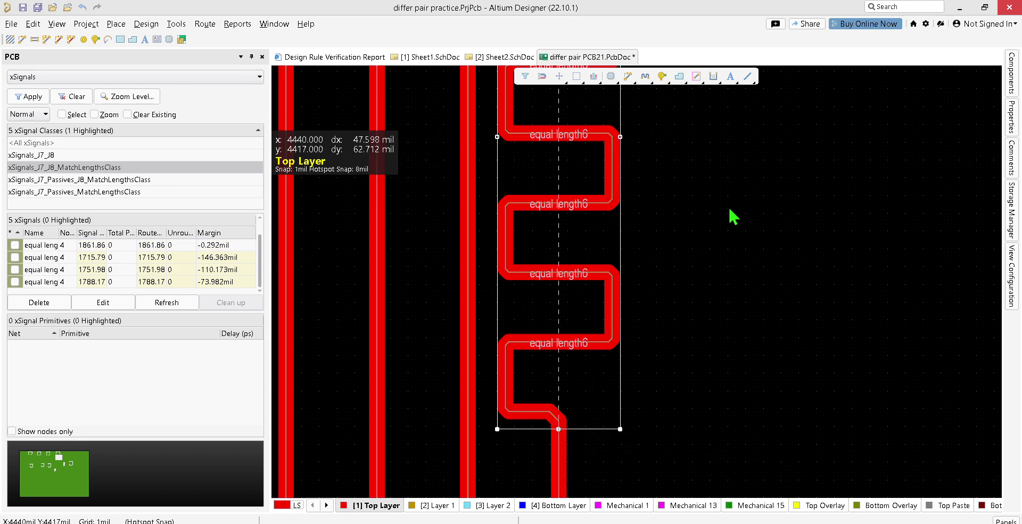
# - Check the net, xSignal and length properties of the equal length10 trace, widening the properties view to read them
pyautogui.keyDown('ctrl'); pyautogui.scroll(-3, 734, 255); pyautogui.keyUp('ctrl')
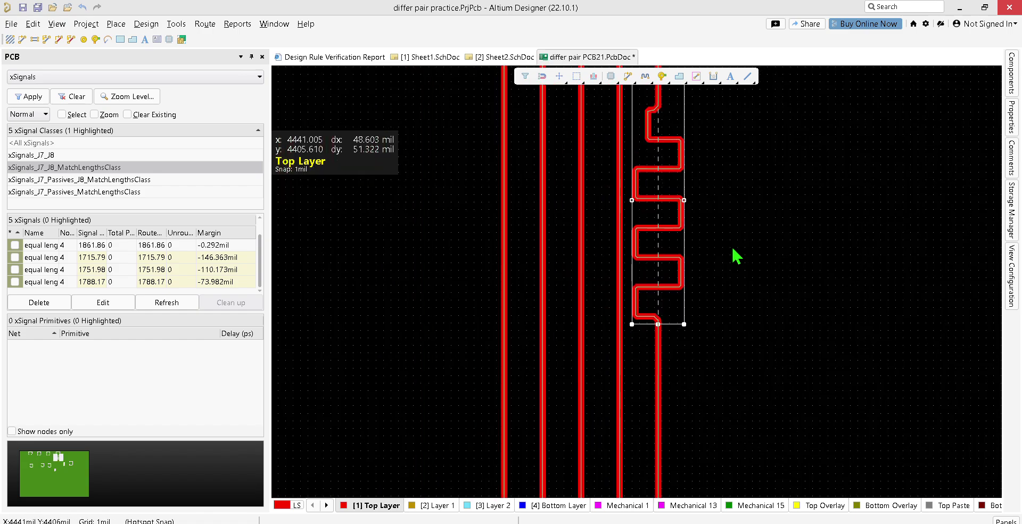
pyautogui.click(522, 274)
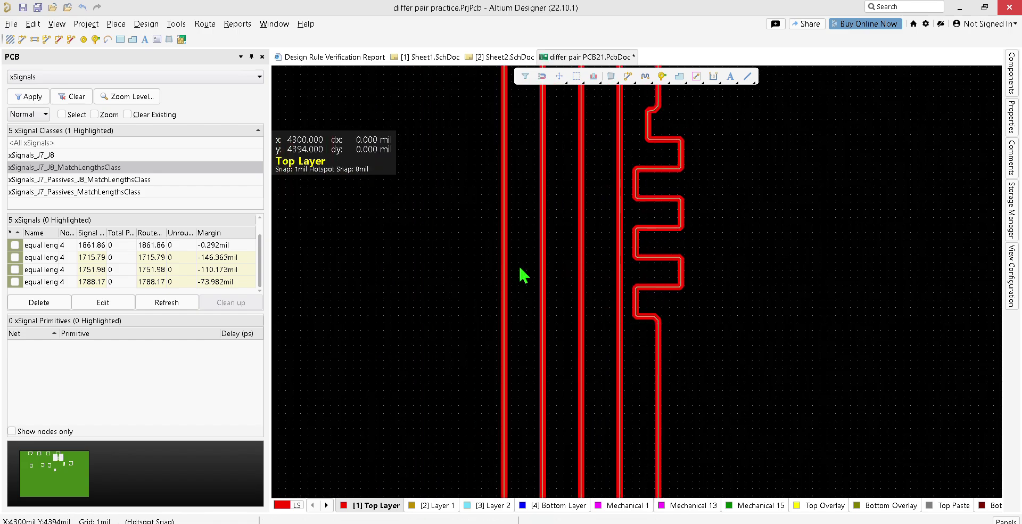
pyautogui.click(502, 276)
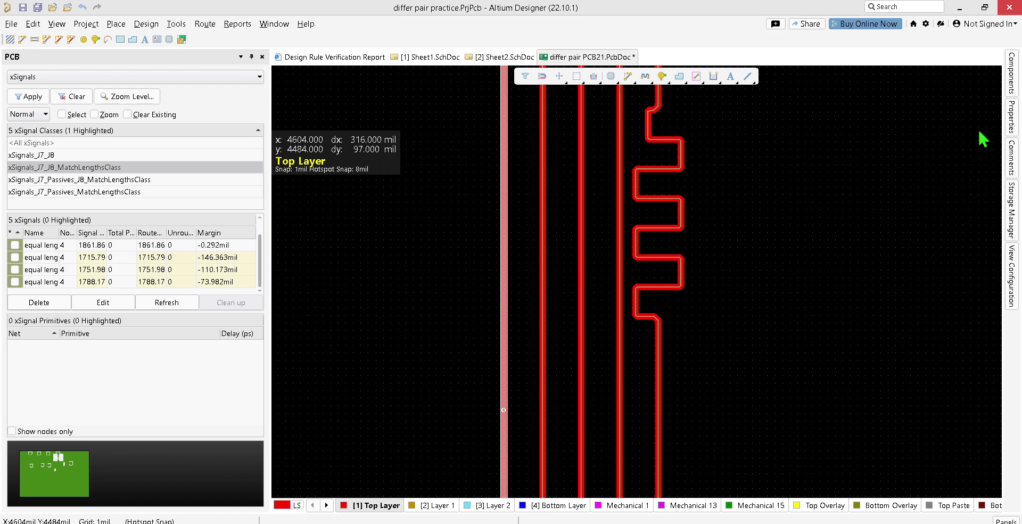
pyautogui.click(1011, 121)
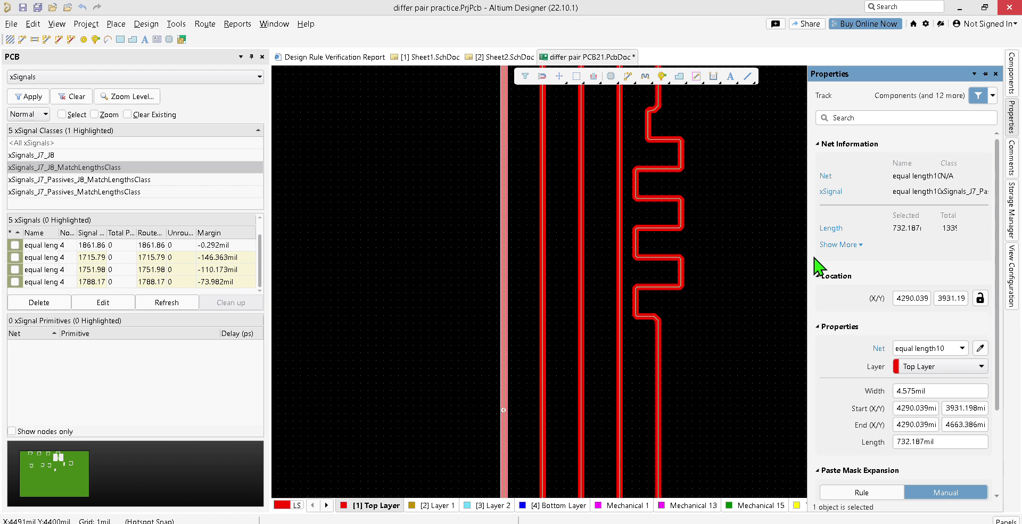
pyautogui.moveTo(808, 260); pyautogui.dragTo(751, 260)
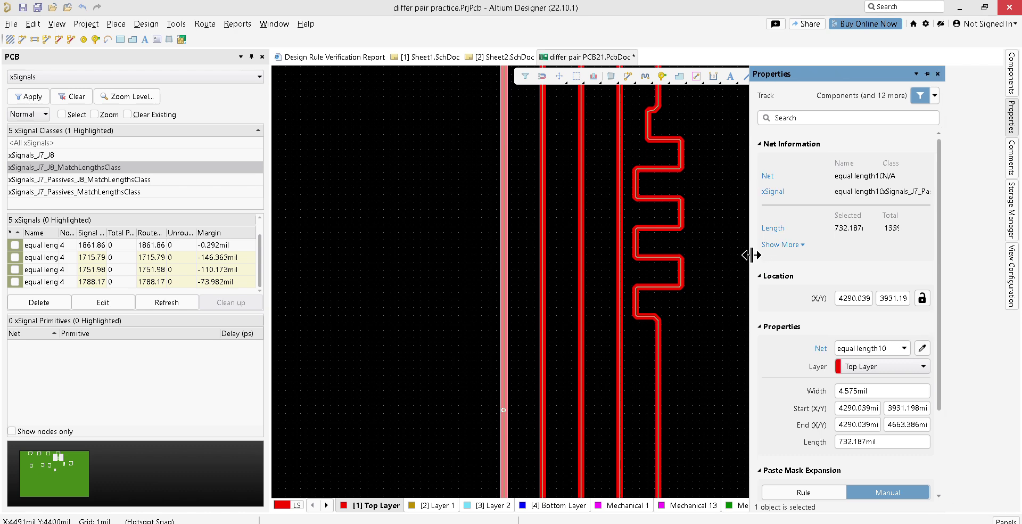
pyautogui.click(722, 339)
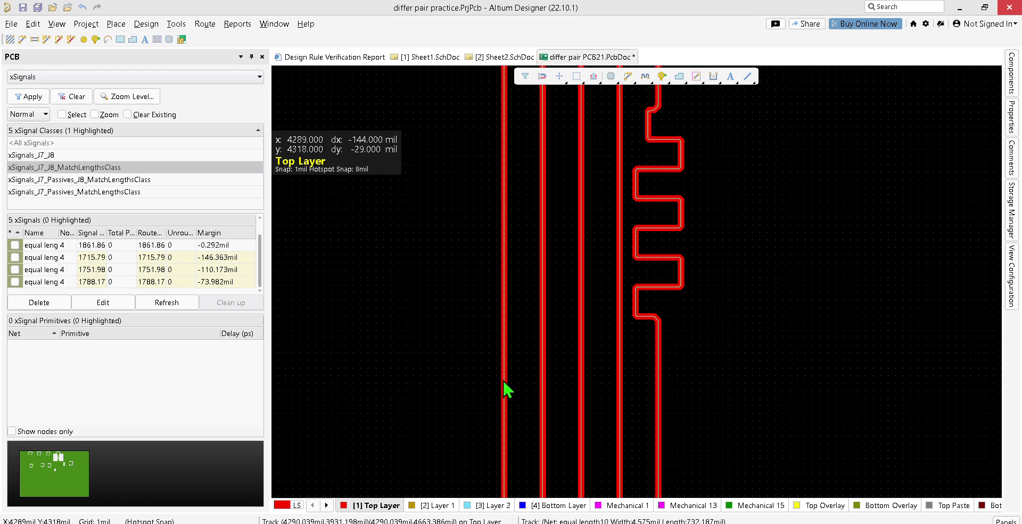
pyautogui.click(508, 385)
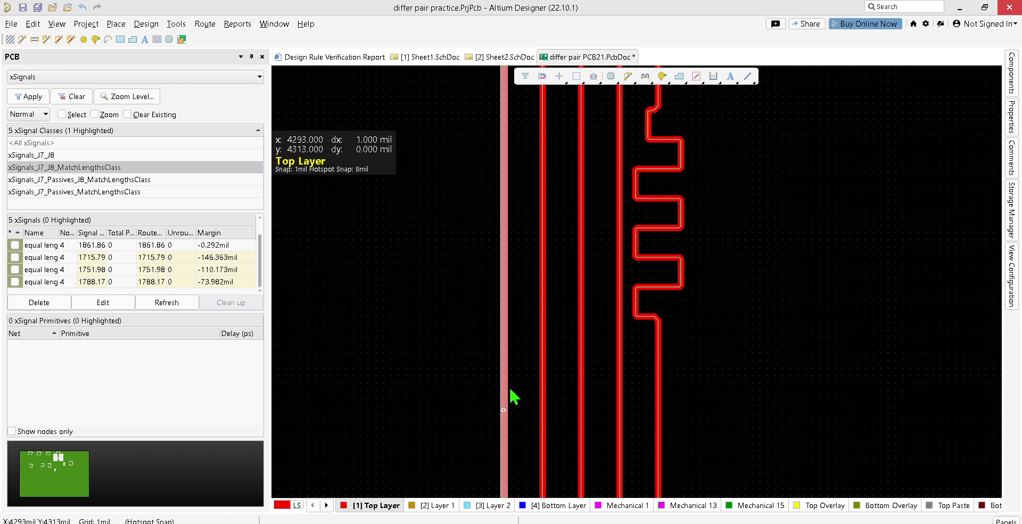
pyautogui.moveTo(1012, 120)
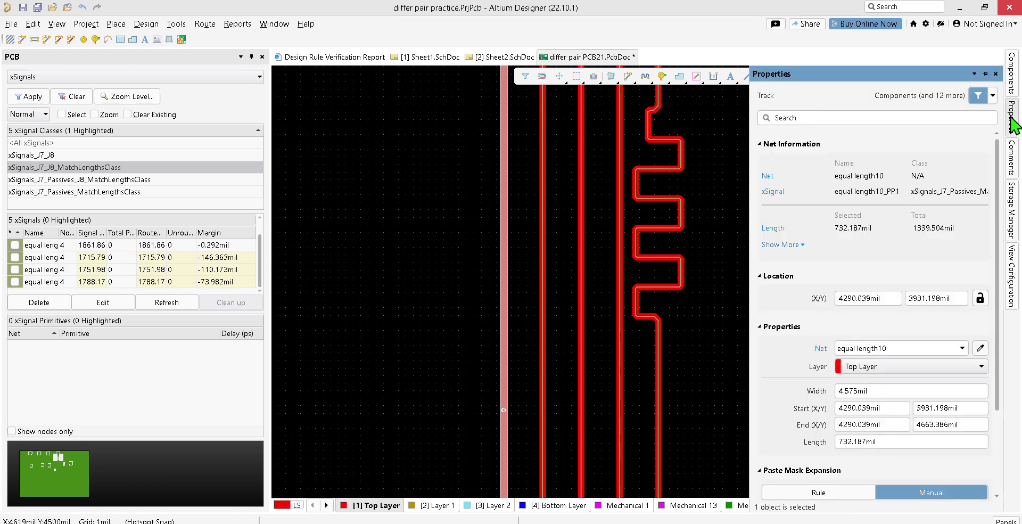
pyautogui.click(727, 381)
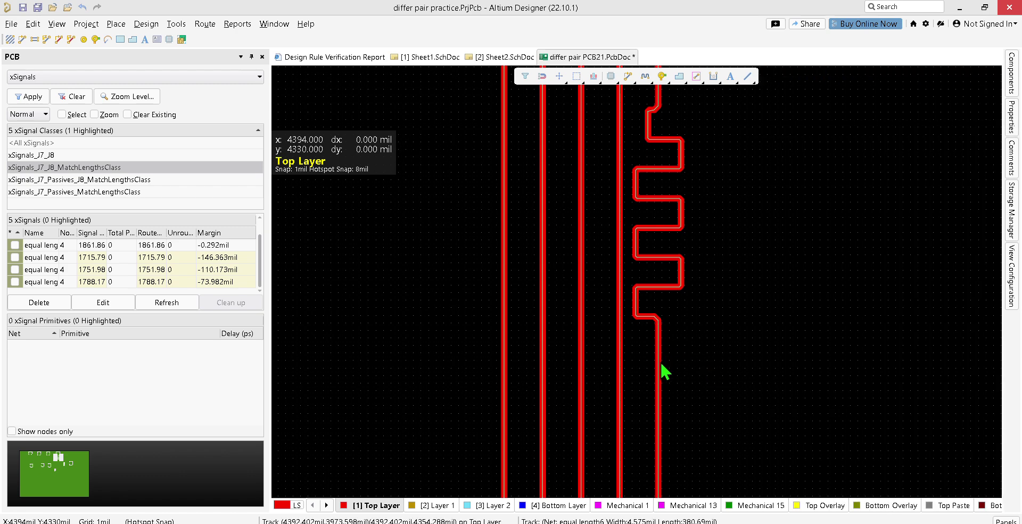
# - Check the net, xSignal and length properties of the tuned equal length6 trace
pyautogui.click(659, 362)
pyautogui.moveTo(1014, 125)
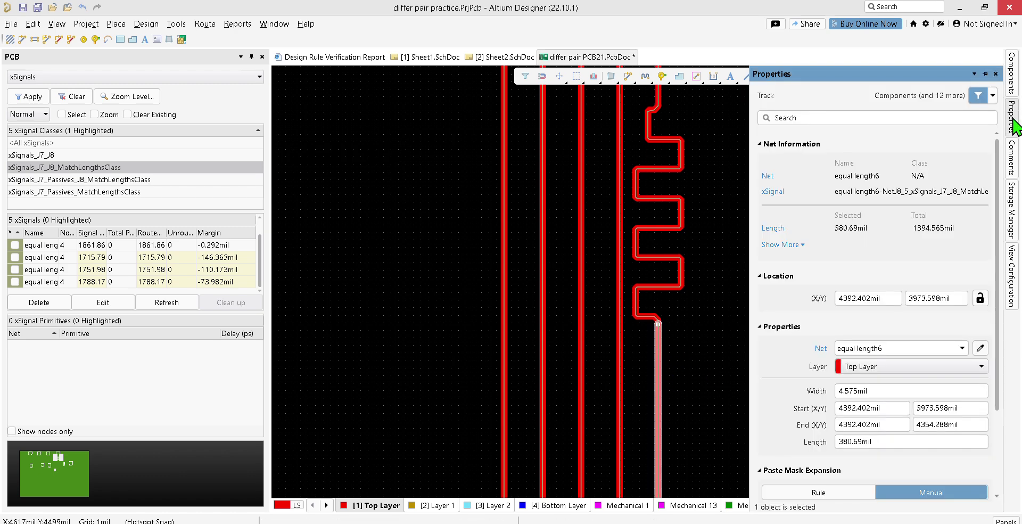
pyautogui.click(701, 383)
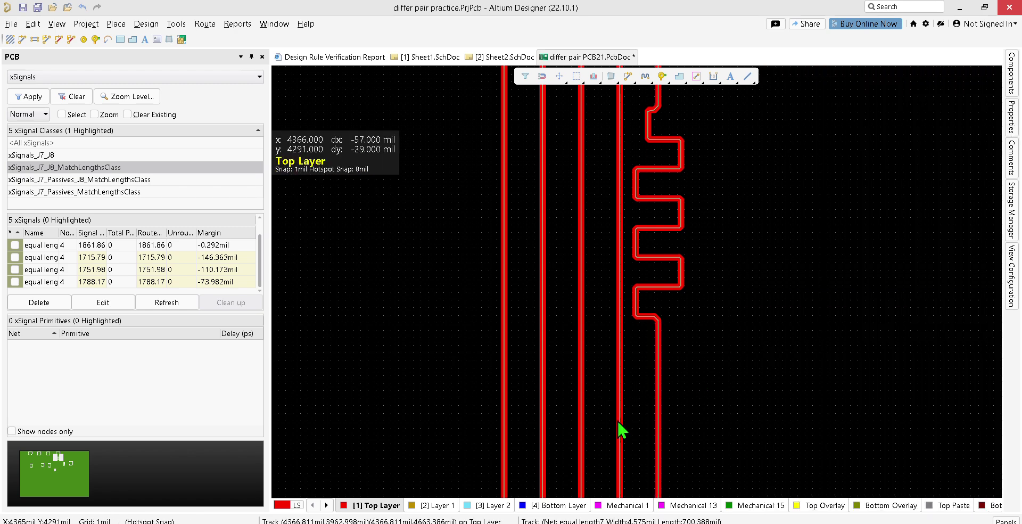
# - Length-tune the neighbouring equal length7 trace with an accordion about 148 mil long, aiming for the 1862.159 mil target
pyautogui.click(205, 23)
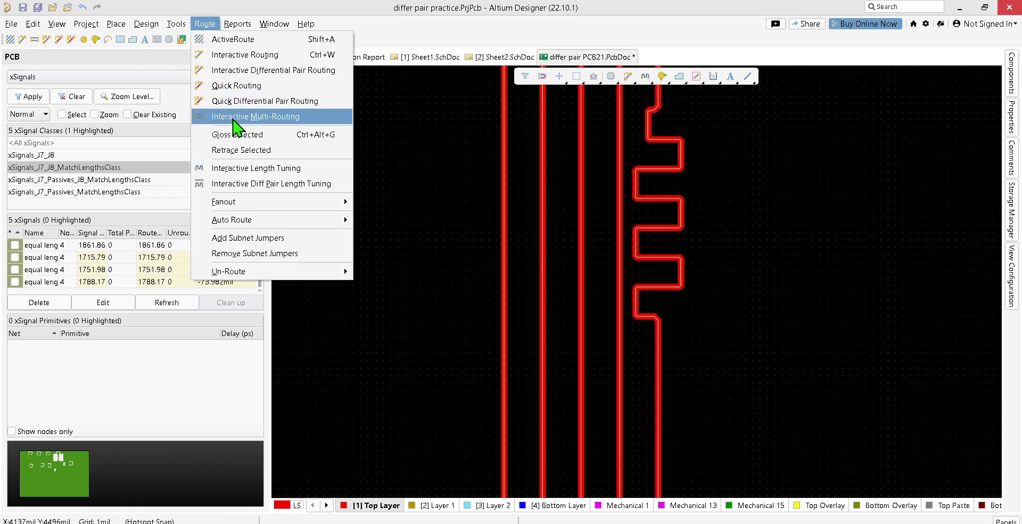
pyautogui.click(245, 167)
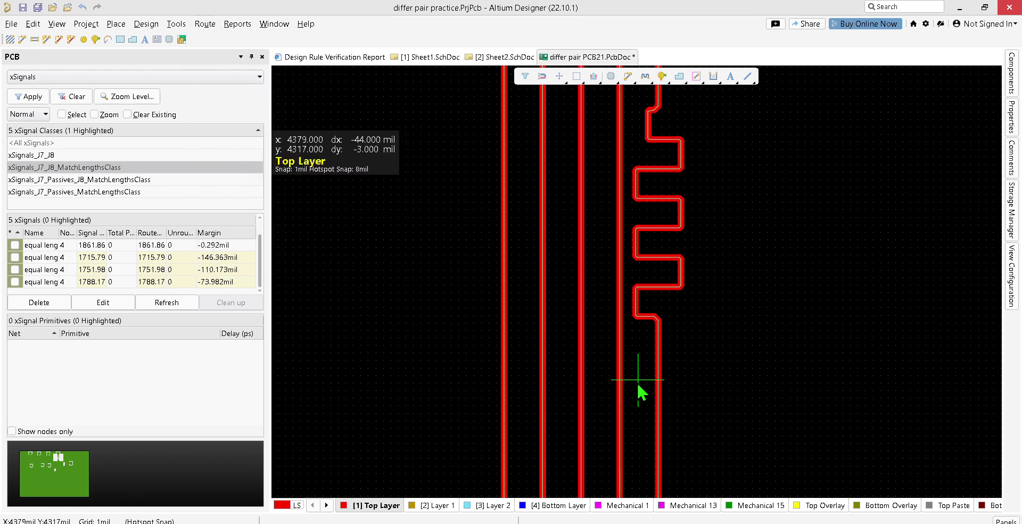
pyautogui.click(619, 385)
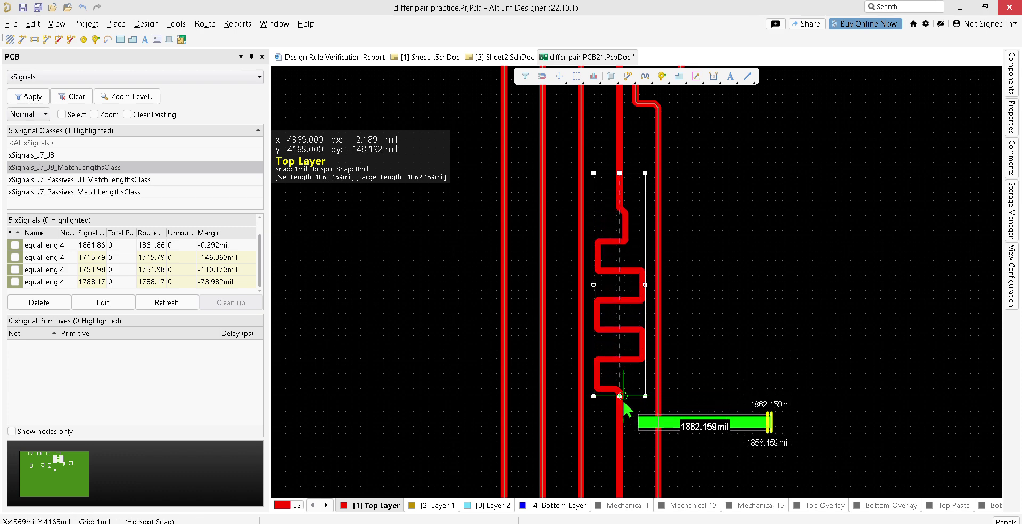
pyautogui.click(620, 398)
pyautogui.rightClick(759, 177)
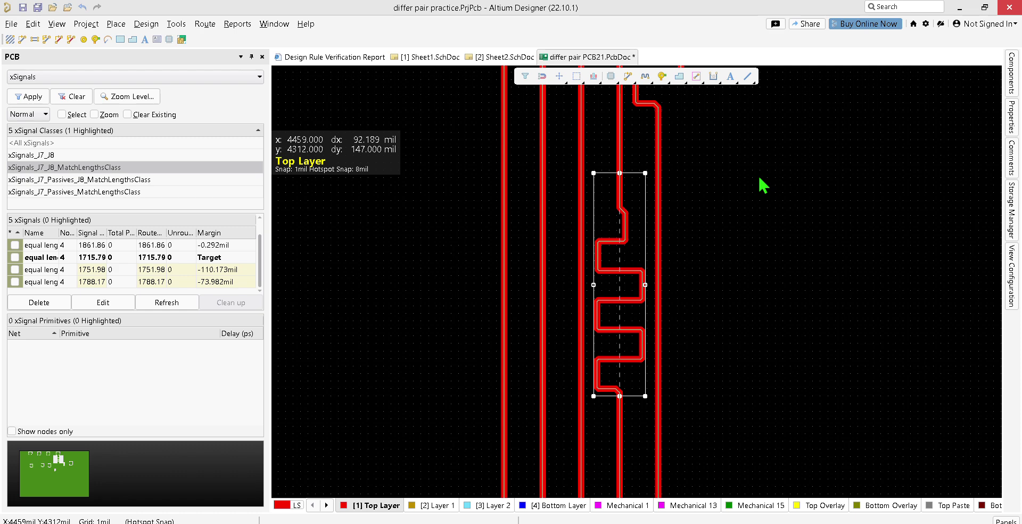
pyautogui.rightClick(702, 181)
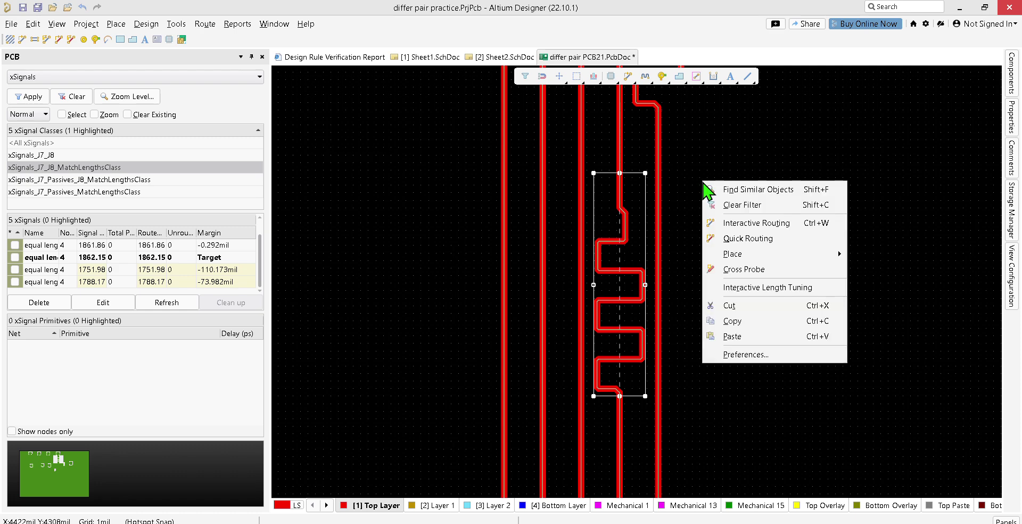
pyautogui.click(692, 155)
# - Try the Mitered Arcs style on the equal length7 accordion, and set its style to Rounded
pyautogui.click(615, 309)
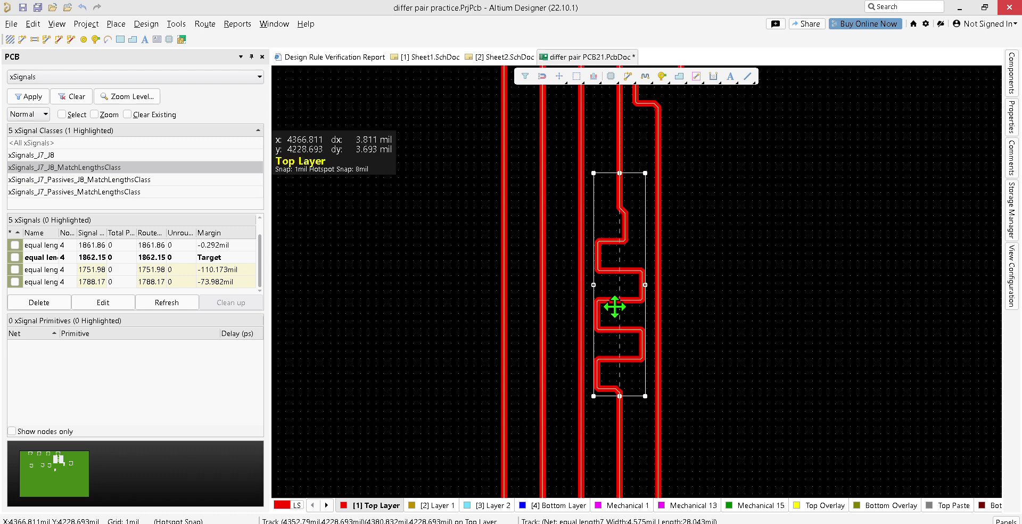
pyautogui.keyDown('ctrl'); pyautogui.scroll(-2, 615, 307); pyautogui.keyUp('ctrl')
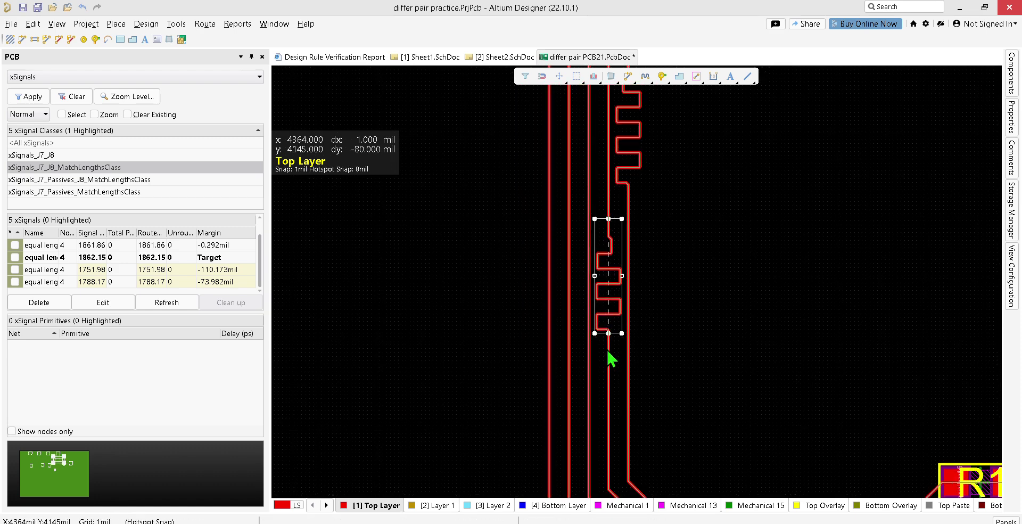
pyautogui.doubleClick(617, 304)
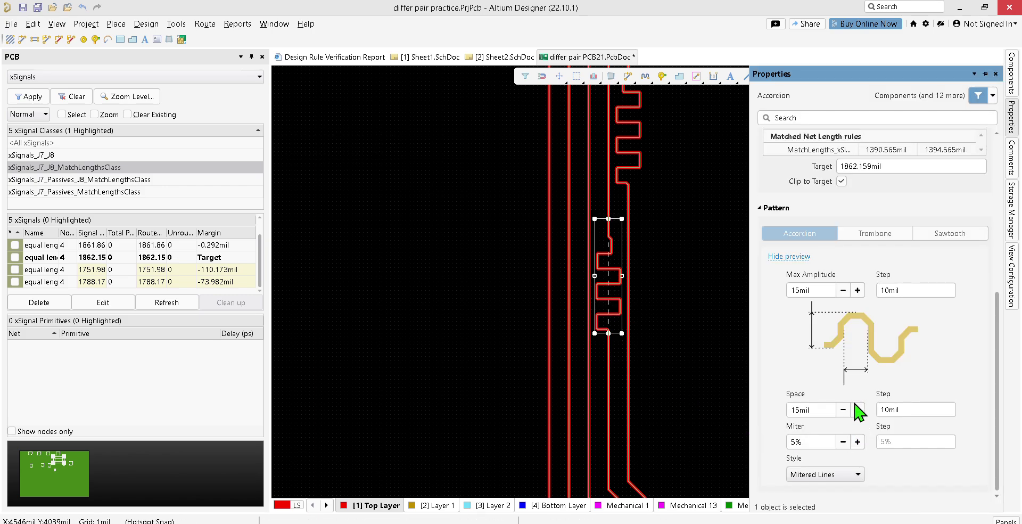
pyautogui.click(852, 474)
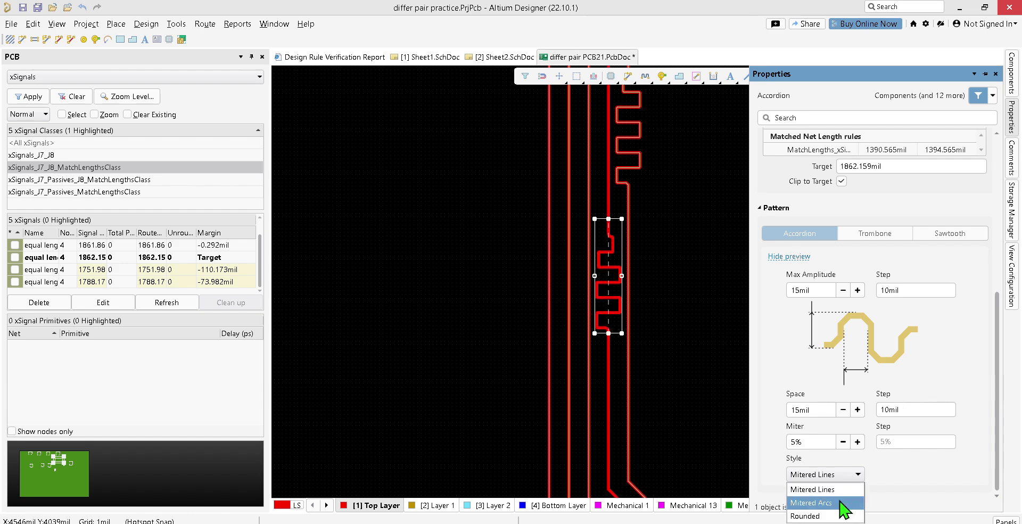
pyautogui.click(844, 503)
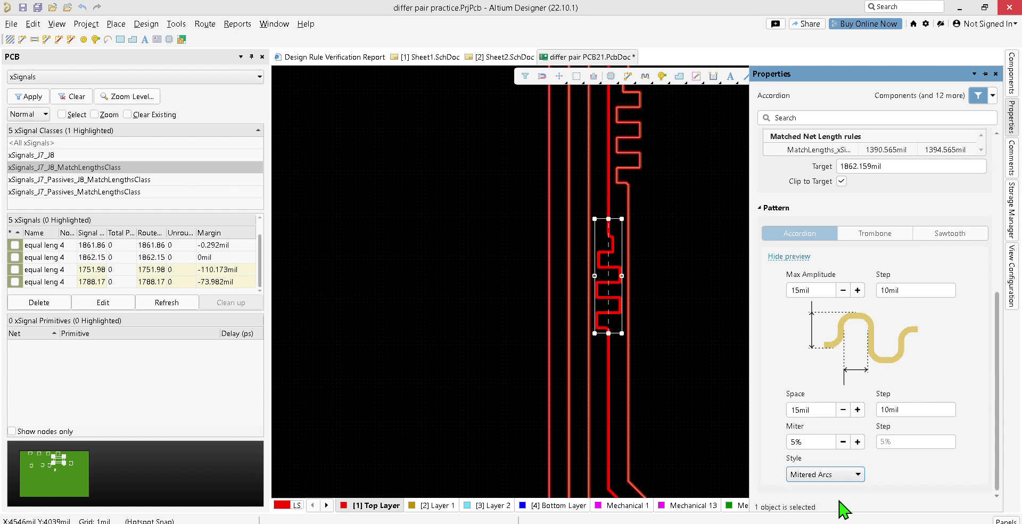
pyautogui.click(844, 474)
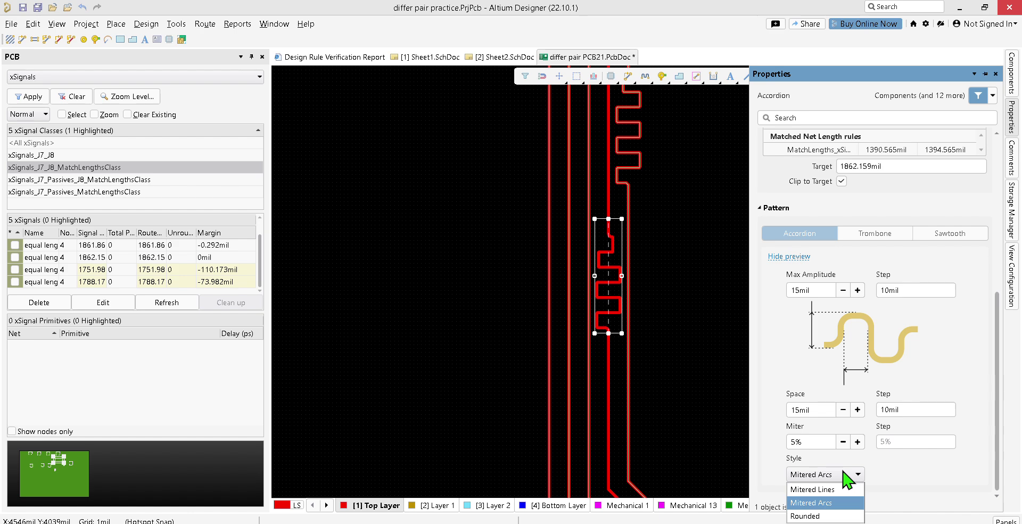
pyautogui.click(818, 515)
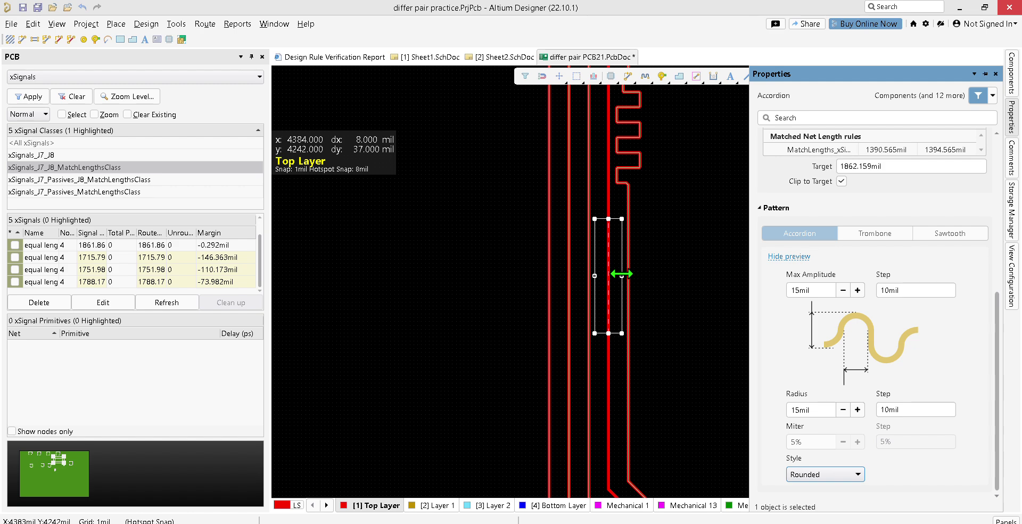
# - Extend the equal length7 accordion down its trace by about 51 mil and set its style to Mitered Lines
pyautogui.moveTo(621, 273); pyautogui.dragTo(619, 276)
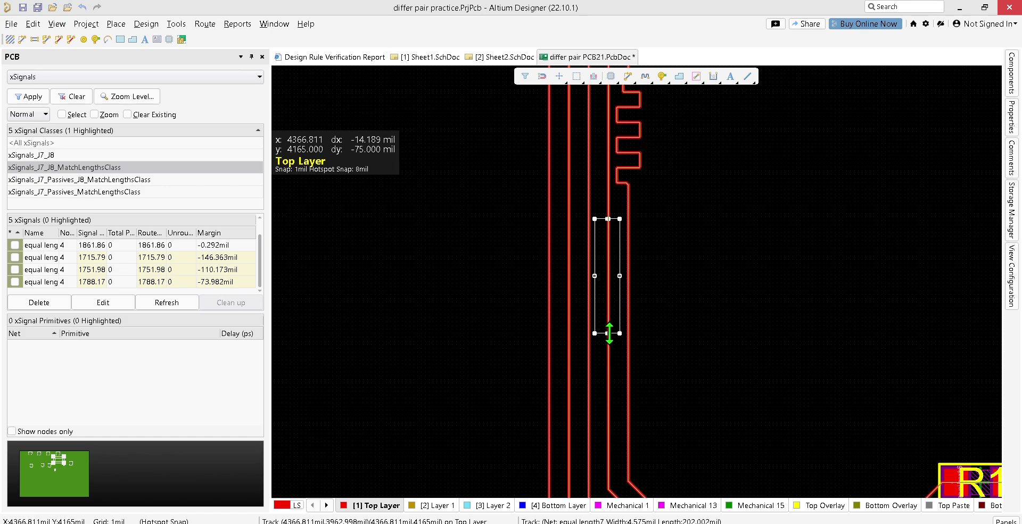
pyautogui.moveTo(609, 332); pyautogui.dragTo(608, 372)
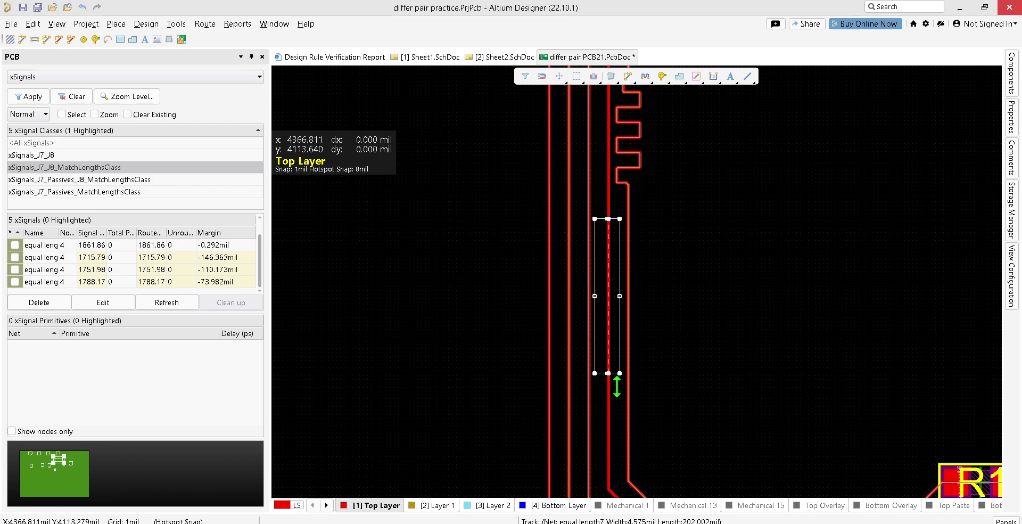
pyautogui.doubleClick(607, 313)
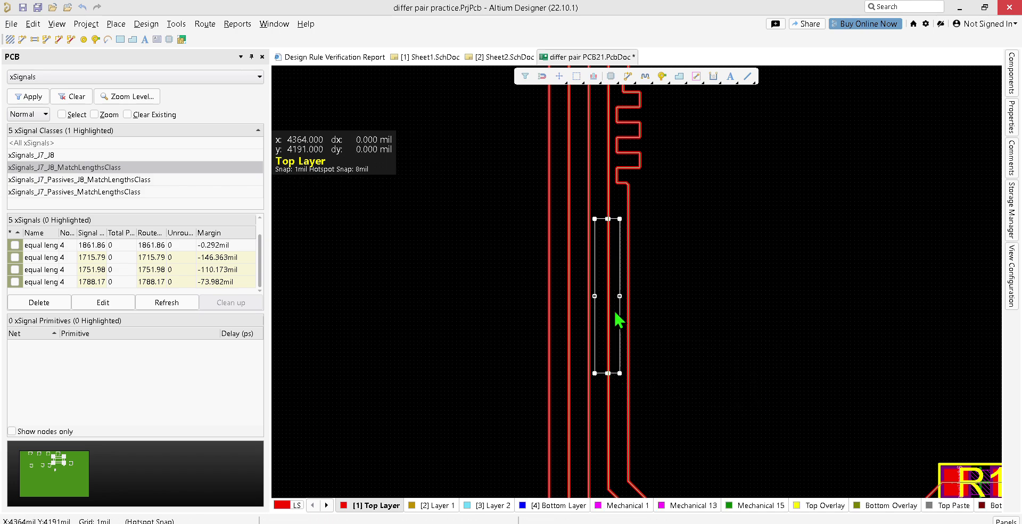
pyautogui.click(854, 473)
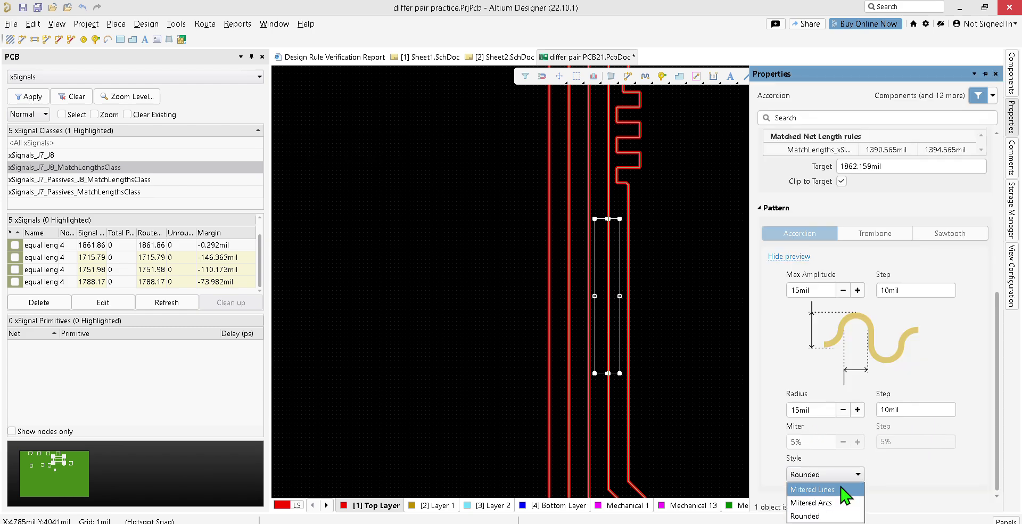
pyautogui.click(840, 503)
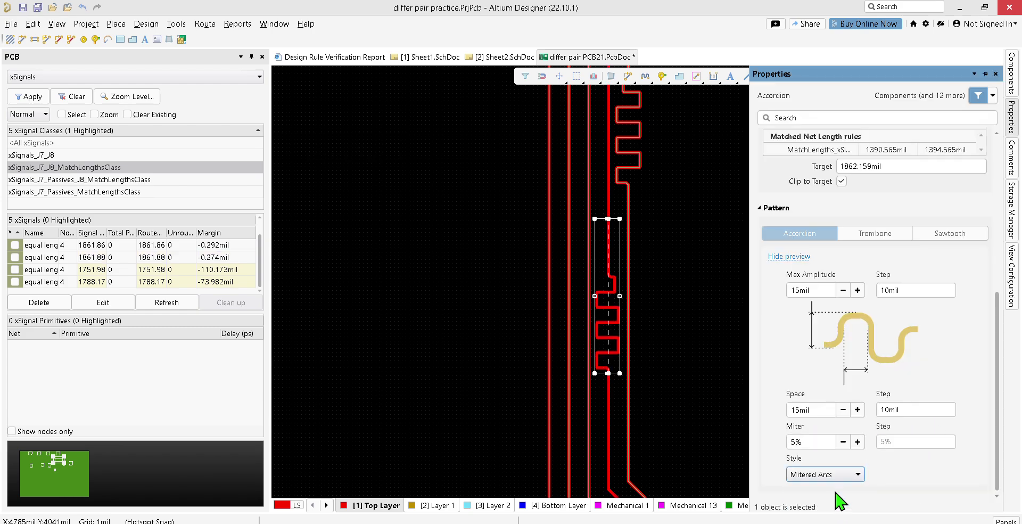
pyautogui.click(834, 475)
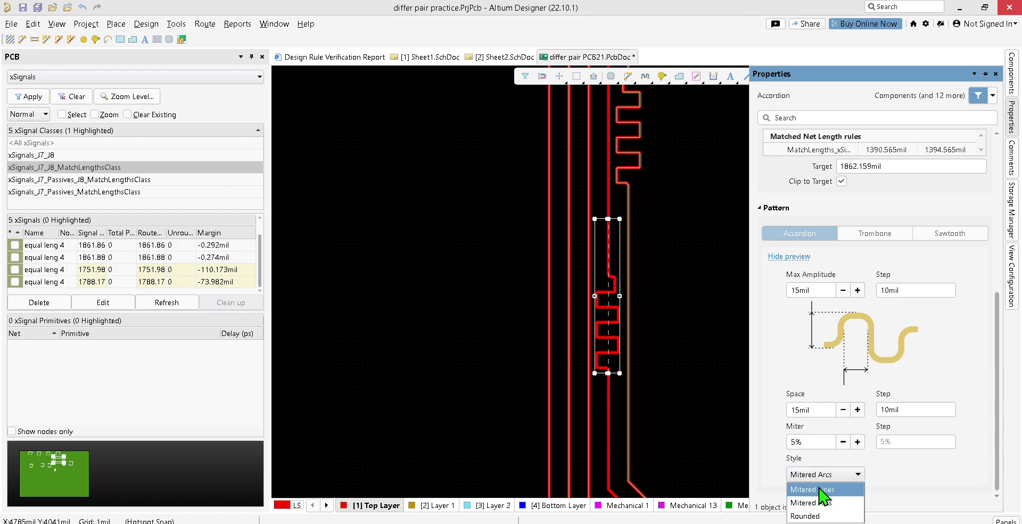
pyautogui.click(818, 490)
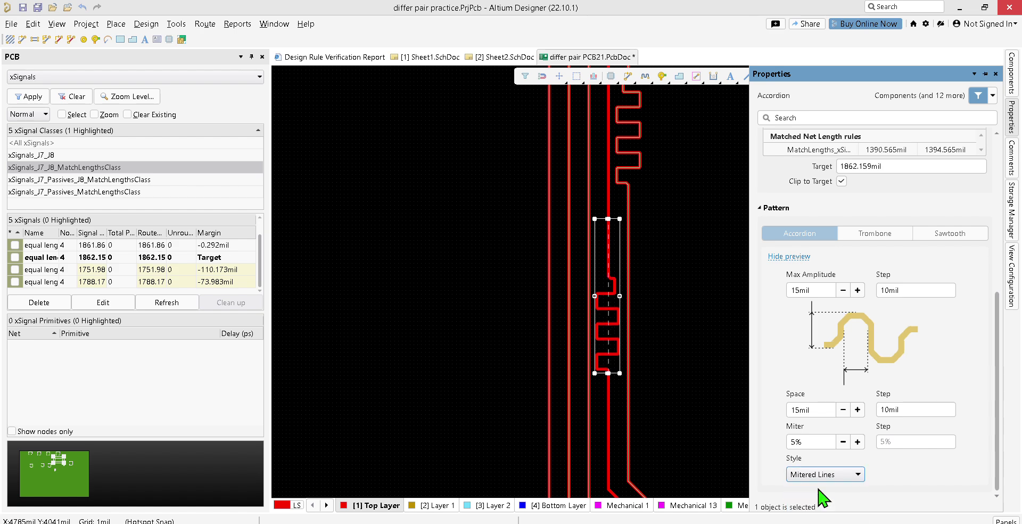
# - Check the pattern style options of the equal length6 accordion on the outermost trace
pyautogui.click(621, 140)
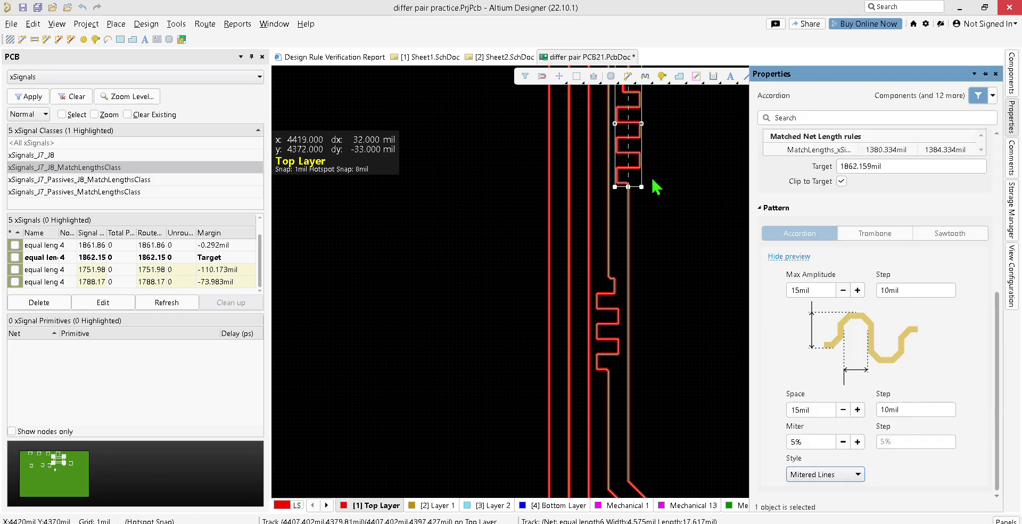
pyautogui.click(855, 475)
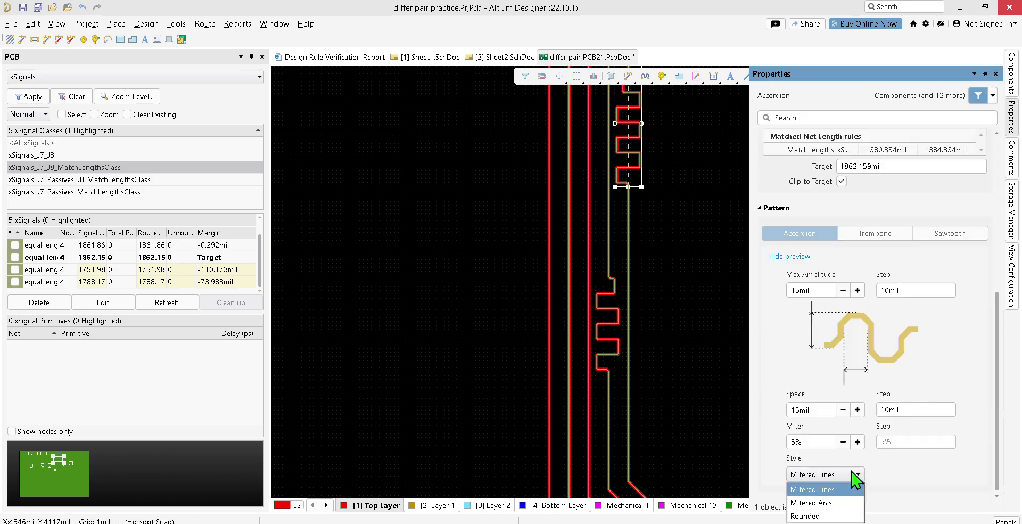
pyautogui.click(834, 503)
pyautogui.click(651, 305)
# - Length-tune the equal length8 trace below J7 with an accordion about 100 mil long, aiming for the 1862.159 mil target
pyautogui.scroll(-3, 646, 299)
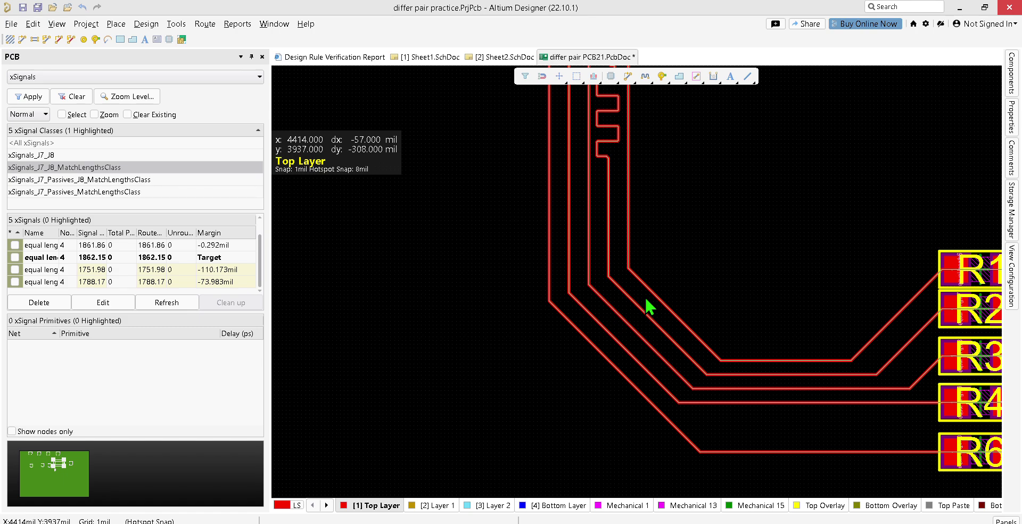
pyautogui.scroll(5, 645, 299)
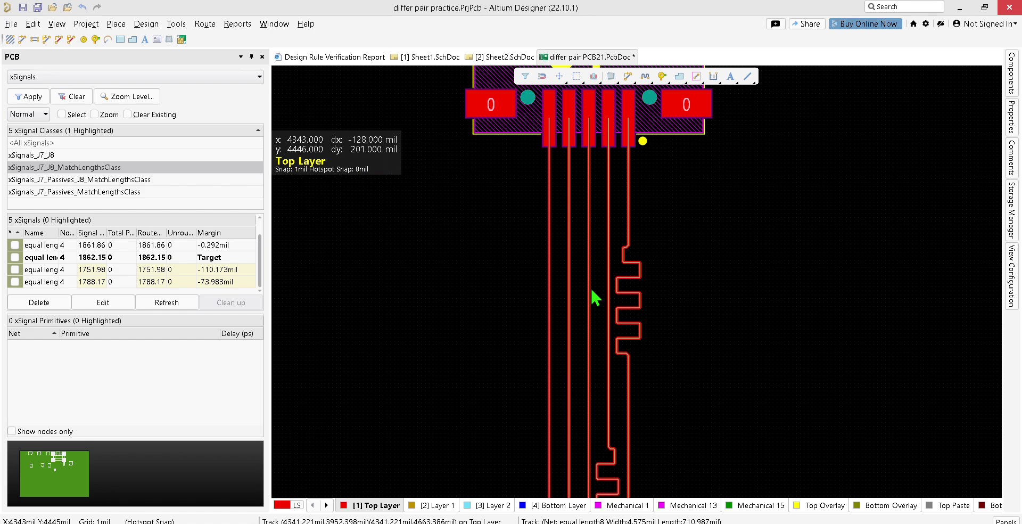
pyautogui.click(213, 25)
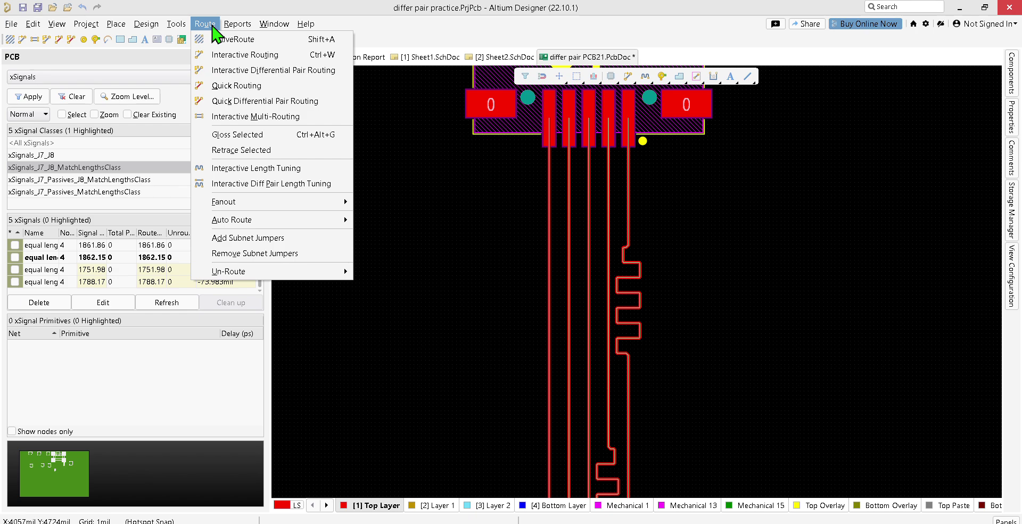
pyautogui.click(257, 171)
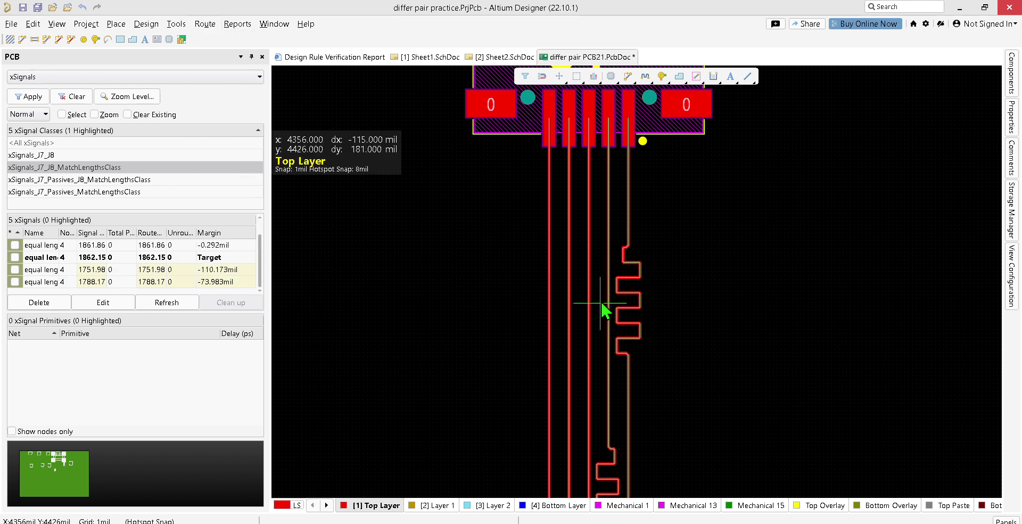
pyautogui.click(588, 267)
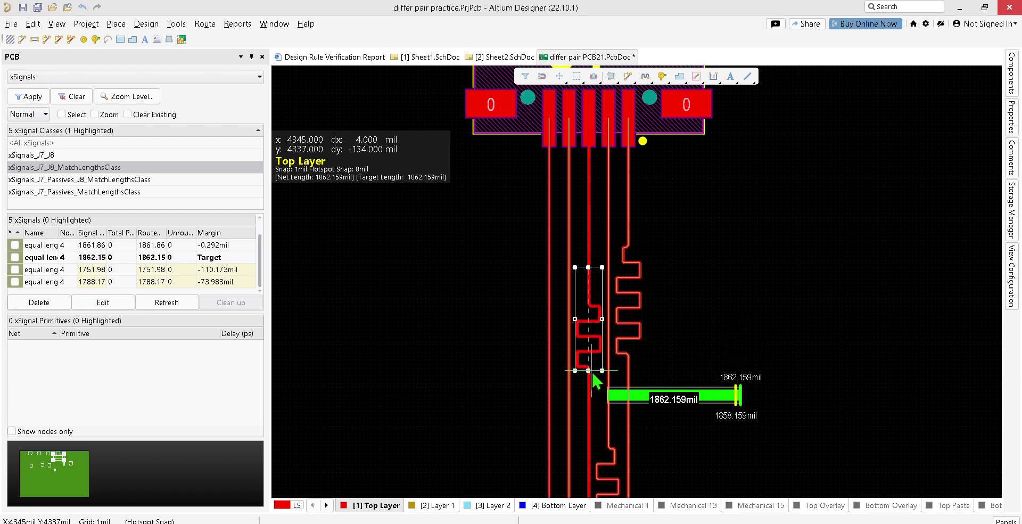
pyautogui.click(591, 347)
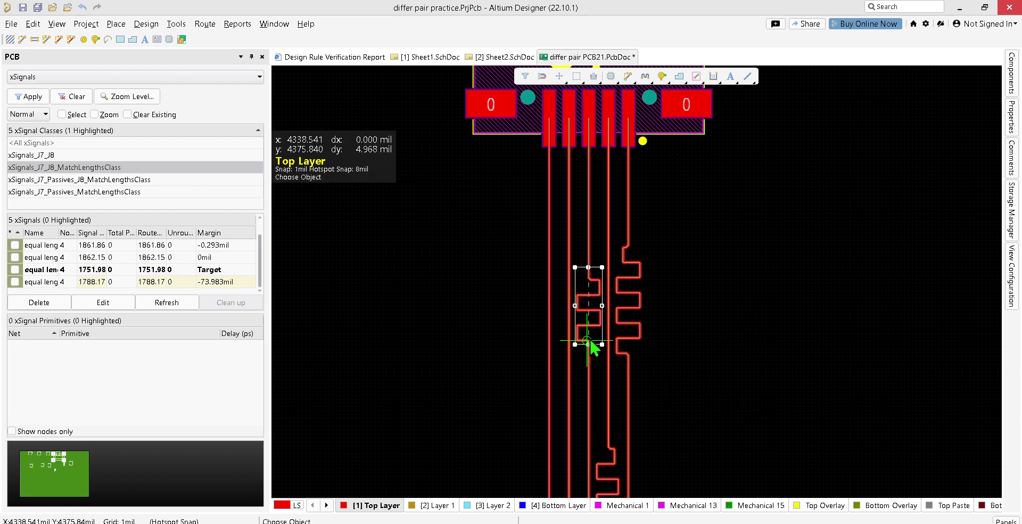
pyautogui.rightClick(710, 234)
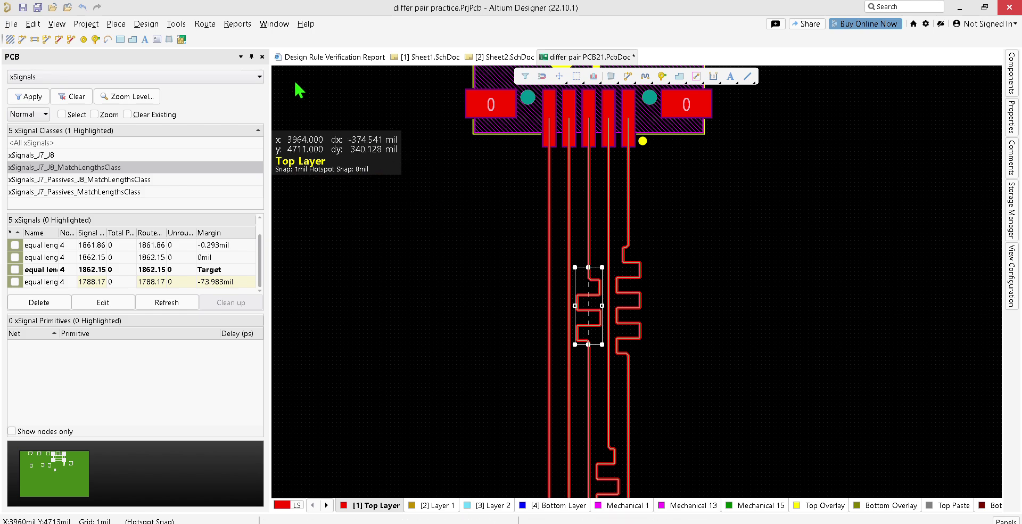
# - Length-tune the trace running to R4 with an accordion about 77 mil long, placed between J7 and the diagonal bend
pyautogui.click(205, 24)
pyautogui.click(228, 168)
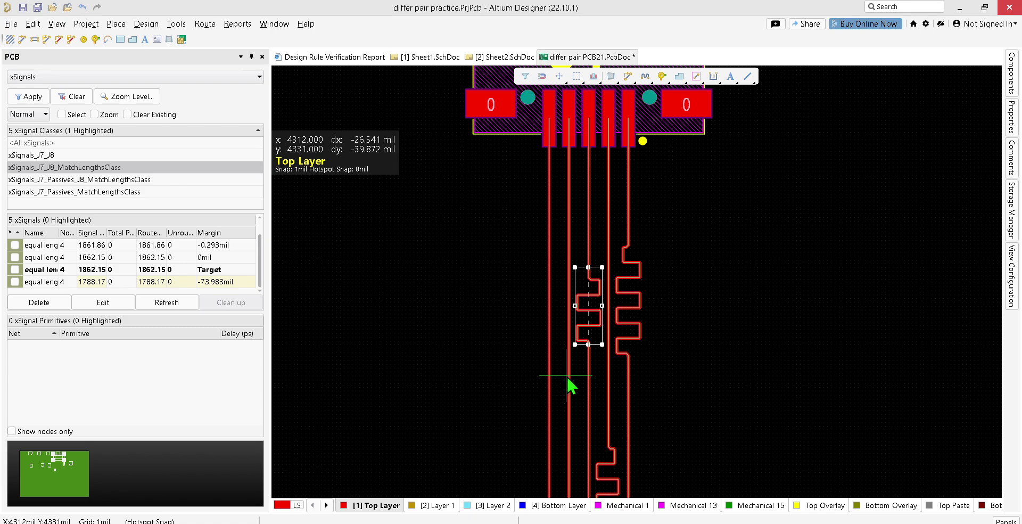
pyautogui.scroll(-3, 567, 376)
pyautogui.scroll(-5, 567, 383)
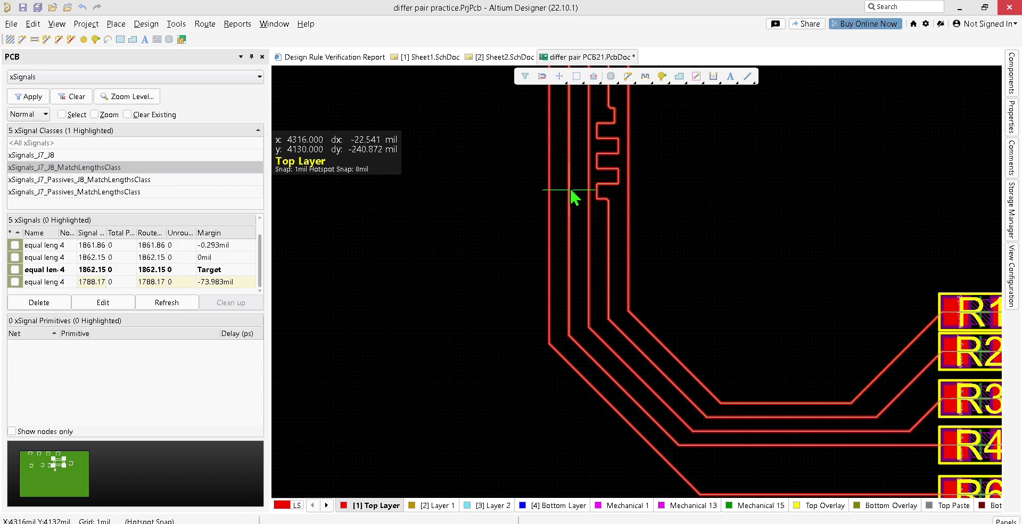
pyautogui.click(570, 229)
pyautogui.rightClick(755, 167)
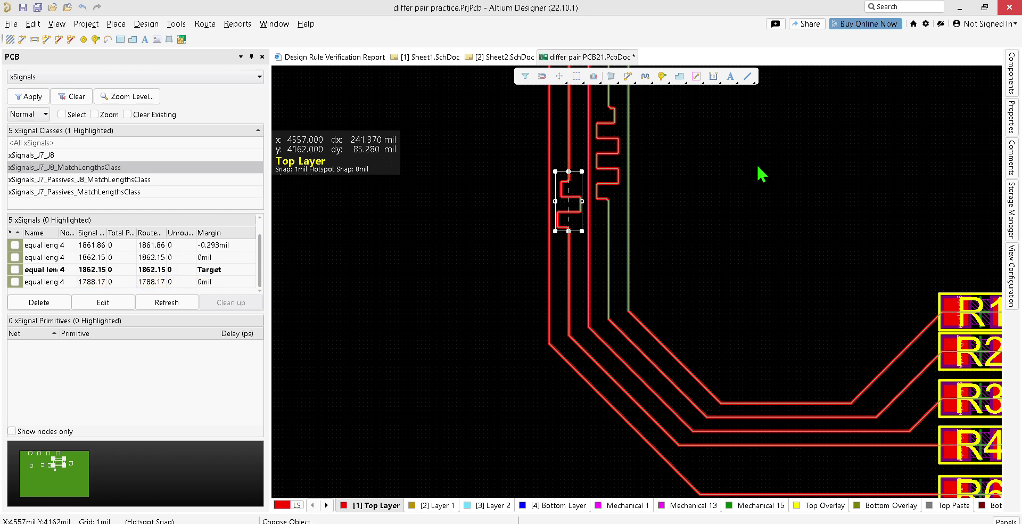
# - Select the vertical traces and accordions across the bundle, check their shared properties, and clear the selection
pyautogui.click(747, 192)
pyautogui.moveTo(748, 275); pyautogui.dragTo(470, 187)
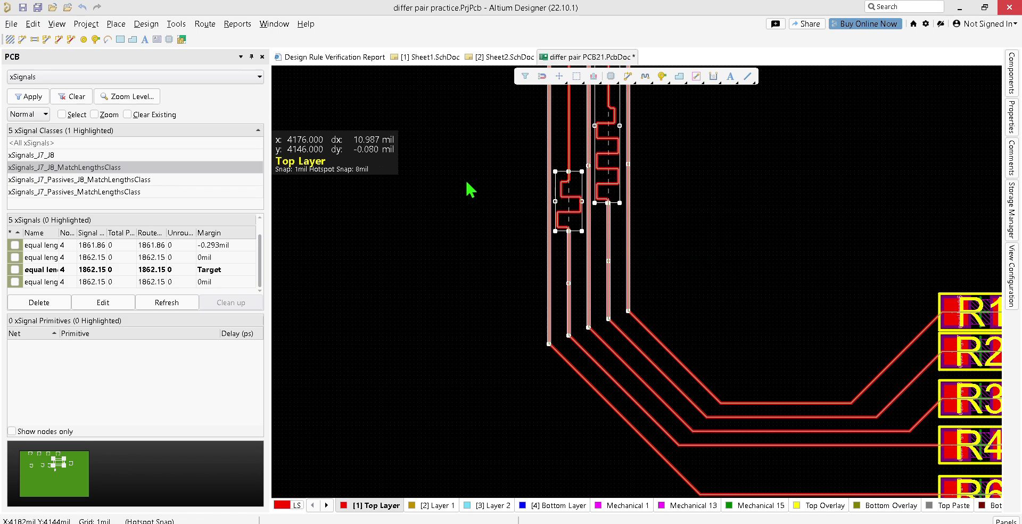
pyautogui.click(1013, 118)
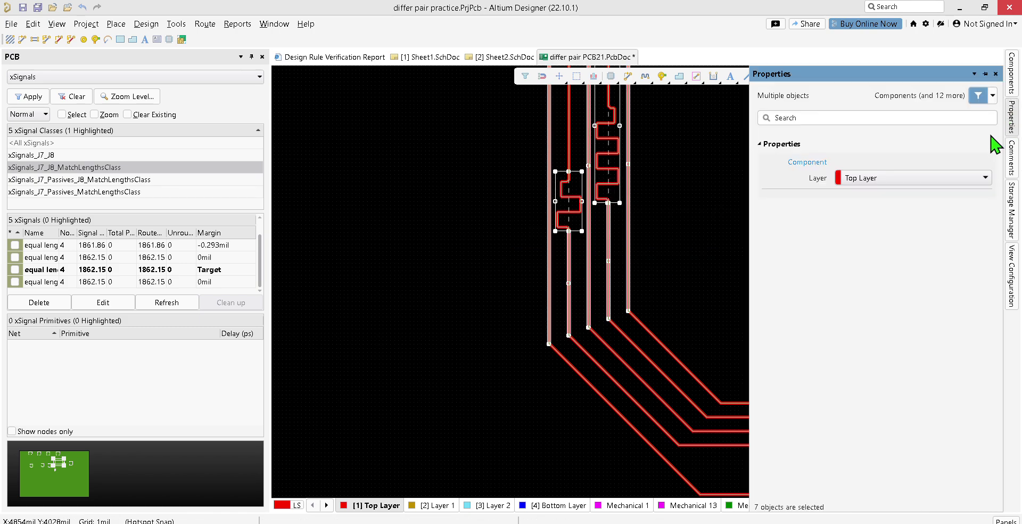
pyautogui.click(684, 187)
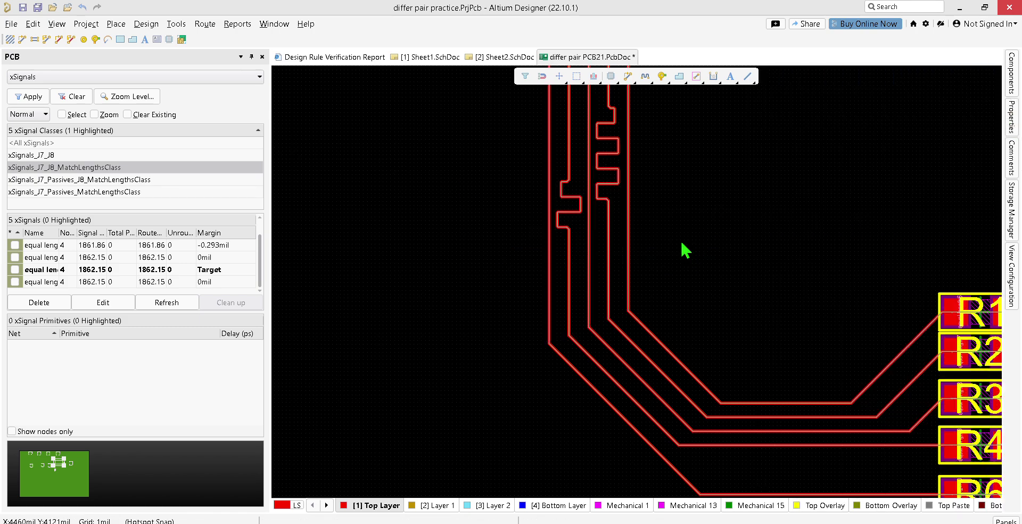
pyautogui.scroll(5, 685, 251)
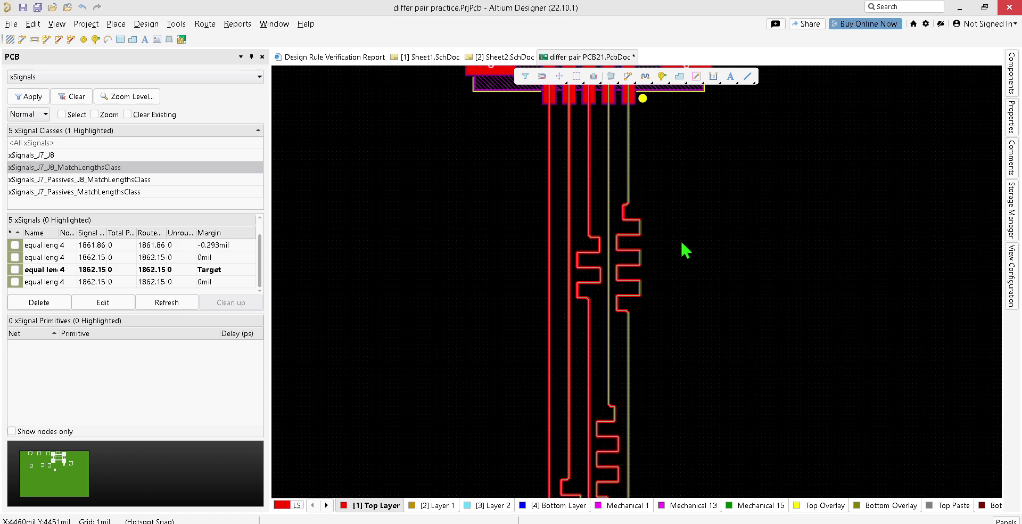
pyautogui.hotkey('shift', 'h')
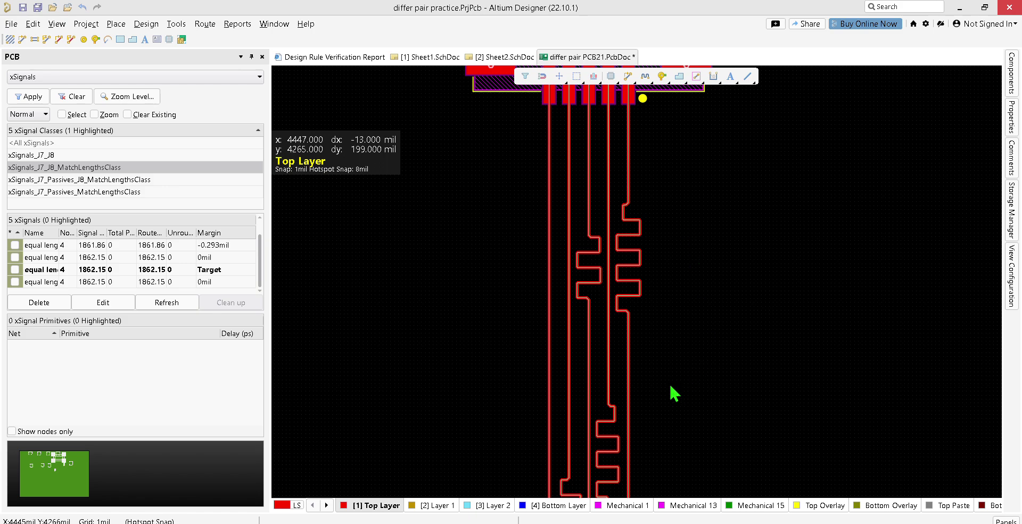
# - Try the Mitered Arcs and Rounded styles on the outermost trace's accordion, then return its style to Mitered Lines
pyautogui.keyDown('ctrl'); pyautogui.scroll(3, 670, 391); pyautogui.keyUp('ctrl')
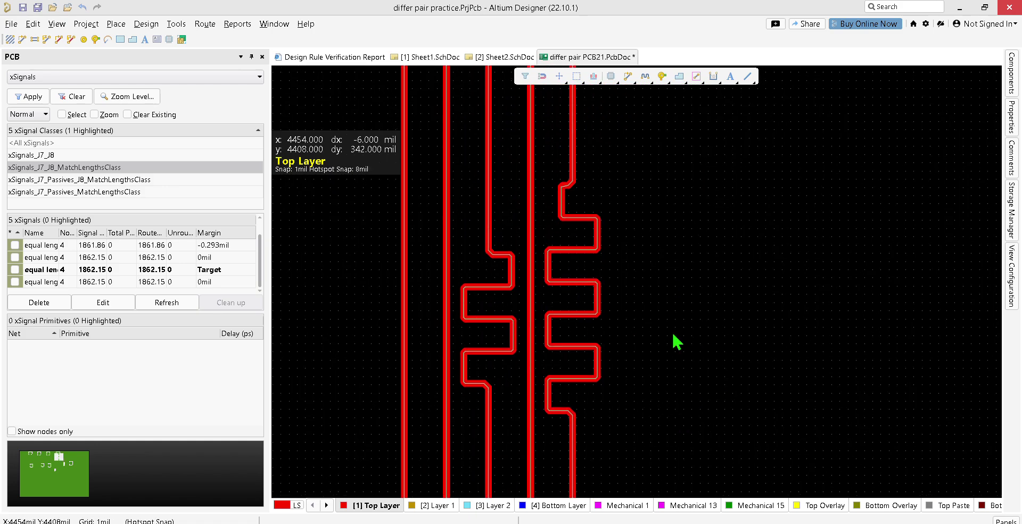
pyautogui.doubleClick(587, 285)
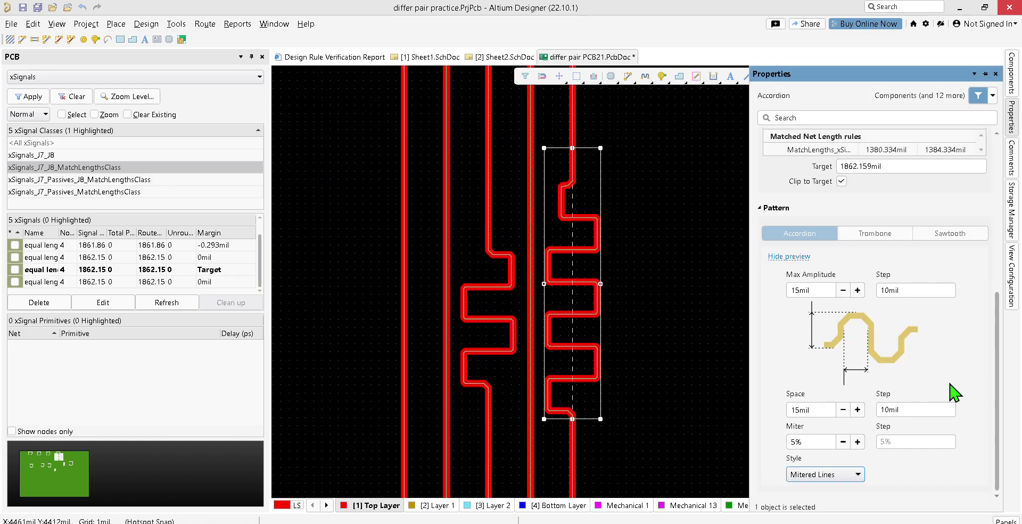
pyautogui.click(850, 475)
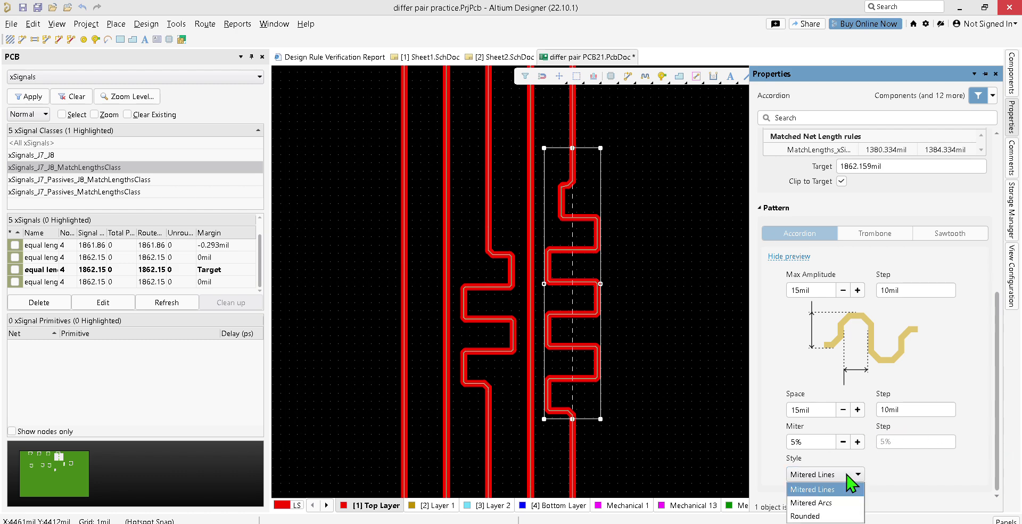
pyautogui.click(849, 503)
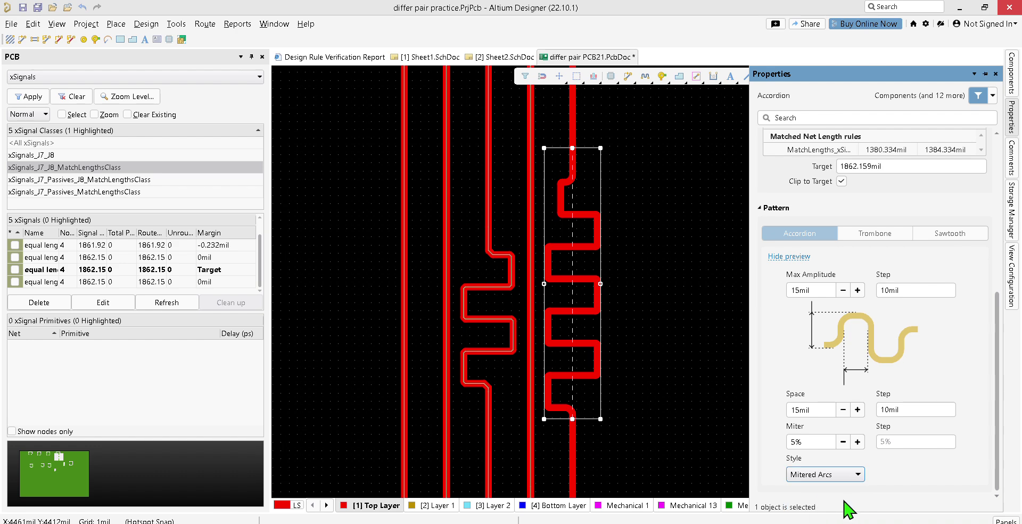
pyautogui.click(849, 487)
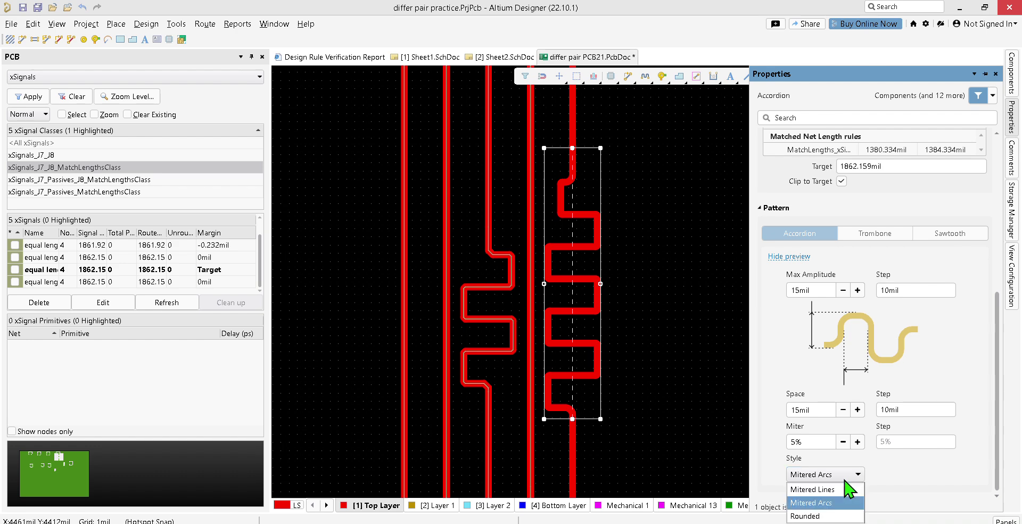
pyautogui.click(815, 516)
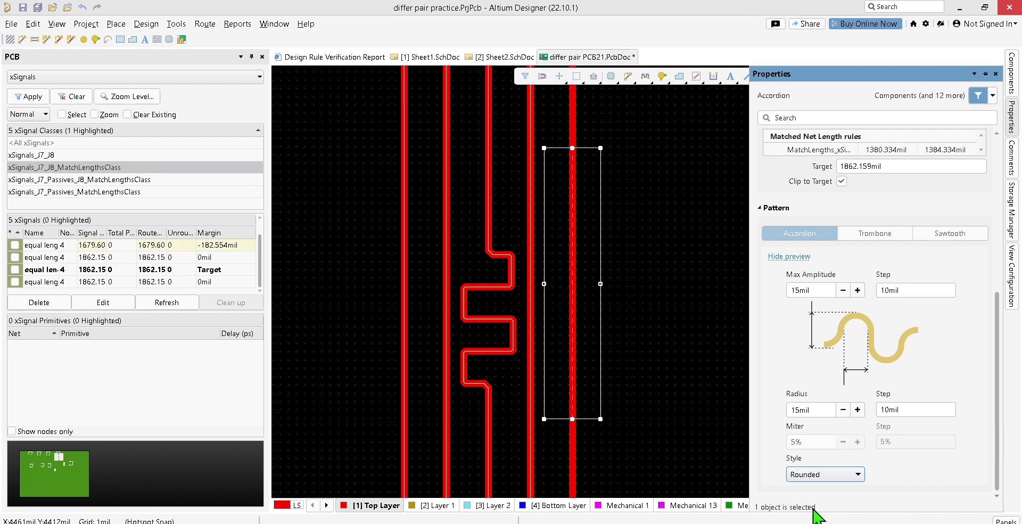
pyautogui.click(827, 475)
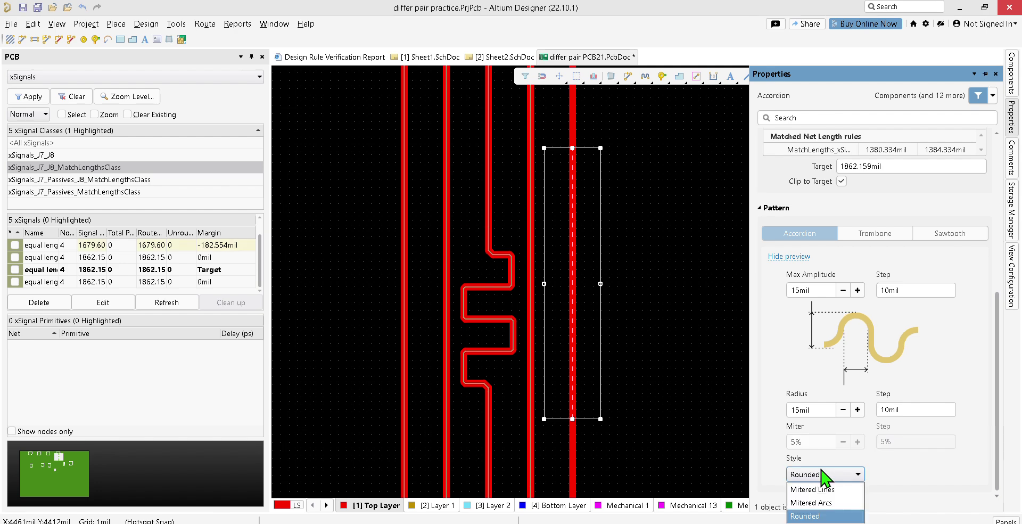
pyautogui.click(823, 501)
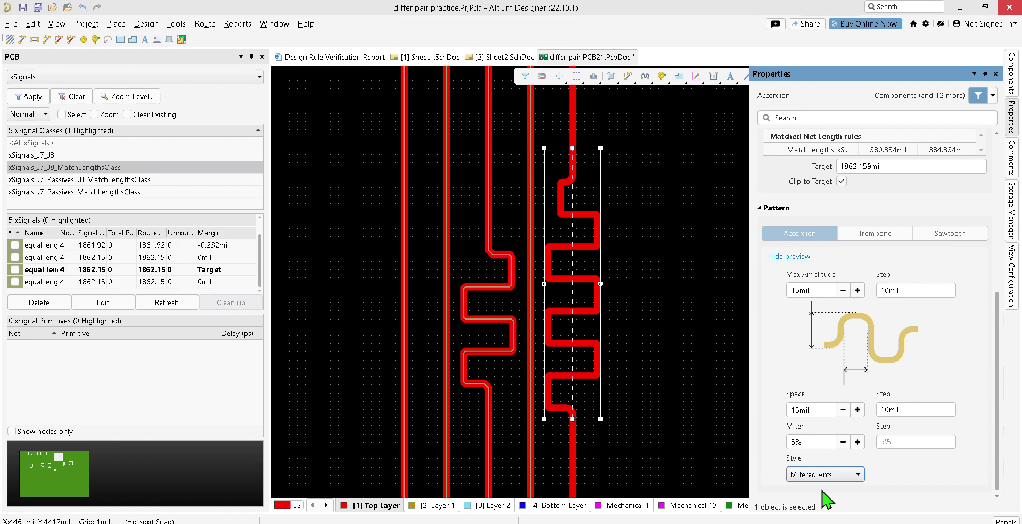
pyautogui.click(822, 477)
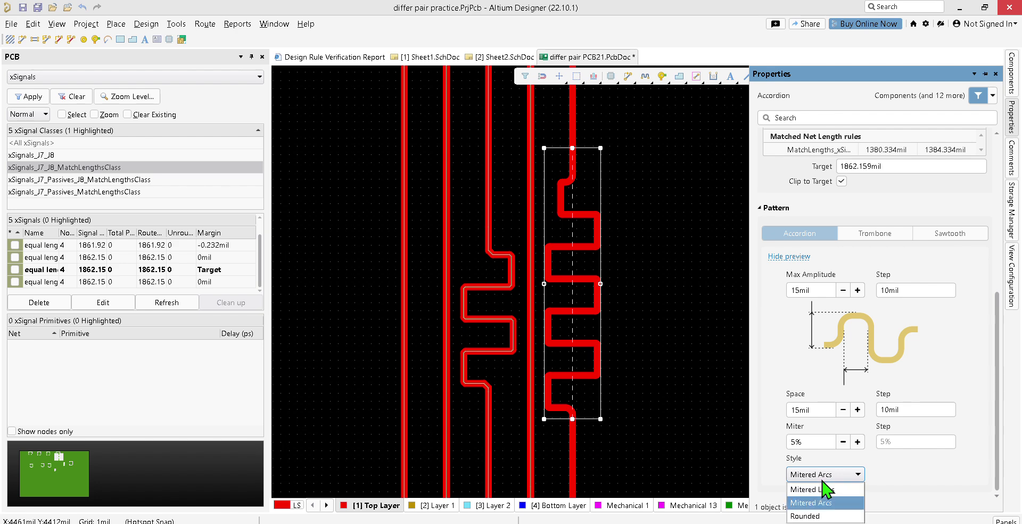
pyautogui.click(812, 496)
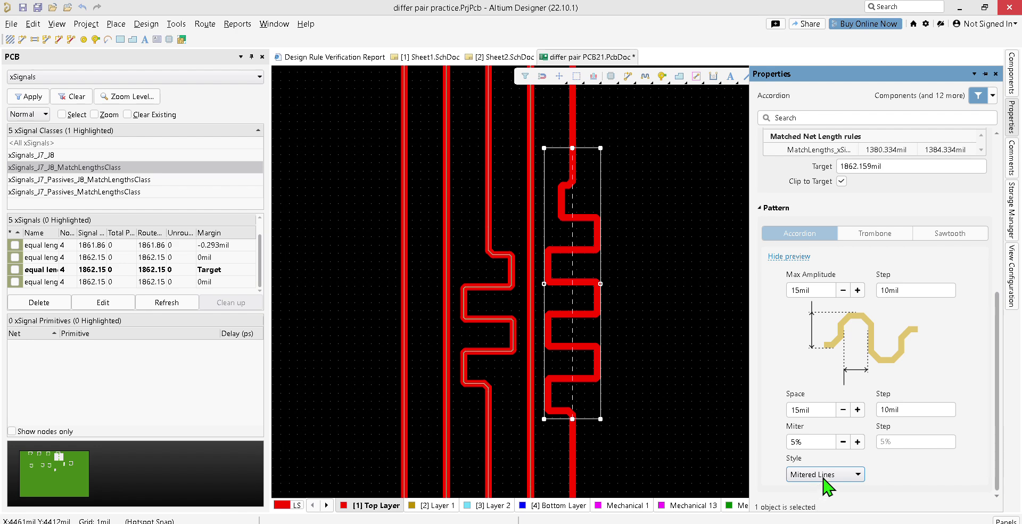
pyautogui.click(823, 476)
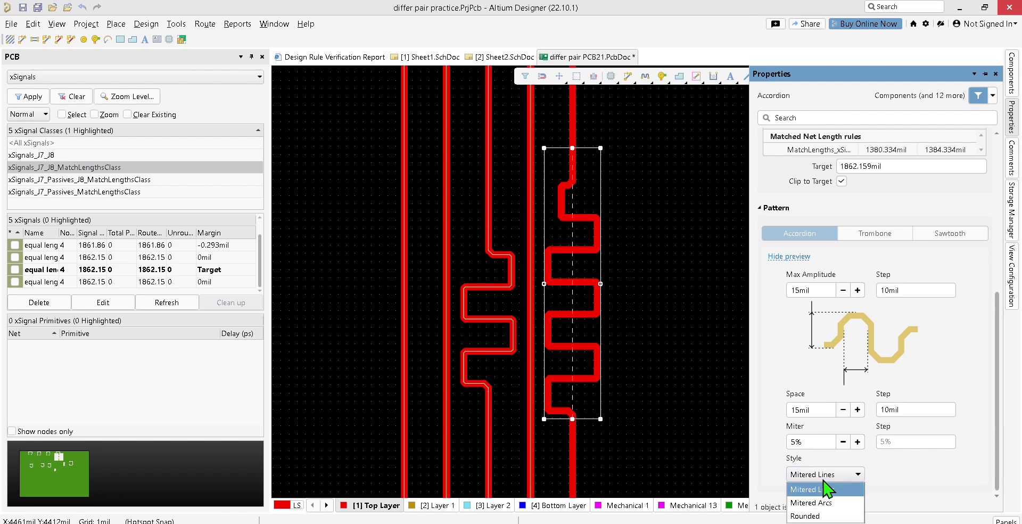
pyautogui.click(820, 516)
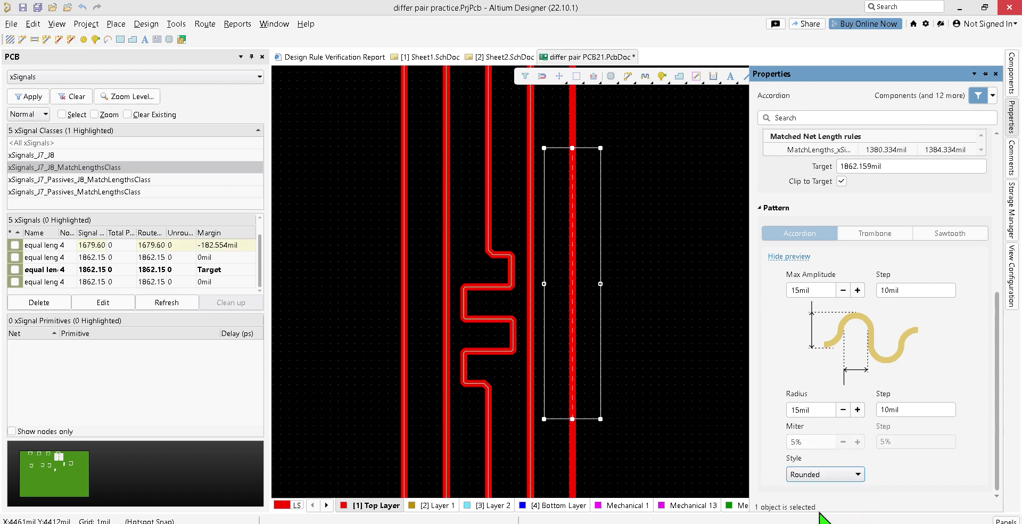
pyautogui.click(826, 475)
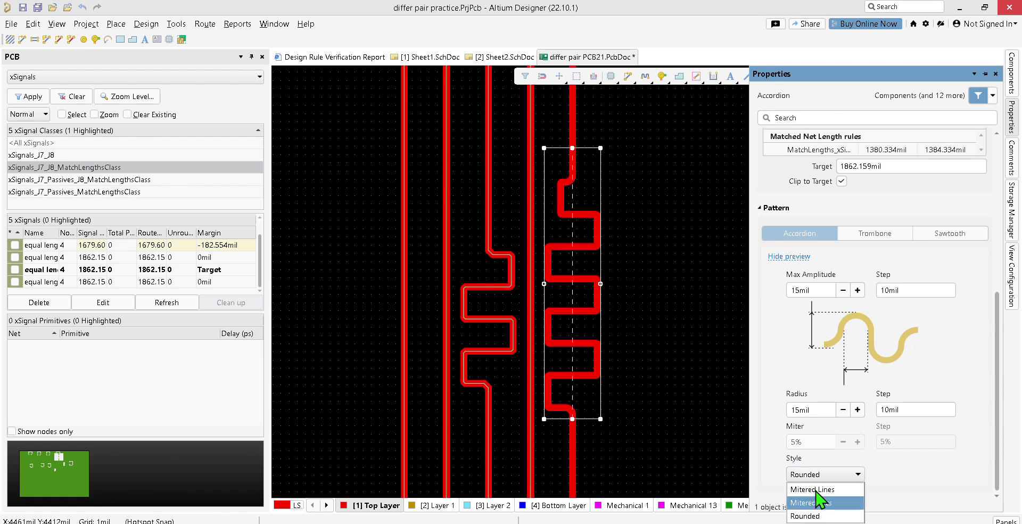
pyautogui.click(817, 501)
pyautogui.click(823, 474)
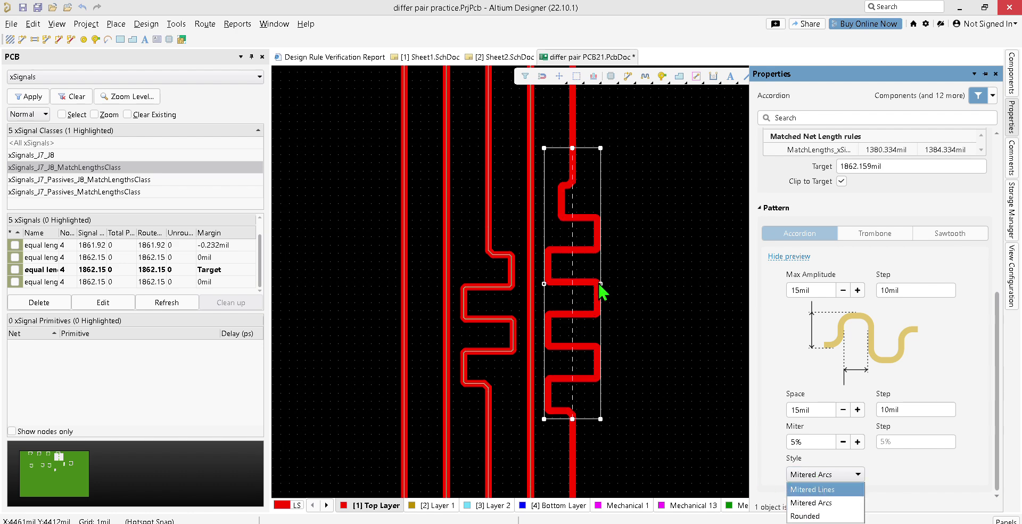
# - Narrow the outermost accordion slightly from its outer edge so the trace meets the 1862.159 mil target, and clear the selection
pyautogui.moveTo(600, 285); pyautogui.dragTo(604, 316)
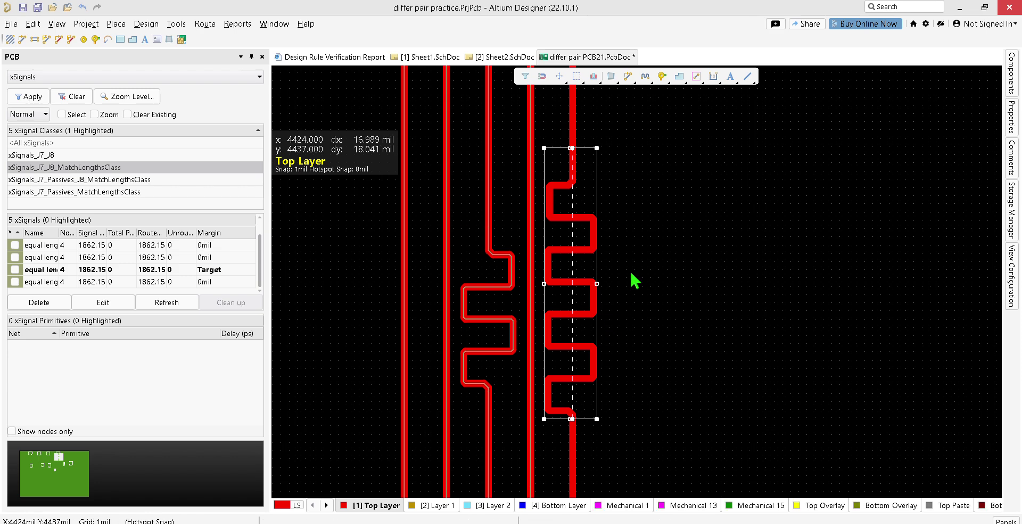
pyautogui.click(661, 219)
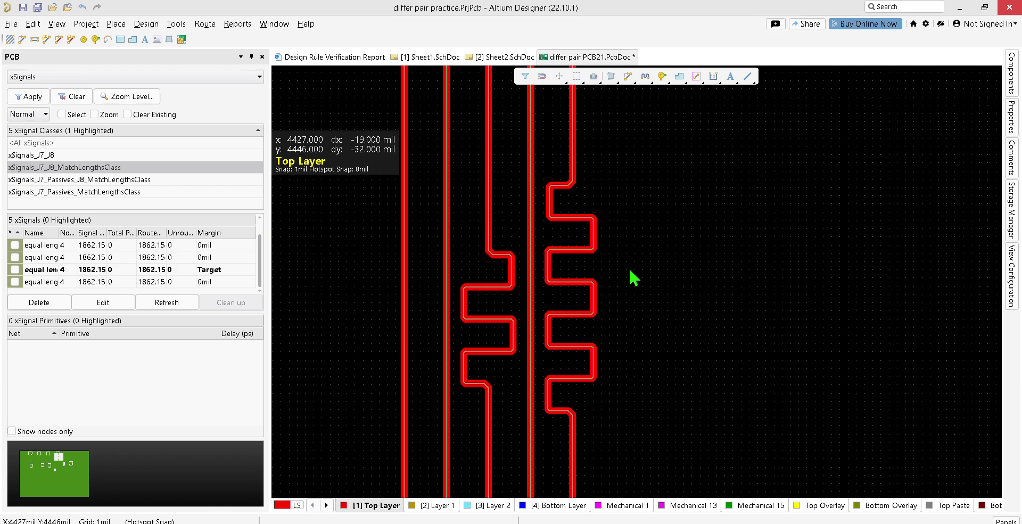
pyautogui.scroll(2, 642, 237)
pyautogui.scroll(-3, 645, 245)
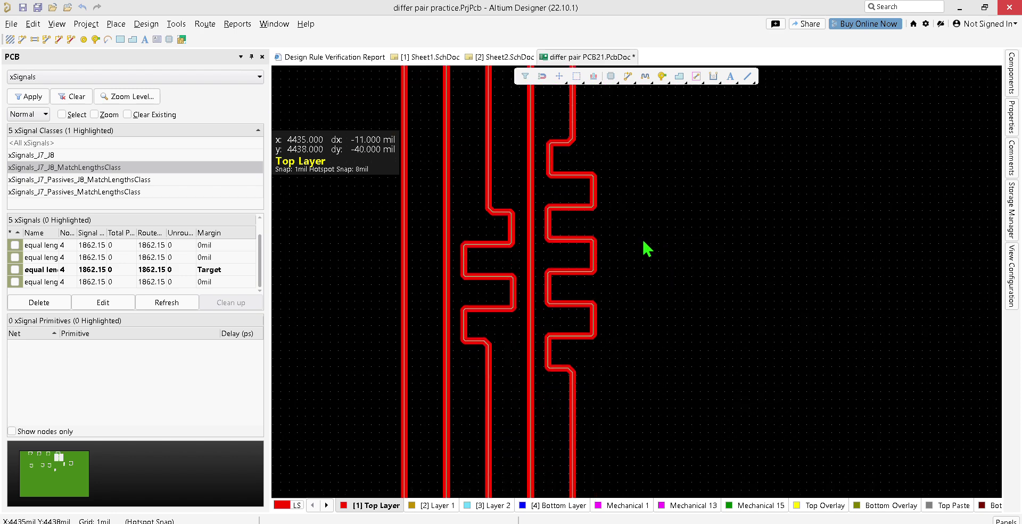
# - Set the outermost accordion's amplitude step to 5 mil and its miter to 30%
pyautogui.doubleClick(572, 294)
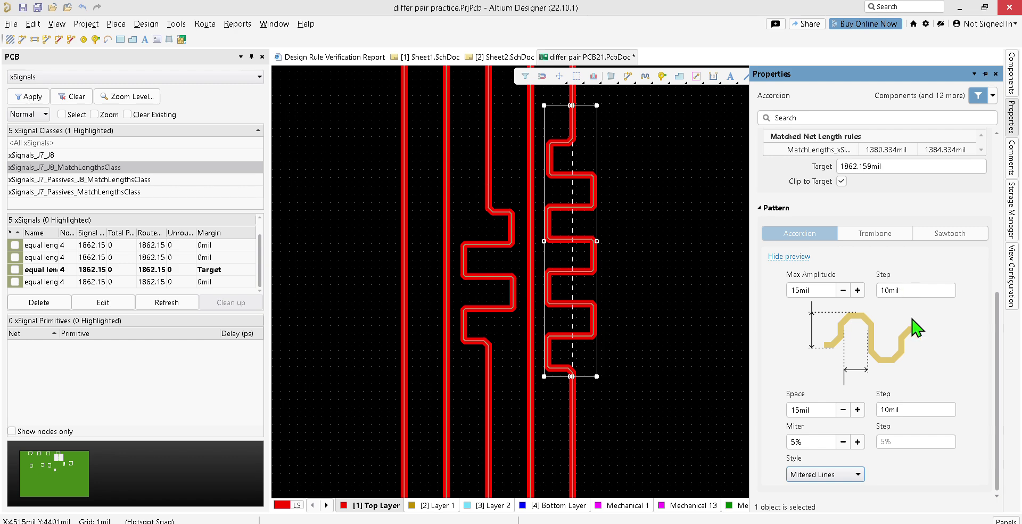
pyautogui.click(886, 290)
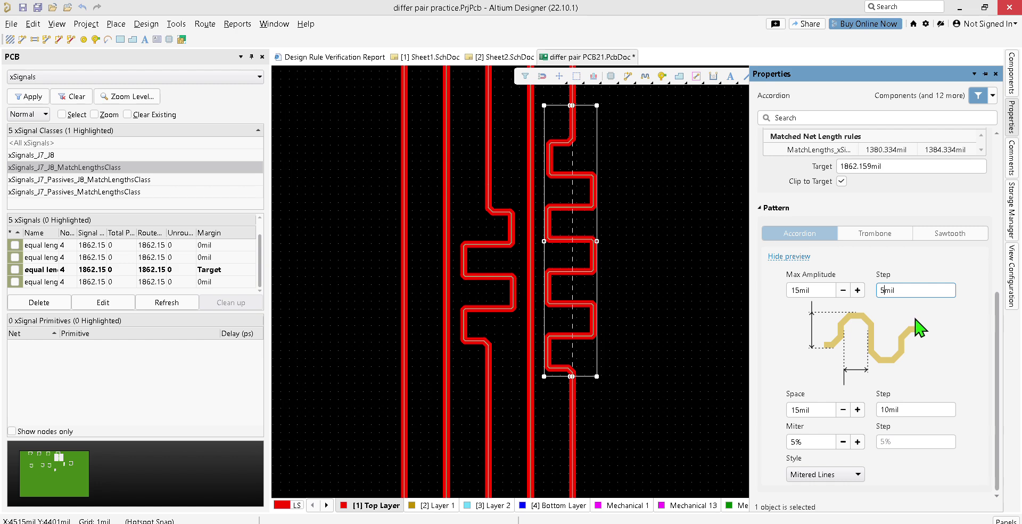
pyautogui.click(857, 442)
pyautogui.click(857, 441)
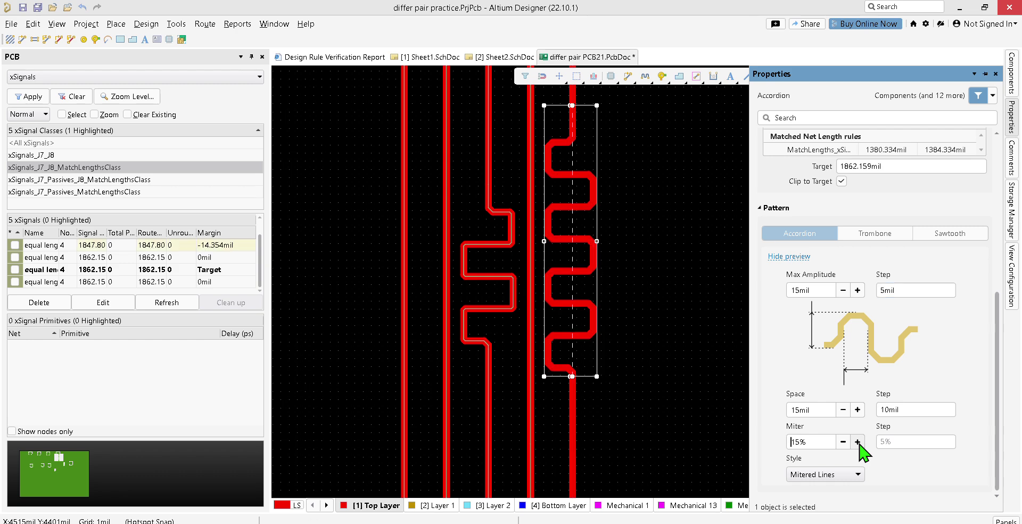
pyautogui.click(857, 442)
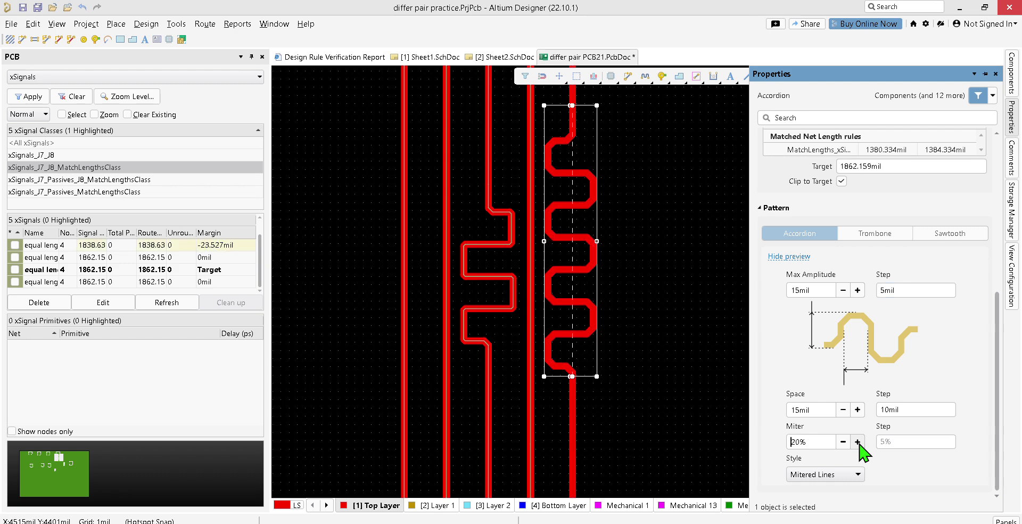
pyautogui.click(857, 442)
pyautogui.click(857, 442)
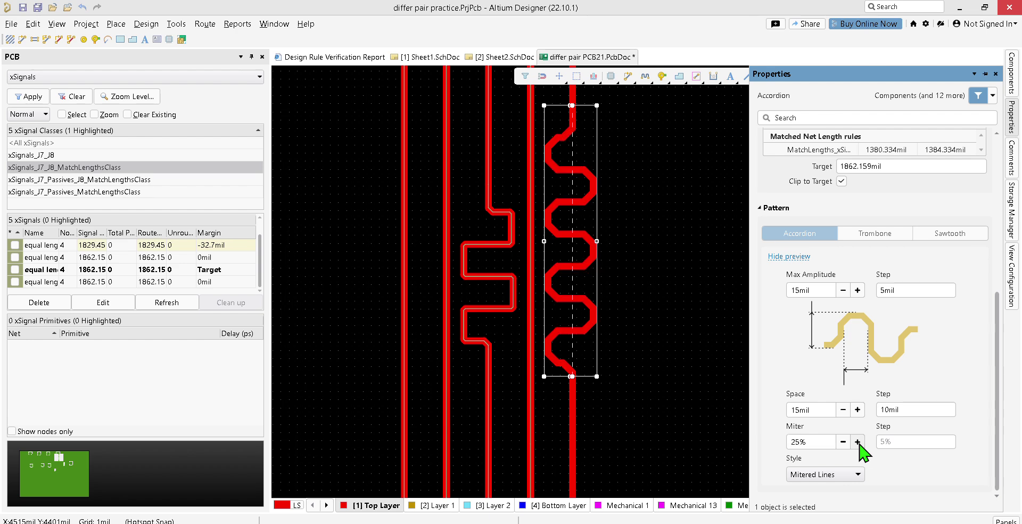
pyautogui.click(858, 442)
pyautogui.click(858, 442)
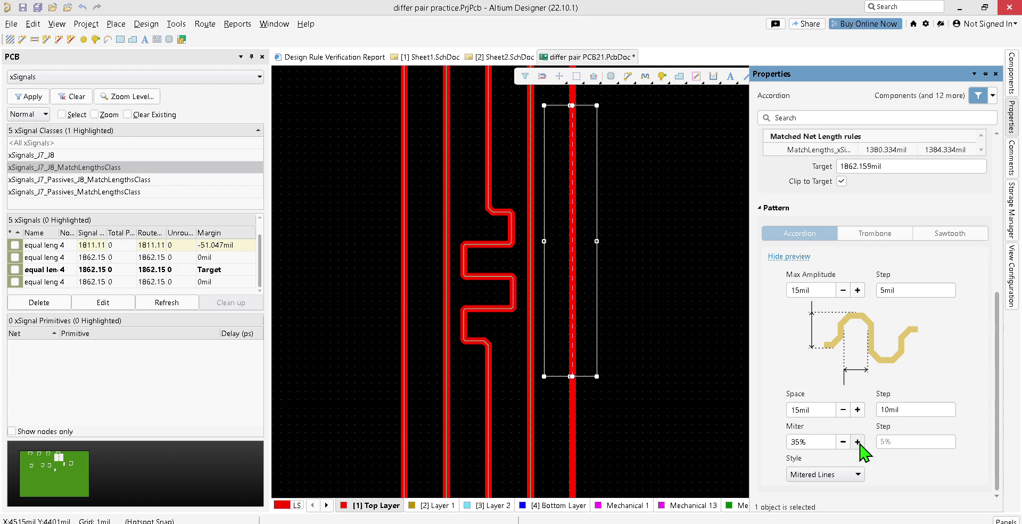
pyautogui.click(843, 441)
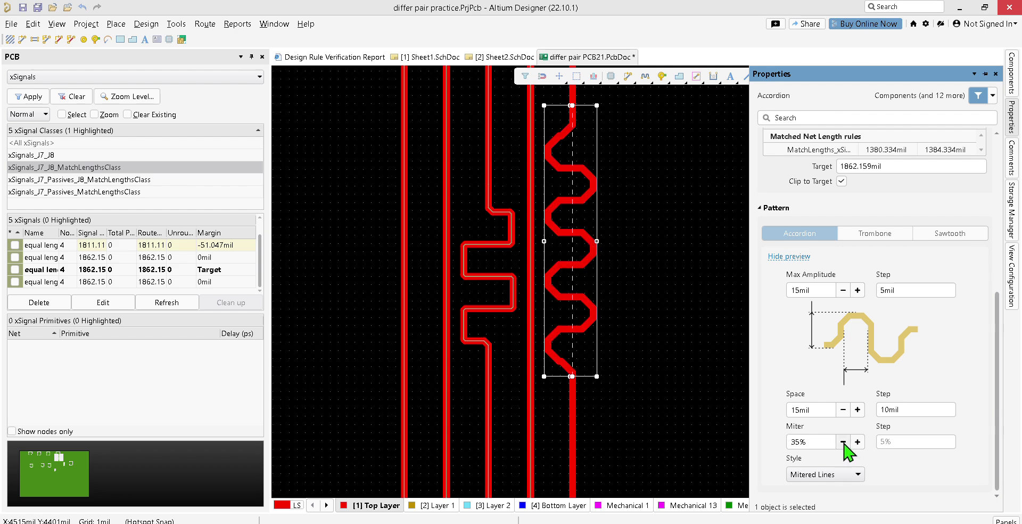
pyautogui.click(844, 441)
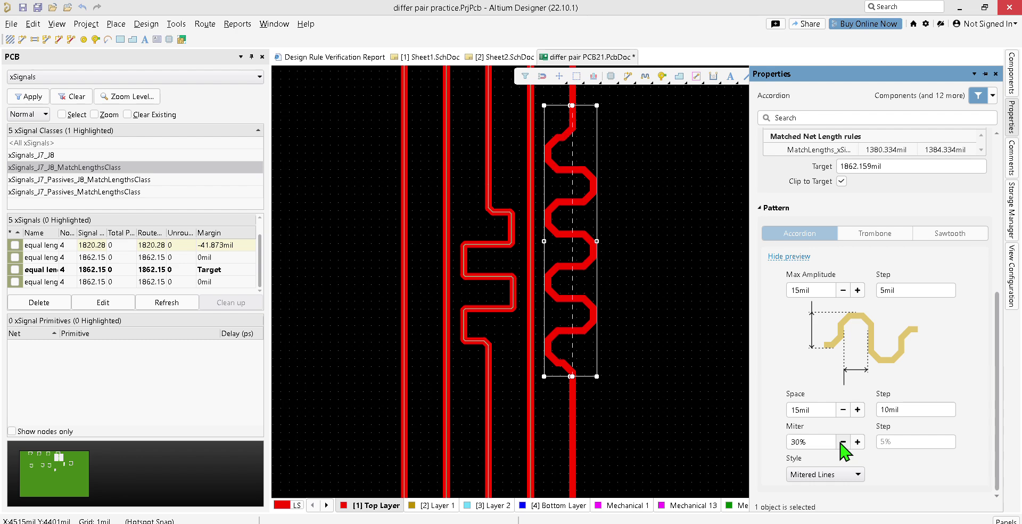
# - Set the shorter neighbouring accordion on the equal length8 trace to a 5 mil amplitude step and a 30% miter
pyautogui.click(498, 293)
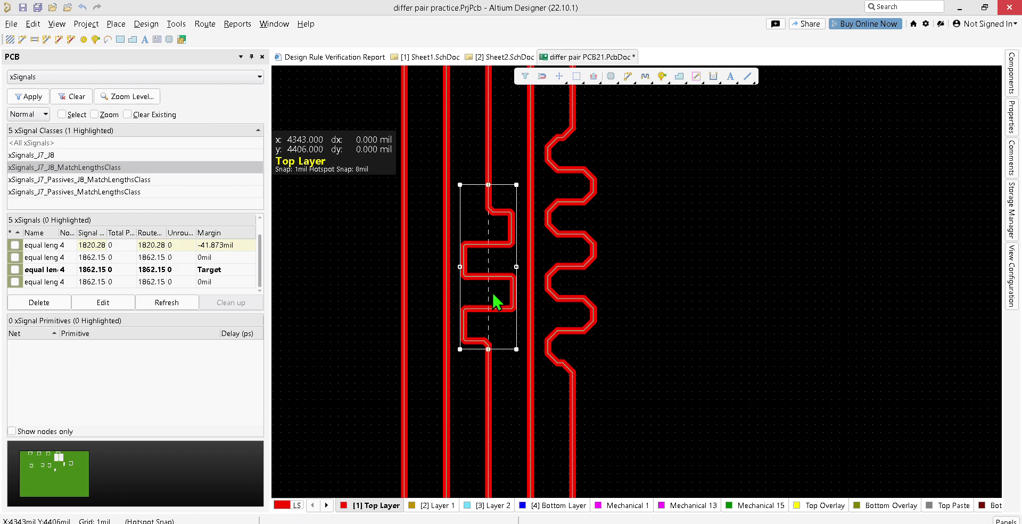
pyautogui.click(895, 292)
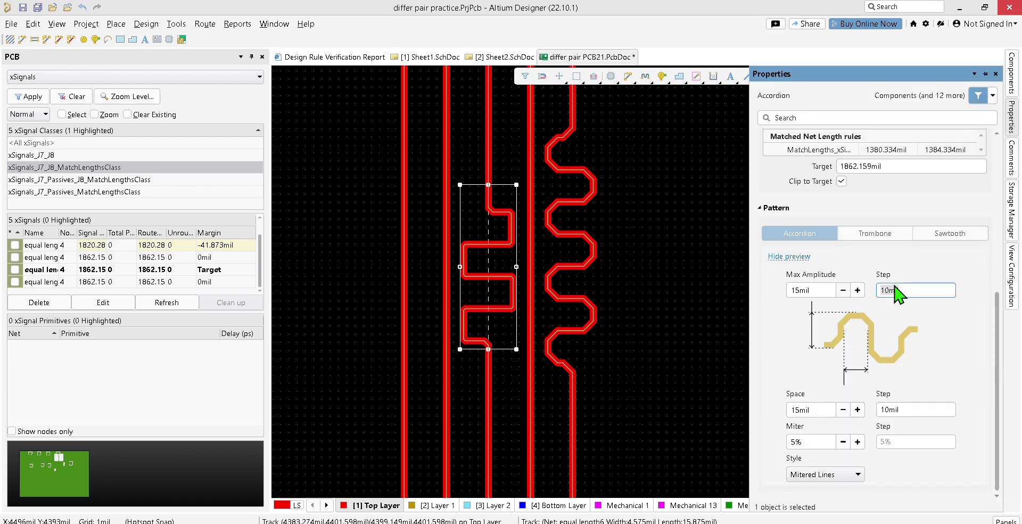
pyautogui.click(953, 321)
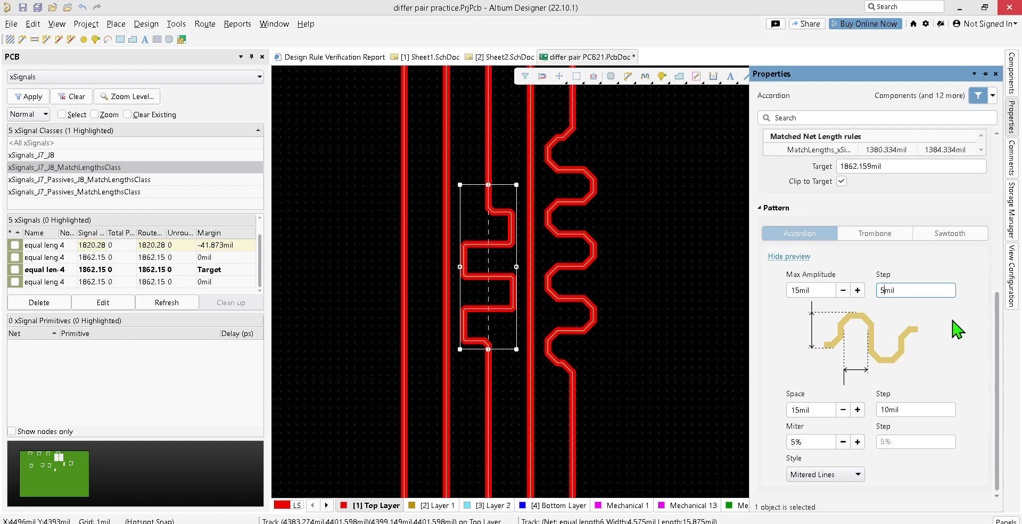
pyautogui.click(857, 442)
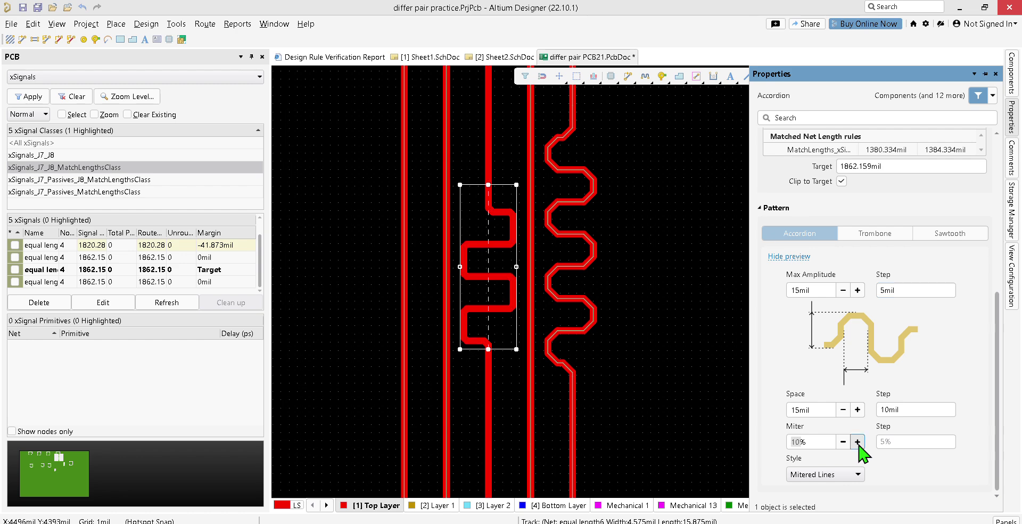
pyautogui.click(858, 442)
pyautogui.click(857, 442)
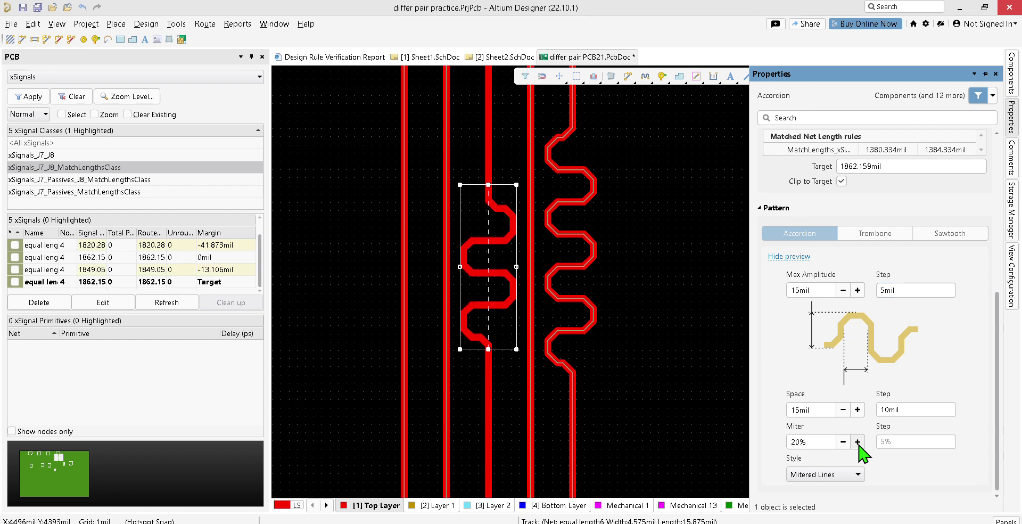
pyautogui.click(857, 442)
pyautogui.click(858, 441)
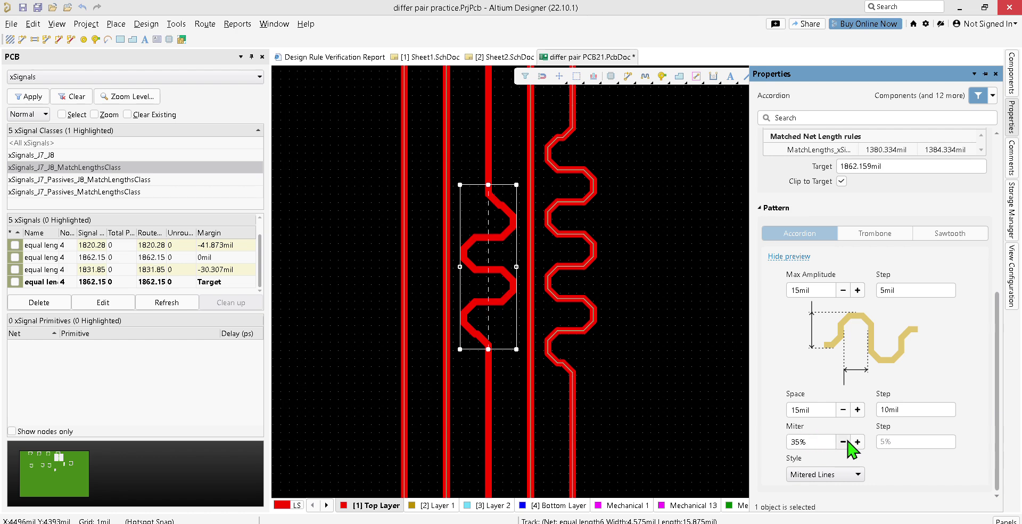
pyautogui.click(843, 442)
# - Check the pattern properties of the outermost accordion and of the shorter accordion beside it
pyautogui.click(581, 278)
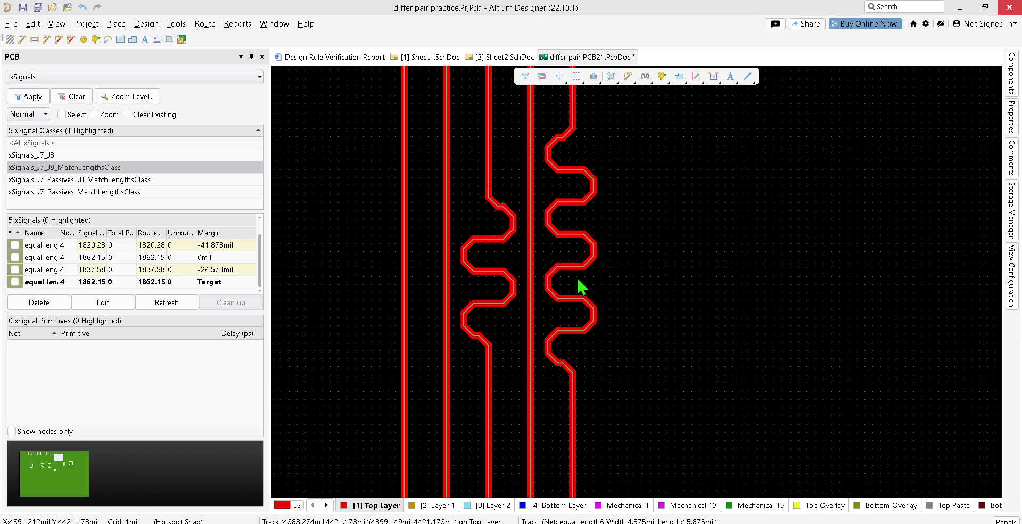
pyautogui.click(577, 277)
pyautogui.click(576, 277)
pyautogui.click(570, 271)
pyautogui.click(570, 270)
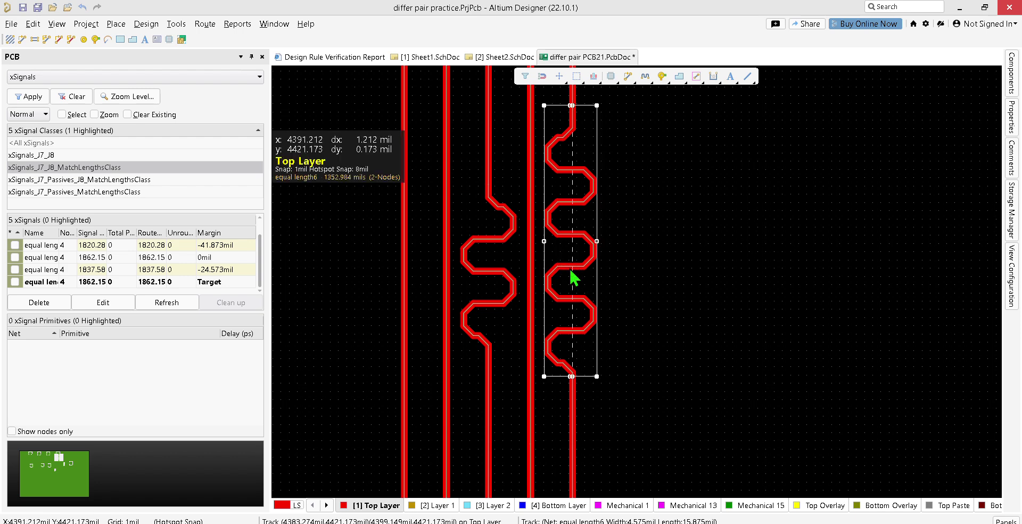
pyautogui.click(1014, 127)
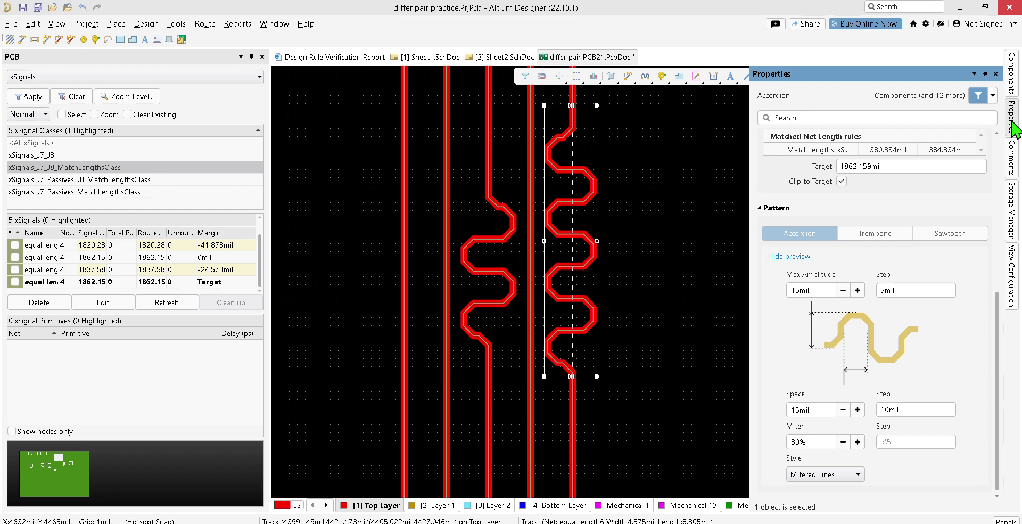
pyautogui.click(487, 253)
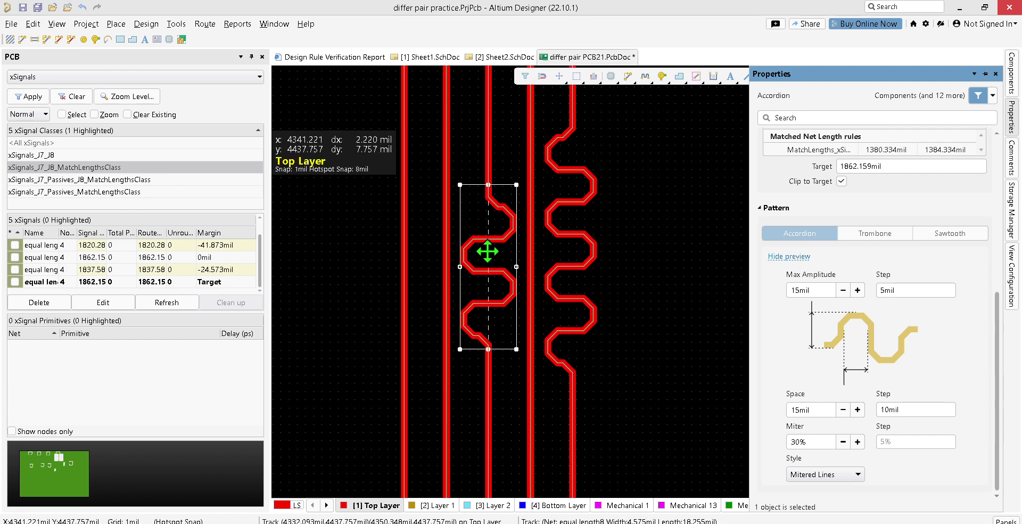
# - Shorten the tuning region of the square-cornered accordion on the equal length7 trace, bringing its upper end down near the first bend
pyautogui.click(1014, 127)
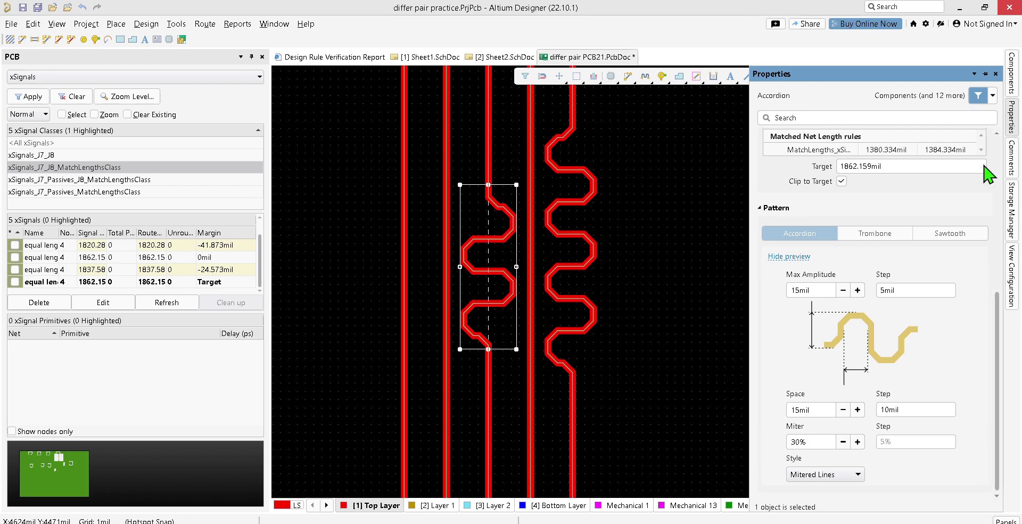
pyautogui.scroll(-5, 645, 342)
pyautogui.click(547, 349)
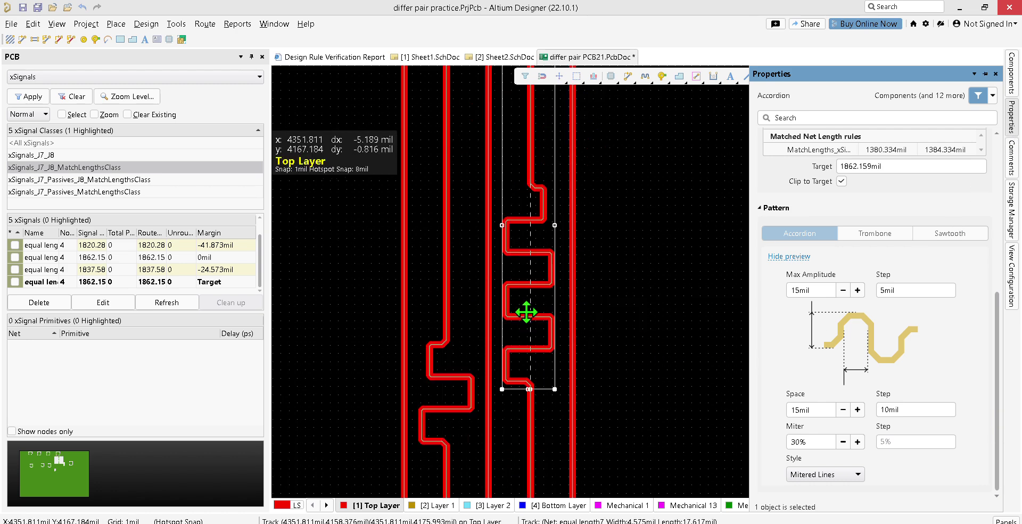
pyautogui.scroll(2, 518, 336)
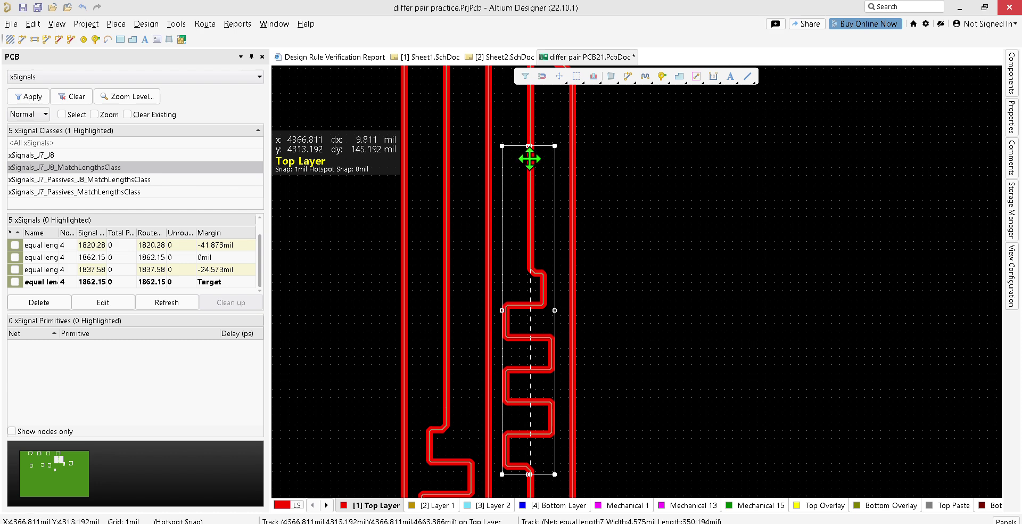
pyautogui.moveTo(529, 145); pyautogui.dragTo(529, 250)
pyautogui.scroll(-4, 537, 397)
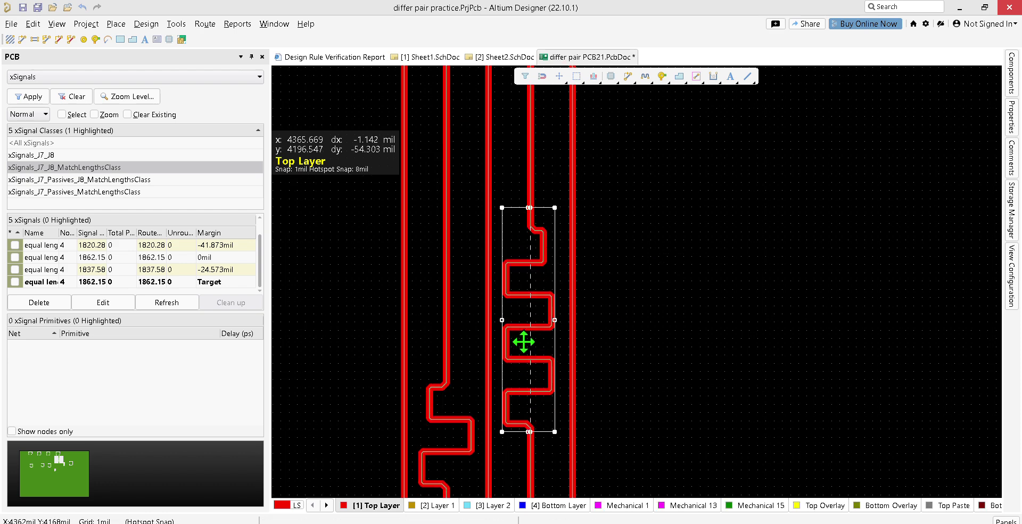
# - Set the miter of the equal length7 accordion to 30%
pyautogui.click(1007, 118)
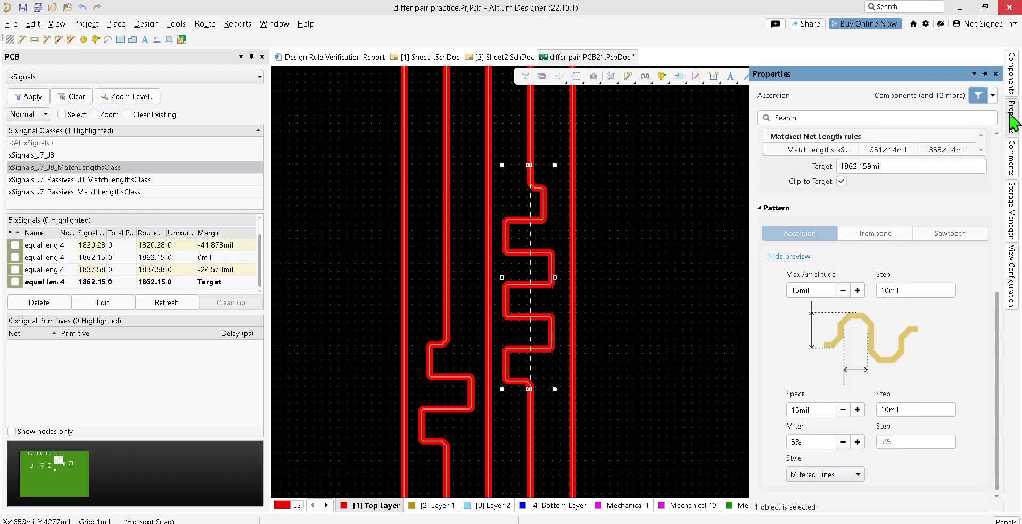
pyautogui.click(857, 441)
pyautogui.click(858, 442)
pyautogui.click(858, 442)
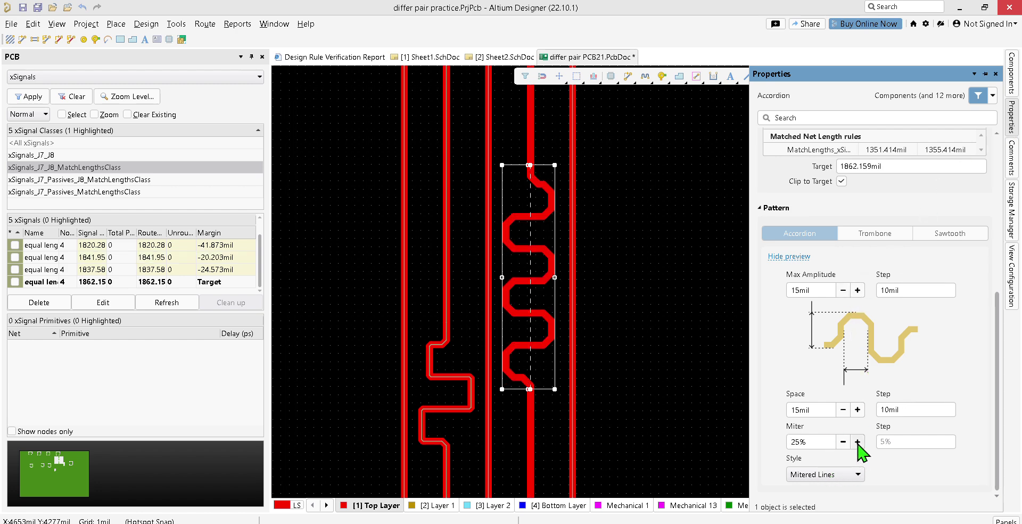
pyautogui.click(857, 441)
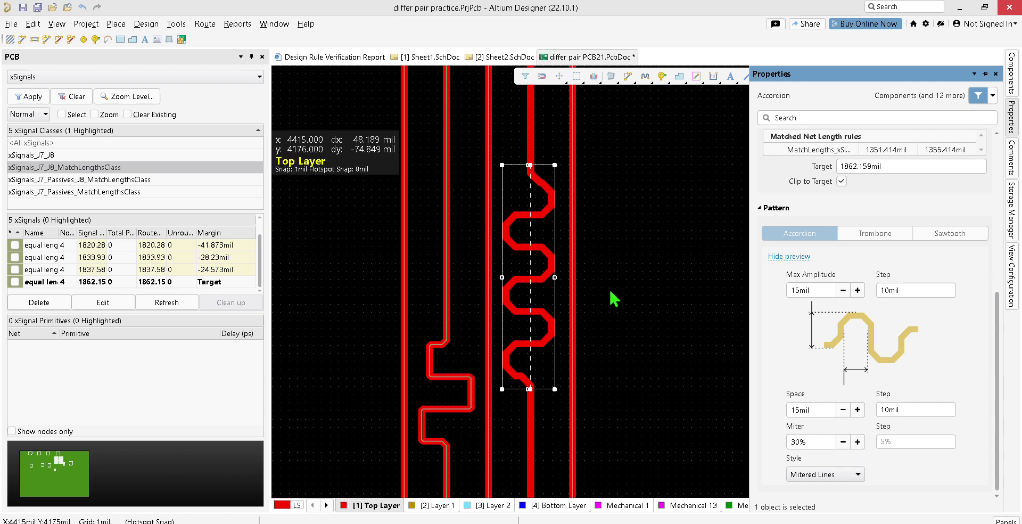
# - Set the miter of the short accordion on the second trace from the left to 30%
pyautogui.scroll(-3, 591, 313)
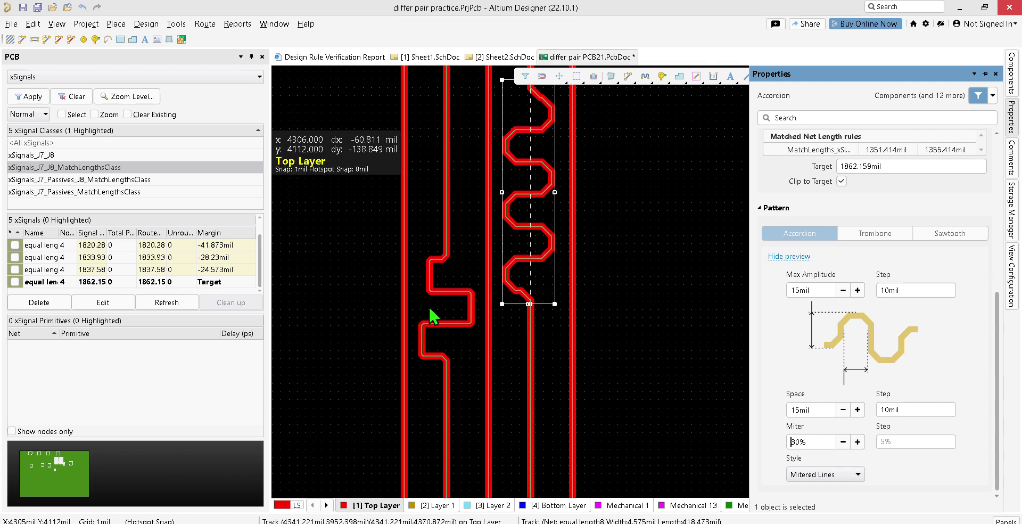
pyautogui.click(435, 313)
pyautogui.click(435, 315)
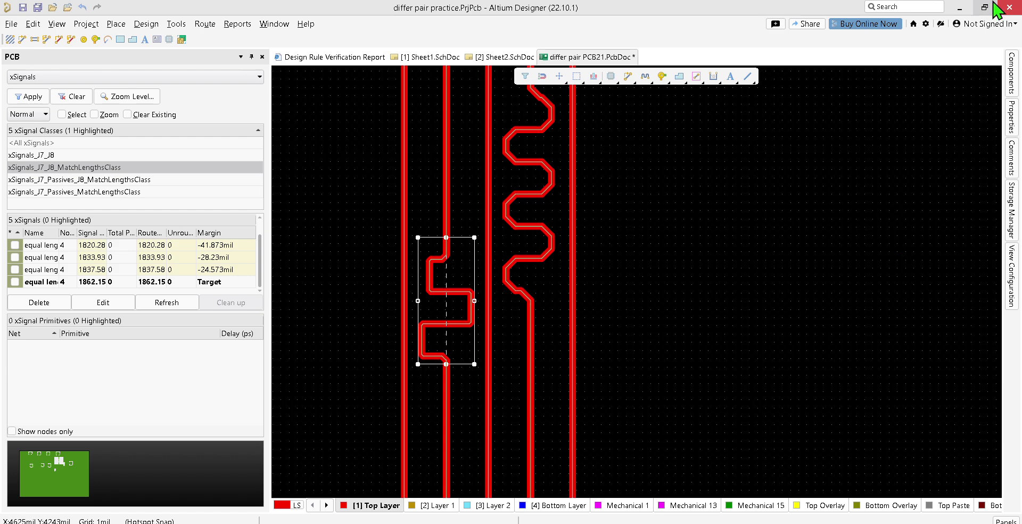
pyautogui.moveTo(1010, 119)
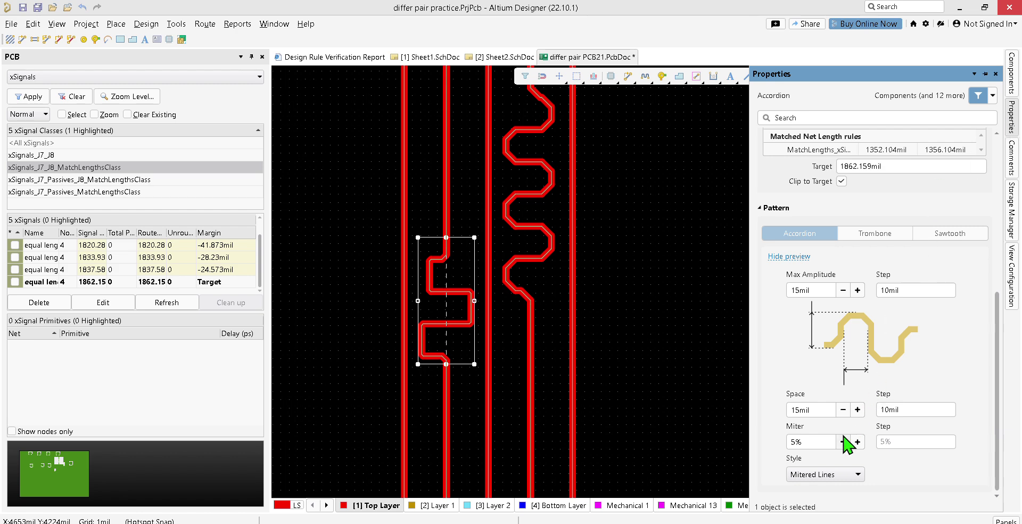
pyautogui.click(856, 445)
pyautogui.click(856, 446)
pyautogui.click(857, 443)
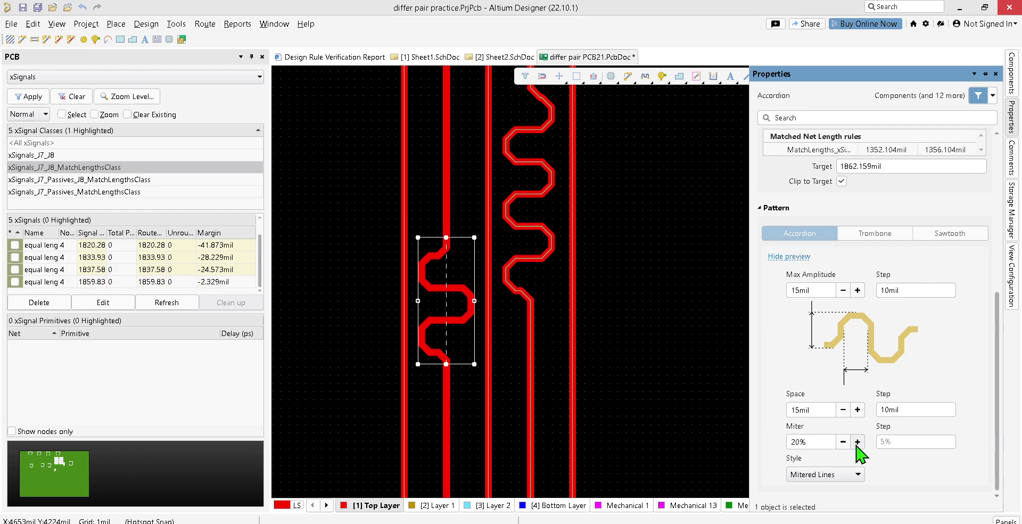
pyautogui.click(856, 443)
pyautogui.click(857, 443)
pyautogui.click(856, 442)
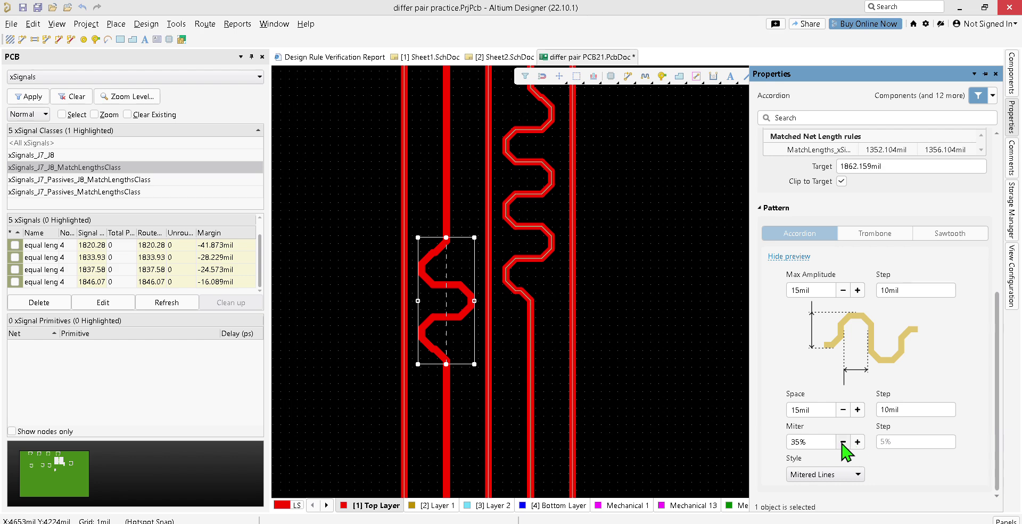
pyautogui.click(843, 442)
# - Set the short accordion's amplitude step to 5 mil, adjust its maximum amplitude with that step, and save the PCB document
pyautogui.click(887, 288)
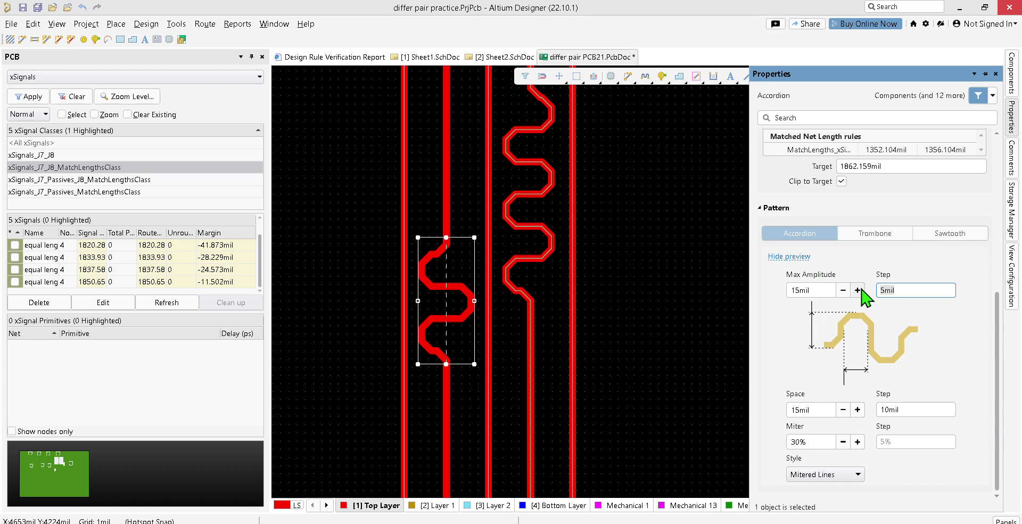
pyautogui.click(860, 289)
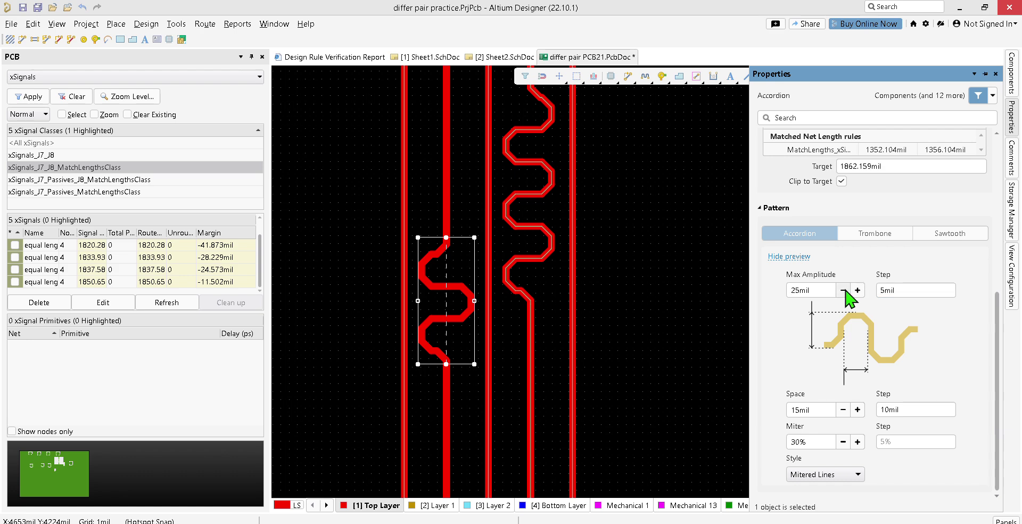
pyautogui.click(844, 290)
pyautogui.click(741, 314)
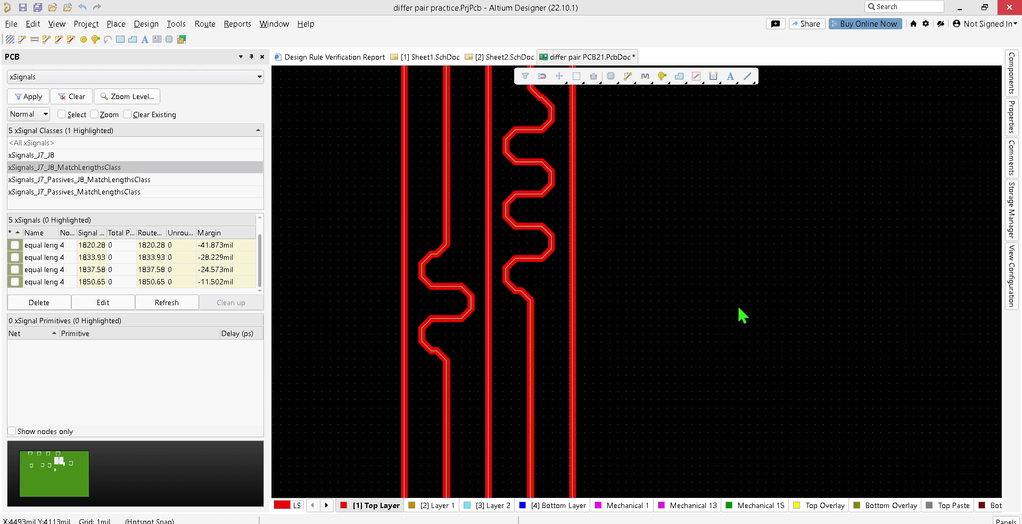
pyautogui.hotkey('ctrl', 's')
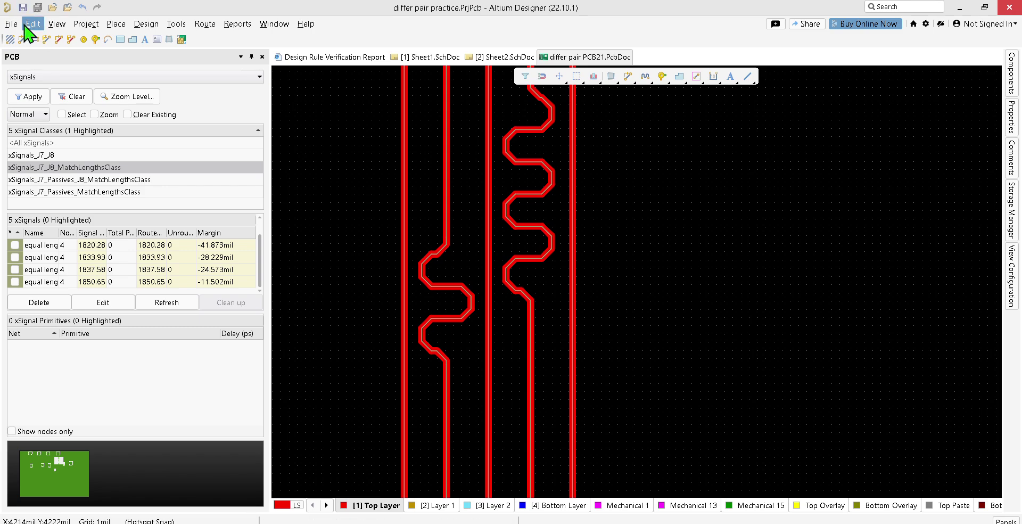
# - Examine the tuned traces from J7 down to the series resistors and onward to J8
pyautogui.keyDown('ctrl'); pyautogui.scroll(-4, 644, 337); pyautogui.keyUp('ctrl')
pyautogui.moveTo(680, 330); pyautogui.dragTo(720, 152, button='right')
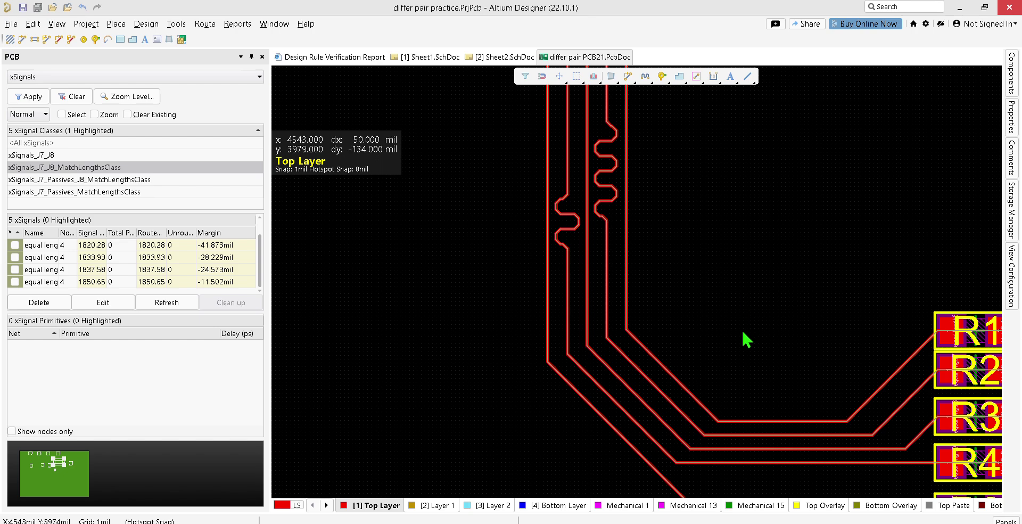
pyautogui.scroll(5, 738, 336)
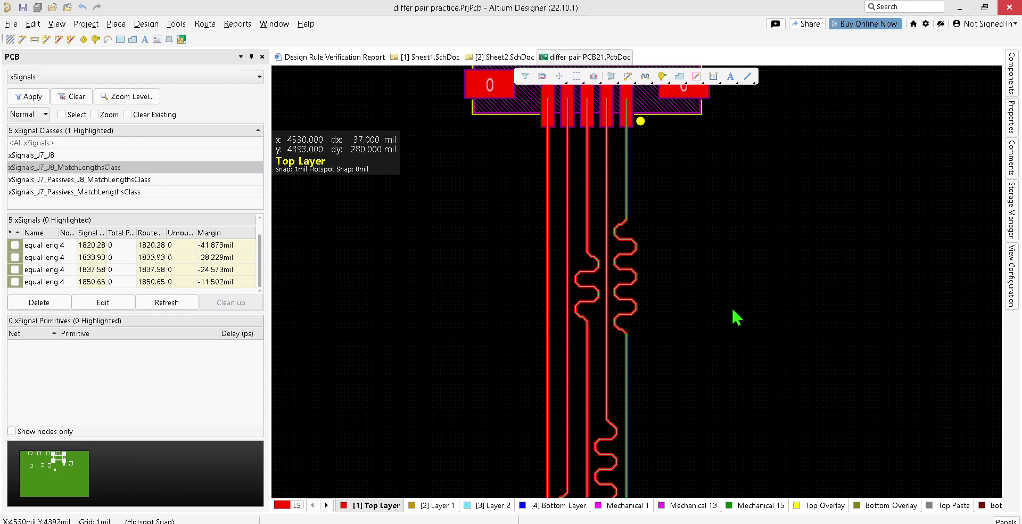
pyautogui.scroll(-5, 762, 395)
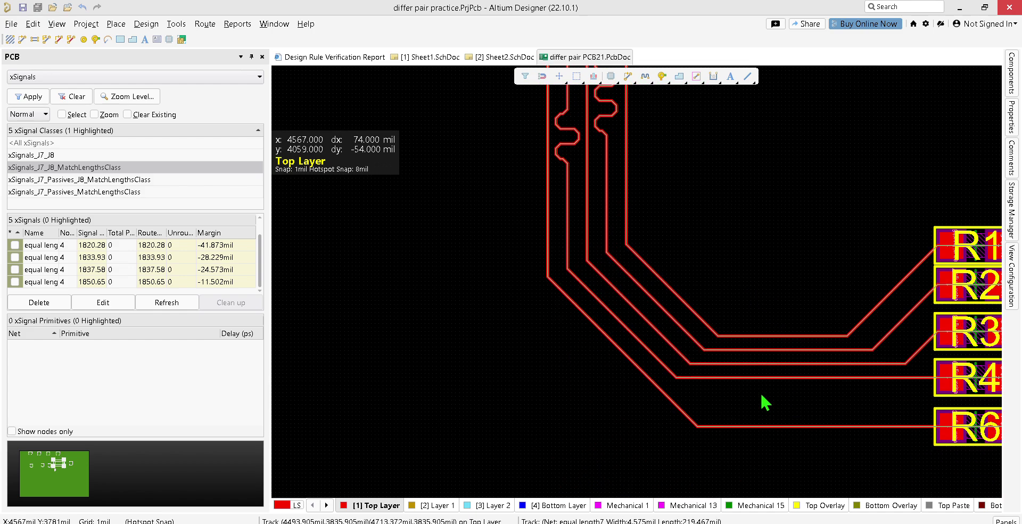
pyautogui.rightClick(224, 241)
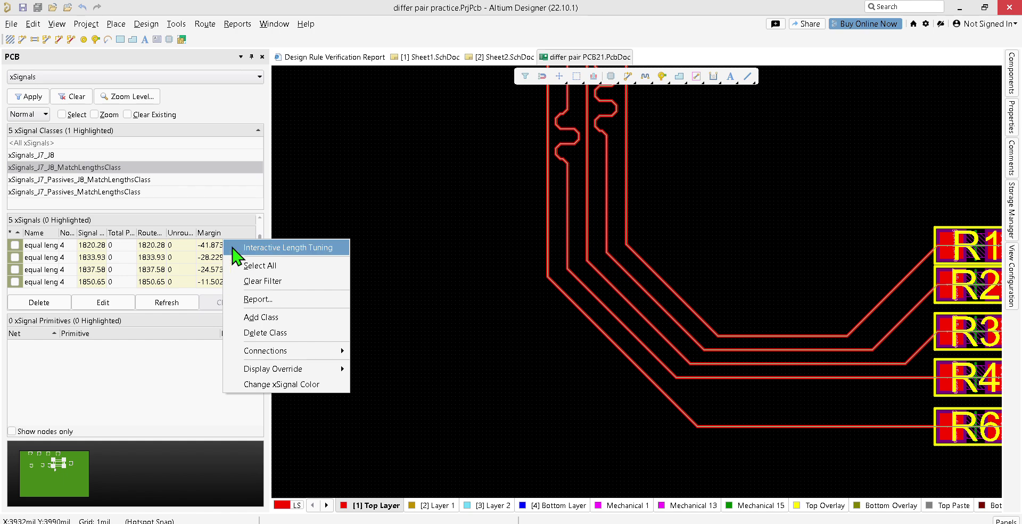
pyautogui.click(832, 171)
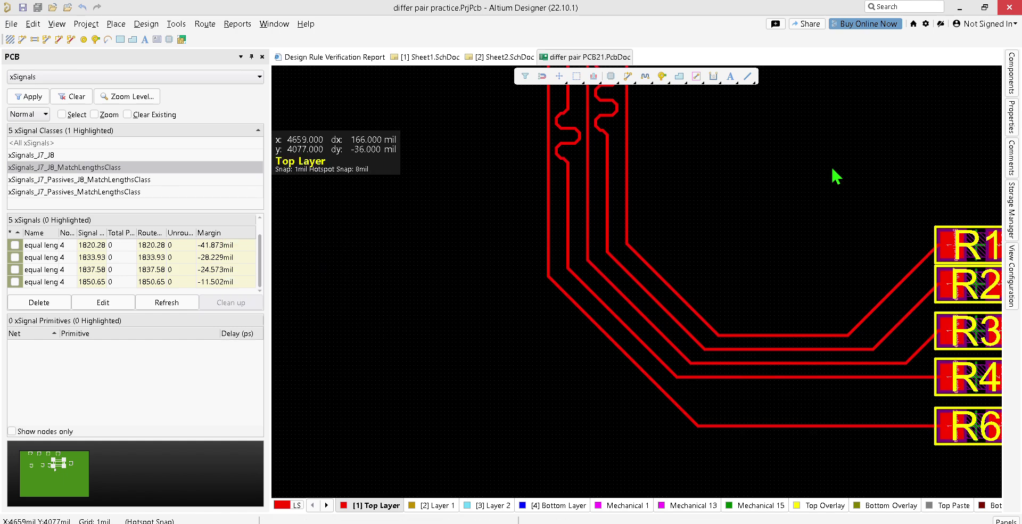
pyautogui.moveTo(834, 171)
pyautogui.mouseDown(button='right')
pyautogui.moveTo(495, 212)
pyautogui.moveTo(504, 131)
pyautogui.mouseUp(button='right')
pyautogui.moveTo(800, 133)
pyautogui.mouseDown(button='right')
pyautogui.moveTo(768, 162)
pyautogui.moveTo(573, 225)
pyautogui.mouseUp(button='right')
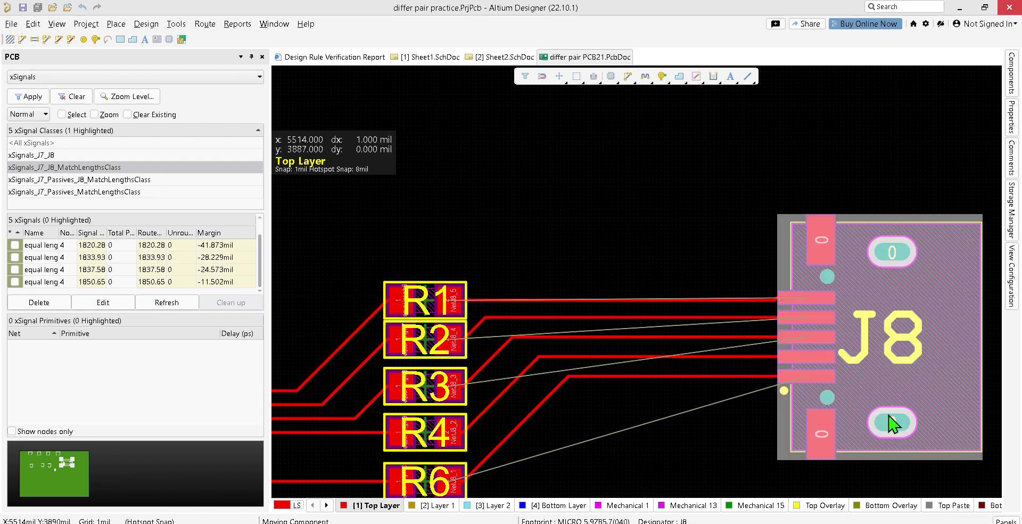
# - Try shifting J8 away from the resistors, undo the move, and try raising the R1-to-J8 trace into an arched path
pyautogui.moveTo(896, 423); pyautogui.dragTo(938, 439)
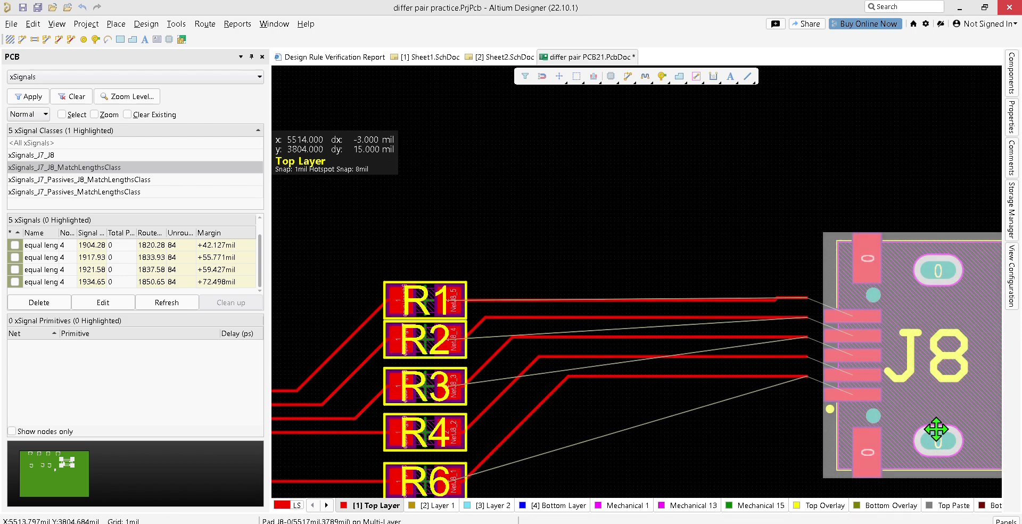
pyautogui.hotkey('ctrl', 'z')
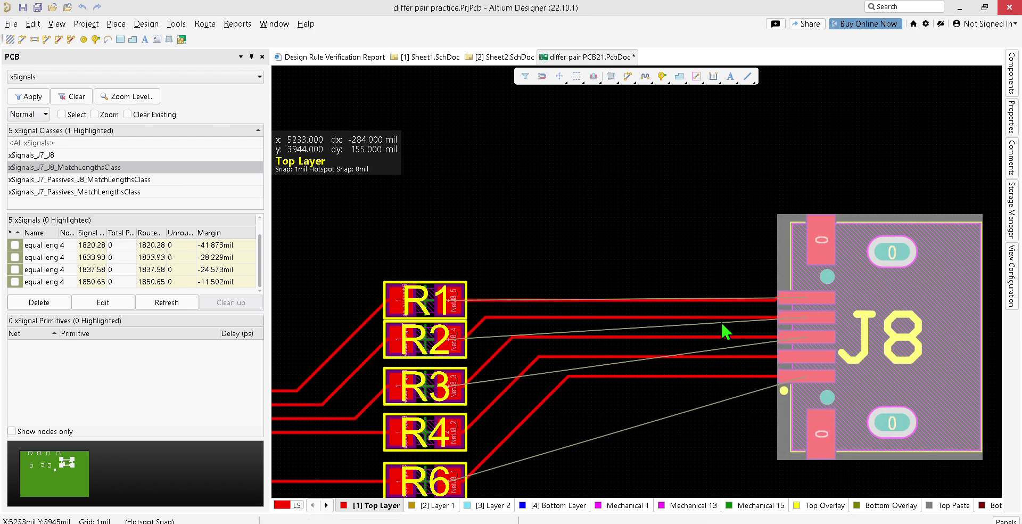
pyautogui.click(719, 299)
pyautogui.moveTo(714, 273); pyautogui.dragTo(693, 206)
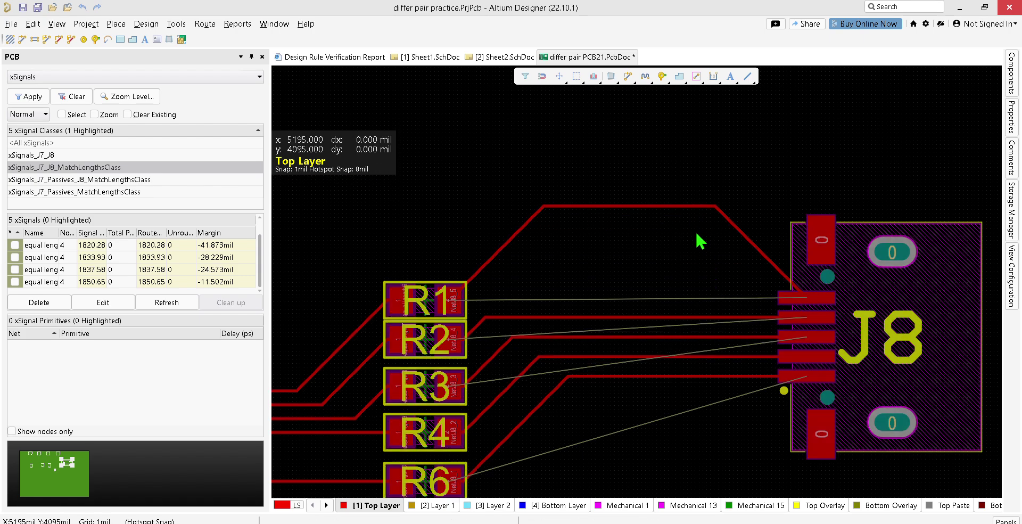
pyautogui.moveTo(910, 287); pyautogui.dragTo(939, 248)
pyautogui.hotkey('ctrl', 'z')
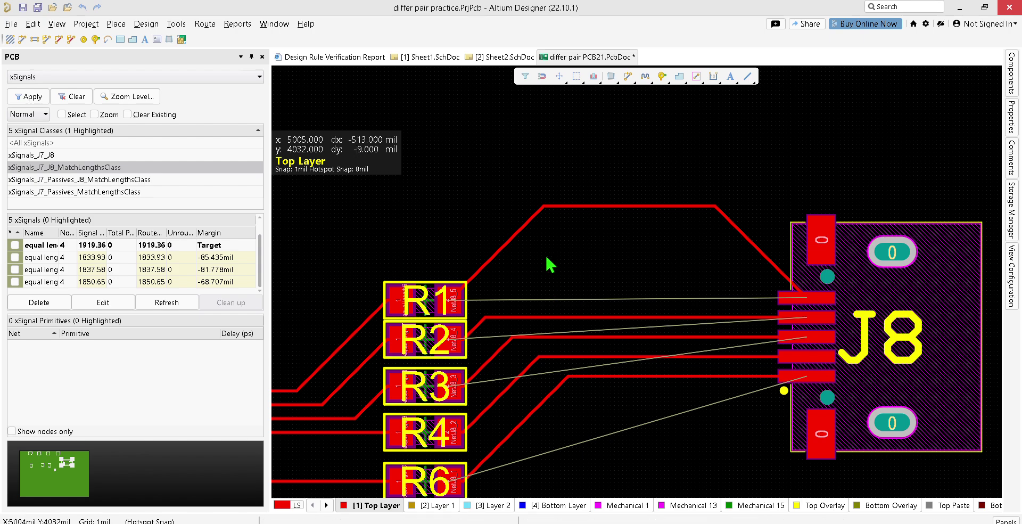
# - Select the connected segments of the raised R1-to-J8 trace and try lowering its horizontal section closer to R1
pyautogui.click(549, 209)
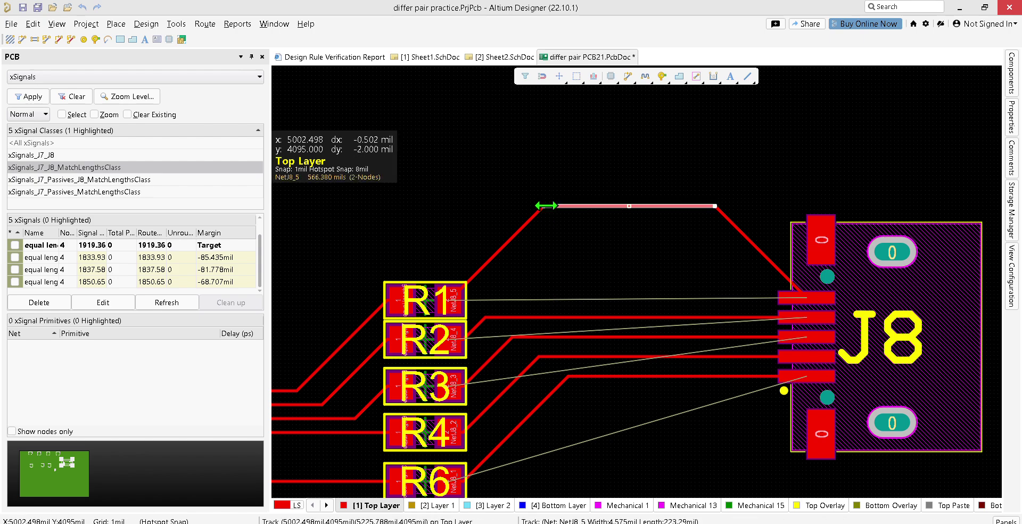
pyautogui.click(797, 290)
pyautogui.press('Tab')
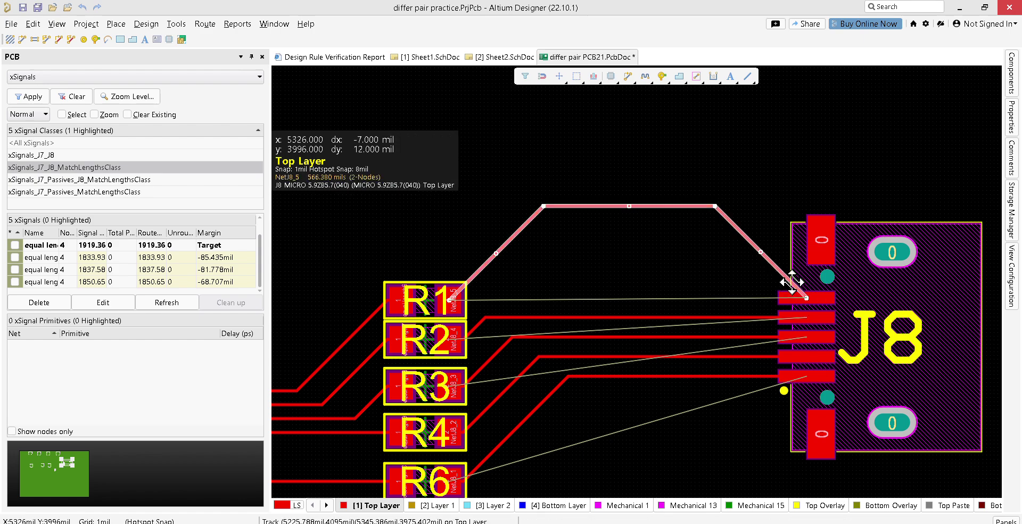
pyautogui.moveTo(666, 205); pyautogui.dragTo(679, 267)
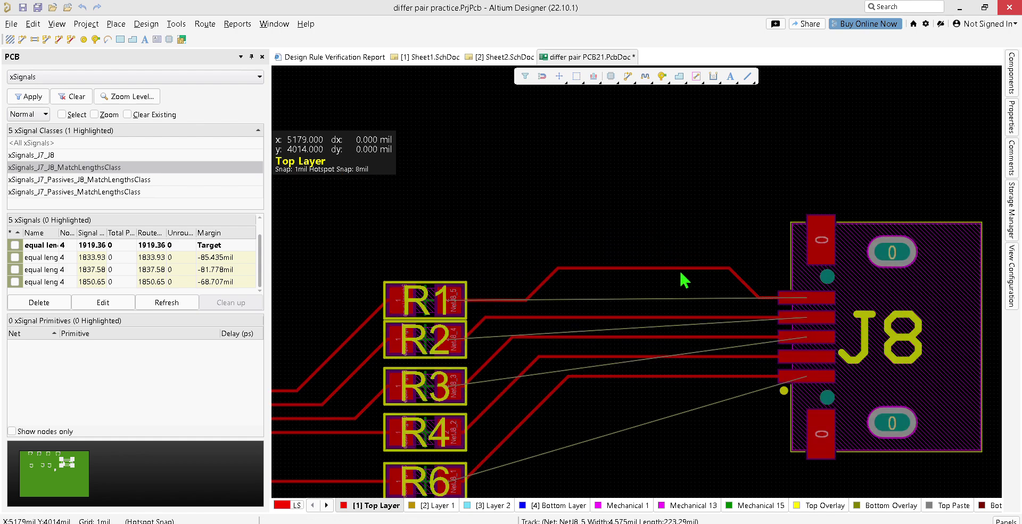
# - Undo the trial reshaping of the R1-to-J8 trace, keeping J8 in its original position
pyautogui.hotkey('ctrl', 'z')
pyautogui.hotkey('ctrl', 'z')
pyautogui.hotkey('ctrl', 'z')
pyautogui.hotkey('ctrl', 'z')
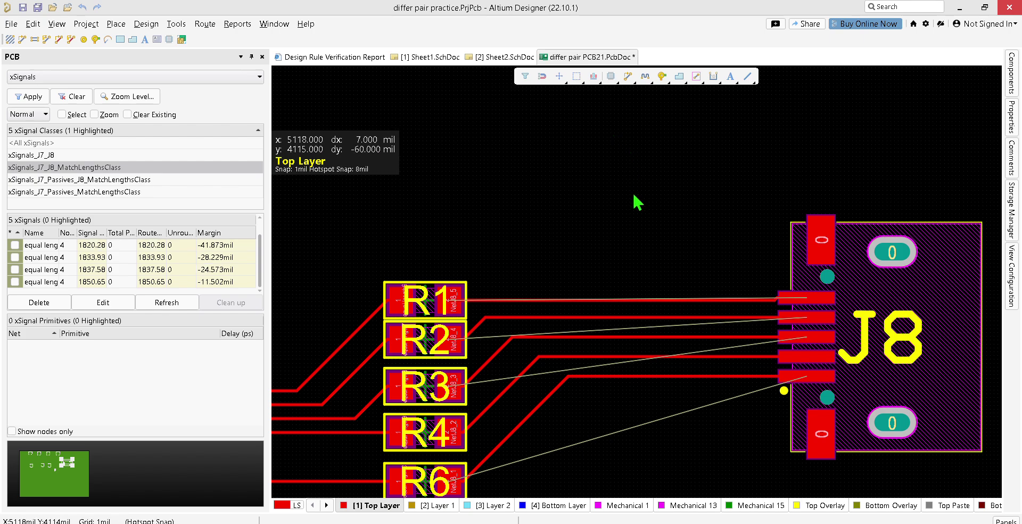
pyautogui.hotkey('ctrl', 'z')
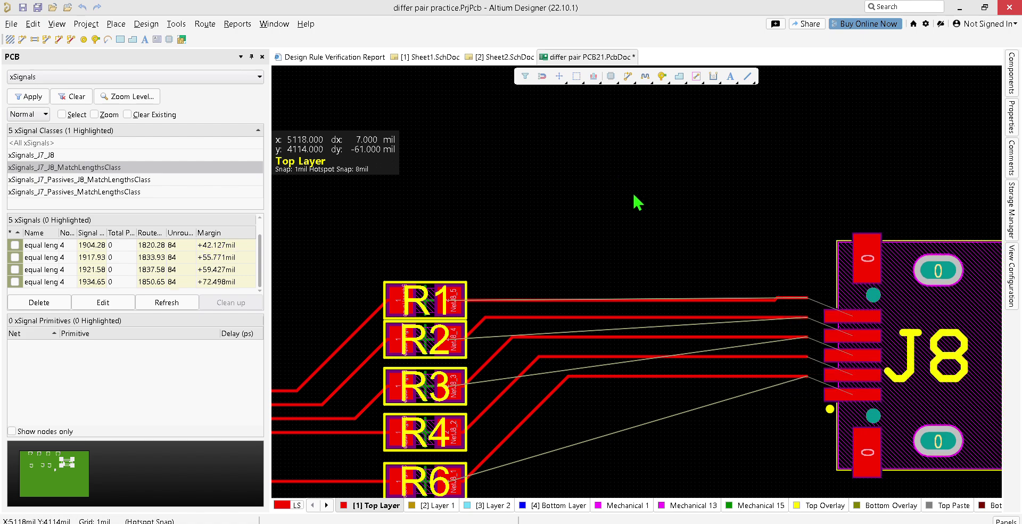
pyautogui.hotkey('ctrl', 'y')
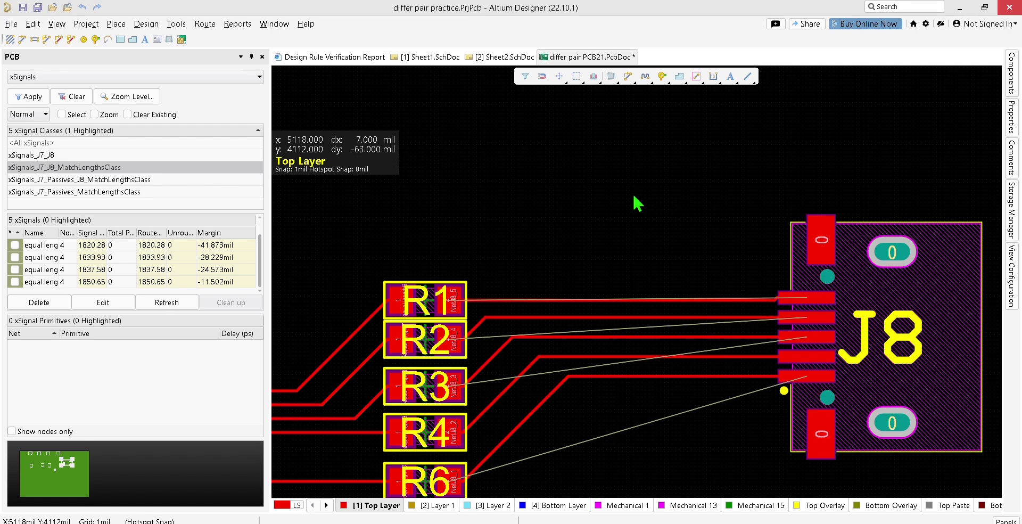
# - Save the board with the J7-to-J8 routing restored
pyautogui.click(39, 8)
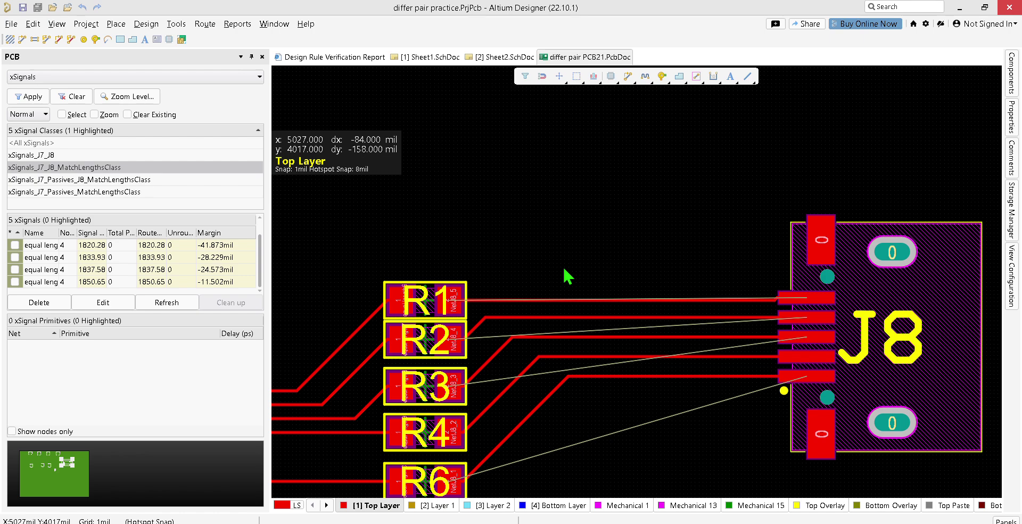
pyautogui.keyDown('ctrl'); pyautogui.scroll(-3, 566, 272); pyautogui.keyUp('ctrl')
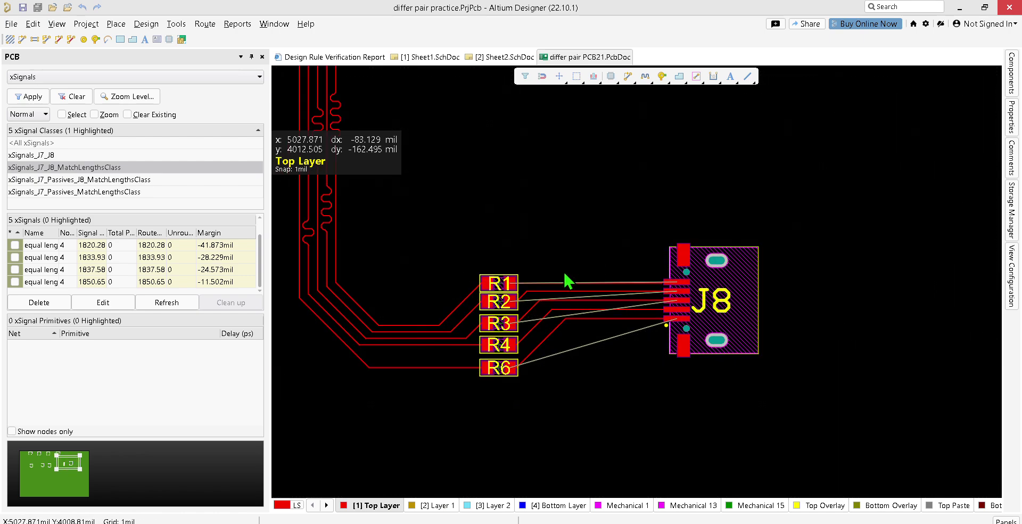
pyautogui.moveTo(497, 198); pyautogui.dragTo(650, 317, button='right')
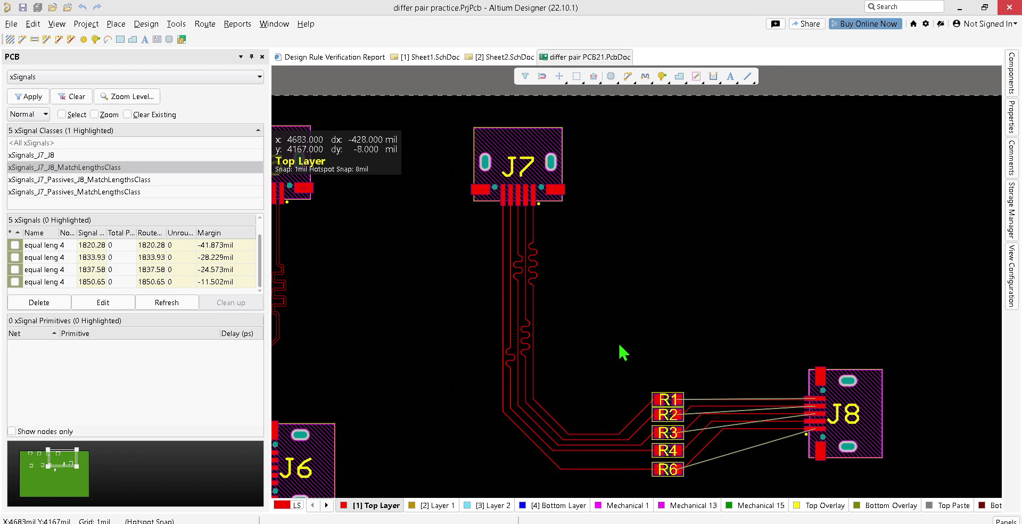
# - Measure the horizontal distance from the outer bend of J7's rightmost accordion to the adjacent straight trace, and clear the measurement marker
pyautogui.keyDown('ctrl'); pyautogui.scroll(5, 609, 343); pyautogui.keyUp('ctrl')
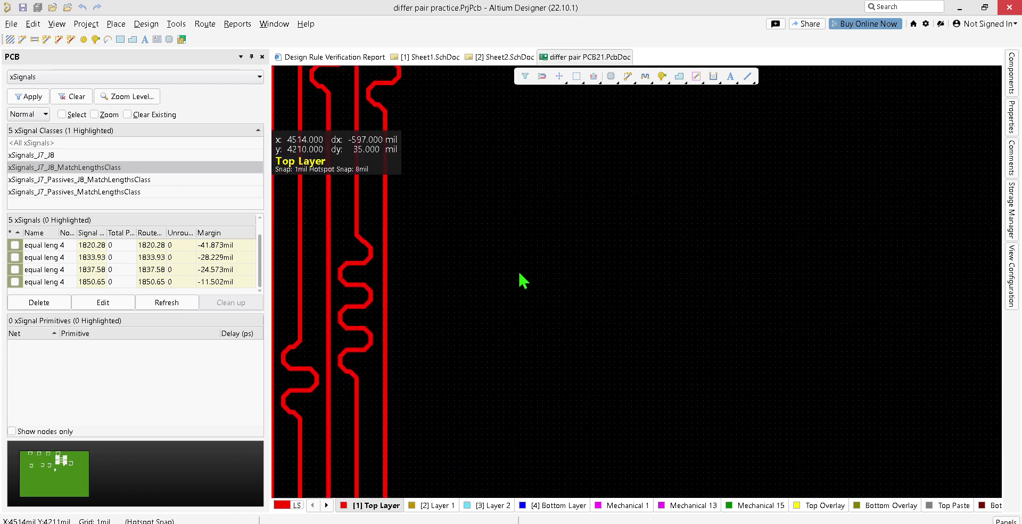
pyautogui.moveTo(487, 215); pyautogui.dragTo(702, 354, button='right')
pyautogui.keyDown('ctrl'); pyautogui.scroll(3, 669, 277); pyautogui.keyUp('ctrl')
pyautogui.moveTo(632, 186); pyautogui.dragTo(778, 469, button='right')
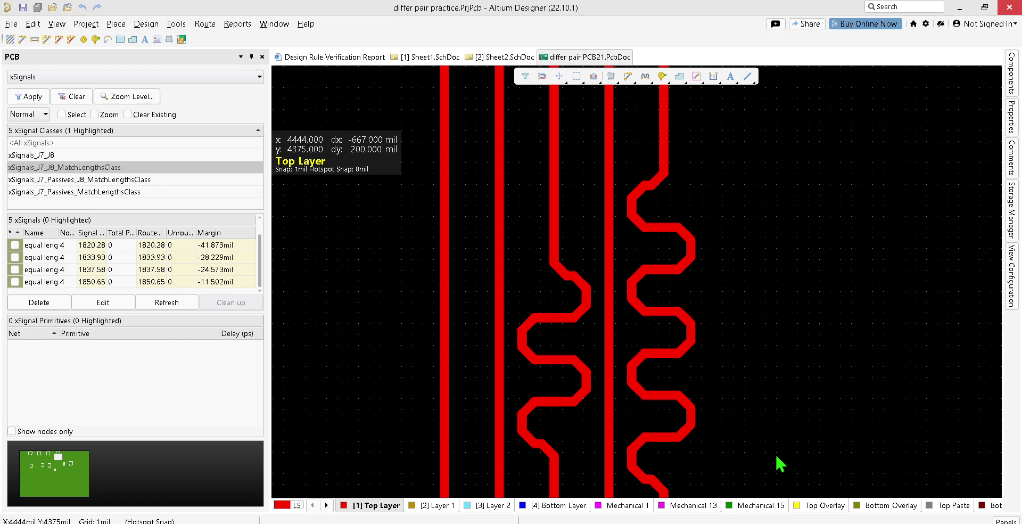
pyautogui.hotkey('ctrl', 'm')
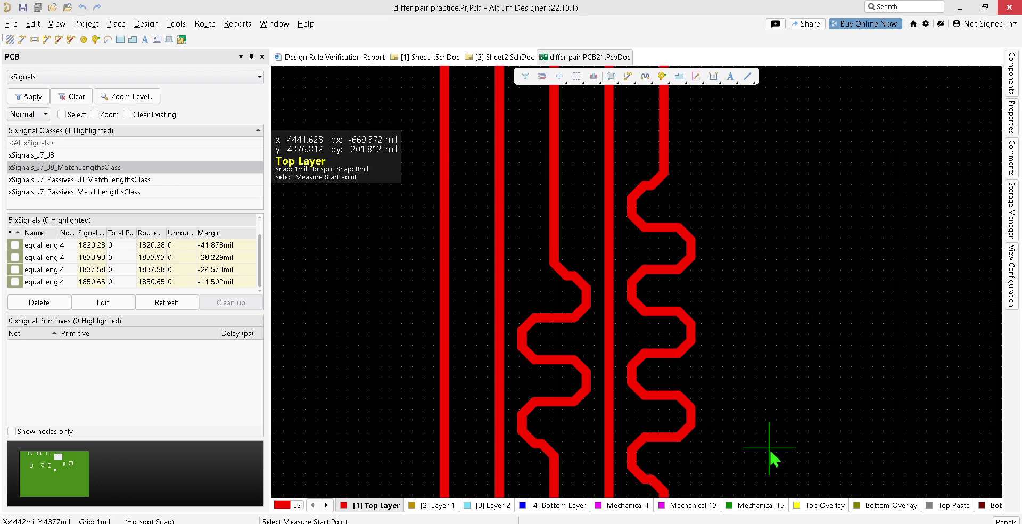
pyautogui.click(691, 248)
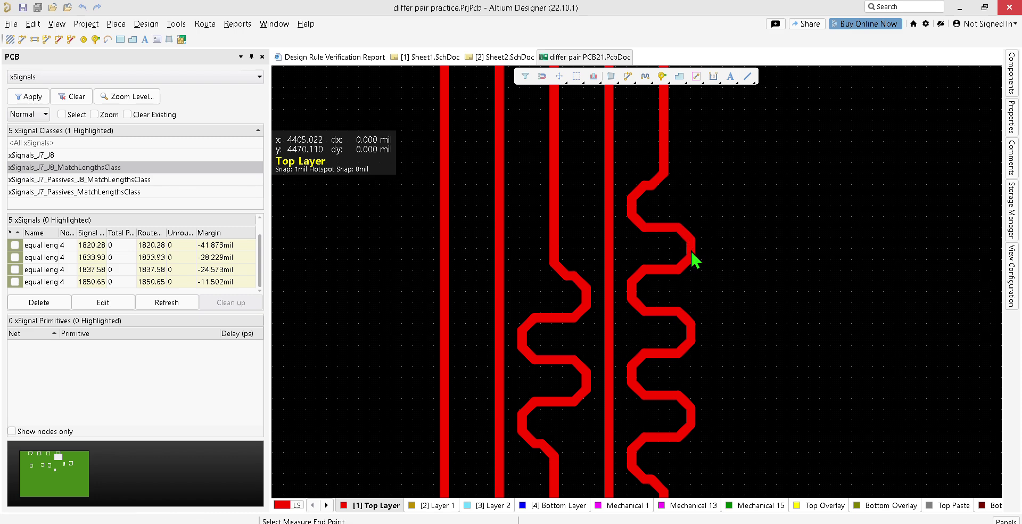
pyautogui.click(608, 247)
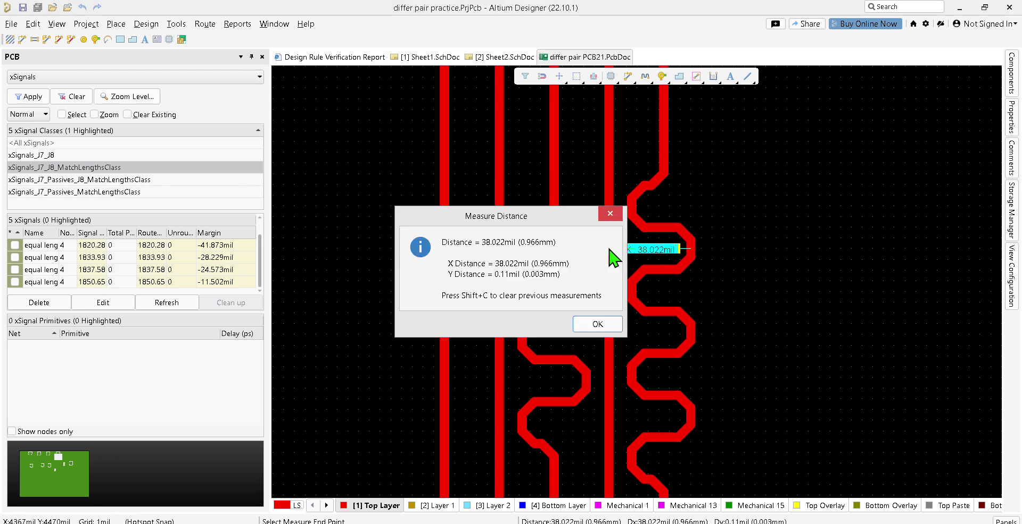
pyautogui.click(610, 213)
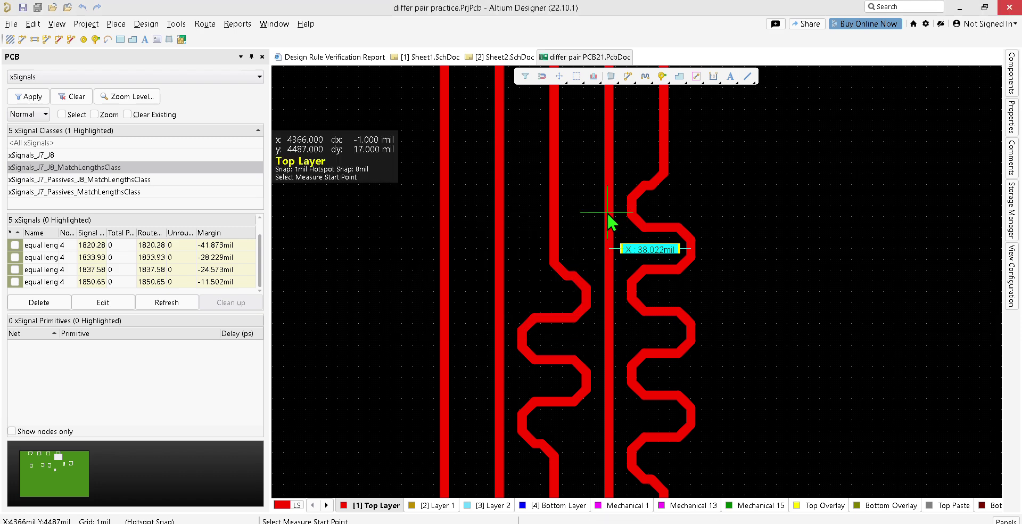
pyautogui.rightClick(759, 194)
pyautogui.rightClick(771, 195)
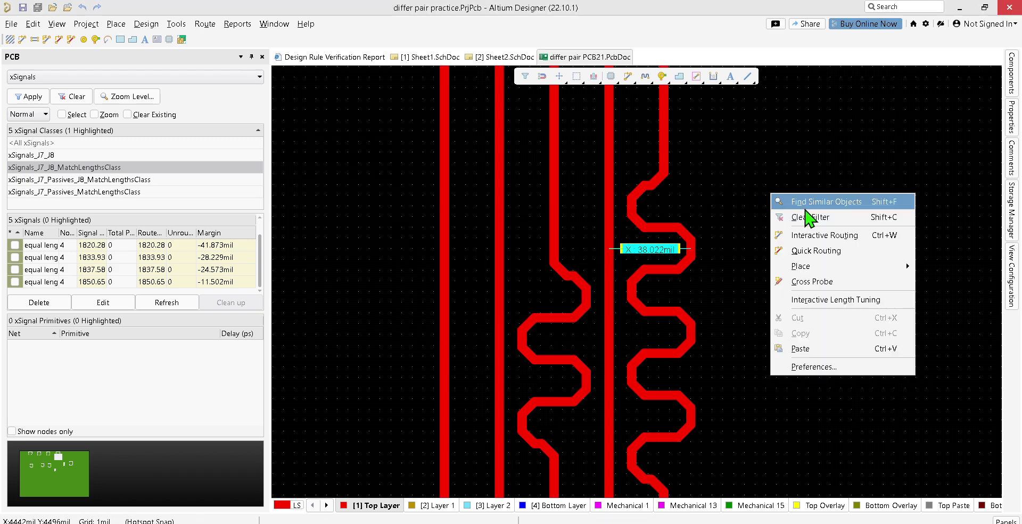
pyautogui.click(806, 223)
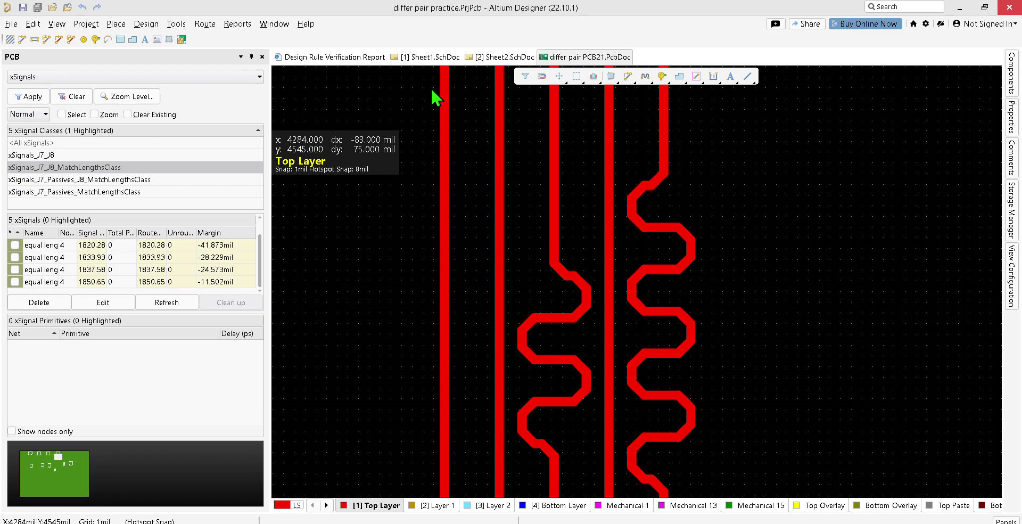